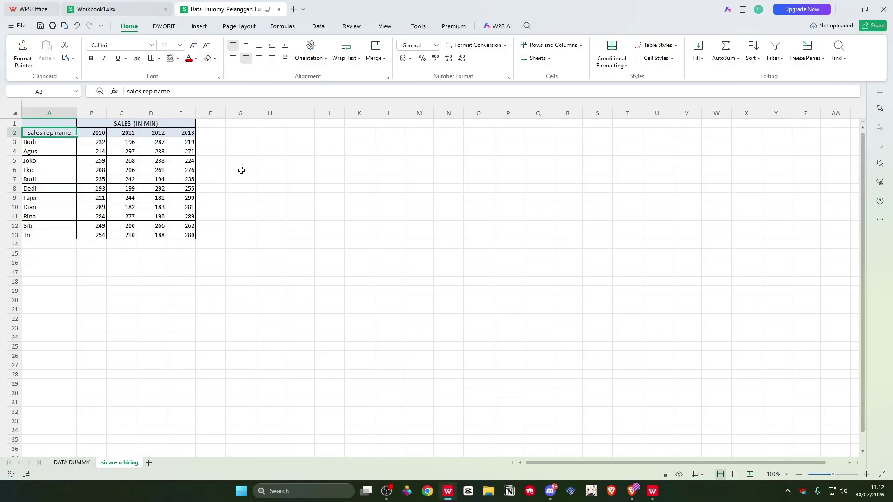
Fill every cell of the range G6:I11 with the value 1
click(242, 171)
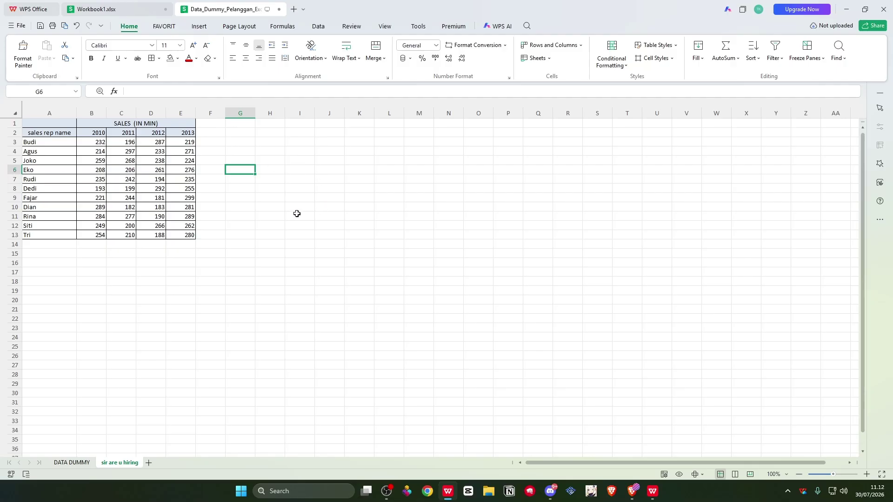
click(294, 216)
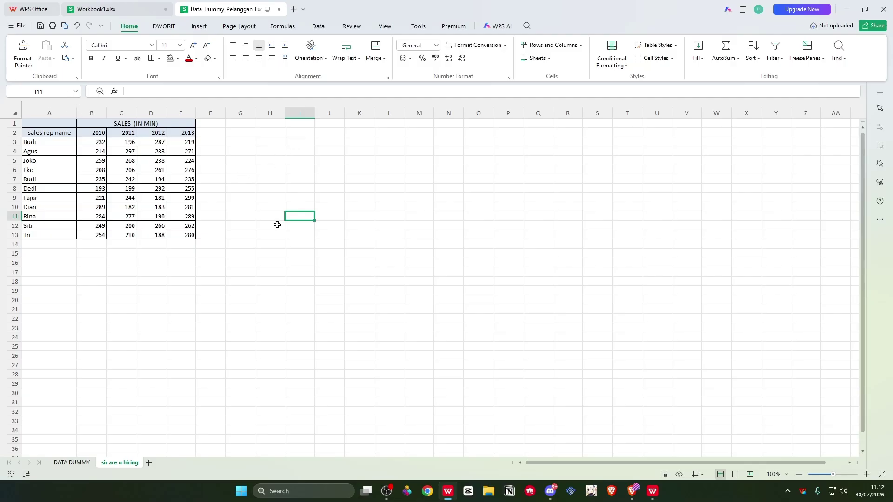
drag(245, 170, 292, 222)
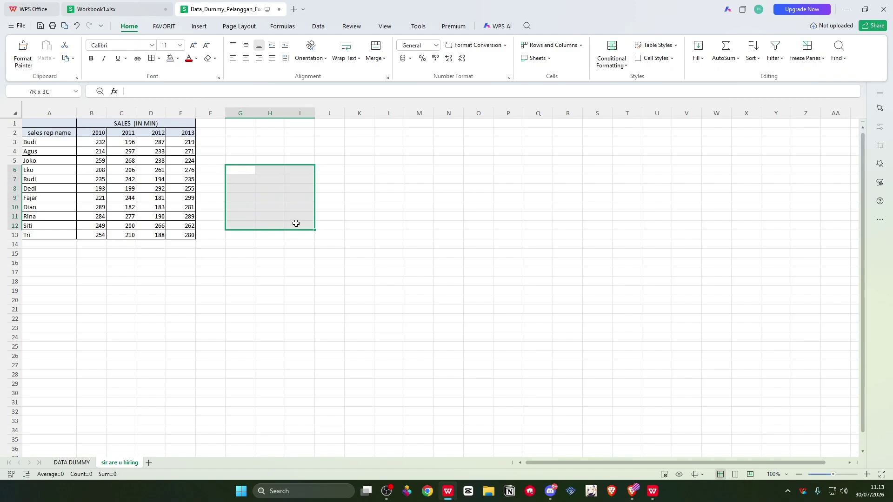
drag(297, 223, 297, 224)
drag(248, 172, 295, 219)
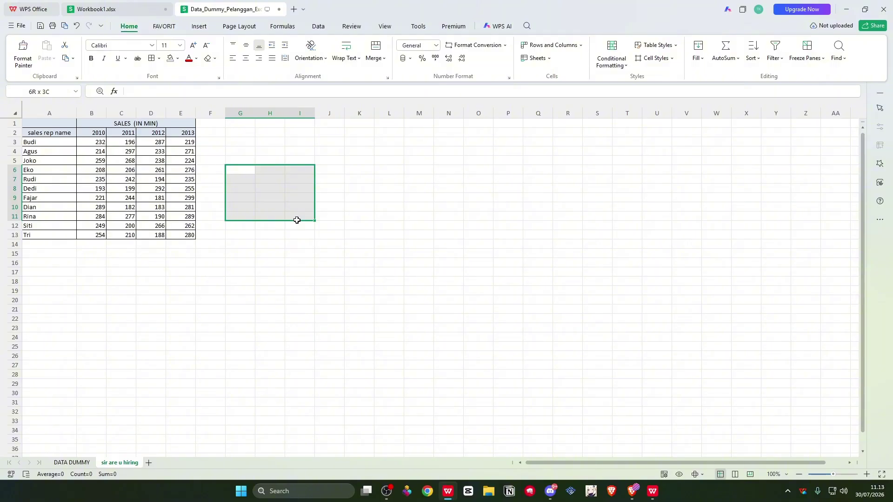
drag(297, 220, 297, 219)
text(1)
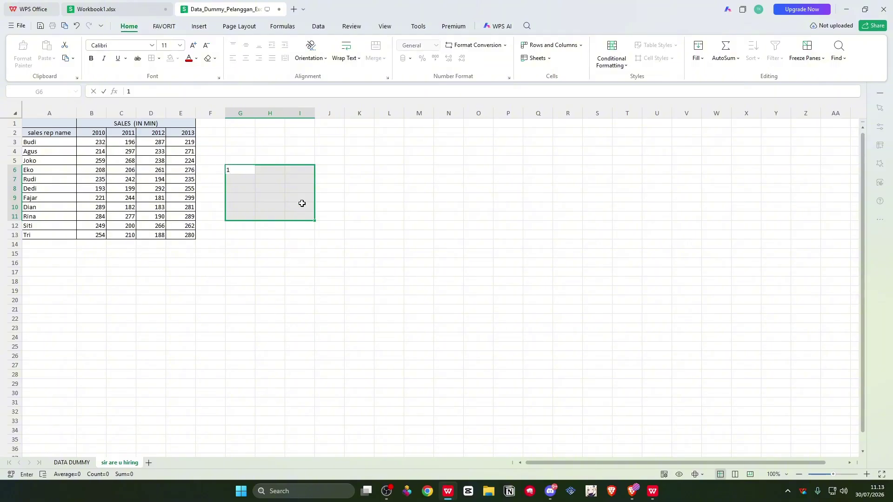
key(ctrl+Return)
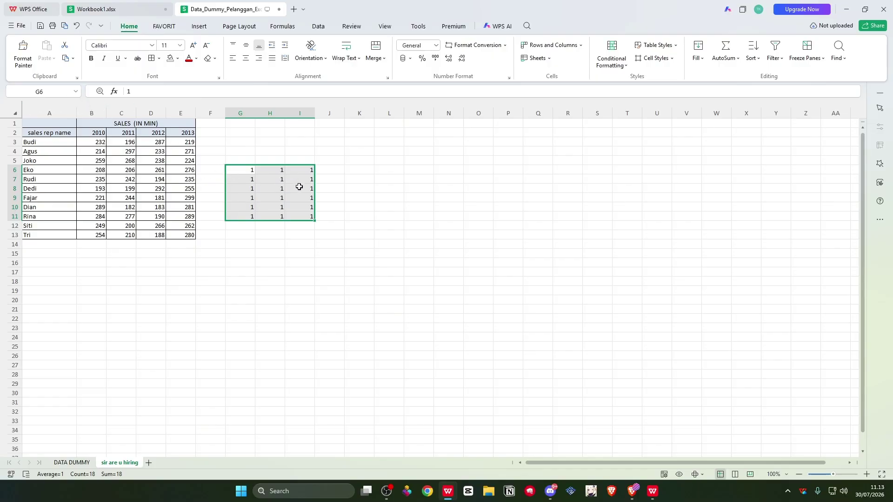
Step through each cell of the selected range G6:I11 row by row, returning to its first cell
key(Tab)
key(Tab)
key(Tab)
key(Tab)
key(Tab)
key(Tab)
key(Tab)
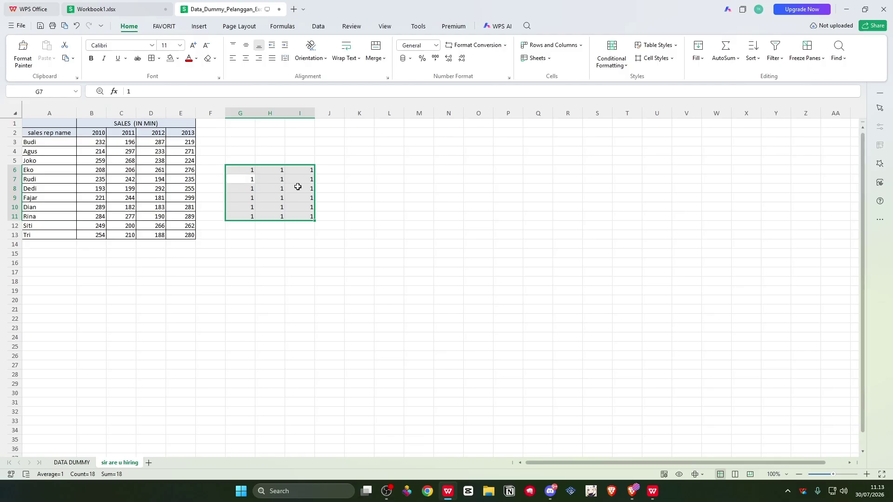
key(Tab)
key(Tab)
key(Tab)
key(Tab)
key(Tab)
key(Tab)
key(Tab)
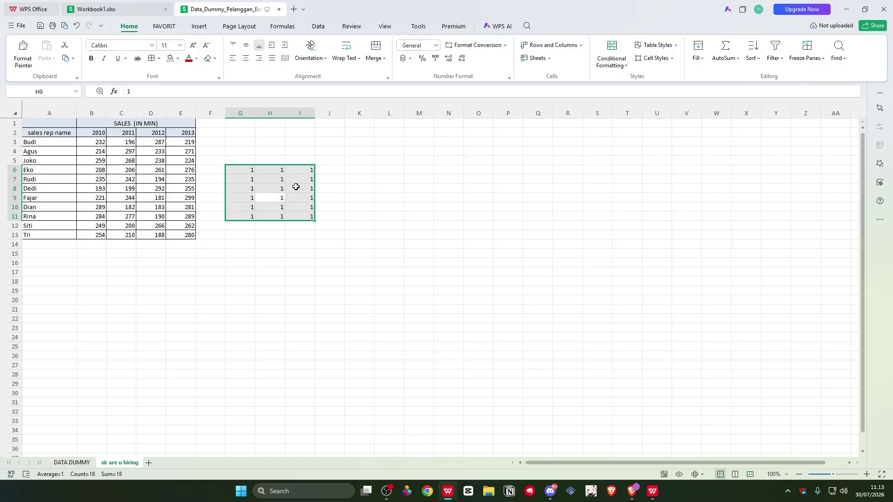
key(Tab)
key(Tab)
key(Tab)
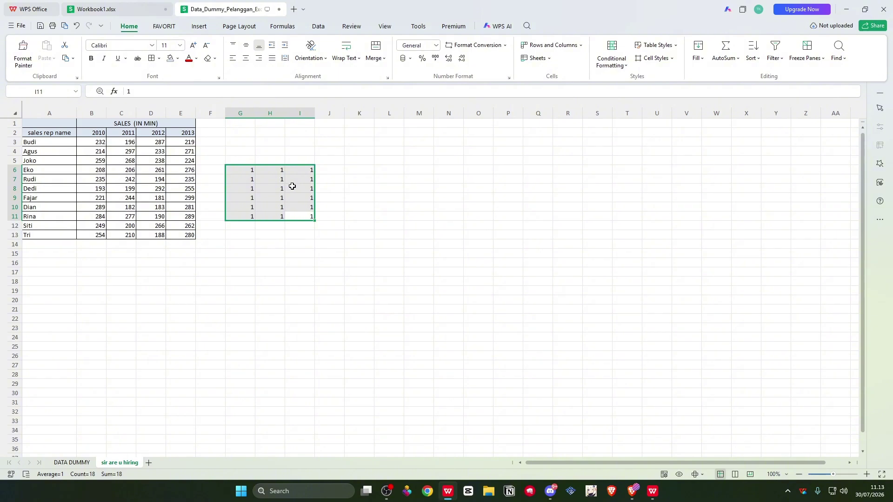
key(Tab)
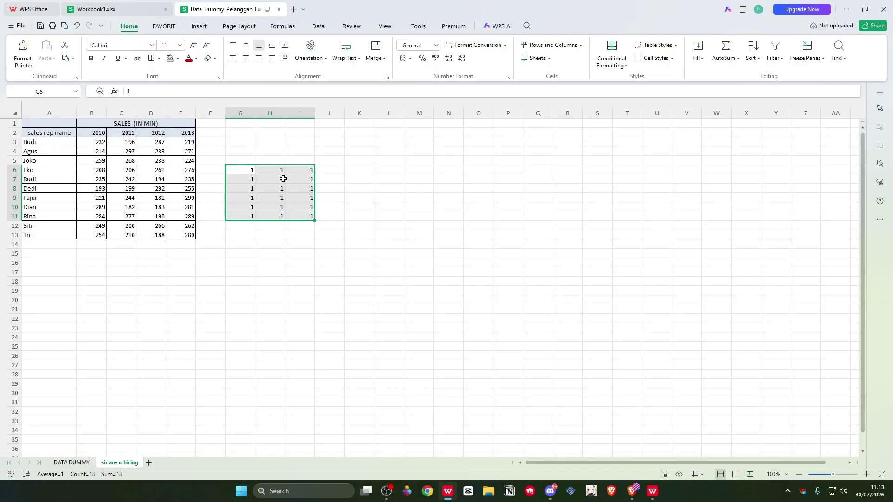
Enter a SUM formula in cell K9 that totals the range G6:I11, with a colon as the range separator
click(371, 179)
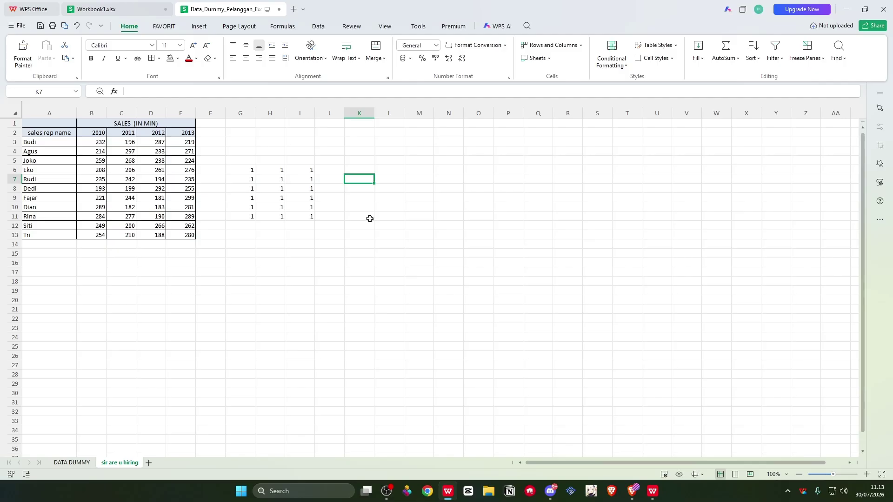
click(368, 198)
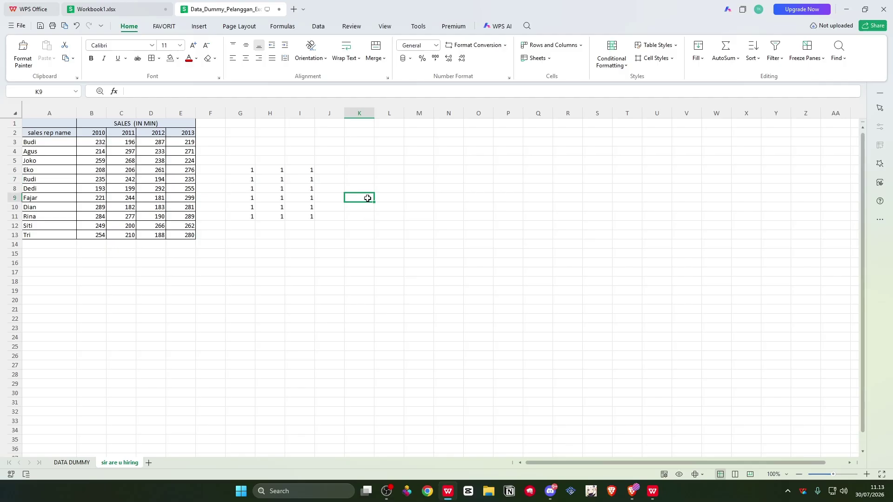
text(=sum)
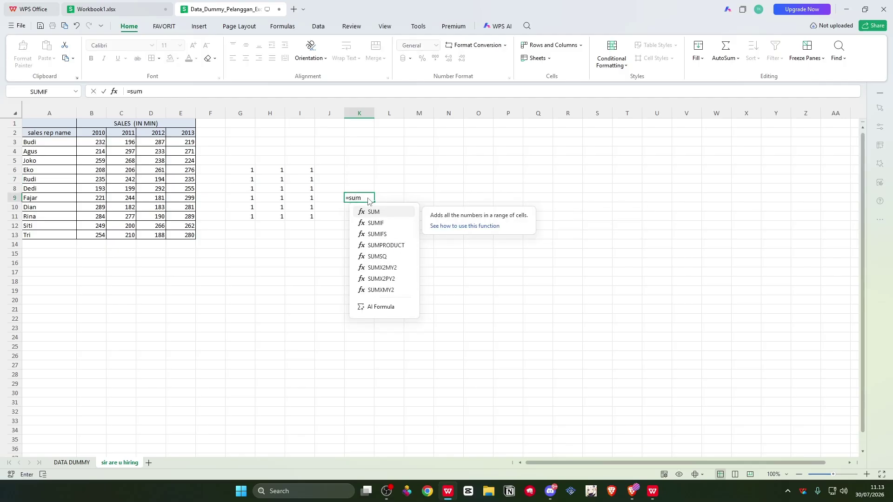
text(()
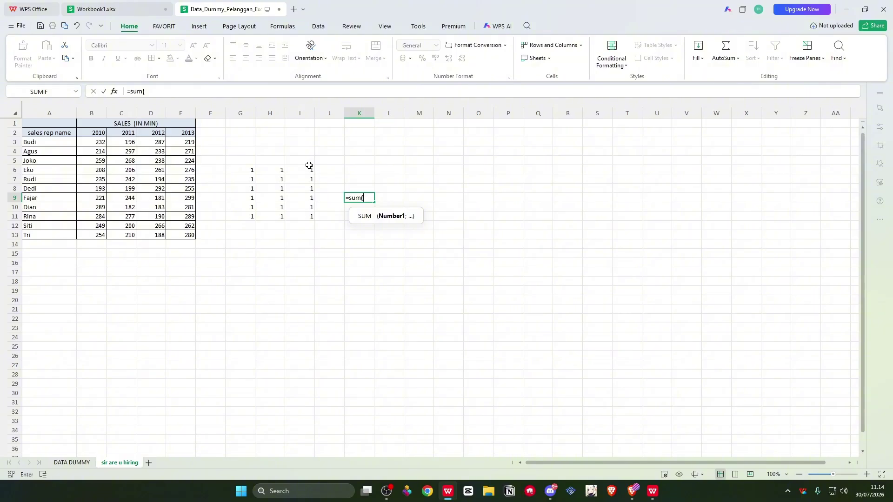
text(G6)
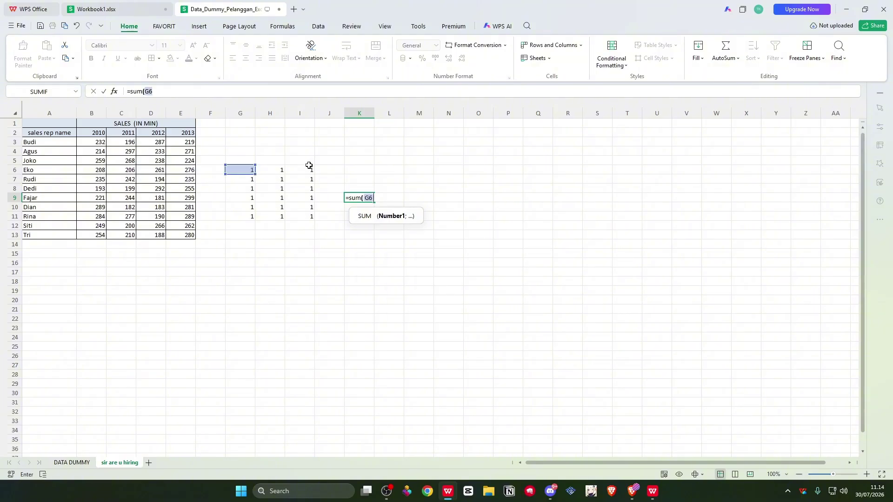
text(;)
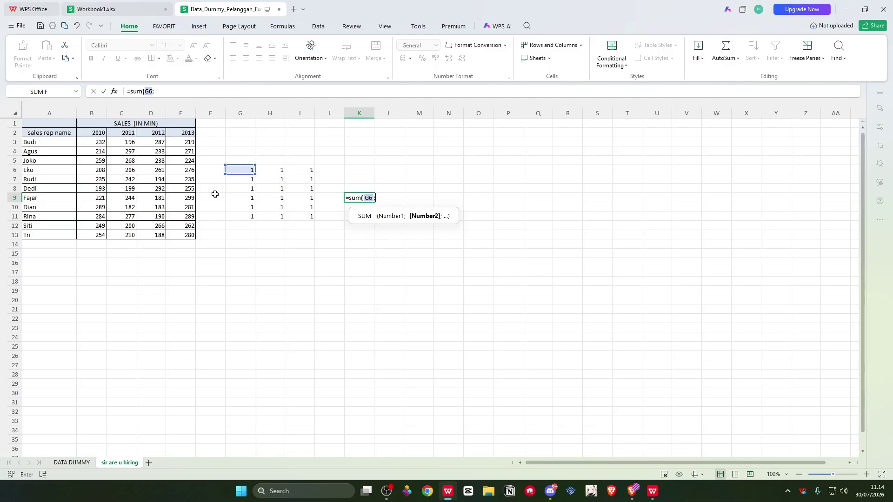
text(I11)
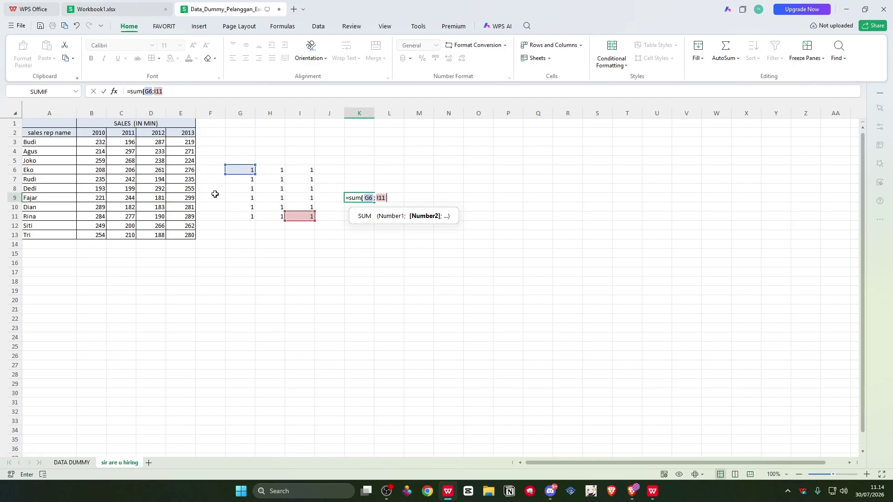
key(F2)
key(BackSpace)
text(:)
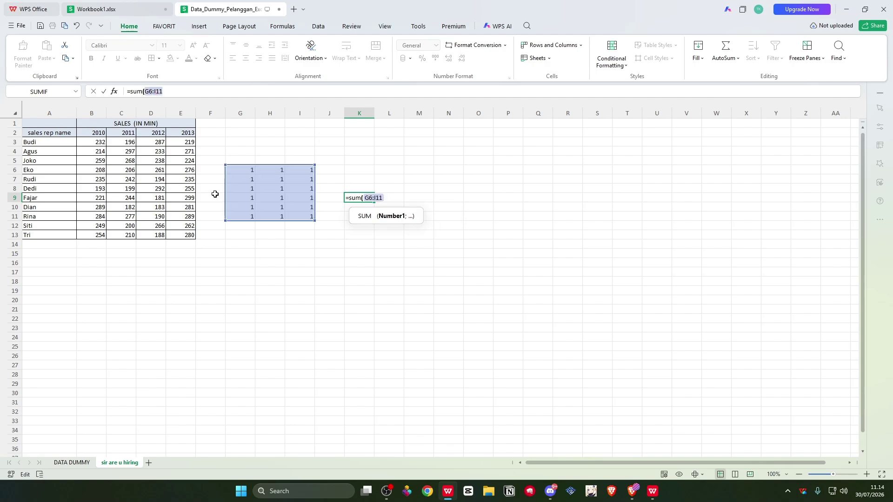
key(Return)
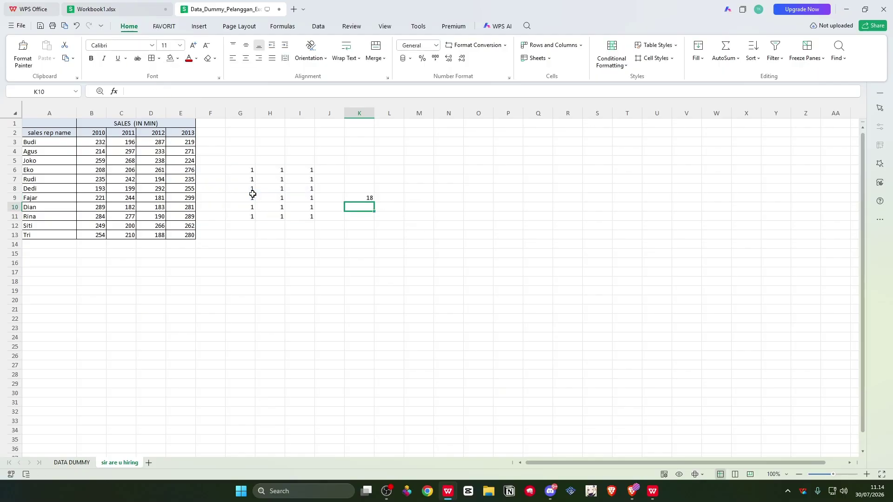
Clear the argument of the SUM formula in K9 and reselect the range G6:I11 on the sheet as its argument
click(357, 199)
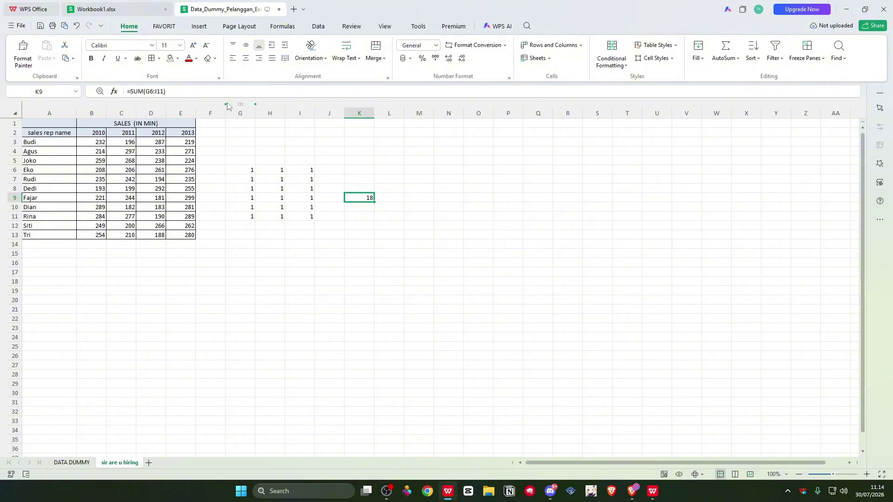
double_click(149, 92)
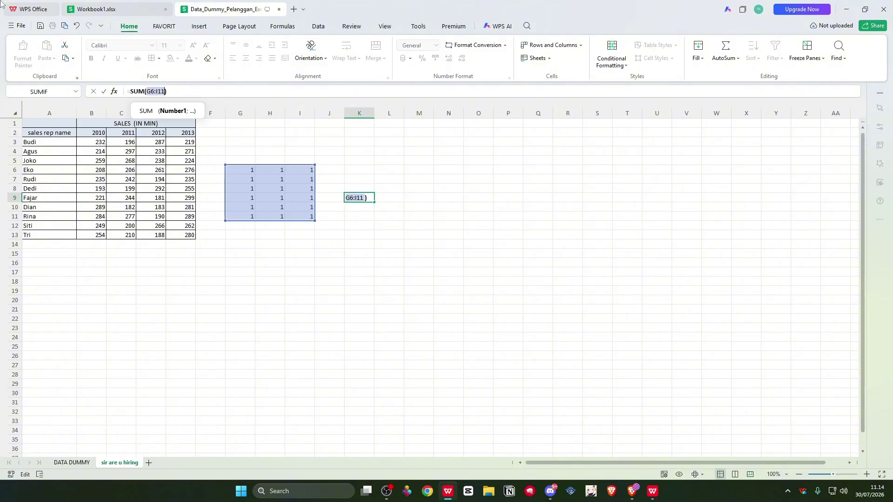
key(BackSpace)
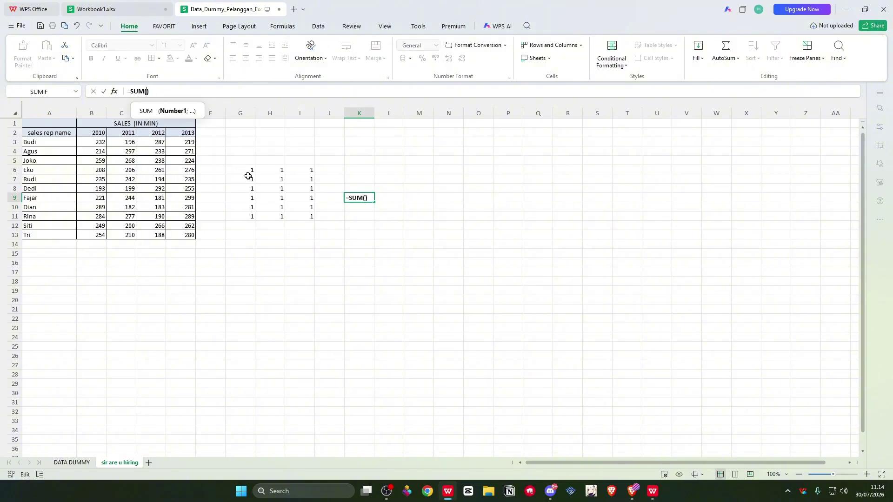
drag(250, 171, 295, 213)
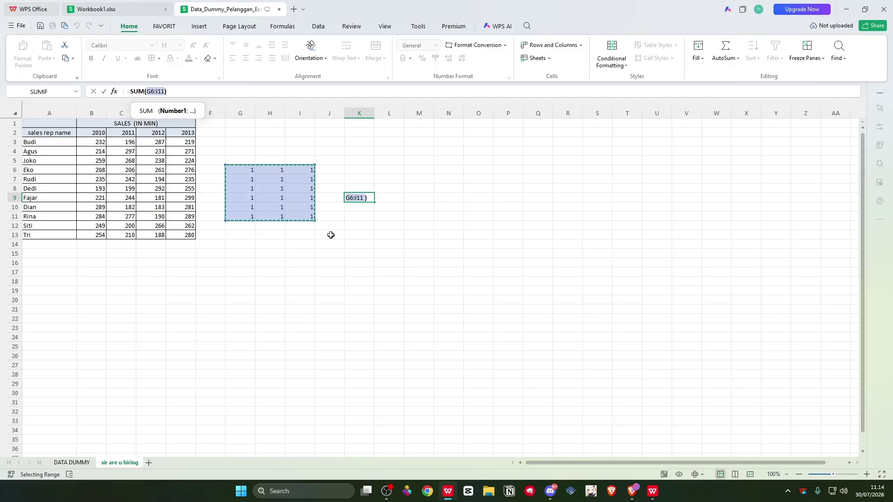
key(Return)
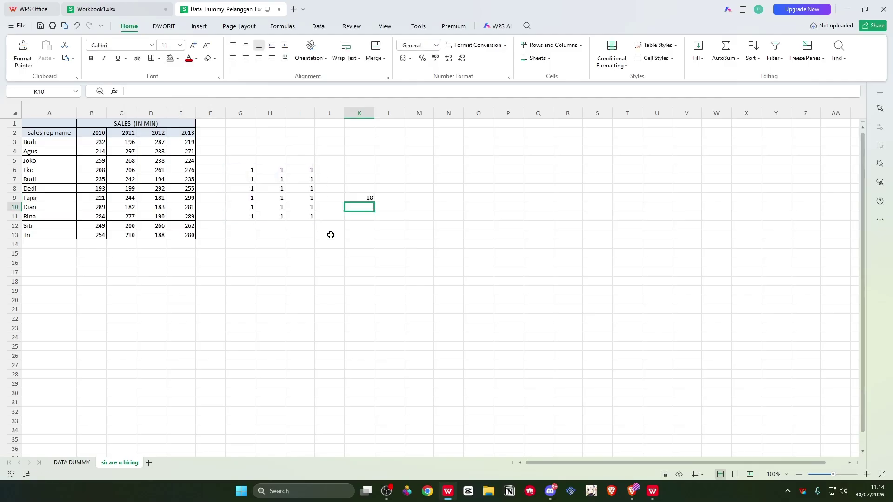
click(365, 199)
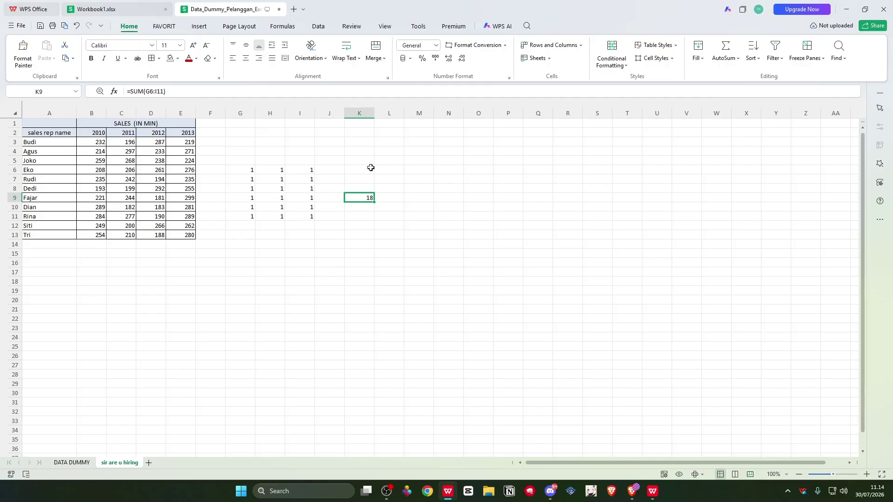
On the DATA DUMMY sheet, write H101, the last cell of the Pembelian Bulan Ini column, in cell L95
click(72, 463)
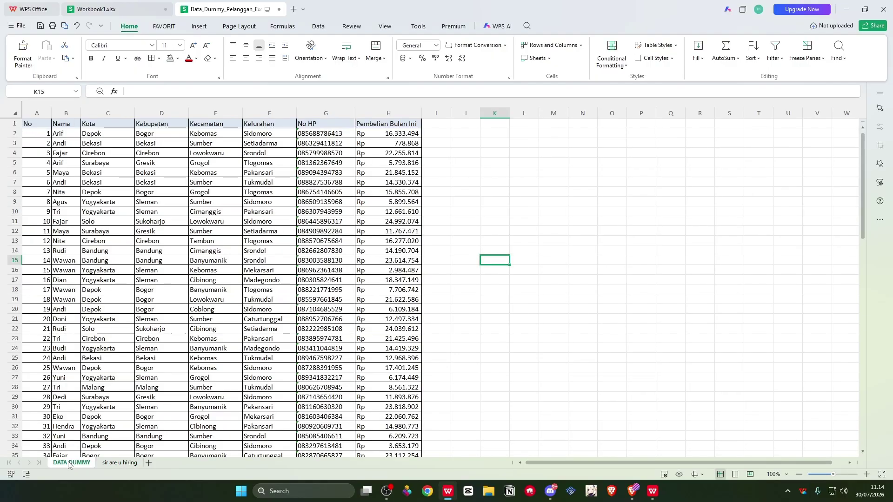
scroll(388, 258, down, 6)
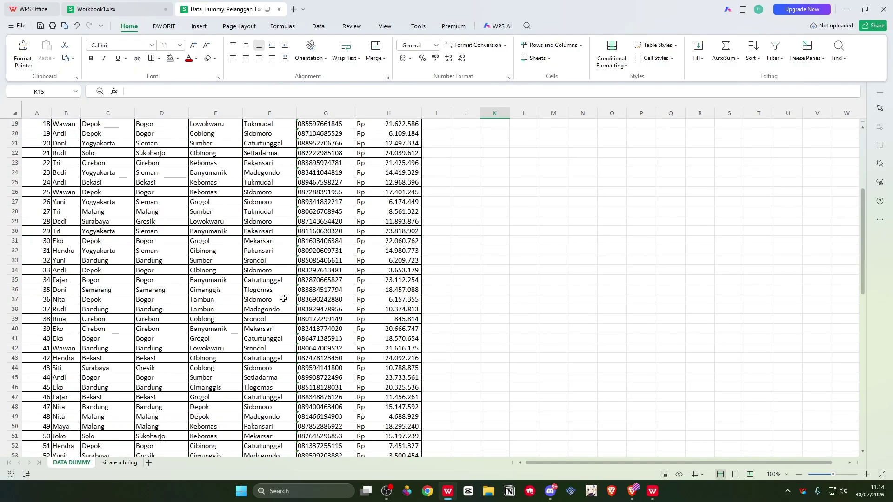
scroll(279, 298, down, 12)
drag(861, 351, 861, 403)
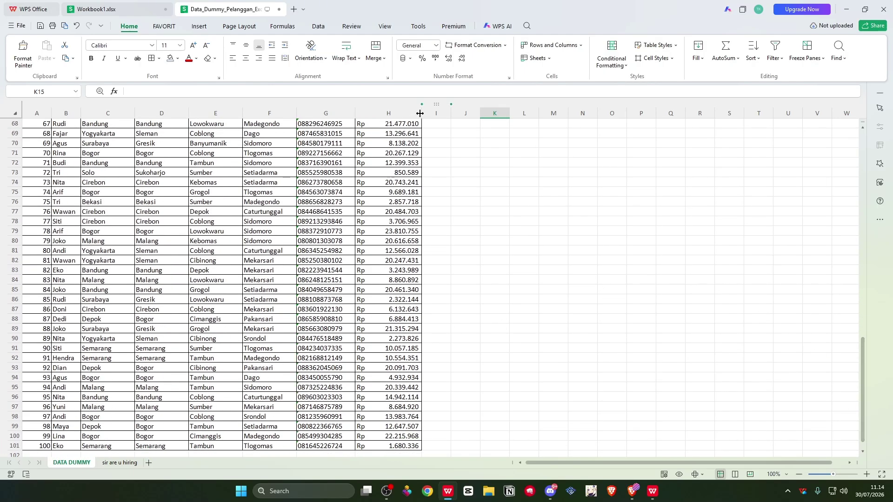
click(520, 388)
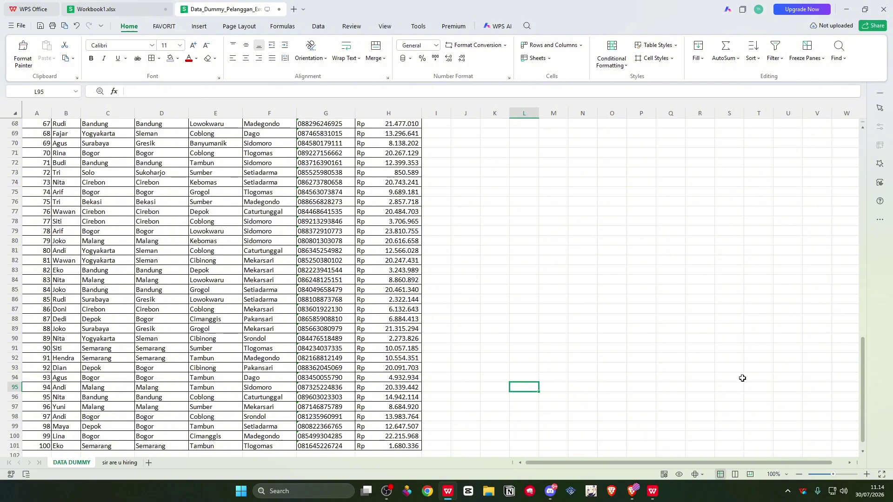
text(H)
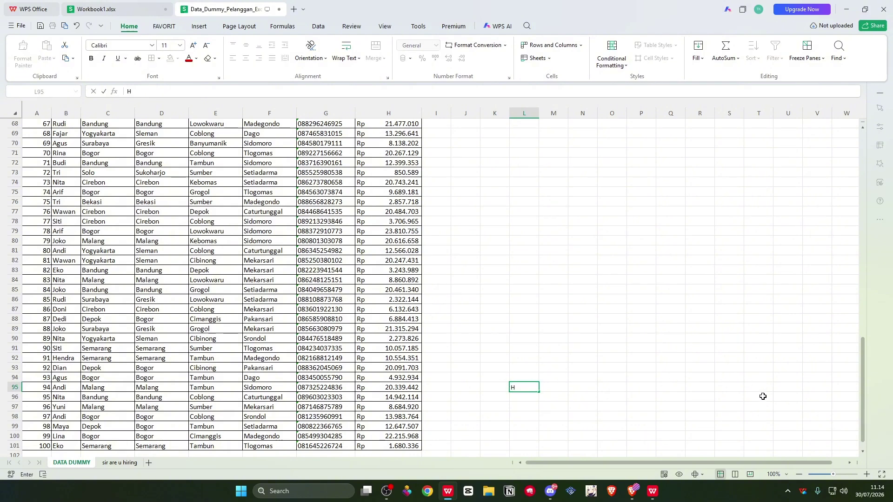
text(101)
Complete the text in L95 to the range address H2:H101, starting from the column's first data cell
scroll(551, 328, up, 20)
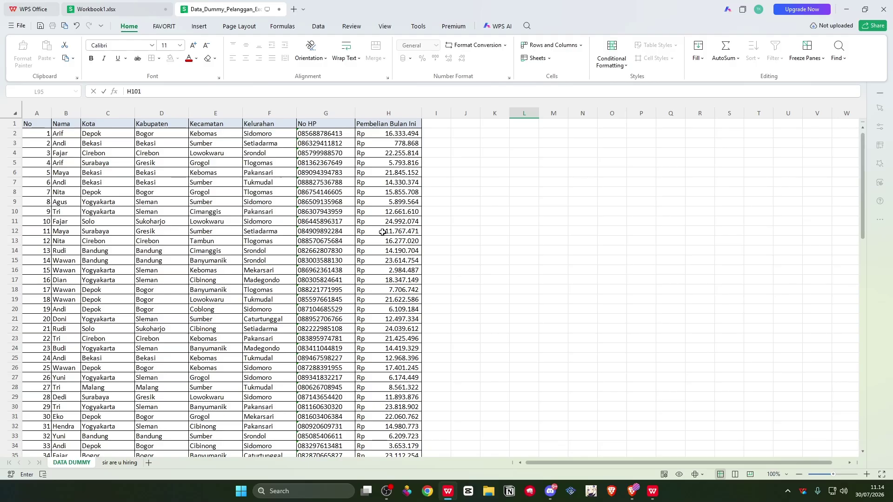
scroll(382, 232, down, 19)
click(128, 91)
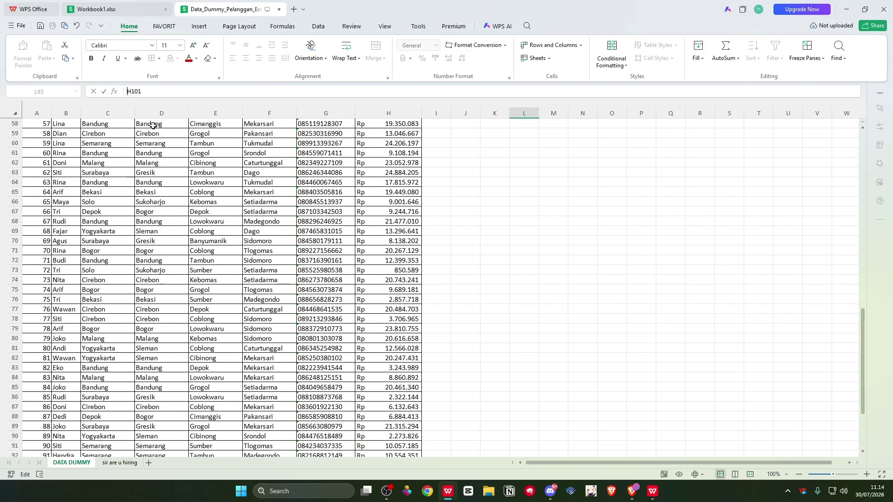
text(:)
text(H)
text(H2)
key(Return)
scroll(549, 284, down, 6)
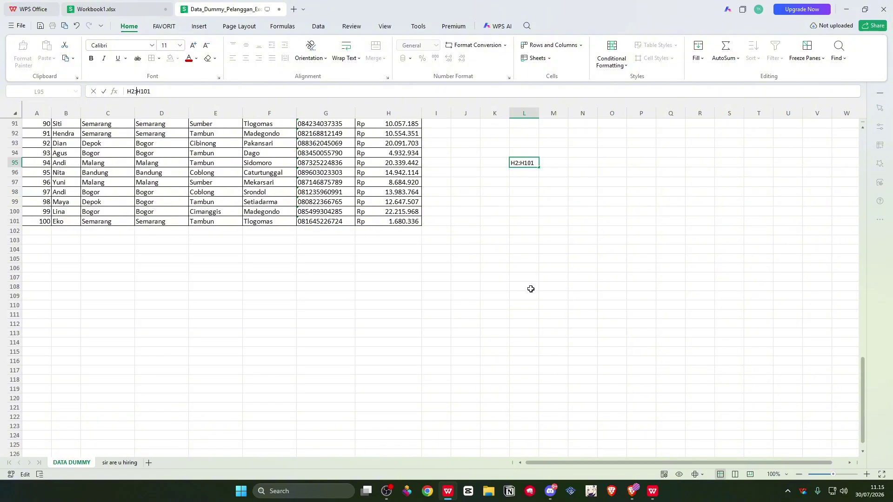
click(516, 163)
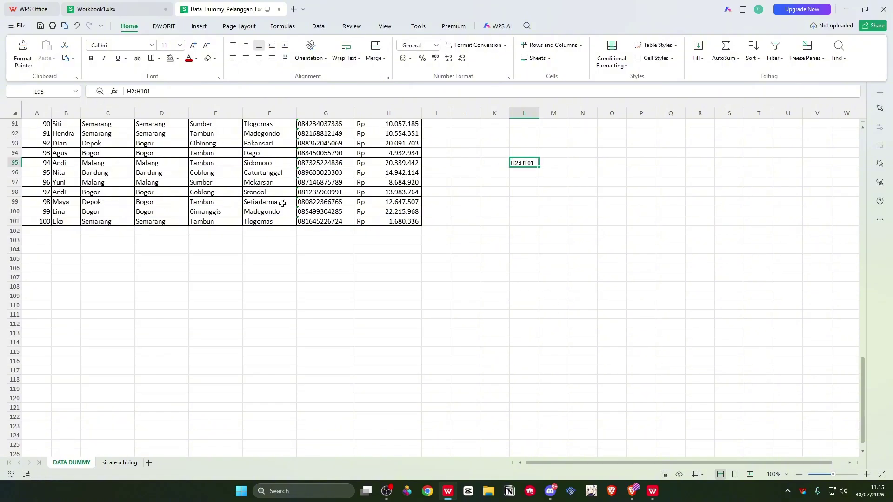
scroll(426, 235, up, 3)
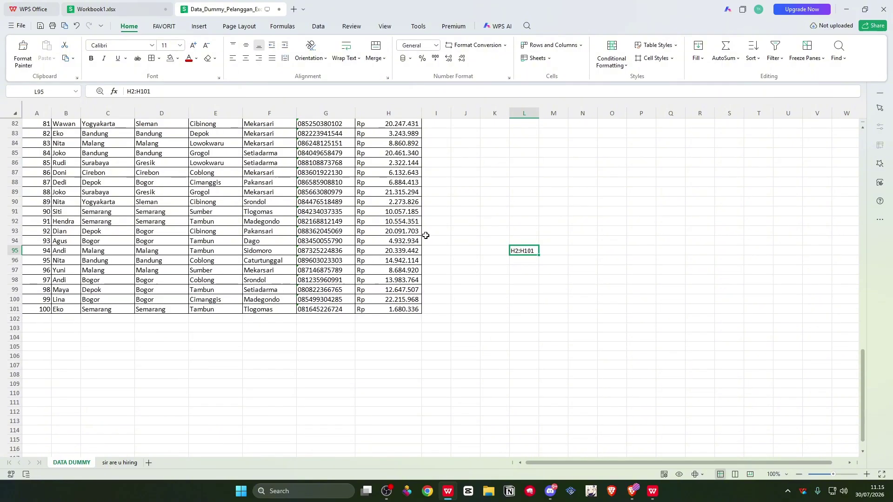
In cell J97, enter a SUM formula totalling H2:H101 by selecting the range on the sheet, and apply comma style to the result
click(462, 270)
text(=SUM)
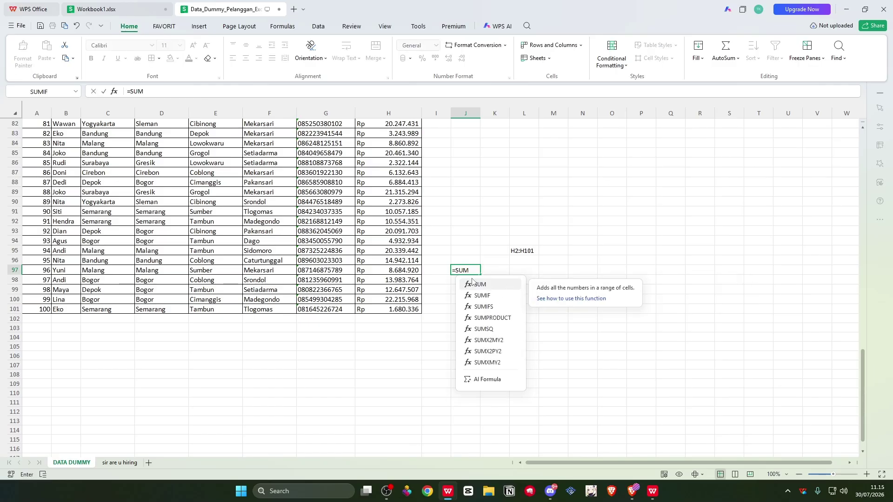
text(()
scroll(381, 166, up, 20)
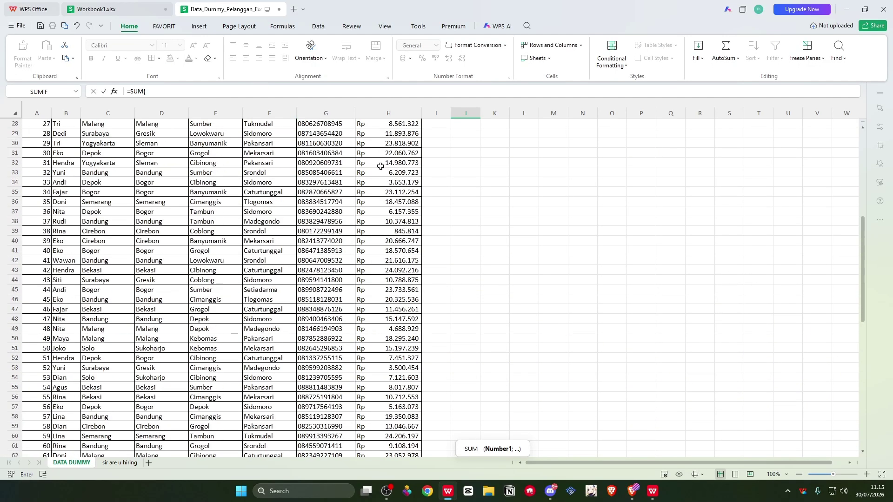
drag(406, 135, 398, 280)
key(Return)
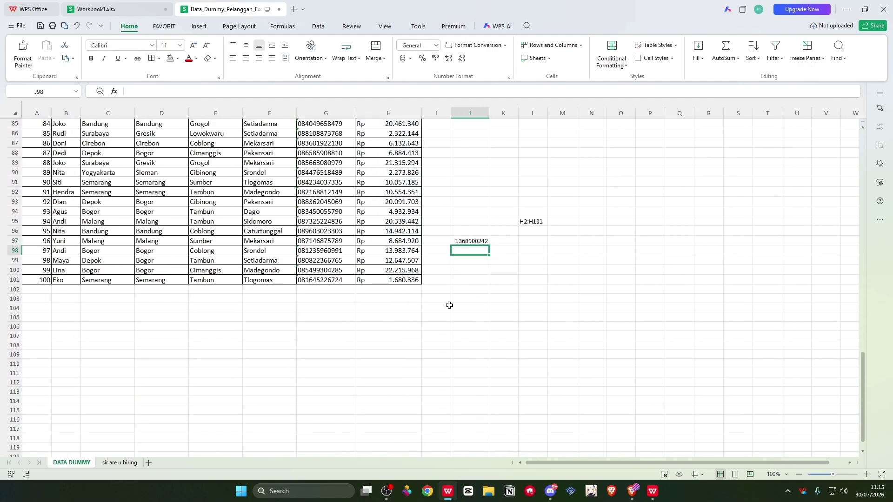
click(470, 240)
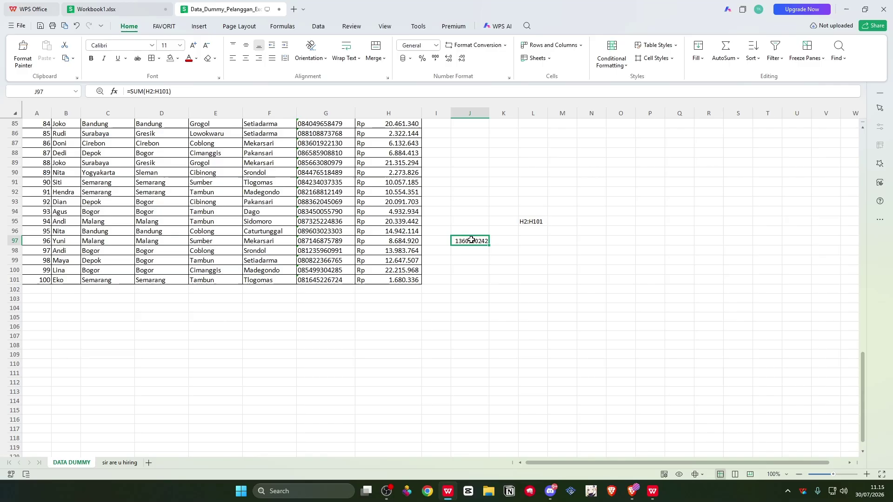
click(435, 59)
In cell J98, enter a SUM formula with the written range address H2:H101 and apply comma style to the result
click(477, 255)
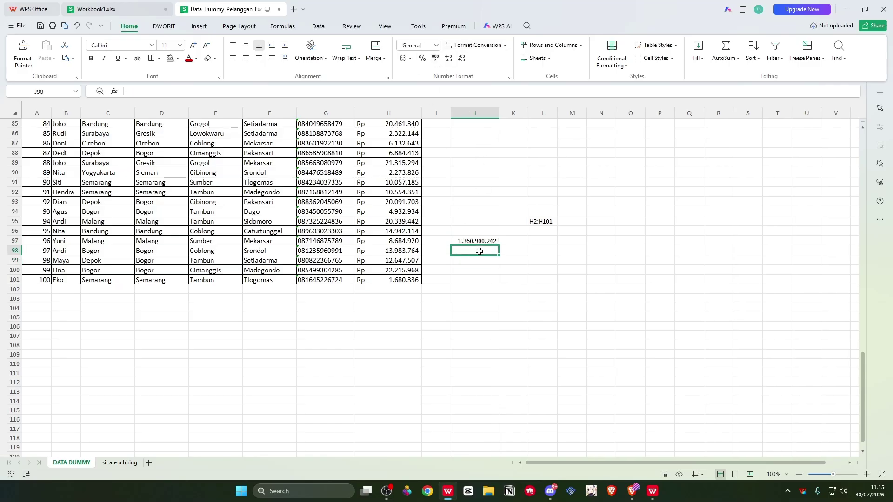
text(=SUM()
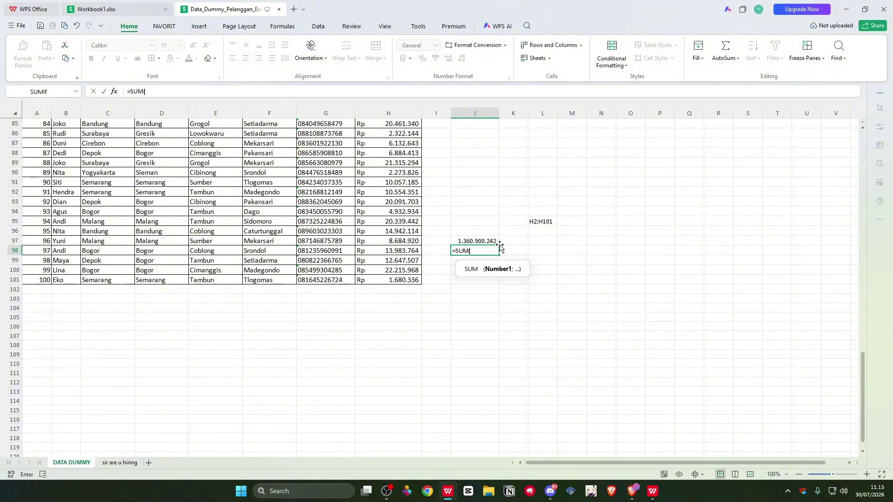
text(H2:H101)
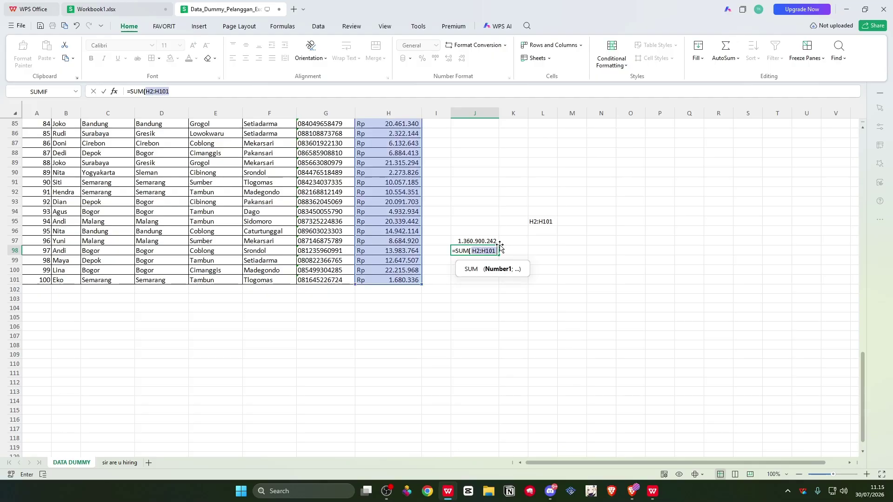
key(Return)
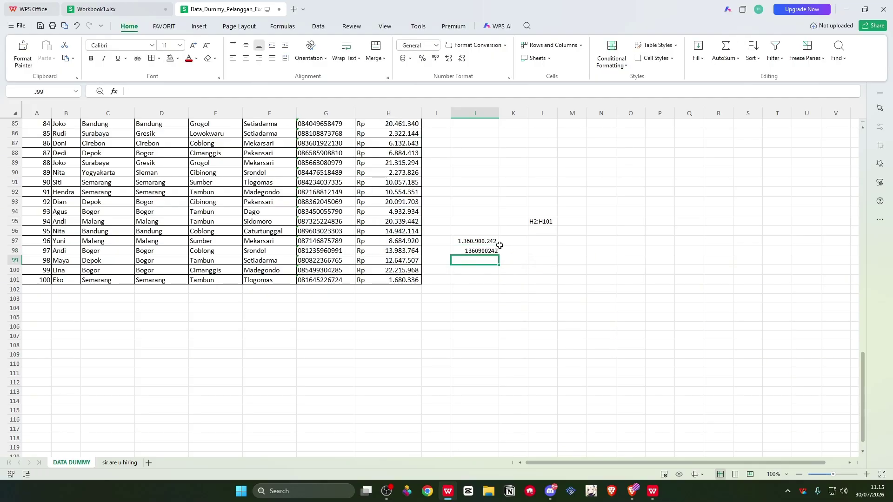
click(482, 251)
click(435, 58)
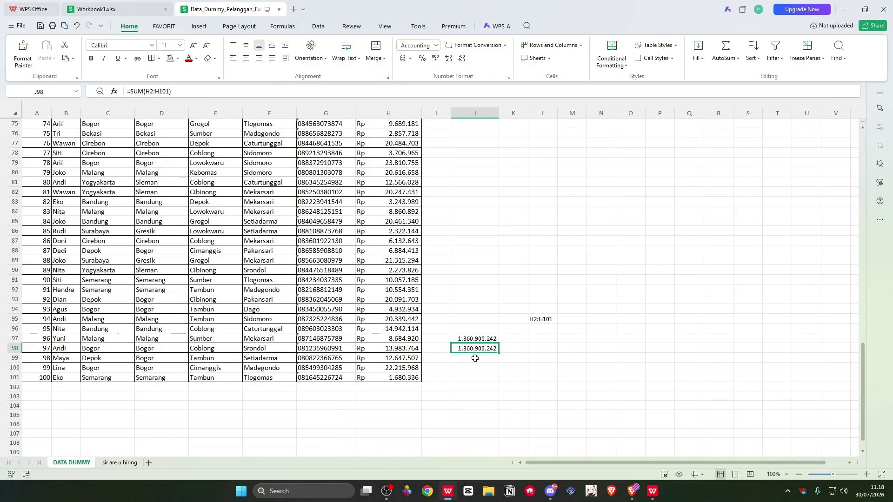
Select the entire Pembelian Bulan Ini column by going to the reference H:H
click(474, 358)
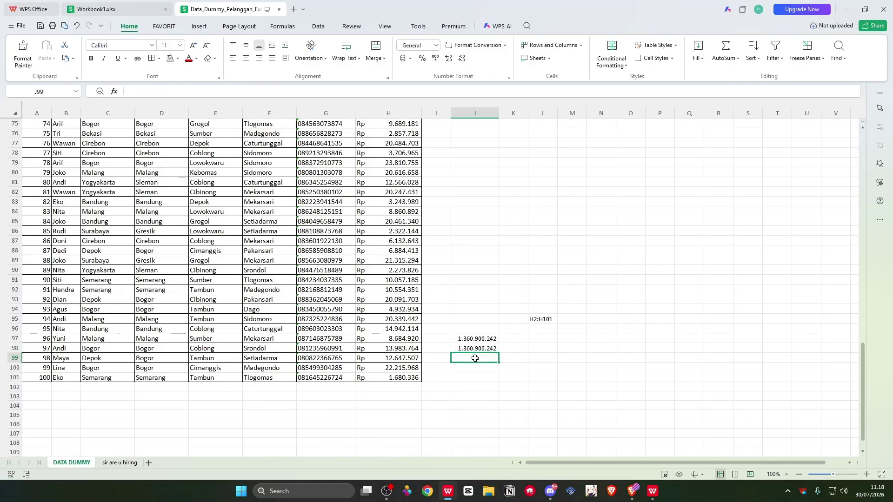
click(395, 113)
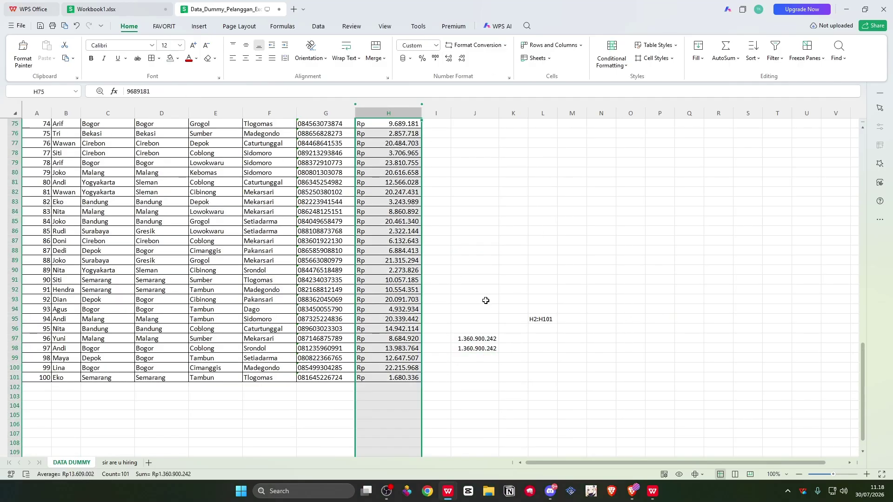
click(484, 364)
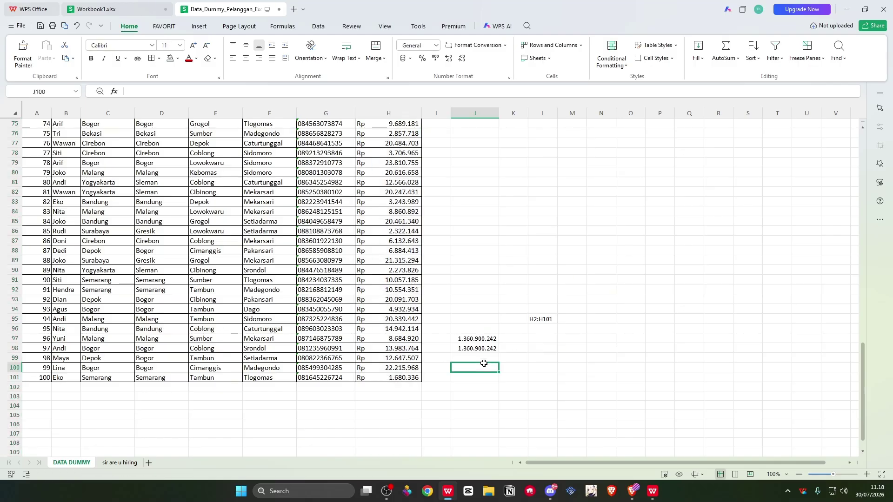
click(485, 356)
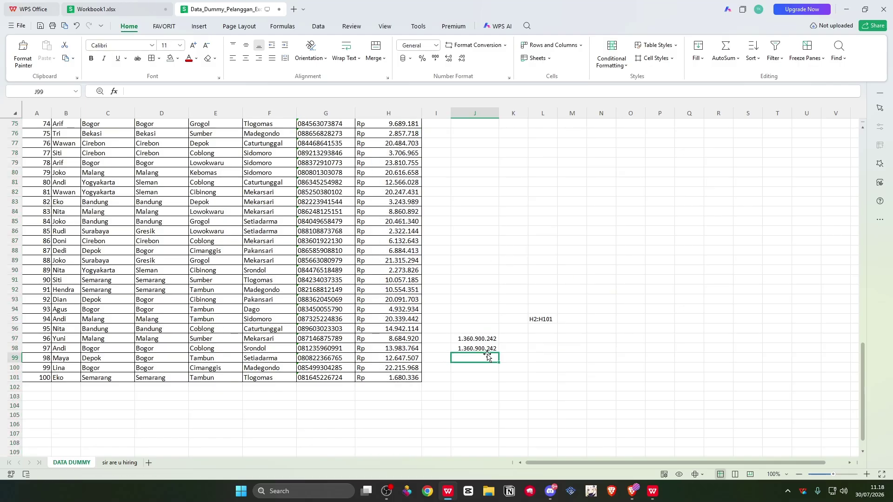
click(536, 351)
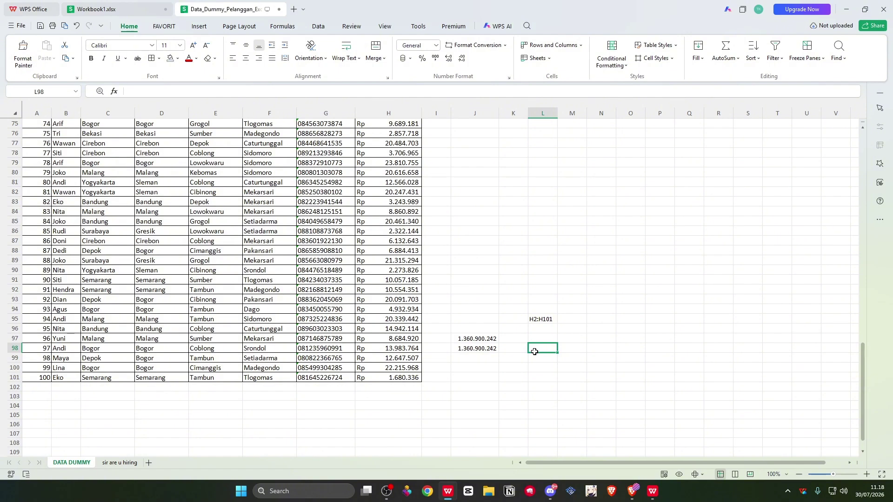
click(48, 91)
text(H)
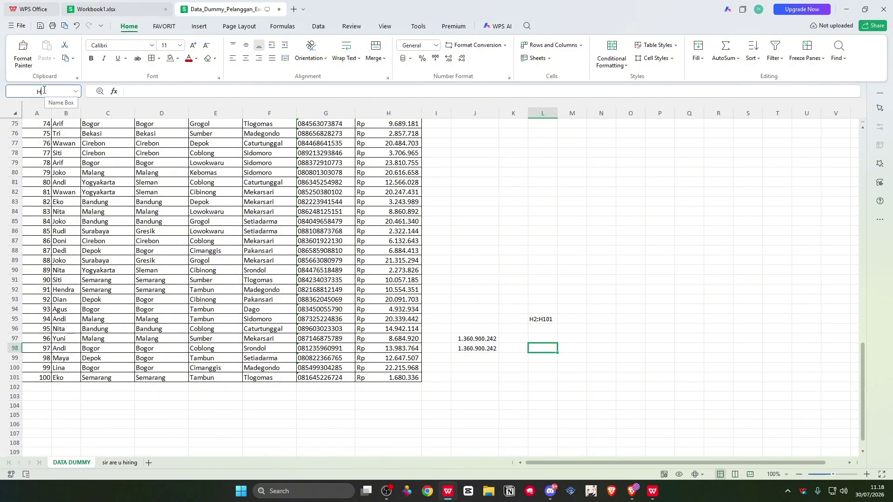
text(:H)
key(Return)
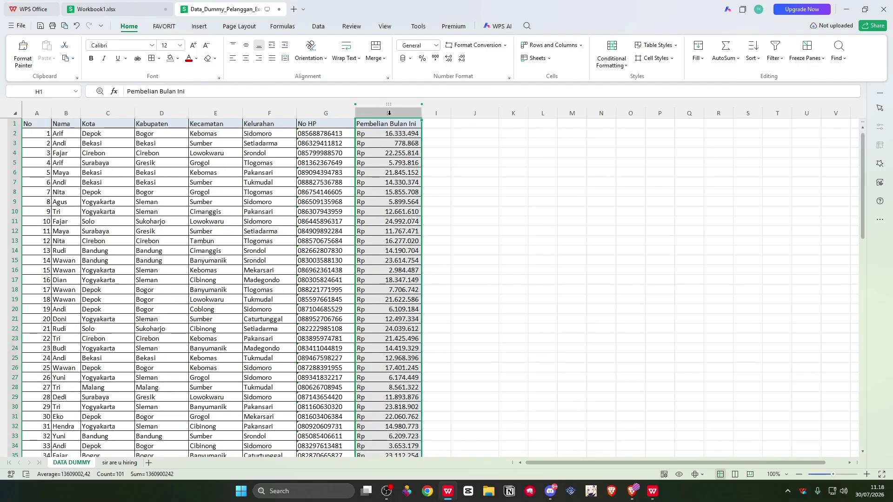
click(10, 134)
click(525, 254)
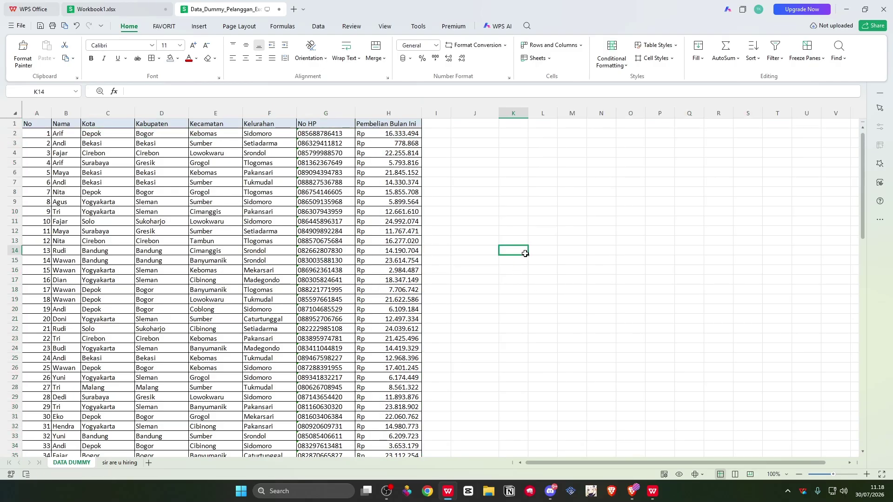
text(2)
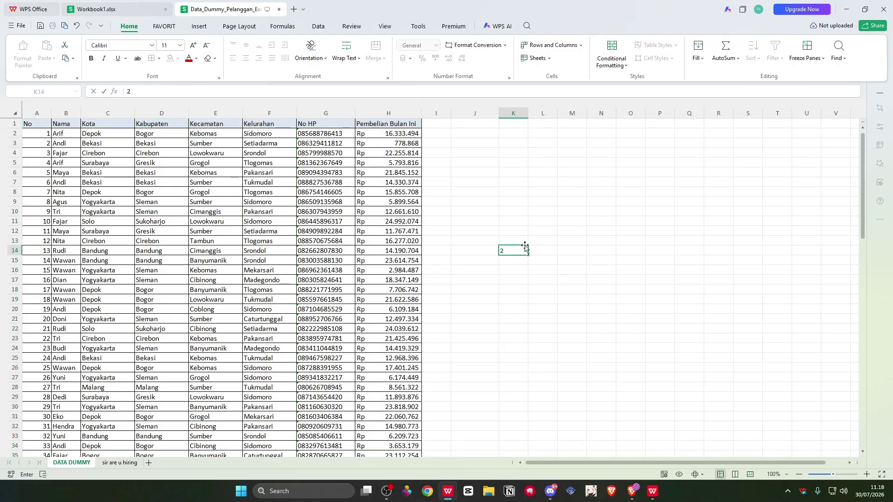
text(:00)
key(Return)
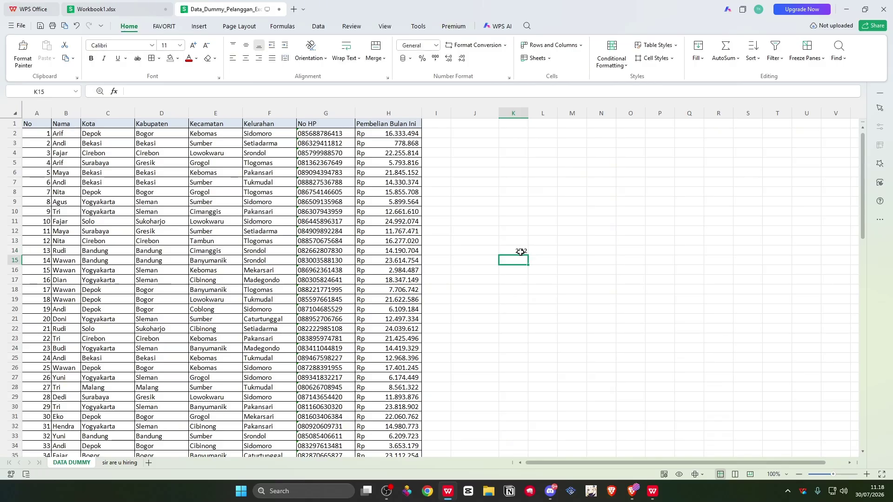
click(521, 251)
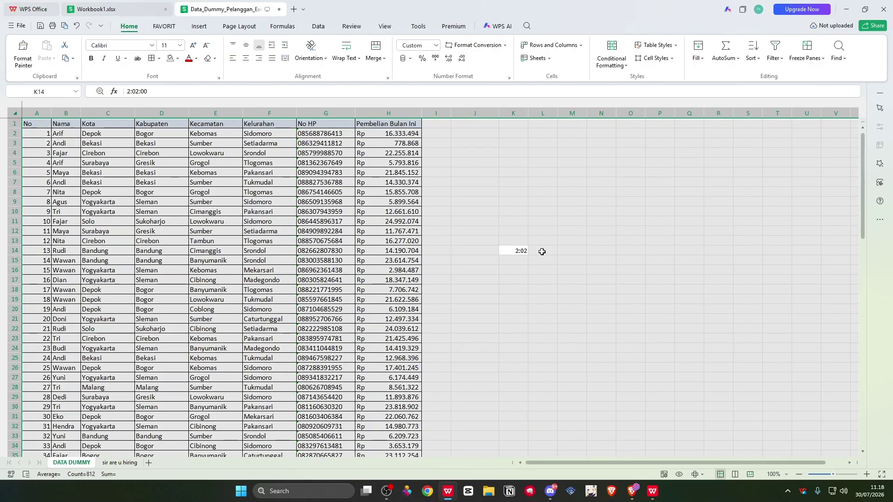
key(BackSpace)
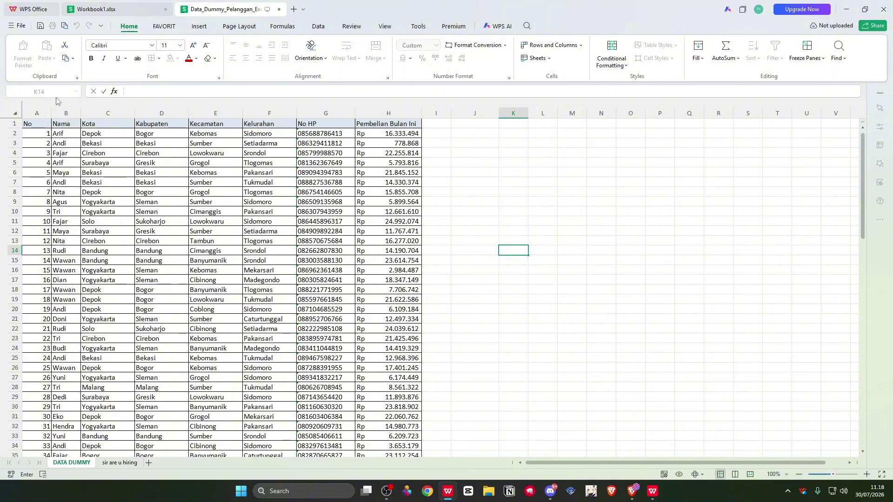
click(100, 172)
Select the entire second row of the sheet by going to the reference 2:2
click(51, 91)
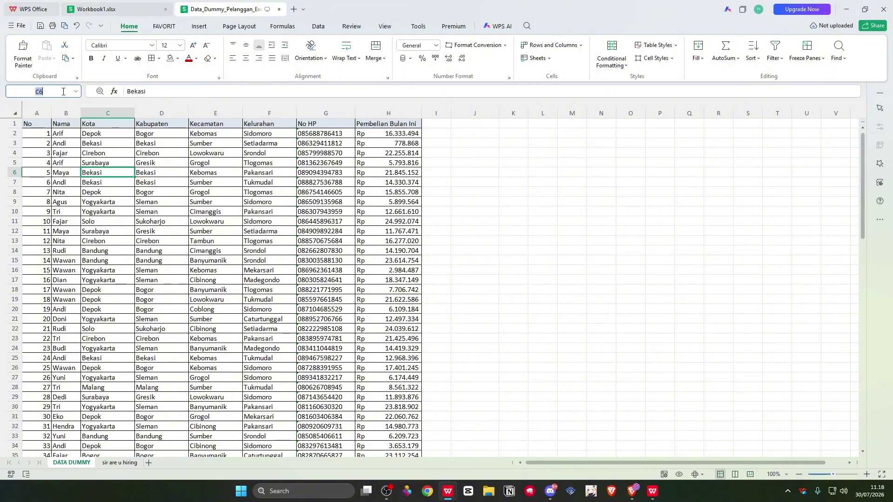
text(2:2)
key(Return)
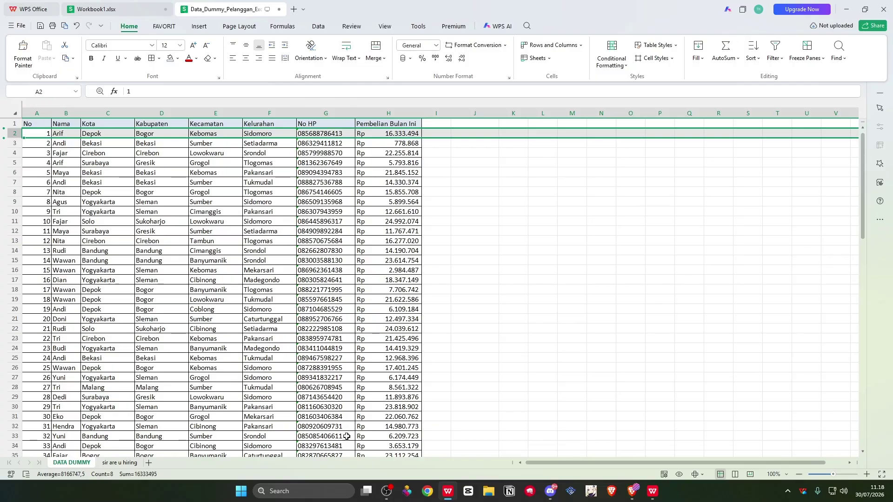
Enter a SUM formula in cell J99 that totals the whole column with the reference H:H
drag(577, 468, 549, 463)
scroll(482, 307, down, 15)
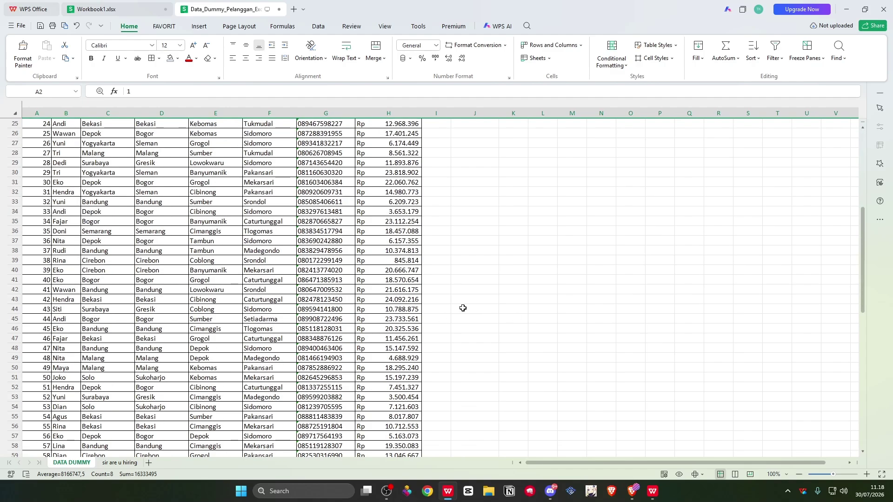
click(389, 313)
scroll(419, 312, down, 15)
click(452, 204)
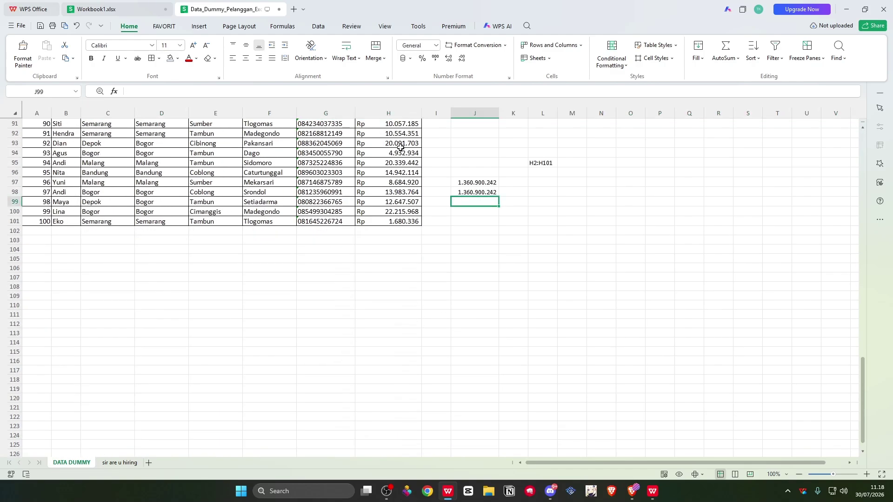
text(=)
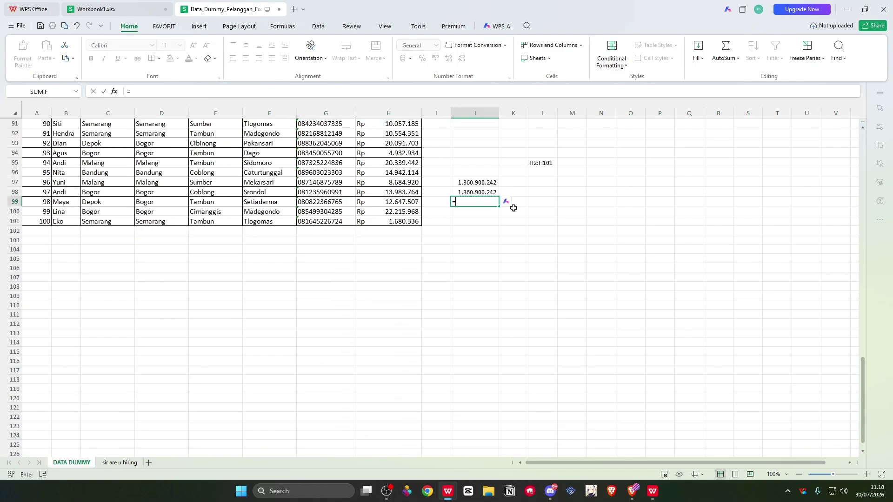
text(SUM()
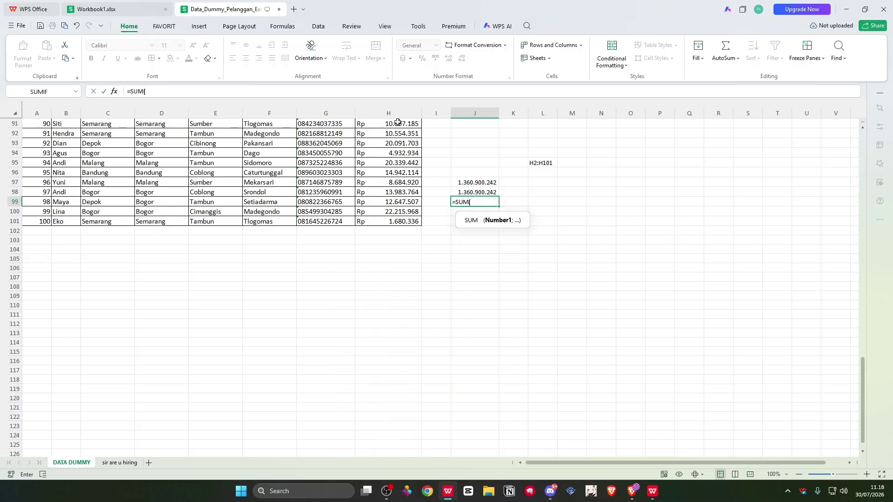
text(H)
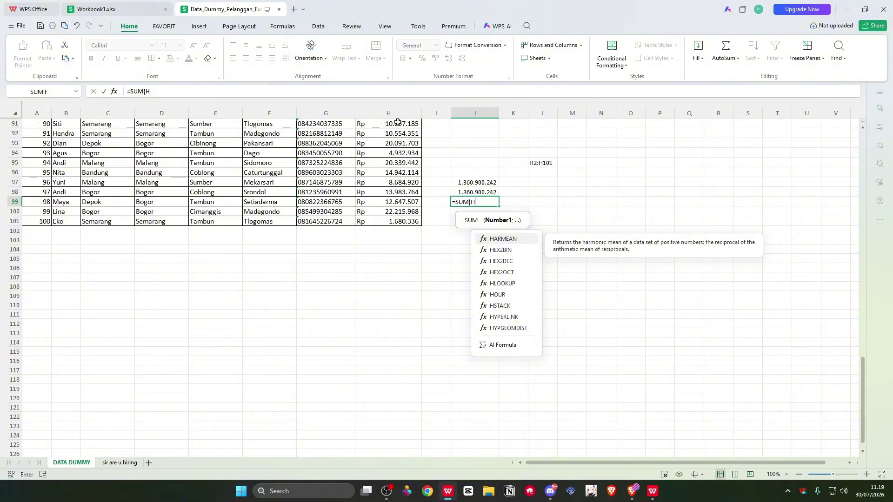
text(:H)
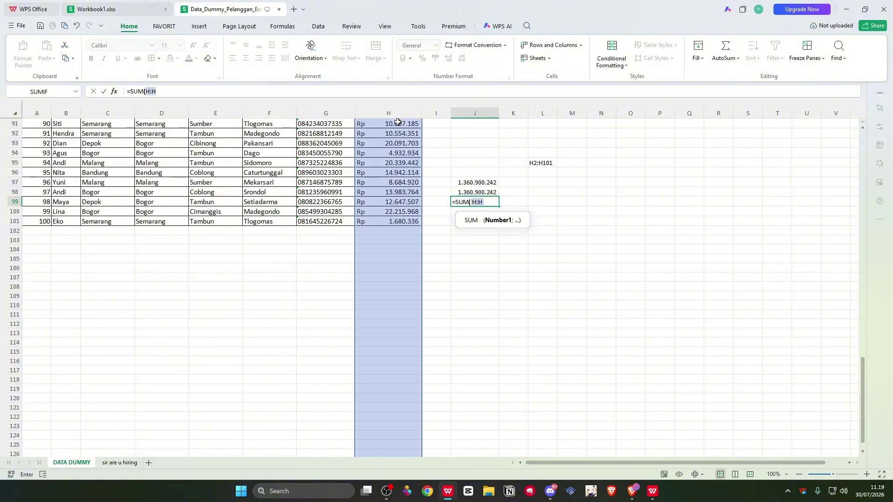
key(Return)
Apply comma style to the total in cell J99
click(469, 203)
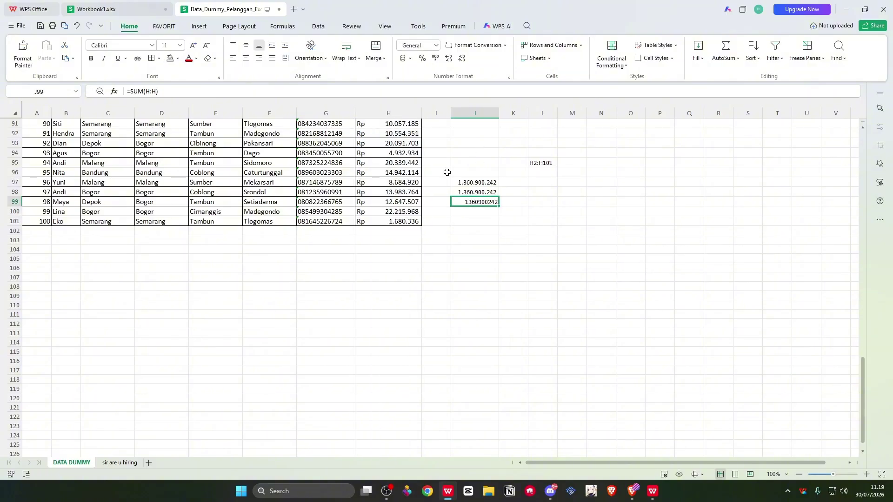
click(435, 58)
click(539, 240)
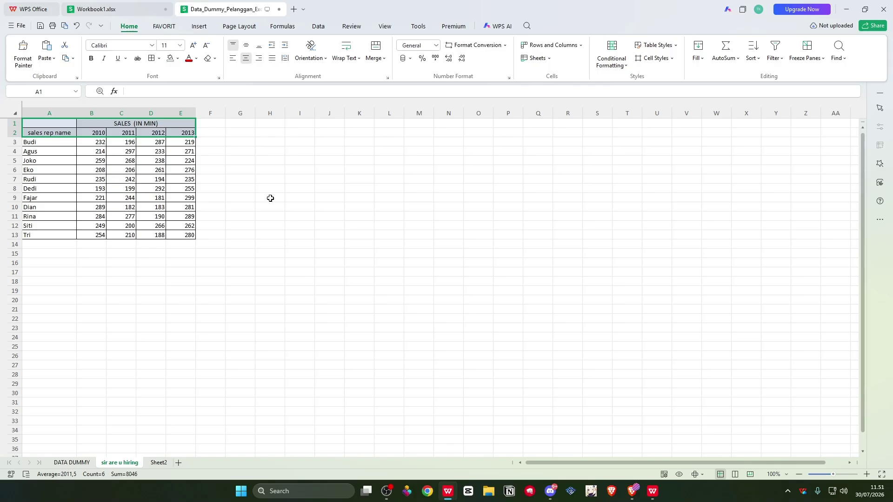
On the sir are u hiring sheet, select the separate ranges A1:E7, G1:M7 and G9:M15 together
click(269, 198)
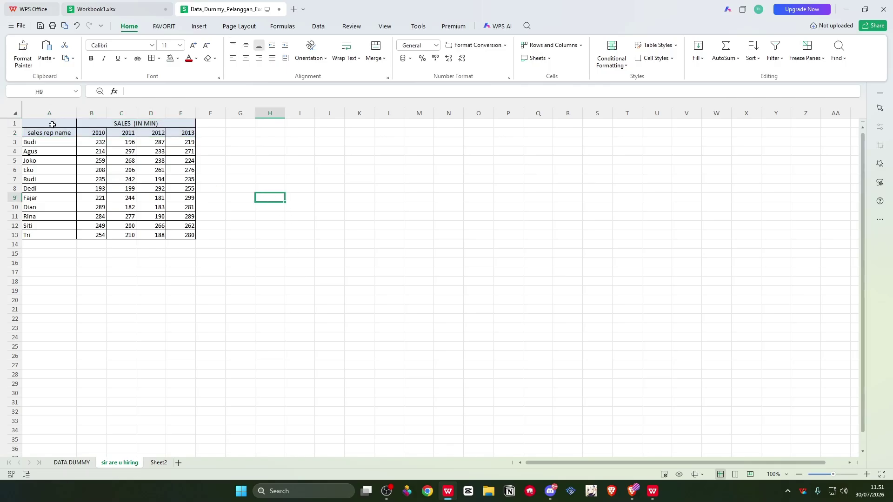
drag(52, 125, 184, 182)
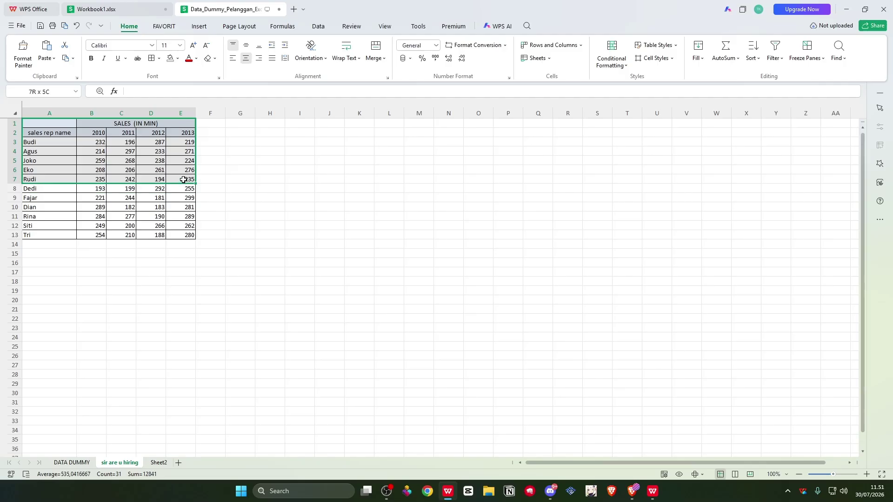
drag(184, 179, 183, 179)
drag(242, 124, 408, 176)
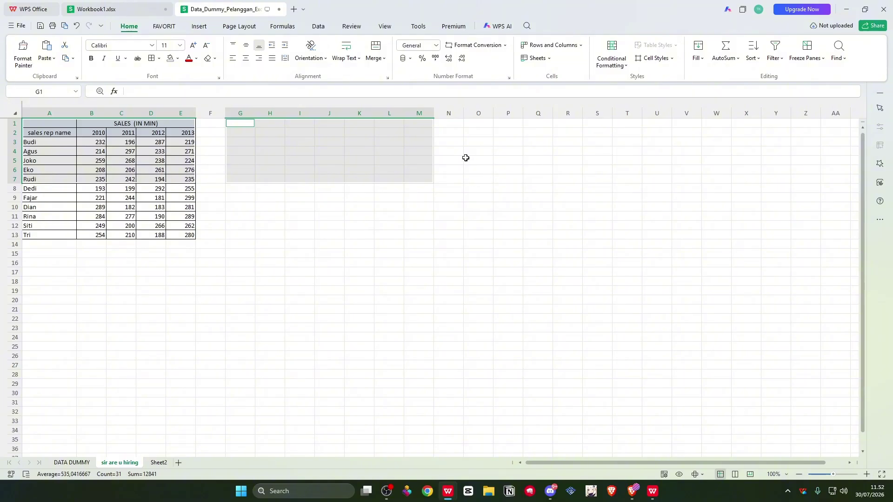
drag(247, 202, 420, 255)
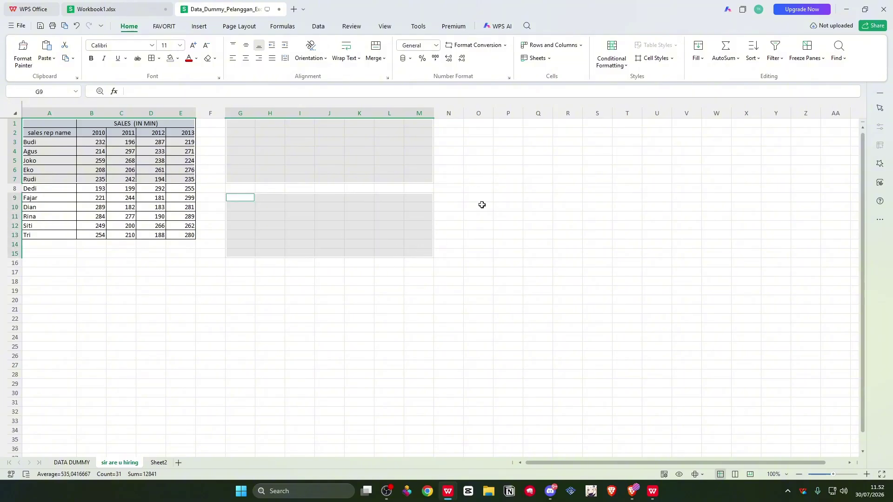
Add the range O2:Q11 to the selection and apply a fill colour, all borders and bold to all selected ranges
drag(487, 132, 532, 214)
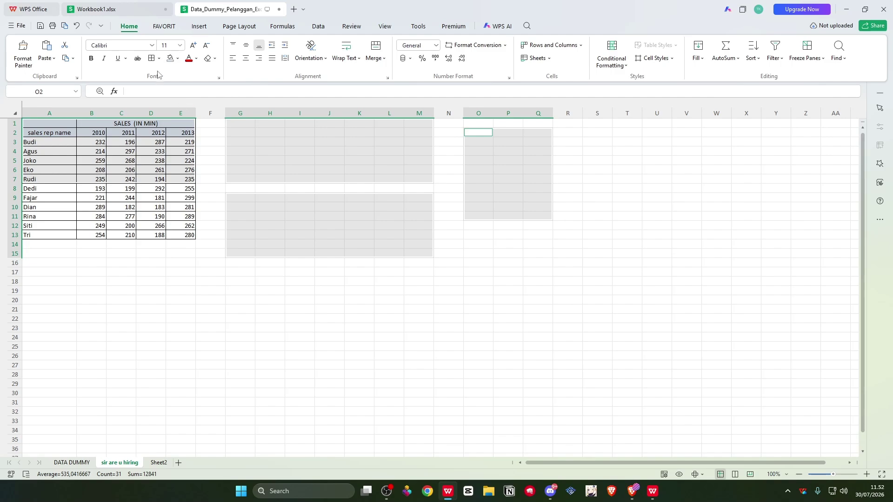
click(171, 58)
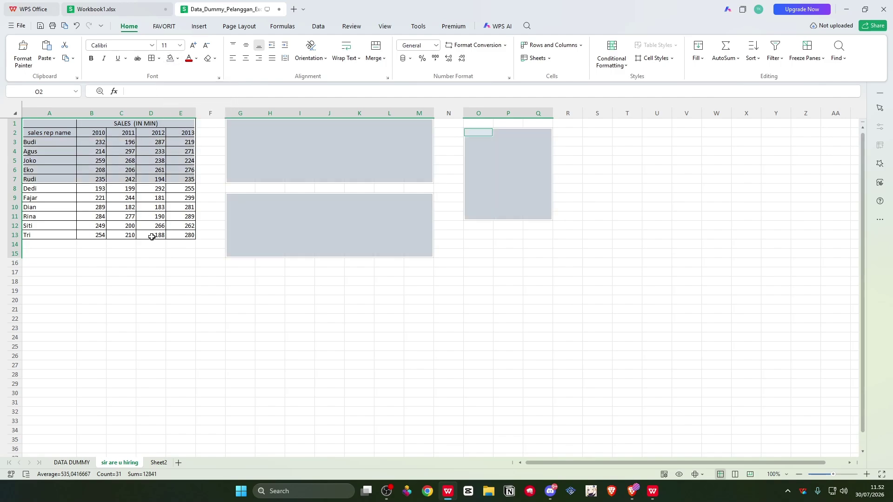
click(159, 58)
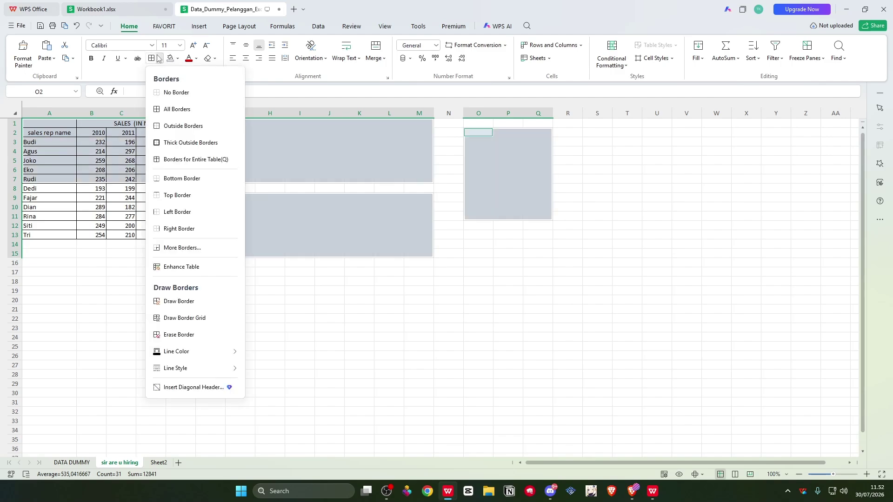
click(176, 109)
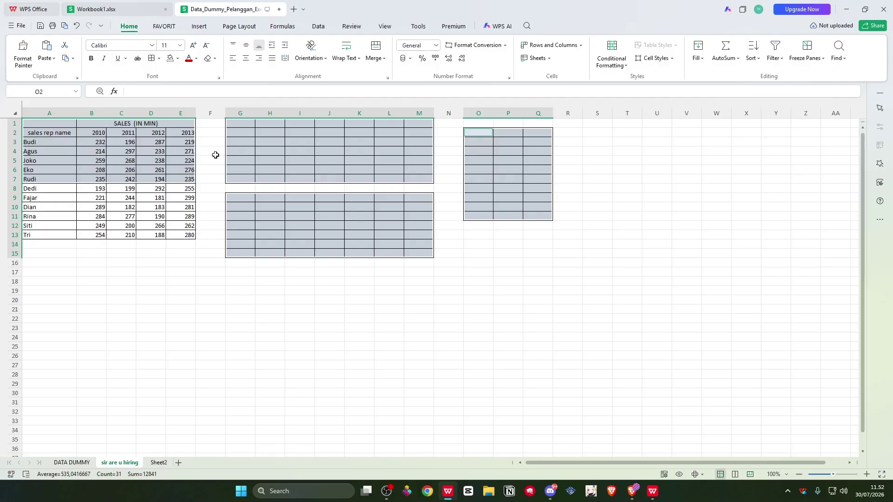
click(91, 58)
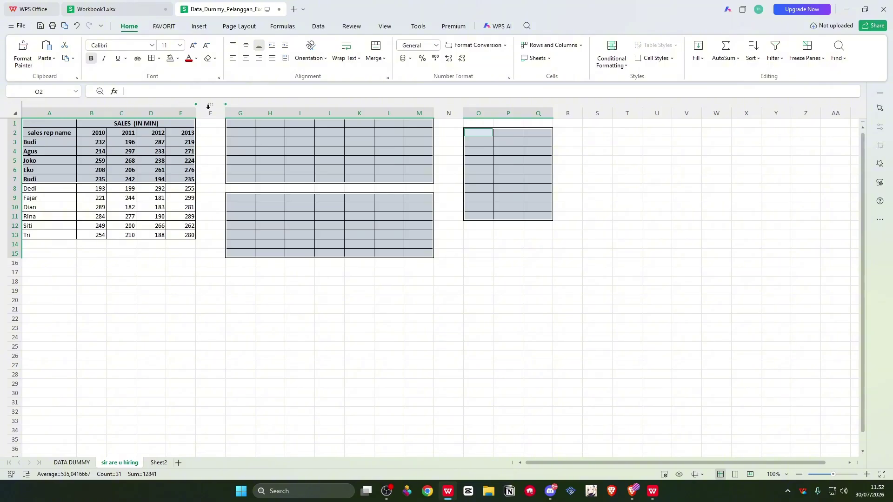
Undo the fill, border and bold formatting on the selected ranges and select cell I11
key(ctrl+z)
key(ctrl+z)
click(294, 210)
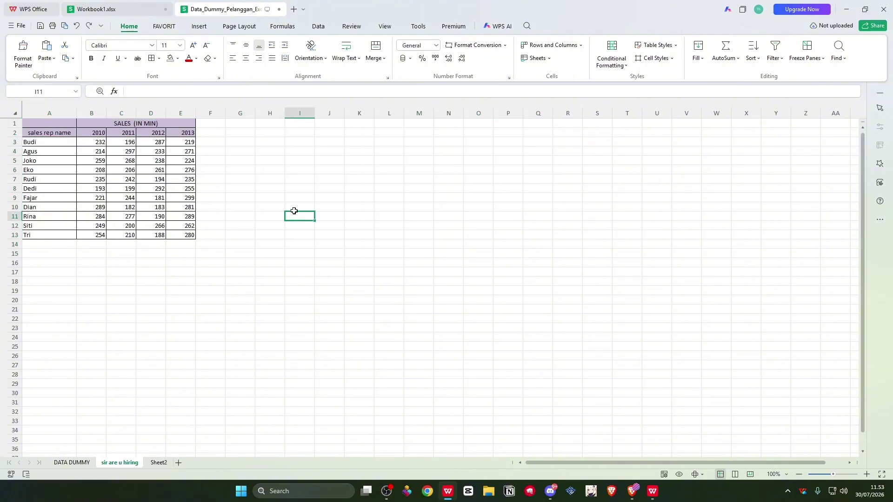
Select whole columns starting at column I, and whole rows starting at row 16 down to row 19
click(295, 113)
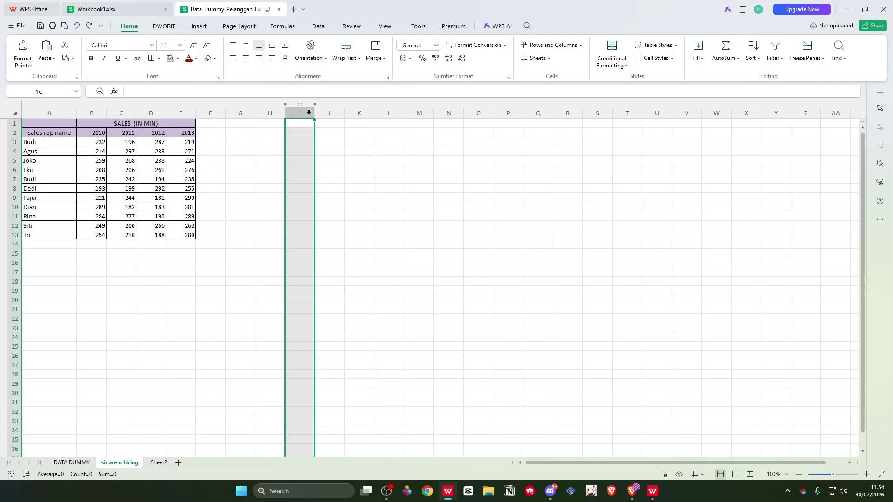
drag(324, 112, 305, 110)
click(14, 263)
drag(18, 267, 5, 289)
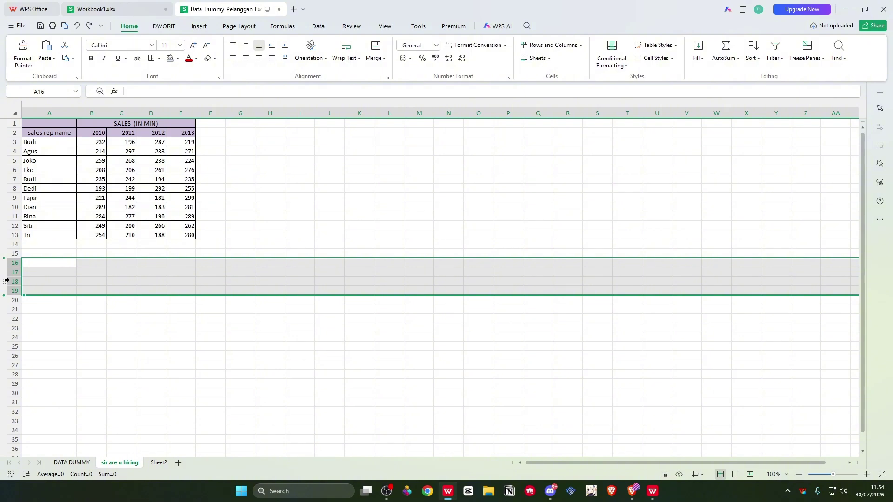
drag(5, 295, 7, 273)
Select only the entire row 18
scroll(11, 232, down, 3)
click(12, 196)
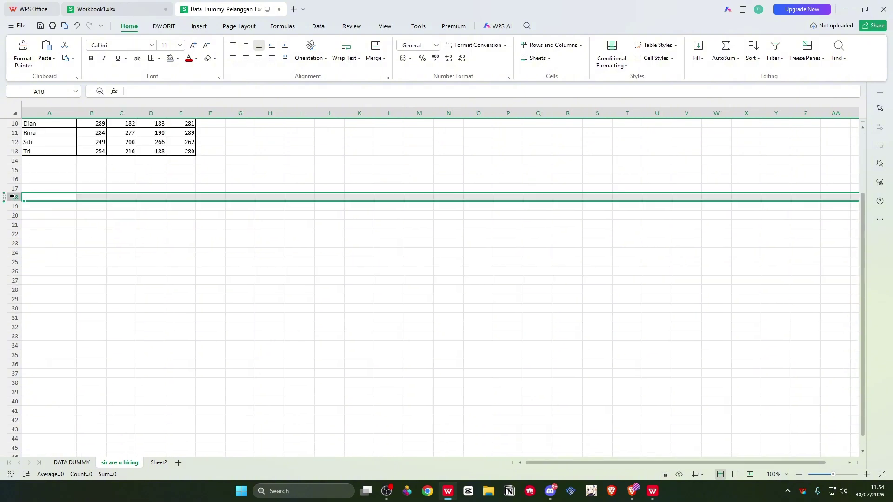
mouse_move(12, 196)
mouse_down()
mouse_move(12, 225)
mouse_move(13, 196)
mouse_up()
scroll(164, 205, up, 3)
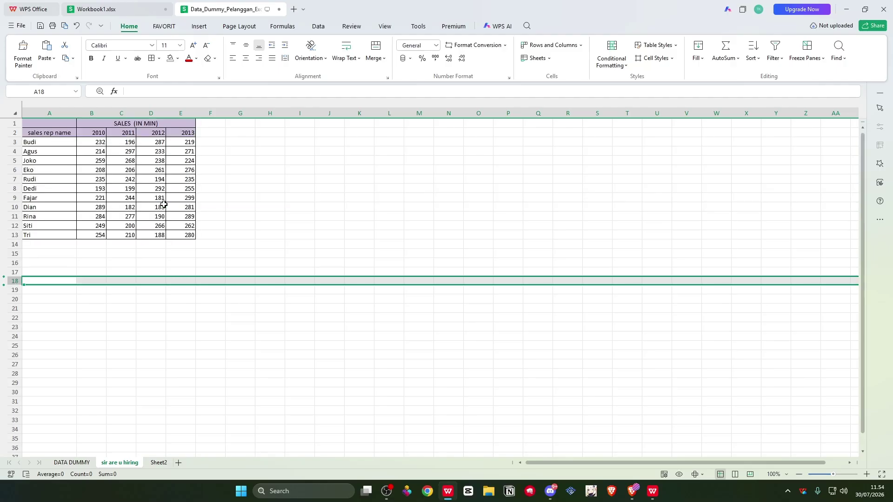
Select cell H17, followed by its entire column H and its entire row 17
click(241, 216)
click(278, 273)
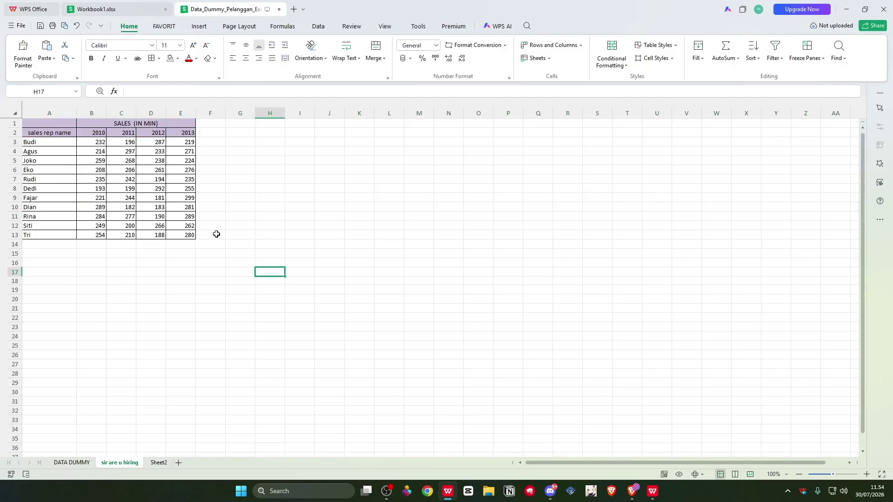
click(266, 111)
click(15, 274)
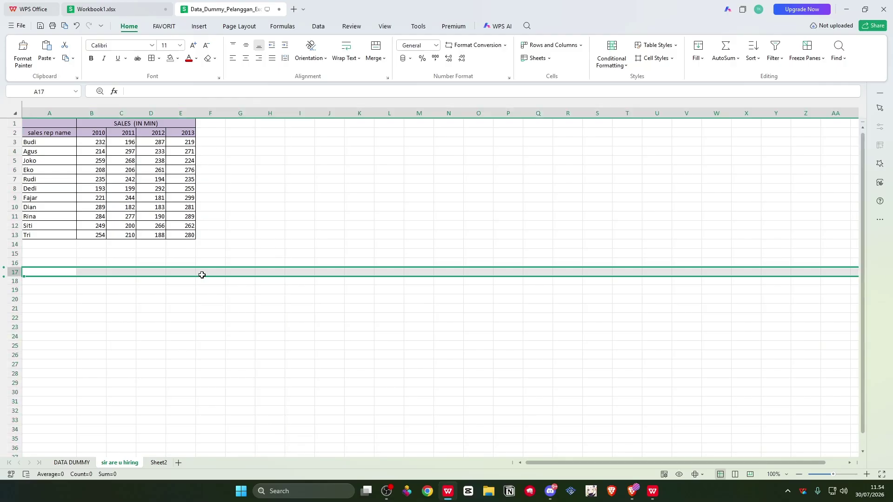
From cell I17, select the entire column I, extend and shrink the selection across columns up to M, and return to the single cell
click(293, 274)
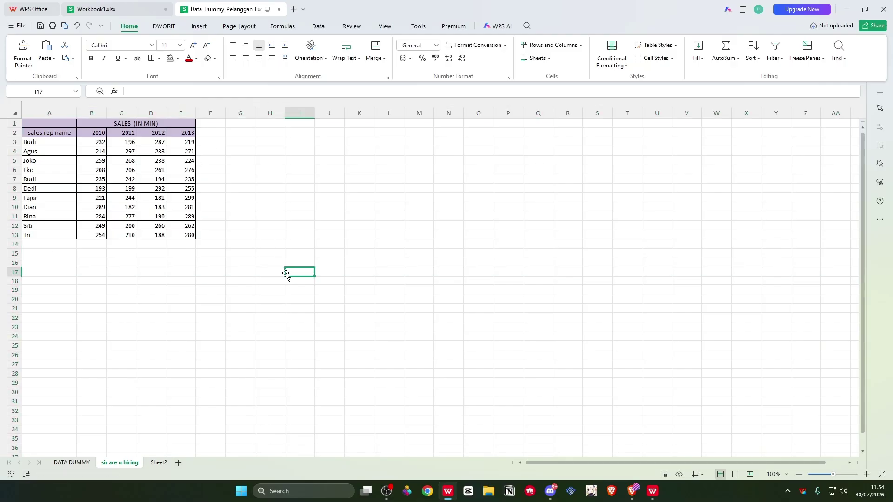
key(ctrl+space)
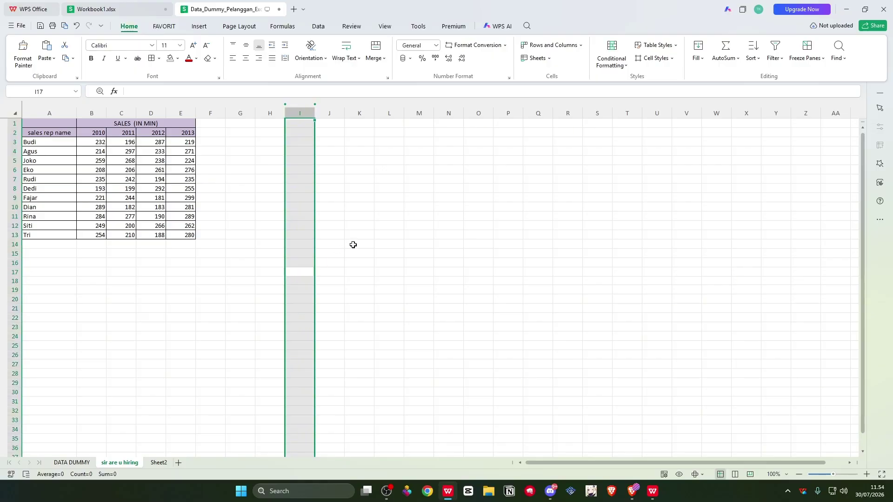
key(shift+Right)
key(shift+Right)
key(shift+Right)
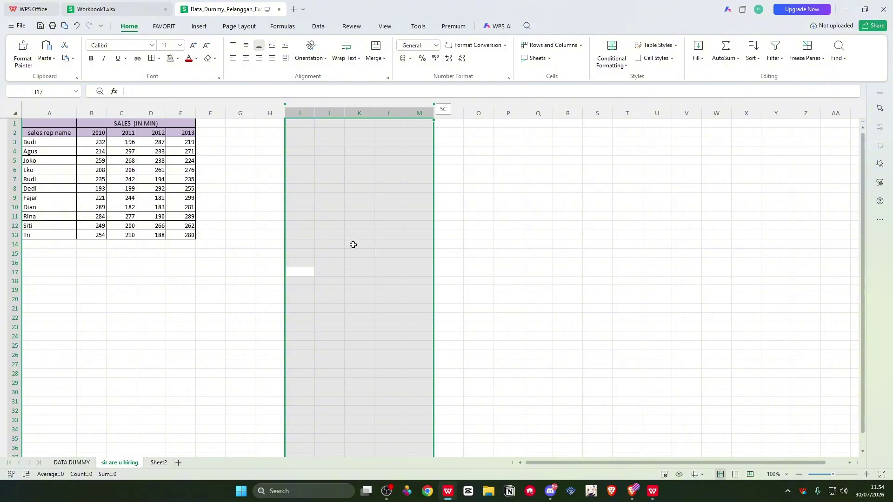
key(shift+Left)
key(shift+Left)
key(shift+Left)
key(shift+Right)
key(shift+Right)
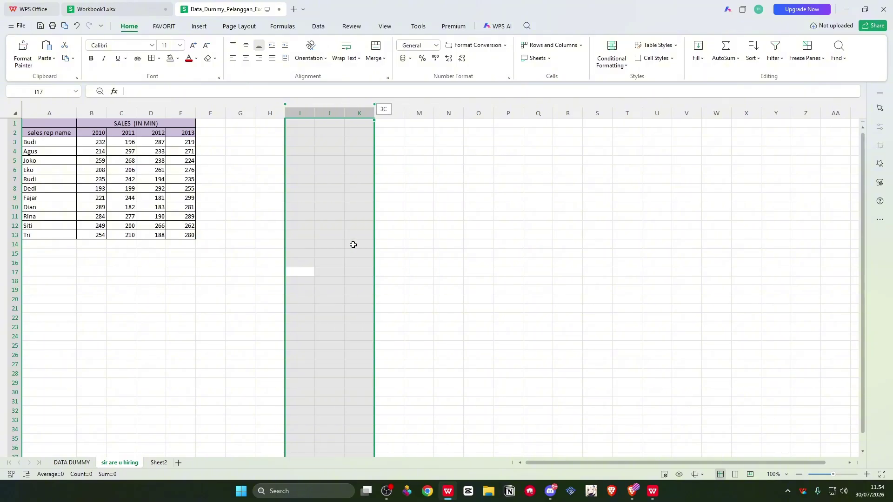
key(Down)
key(Up)
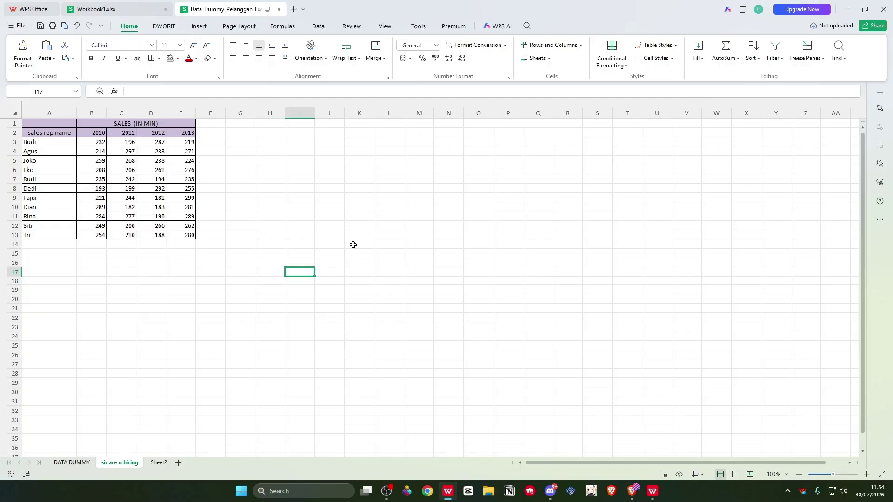
From cell I17, select the entire row 17 and extend and shrink the selection over the rows below it
key(shift+space)
key(shift+Down)
key(shift+Down)
key(shift+Down)
key(shift+Up)
key(shift+Up)
key(shift+Up)
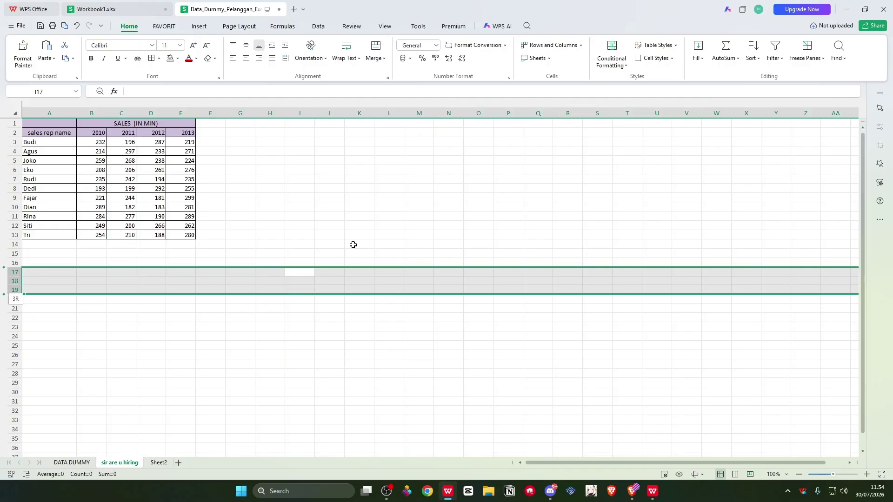
key(shift+Down)
key(shift+Down)
click(220, 206)
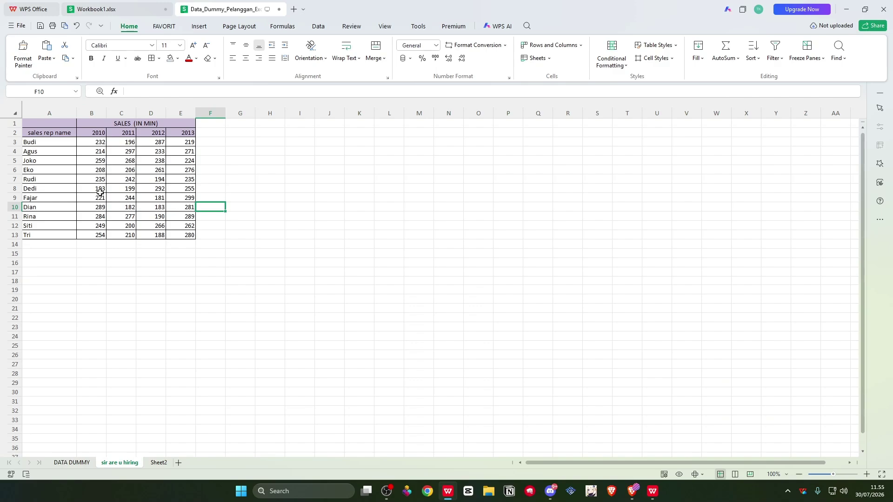
Select the entire sheet from empty cell I11, and from cells E8 and C4 select the whole sales table
click(286, 216)
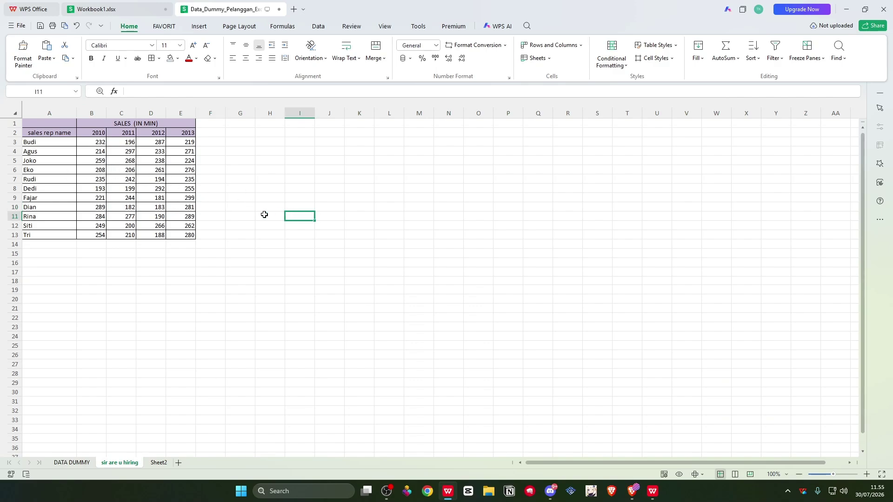
key(ctrl+a)
click(181, 185)
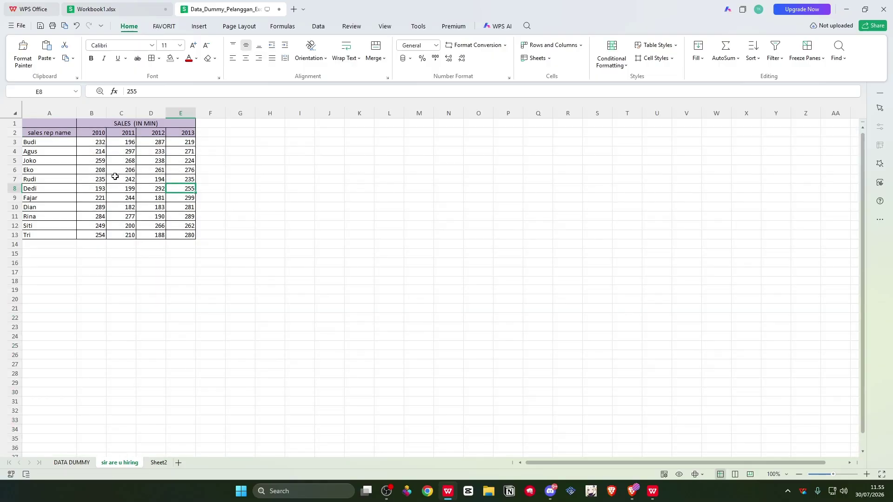
key(ctrl+a)
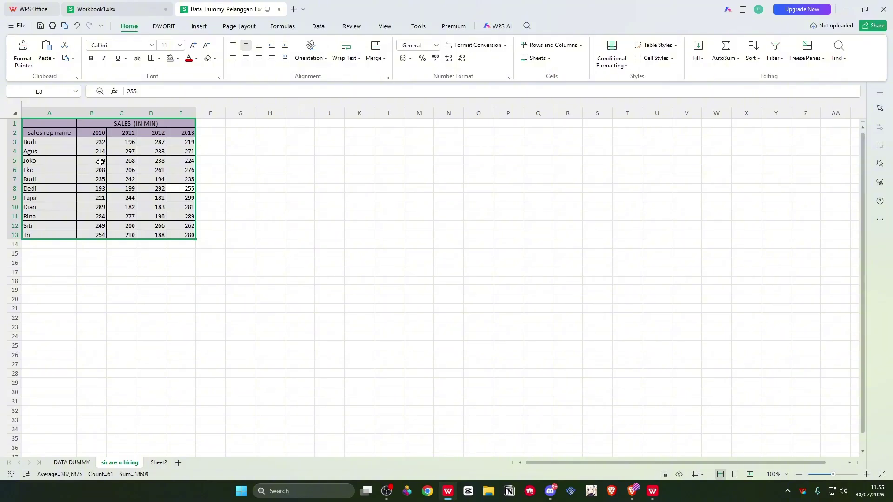
key(ctrl+a)
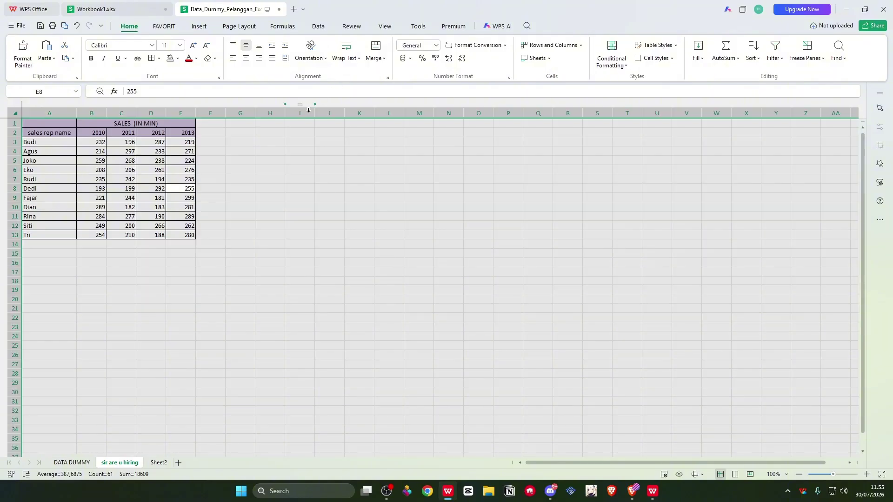
click(131, 153)
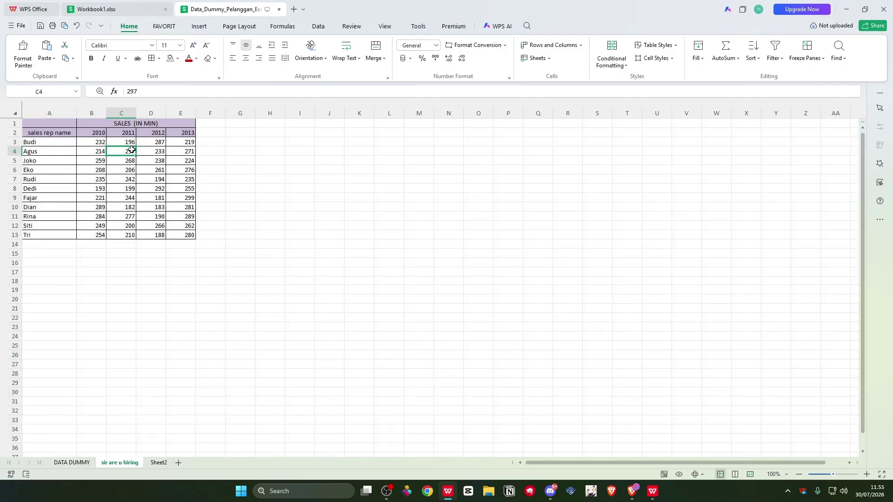
key(ctrl+a)
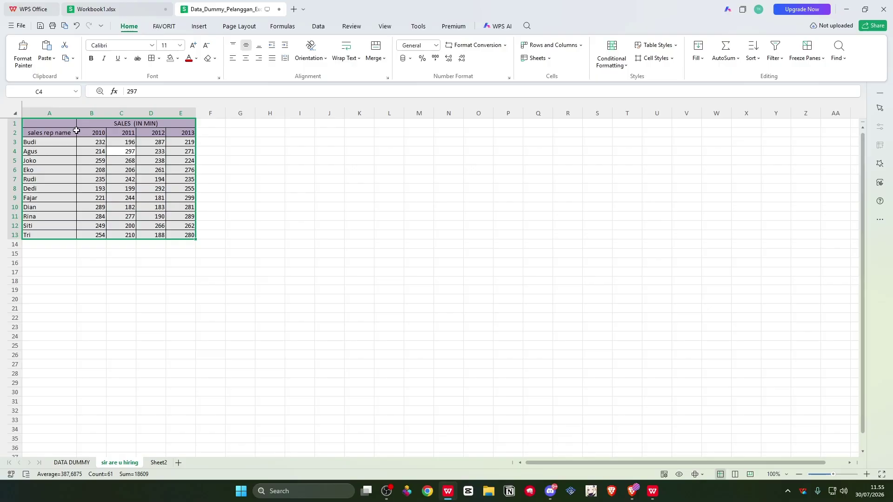
Clear all contents and formatting from the 2012 sales column, range D2:D13
click(159, 133)
drag(159, 133, 158, 237)
click(214, 58)
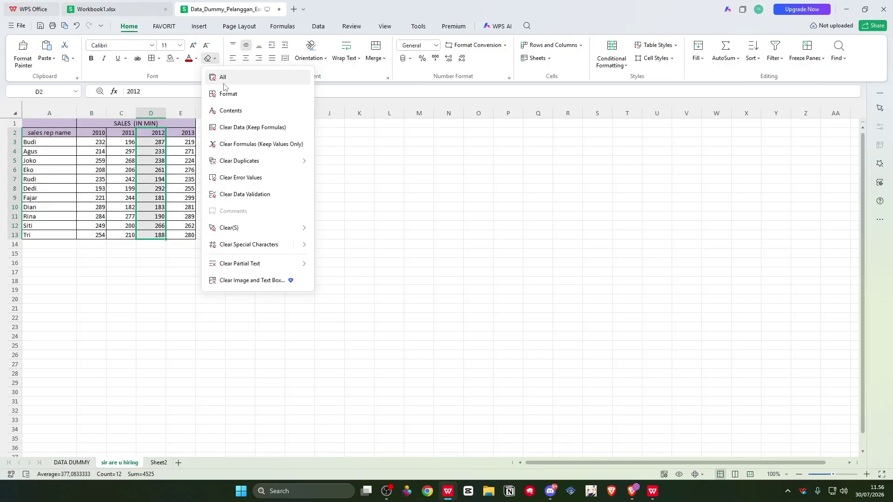
click(221, 74)
Try select-all from cells B19 and A6 with the 2012 column emptied, and undo the clearing of D2:D13
click(63, 141)
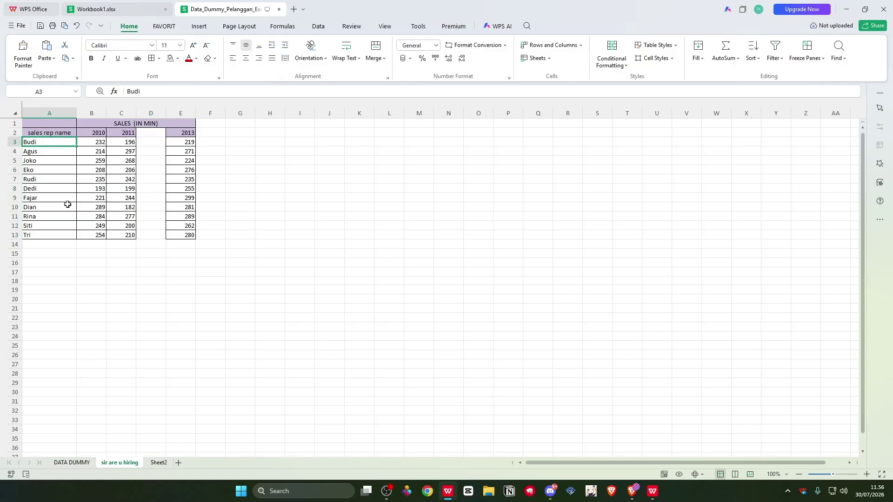
click(95, 290)
key(ctrl+a)
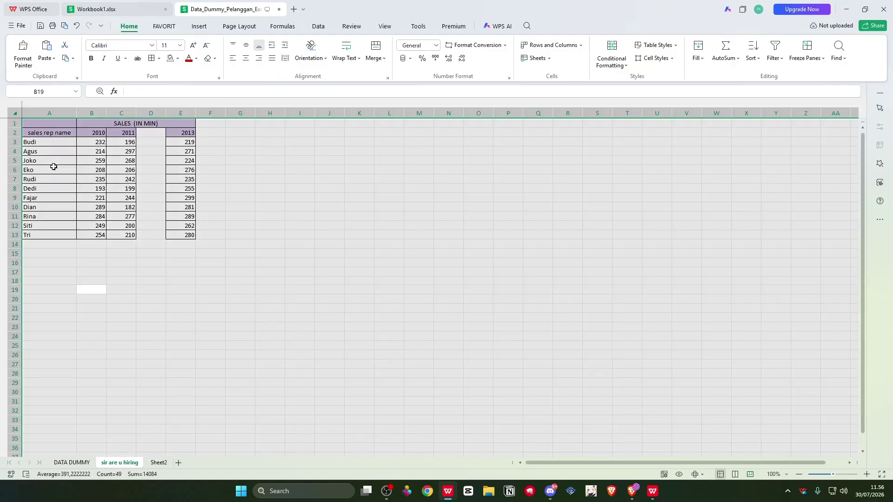
click(54, 169)
key(ctrl+a)
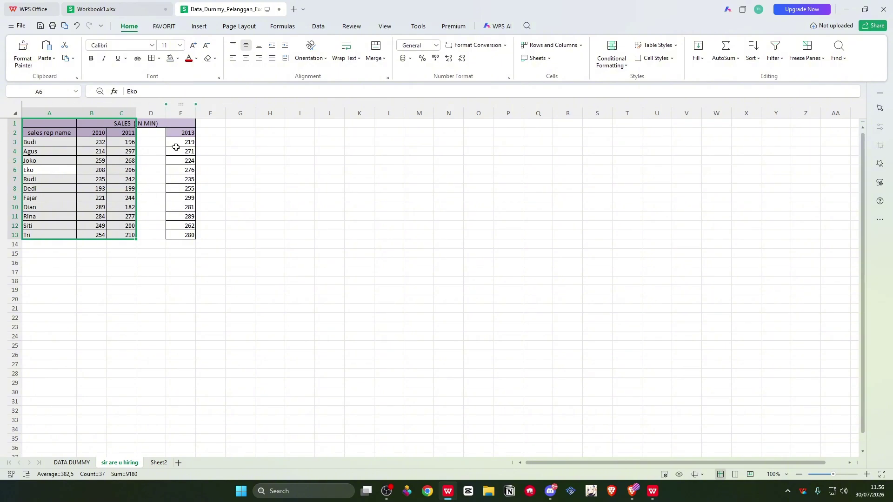
key(ctrl+z)
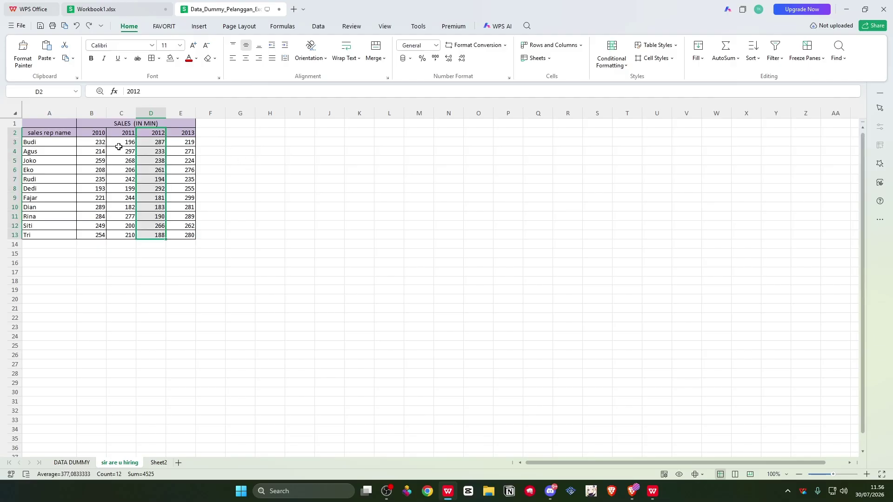
Select the sales table and the entire sheet from cell B3, and the whole table A1:E13 from cell D8
click(103, 144)
key(ctrl+a)
key(ctrl+a)
click(161, 190)
key(ctrl+a)
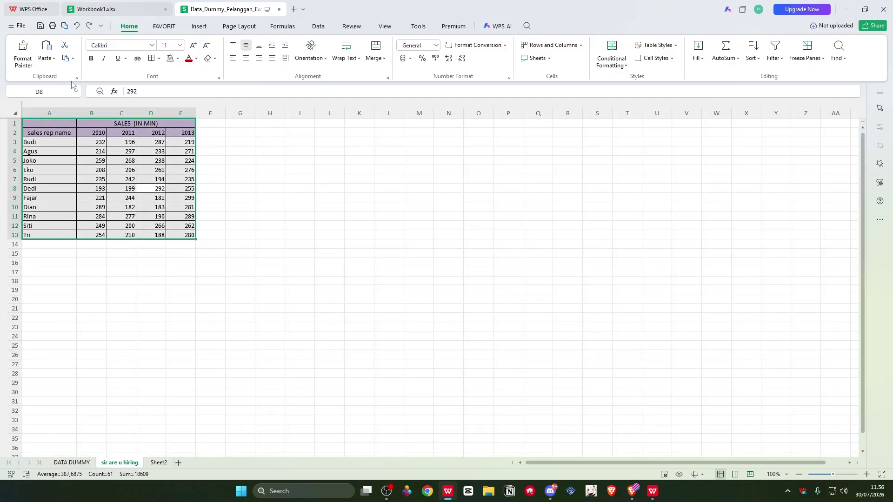
Select every cell of the sheet at once starting outside the table, and return to cell D13
click(210, 226)
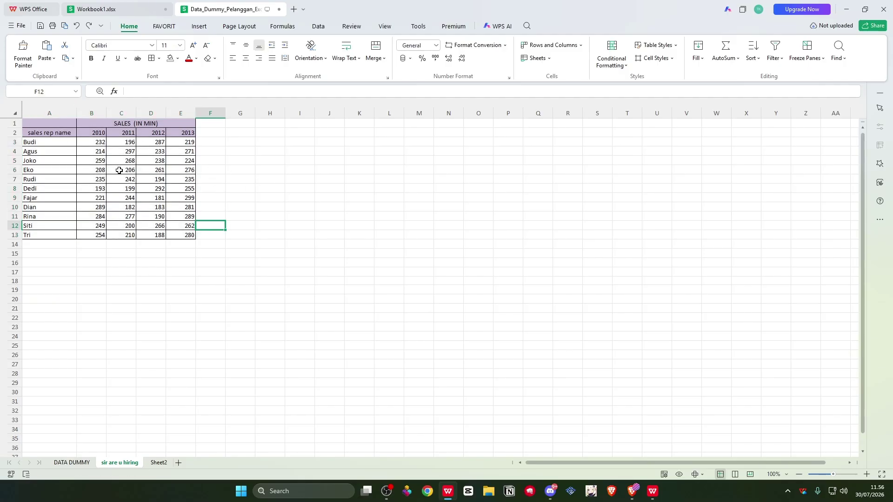
click(250, 253)
click(15, 113)
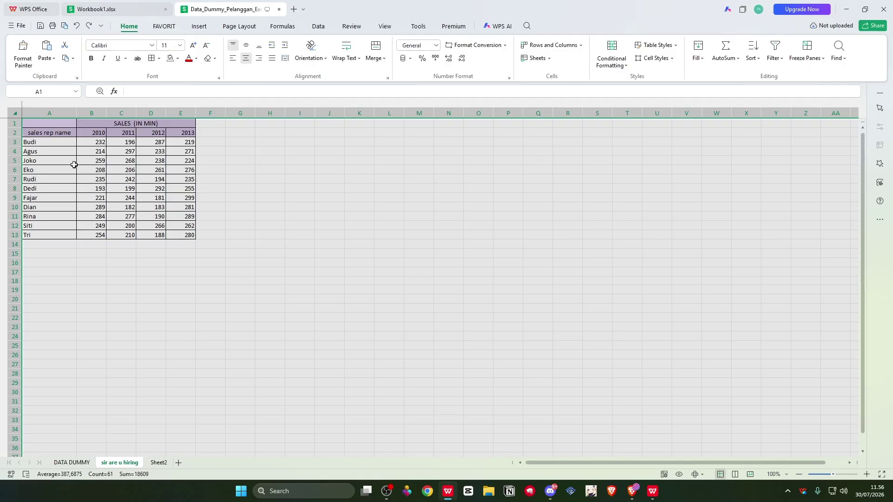
click(151, 235)
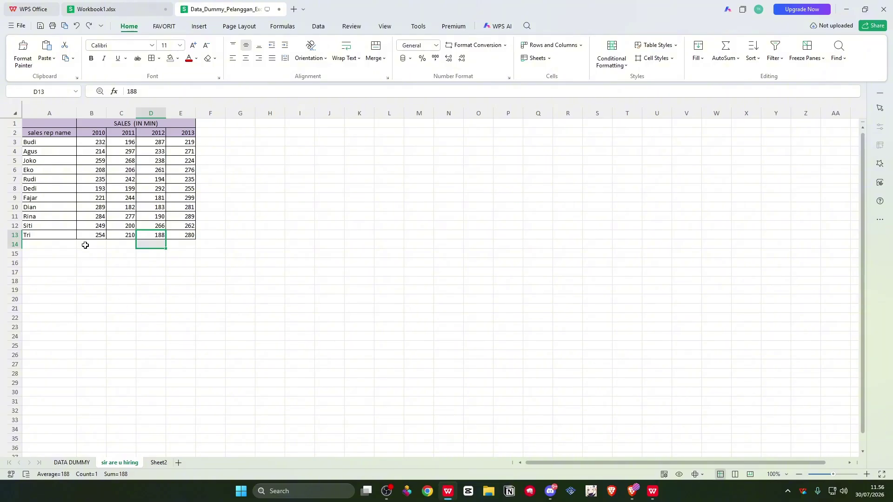
click(157, 463)
click(134, 463)
click(159, 463)
click(130, 463)
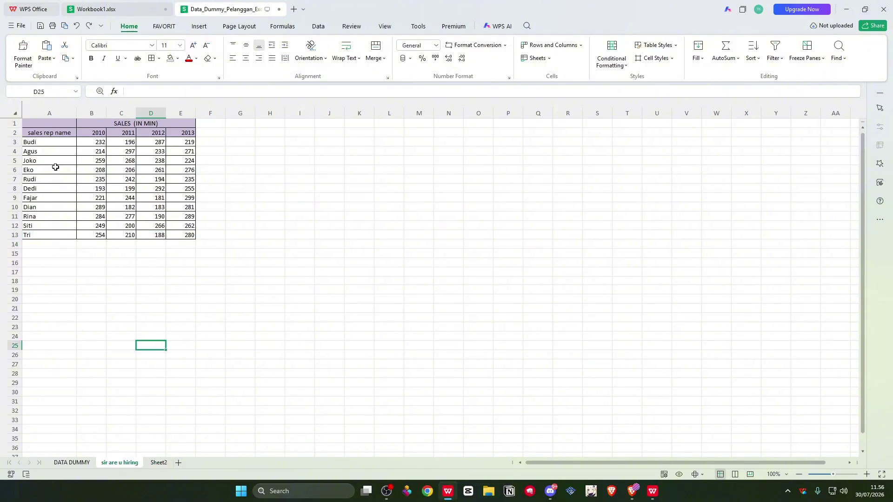
Group Sheet2 with the "sir are u hiring" sheet and fill the header range A1:E2 with the lightest red theme color
drag(52, 124, 183, 134)
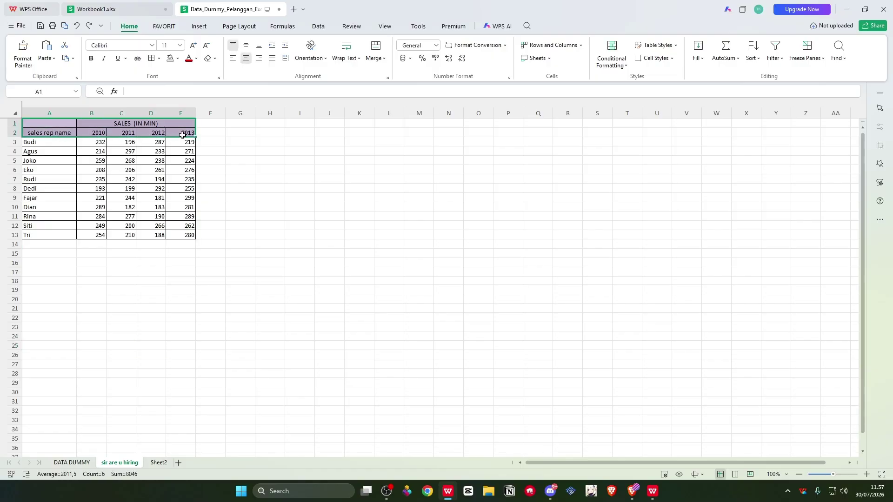
ctrl+click(160, 464)
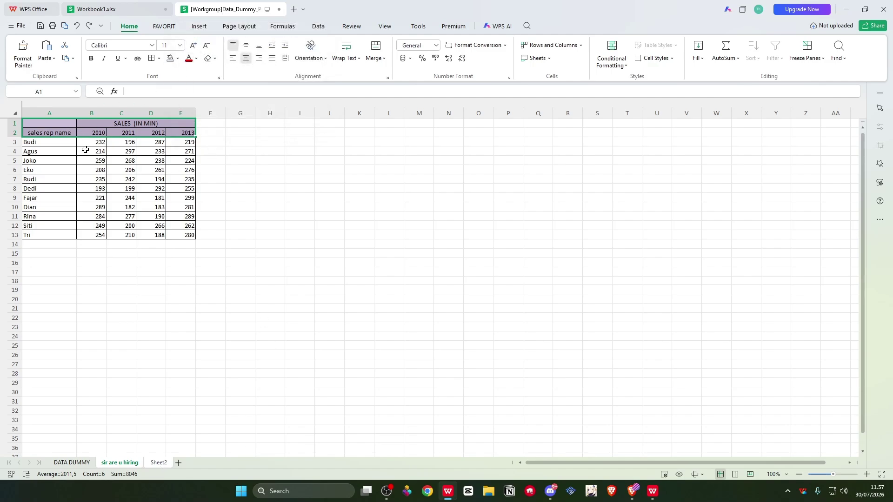
click(66, 150)
drag(64, 126, 182, 132)
click(178, 58)
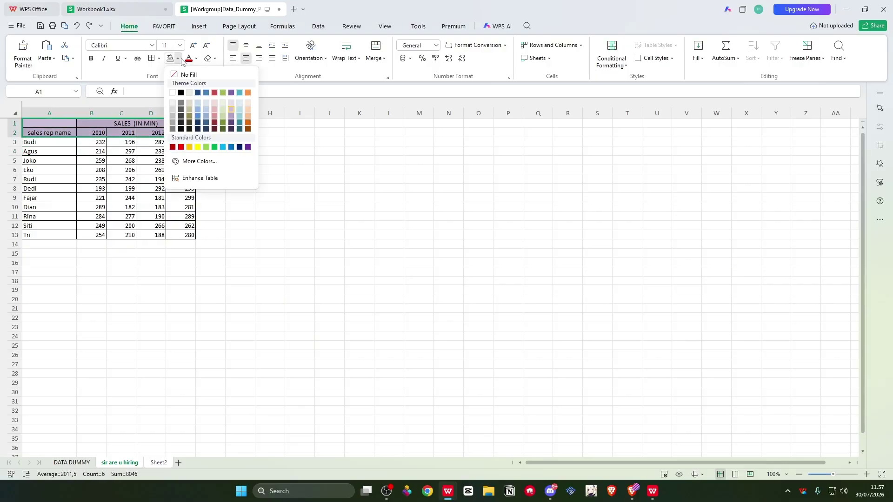
click(215, 104)
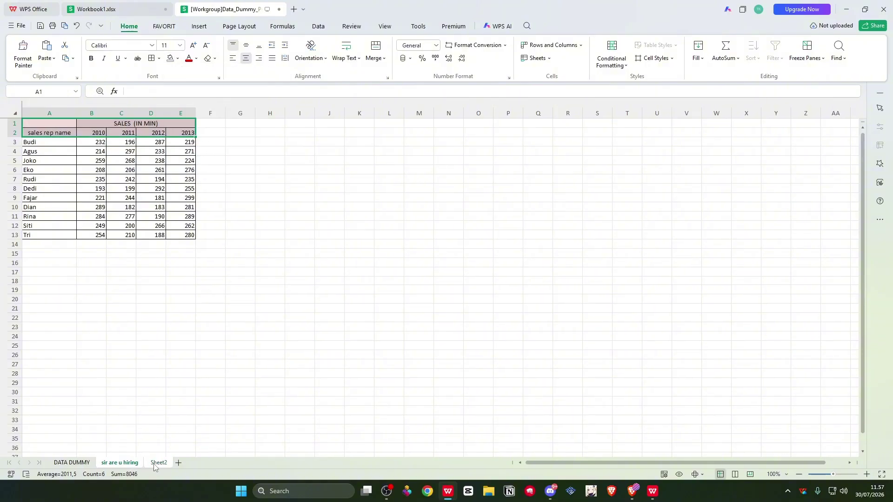
Switch back and forth between "sir are u hiring" and Sheet2 to compare their header fills, and select the cells below the table
key(ctrl+Page_Down)
click(138, 466)
click(154, 466)
click(137, 466)
click(159, 465)
click(137, 465)
click(155, 465)
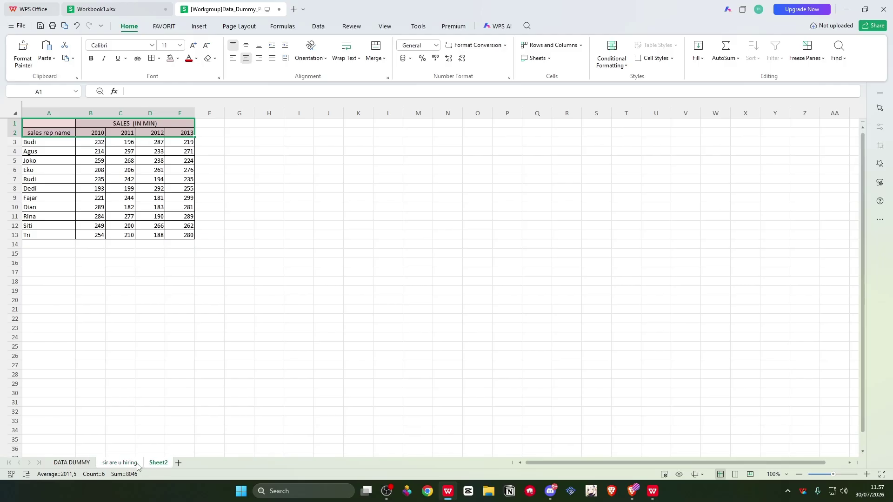
click(138, 465)
click(138, 463)
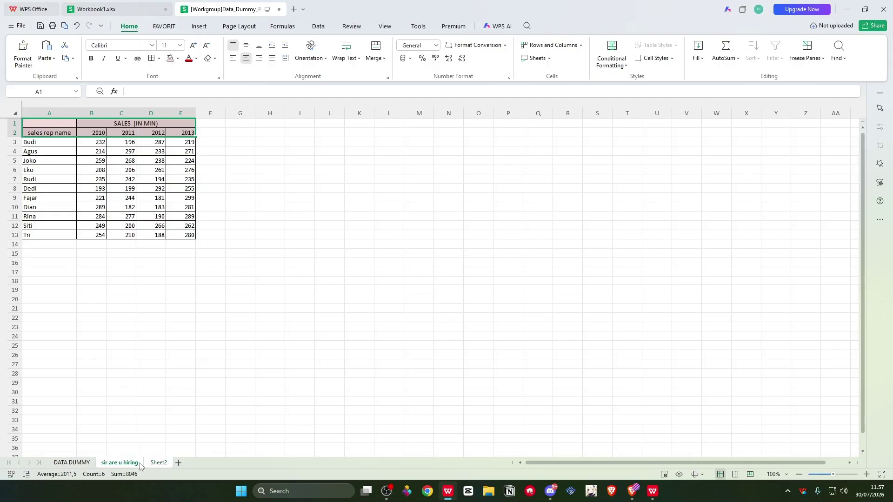
click(155, 463)
click(130, 463)
drag(45, 244, 173, 246)
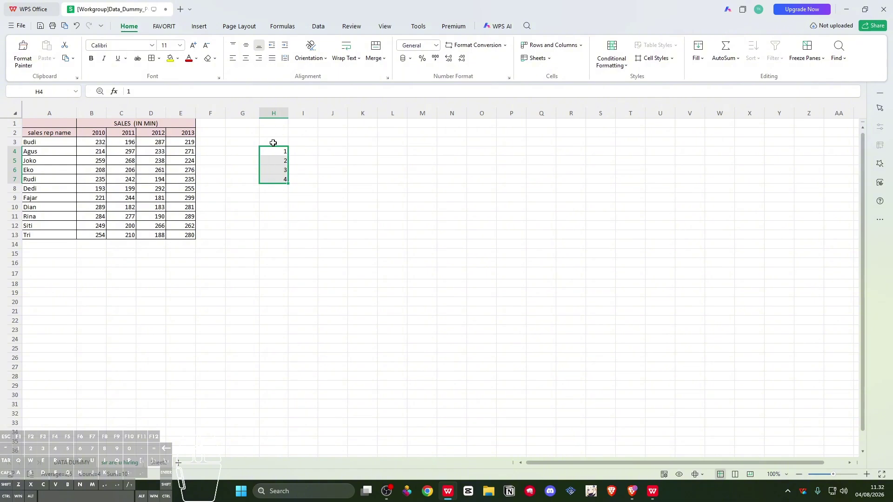
Insert one column to the left of column H, which holds the numbers 1 to 4
click(279, 114)
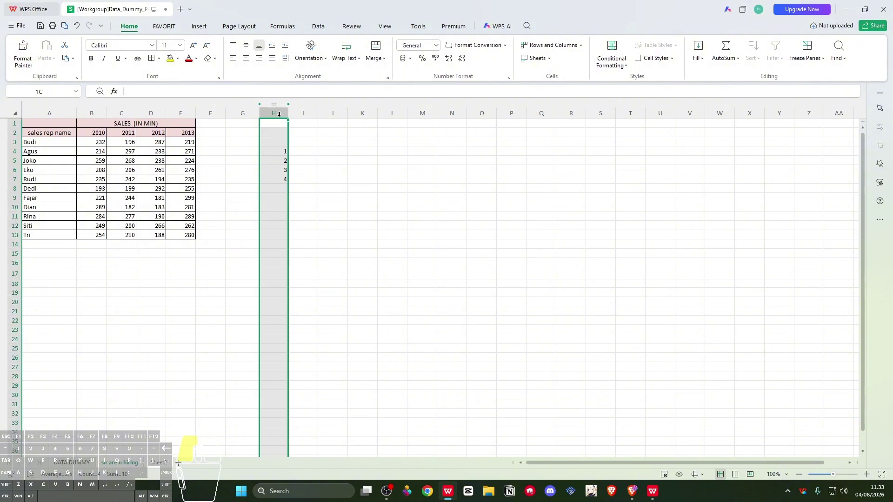
click(550, 45)
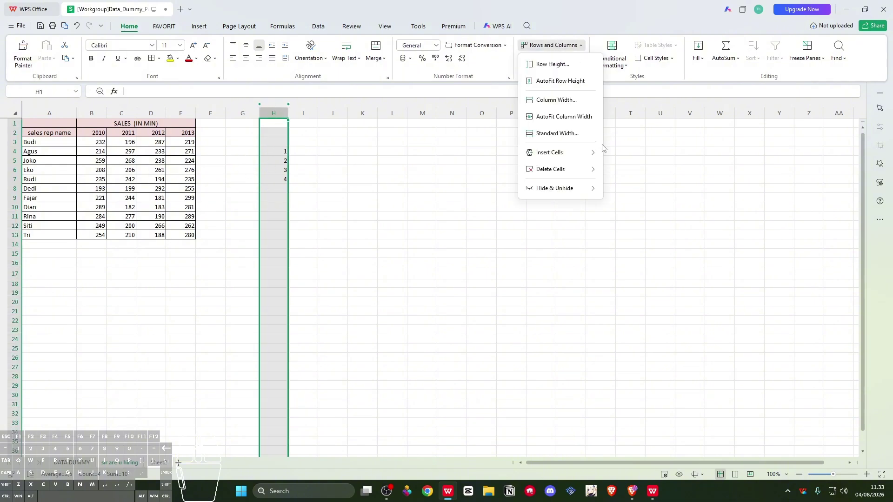
mouse_move(579, 154)
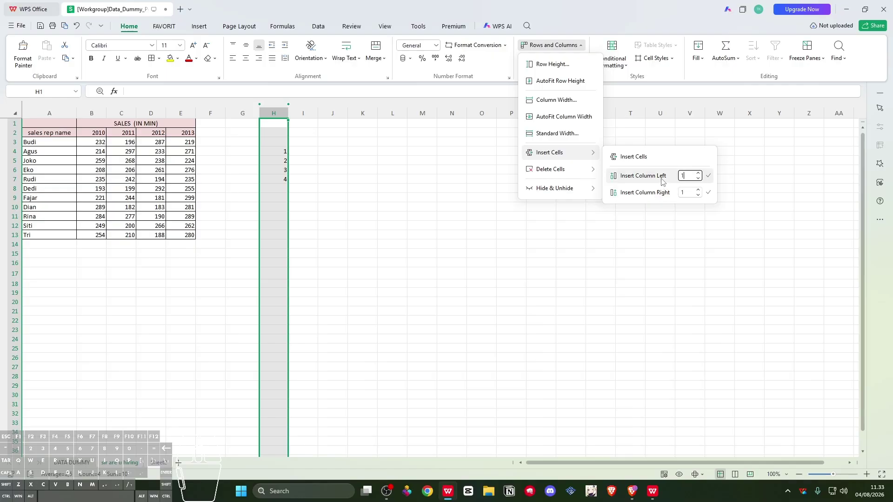
click(708, 177)
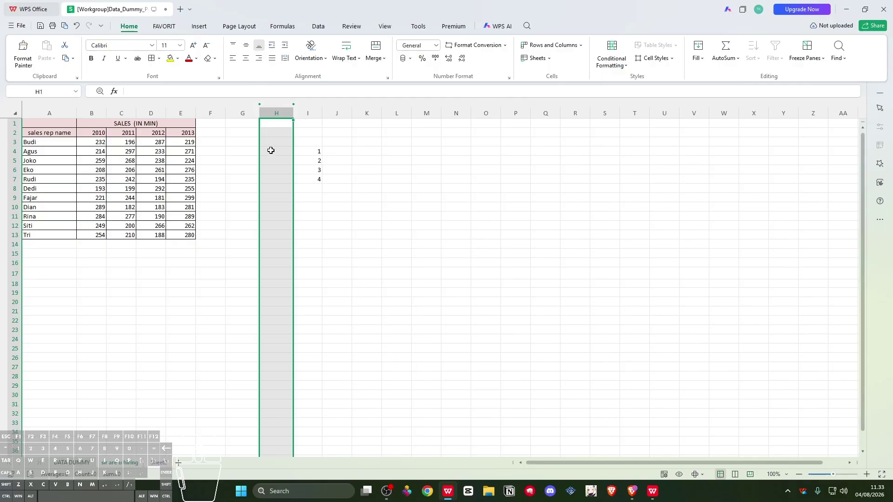
Insert one column to the right of column I
click(313, 113)
click(551, 45)
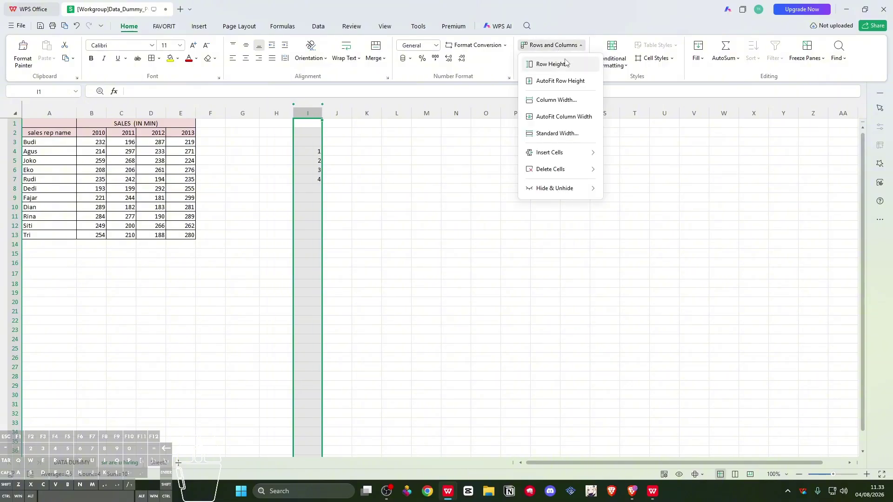
click(687, 192)
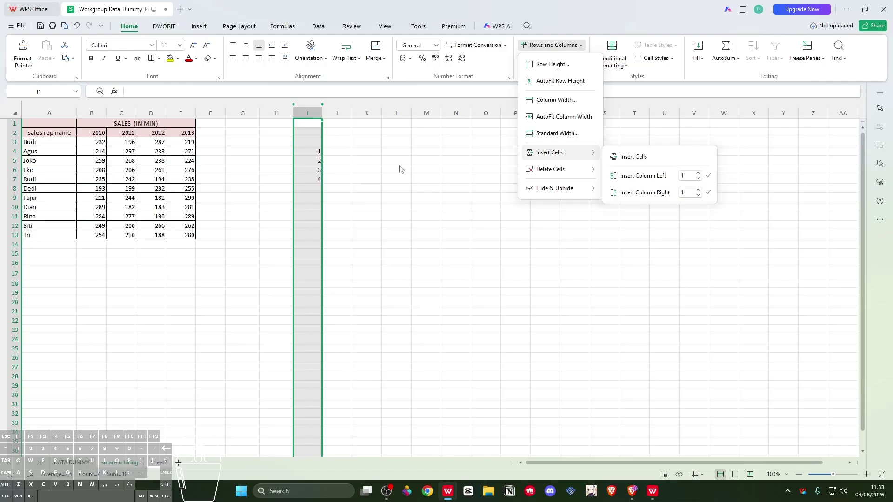
click(708, 193)
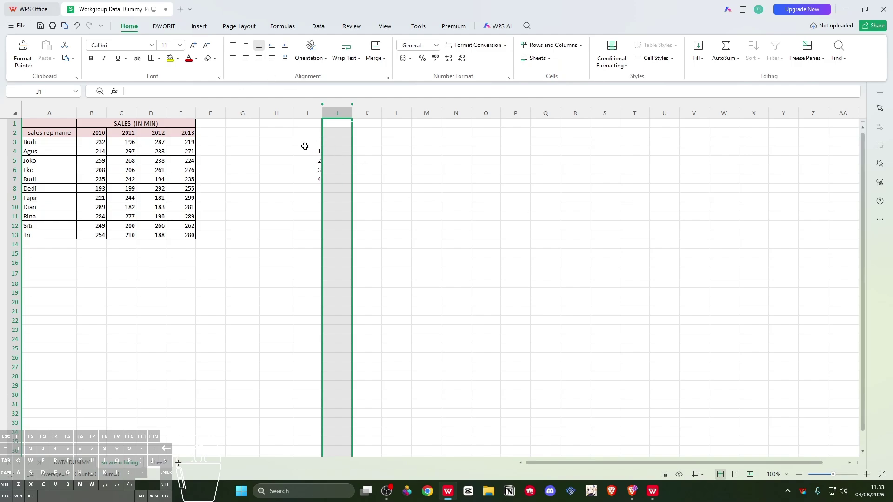
Insert four rows above rows 4 to 7, and undo the insertion
drag(305, 152, 309, 179)
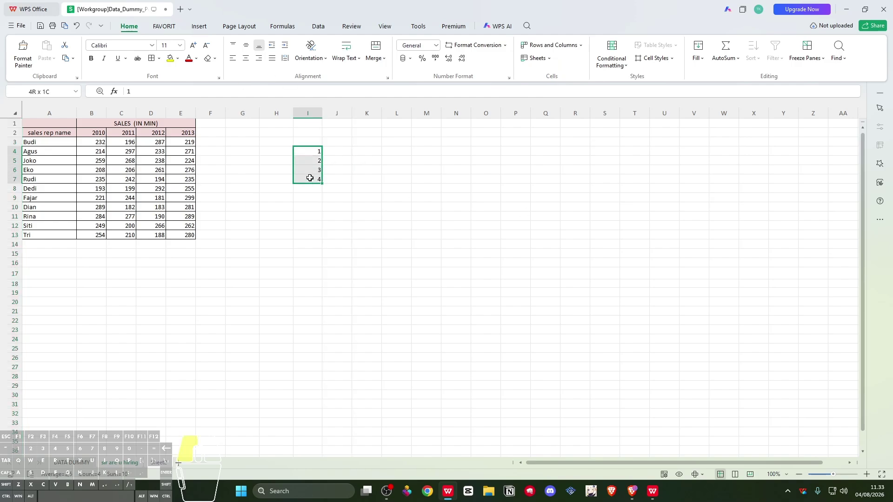
click(539, 47)
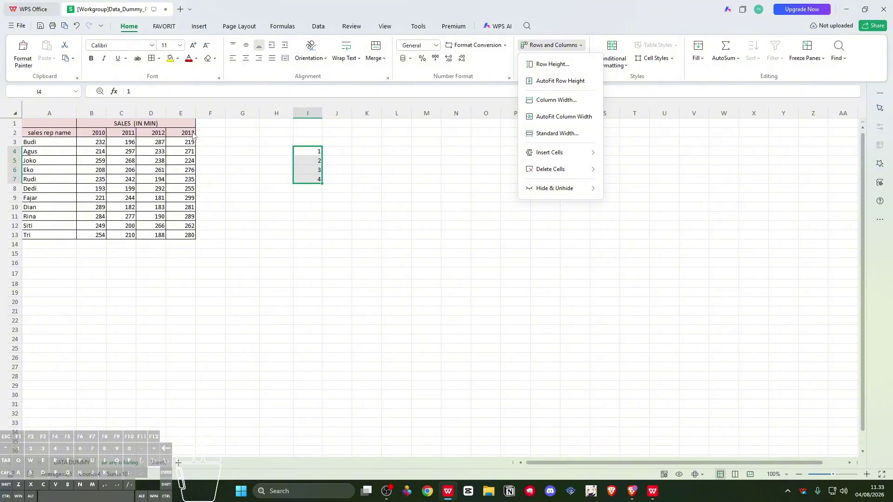
click(13, 149)
drag(12, 150, 12, 182)
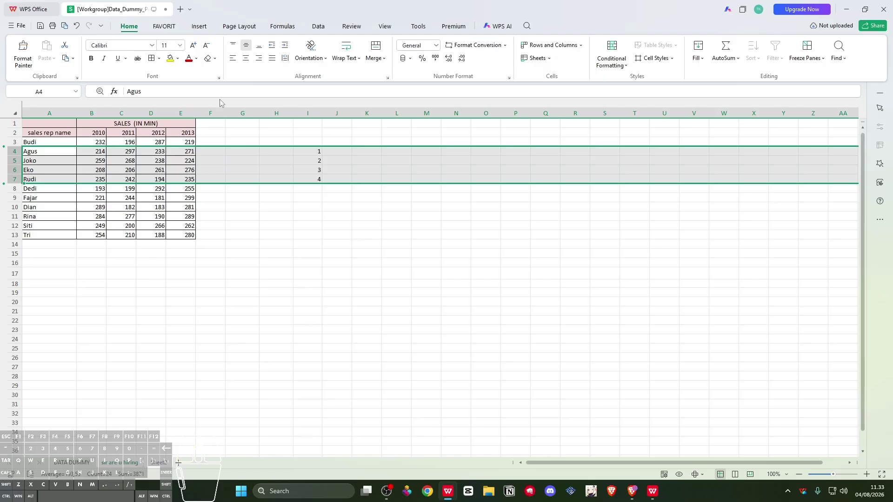
click(527, 45)
mouse_move(577, 159)
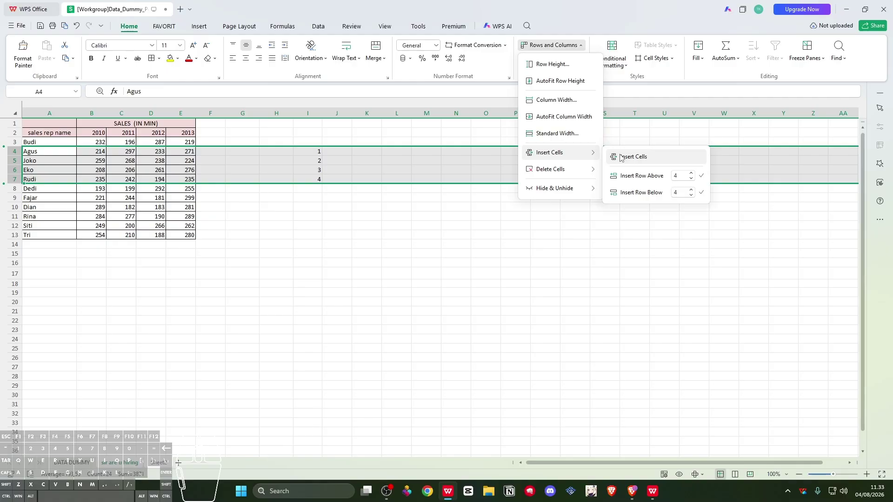
click(686, 179)
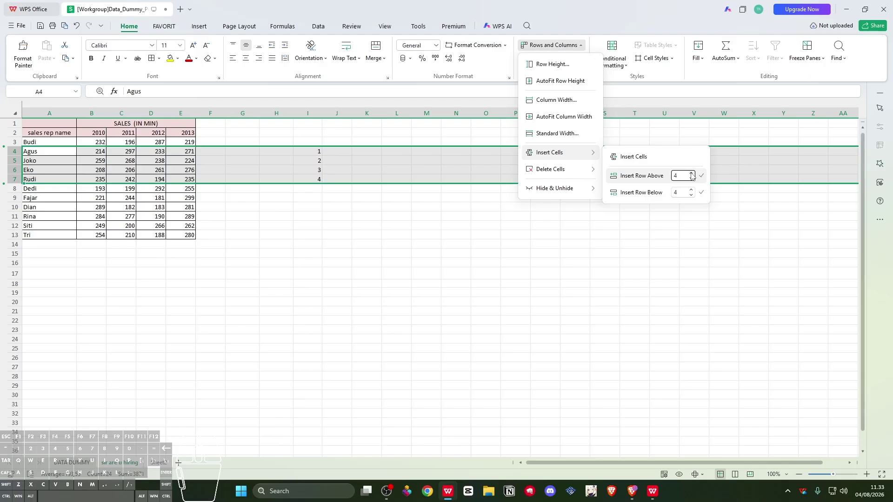
click(701, 176)
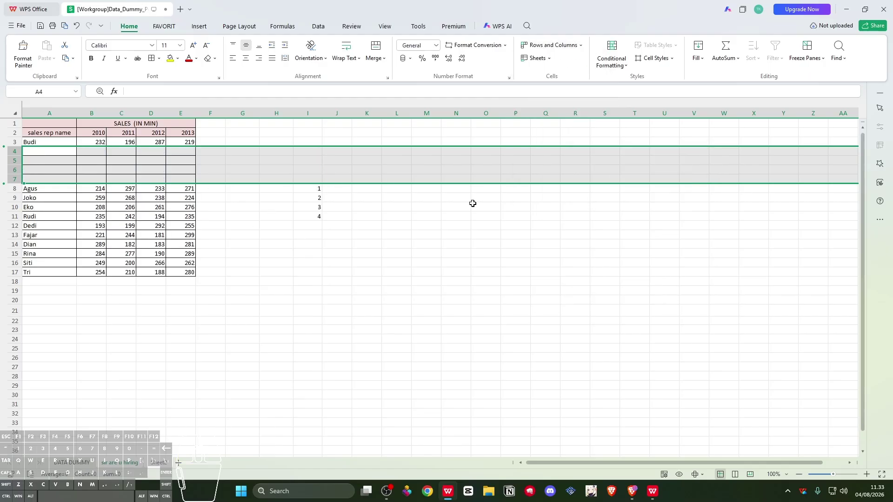
key(ctrl+z)
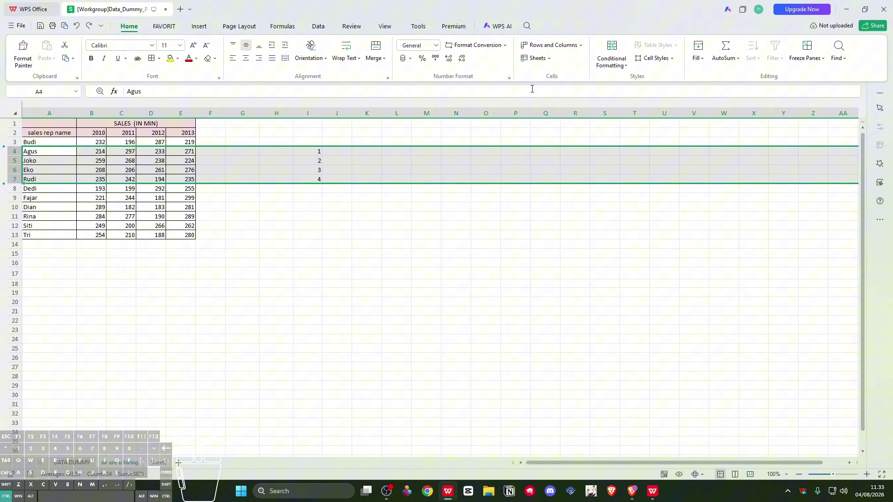
Insert four rows below rows 4 to 7, undo and redo the insertion, and undo it again
click(571, 45)
mouse_move(589, 154)
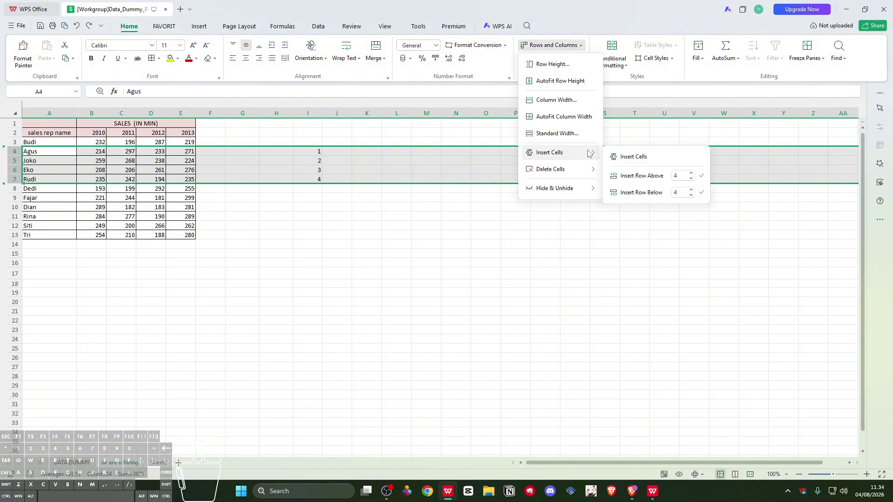
click(701, 193)
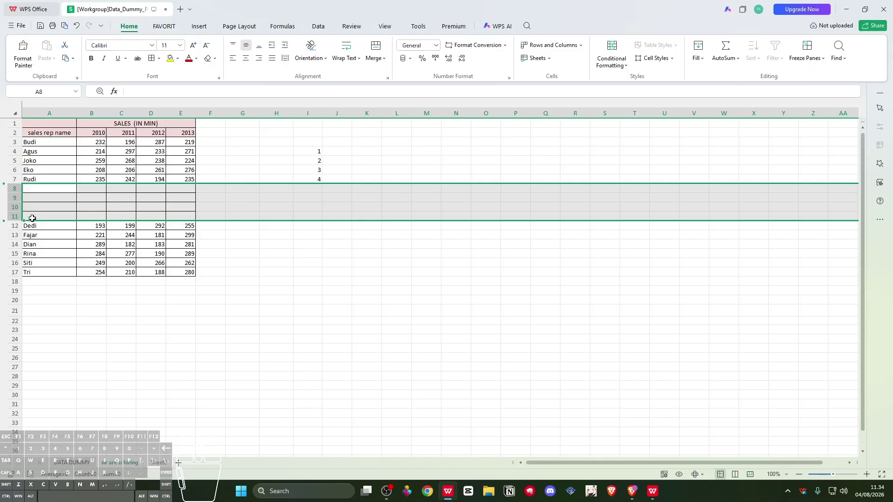
key(ctrl+z)
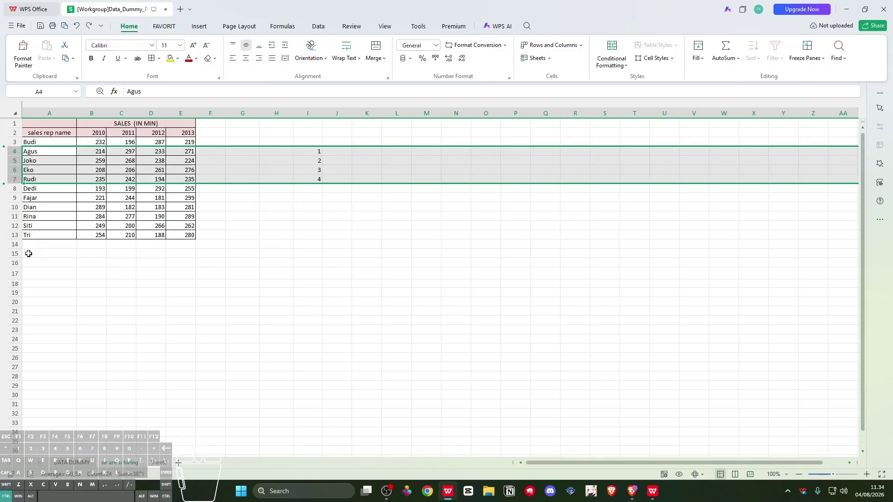
key(ctrl+y)
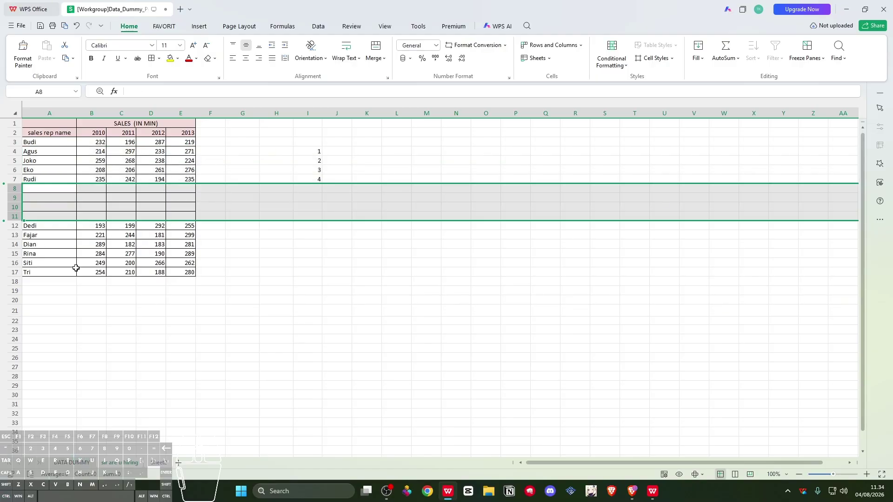
key(ctrl+z)
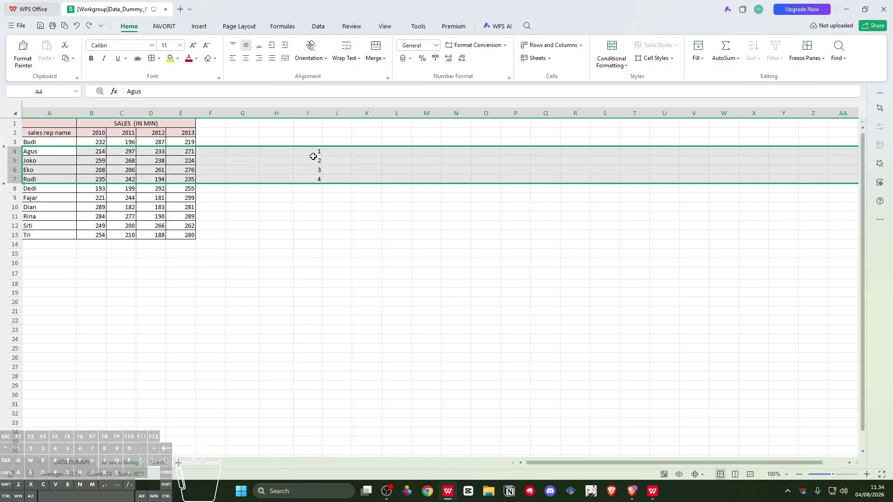
click(315, 216)
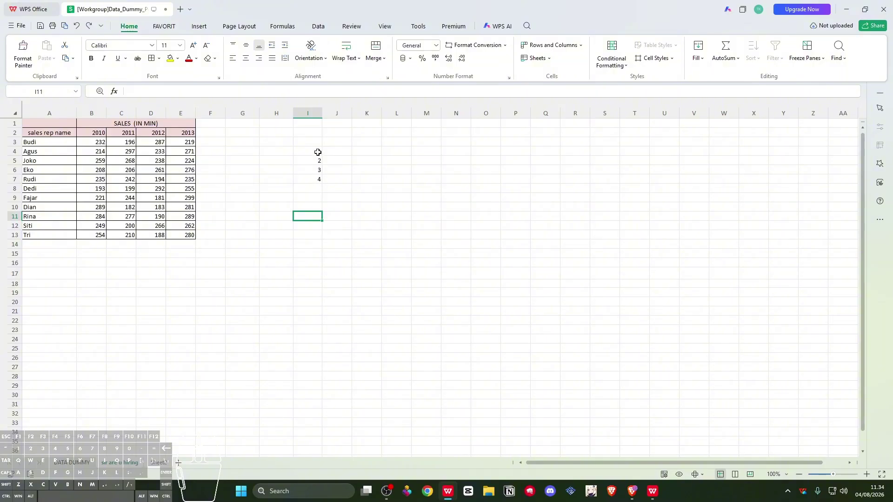
Insert blank cells at C5:C8 in the 2011 column, shifting the existing cells right
drag(318, 152, 316, 177)
click(129, 160)
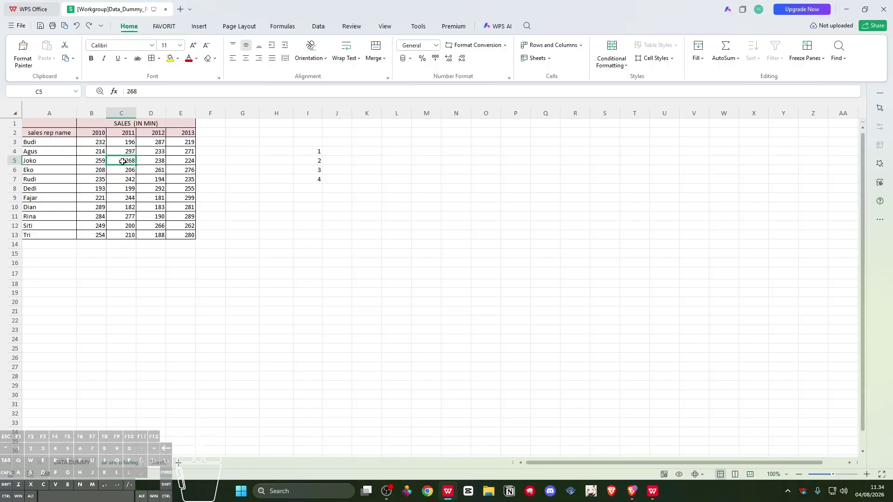
drag(123, 161, 133, 179)
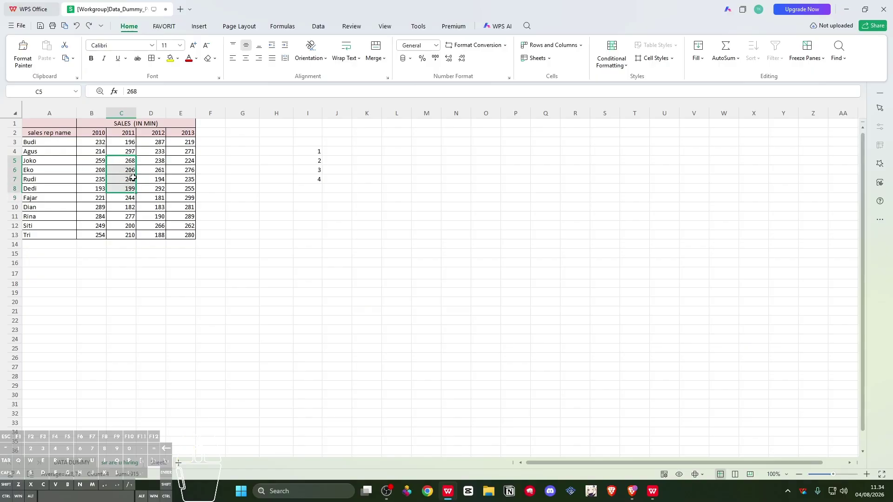
click(552, 45)
mouse_move(588, 154)
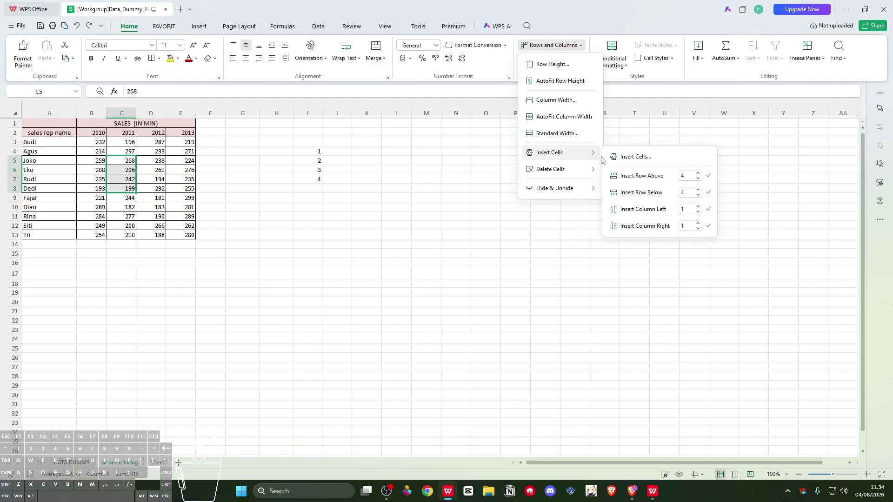
click(640, 161)
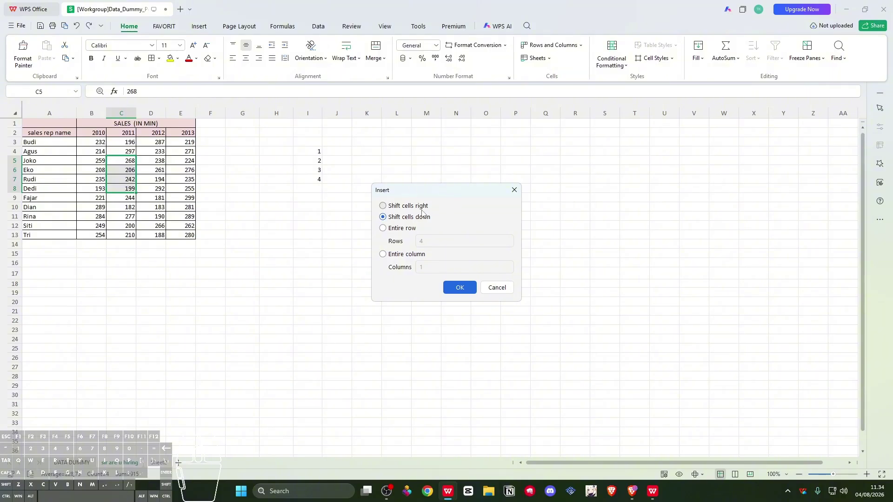
click(398, 208)
click(460, 288)
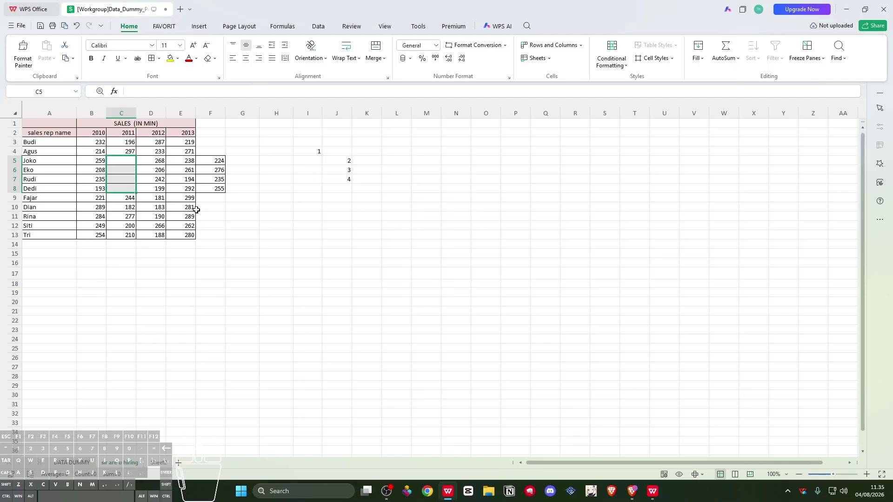
Cut the shifted range D5:F8, and undo the cell insertion
drag(154, 165, 210, 181)
key(ctrl+x)
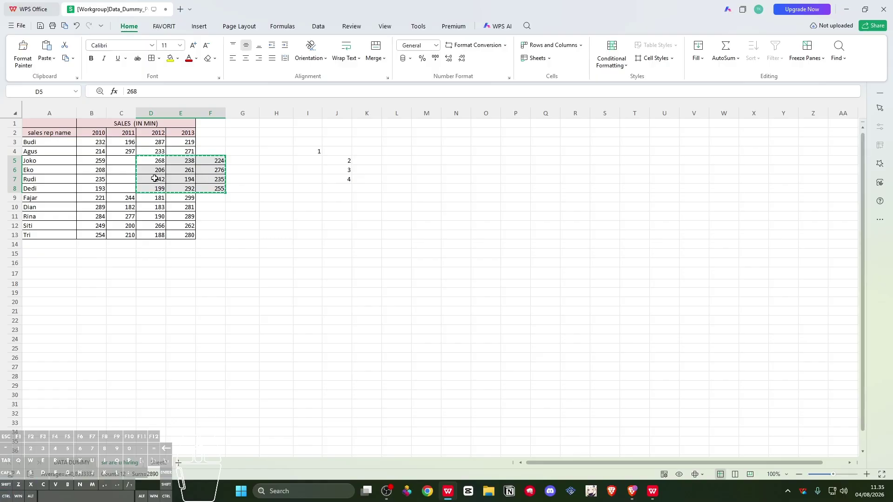
key(ctrl+z)
click(146, 177)
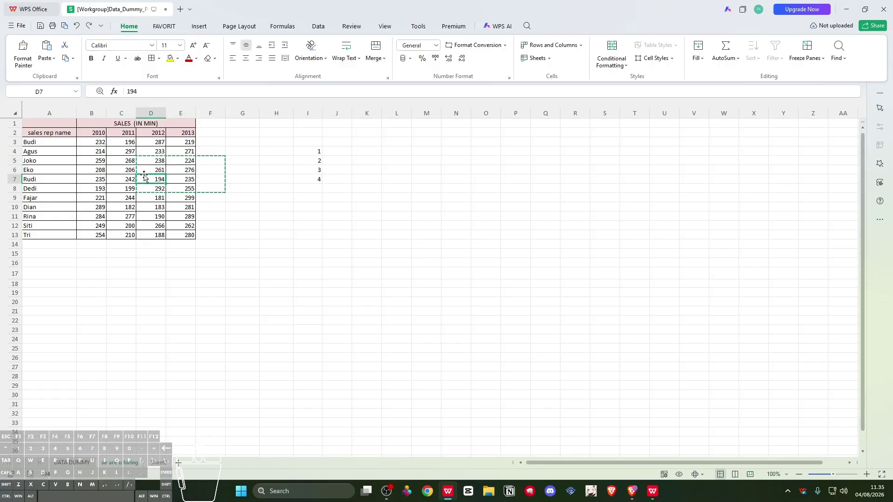
Insert blank cells at C5:C8 in the 2011 column, shifting the existing cells down, and undo the insertion
drag(127, 165, 129, 190)
click(553, 46)
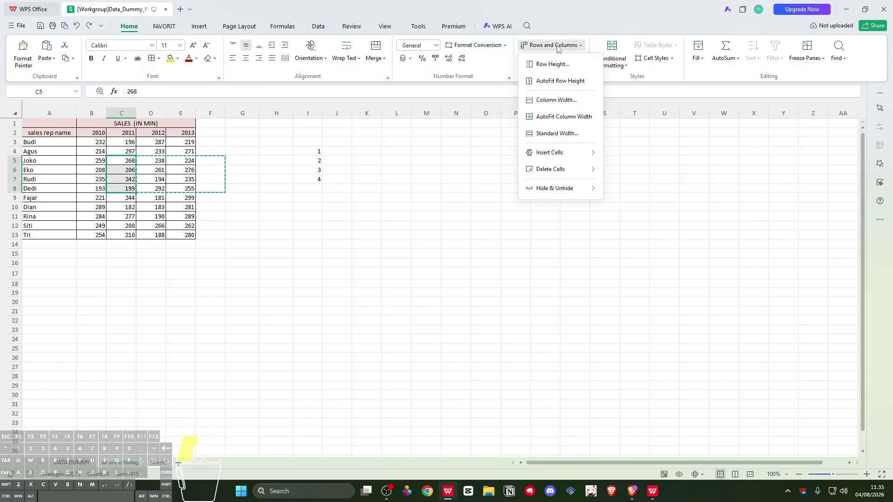
mouse_move(585, 159)
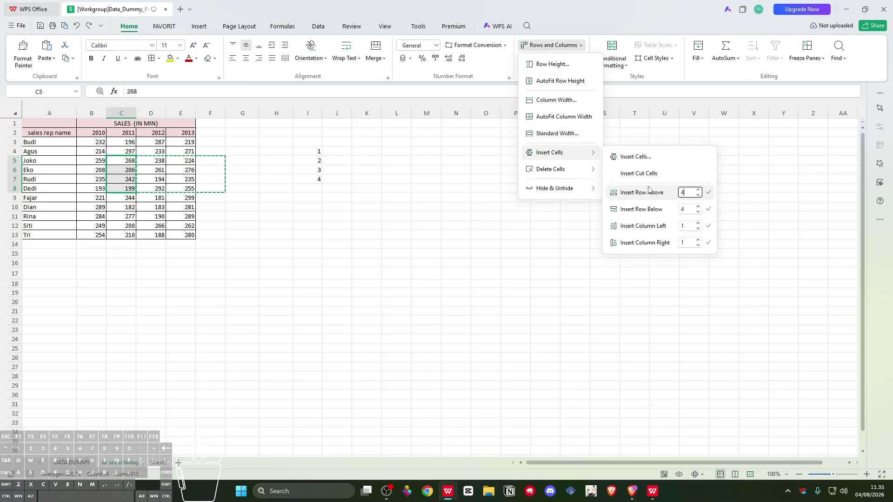
click(638, 158)
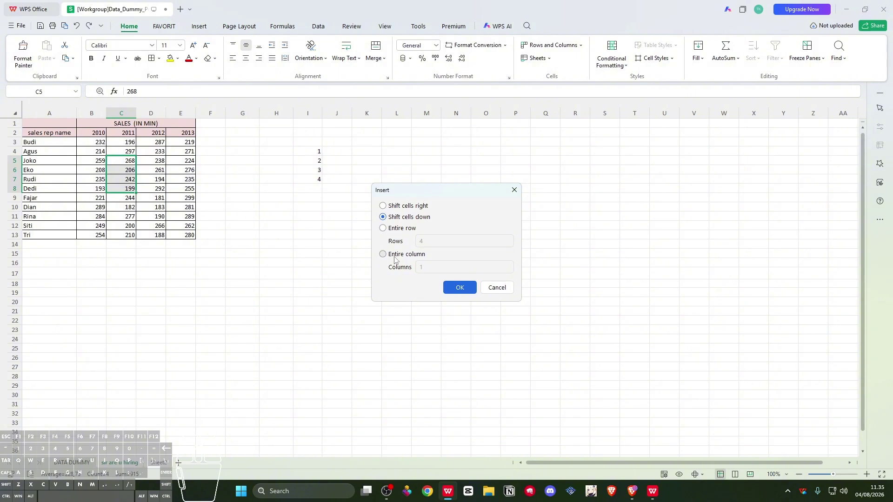
click(468, 291)
click(460, 290)
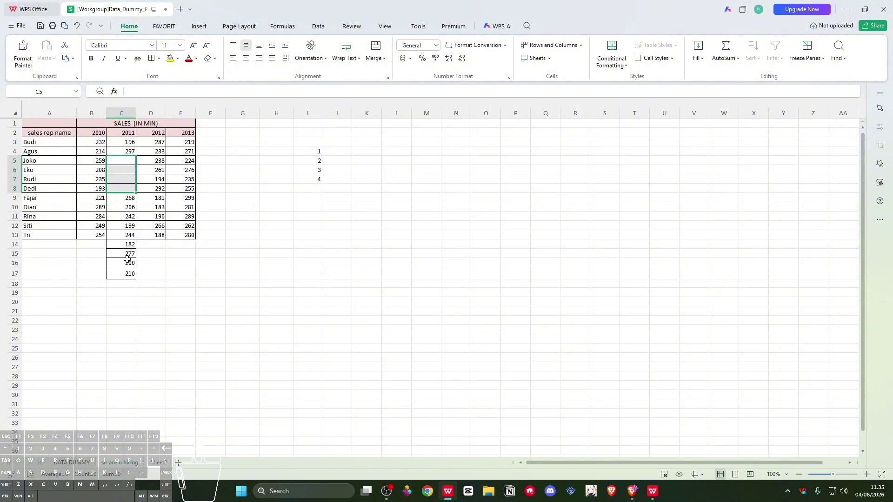
key(ctrl+z)
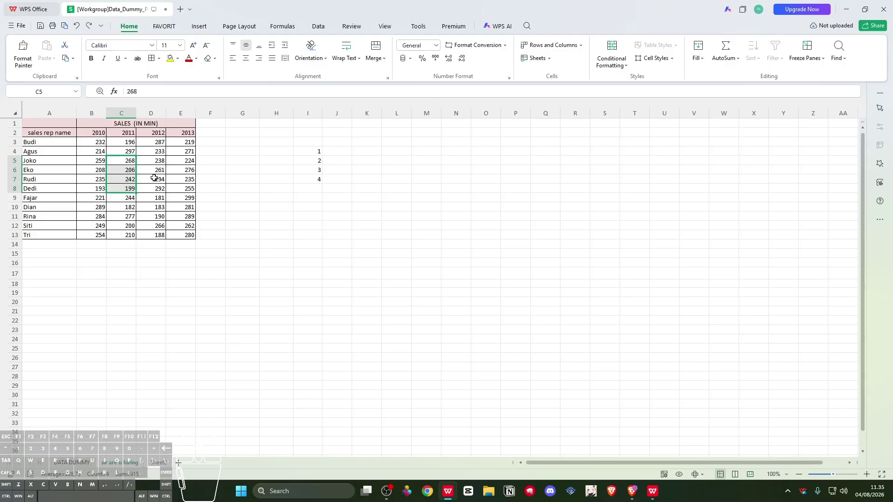
Insert blank cells at I4:I7 beside the sales table, shifting the existing cells right, and undo the insertion
click(567, 45)
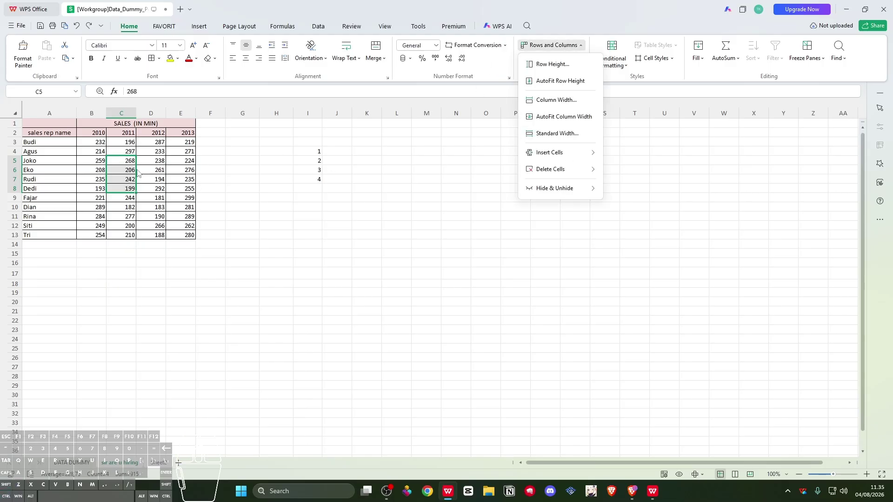
click(336, 215)
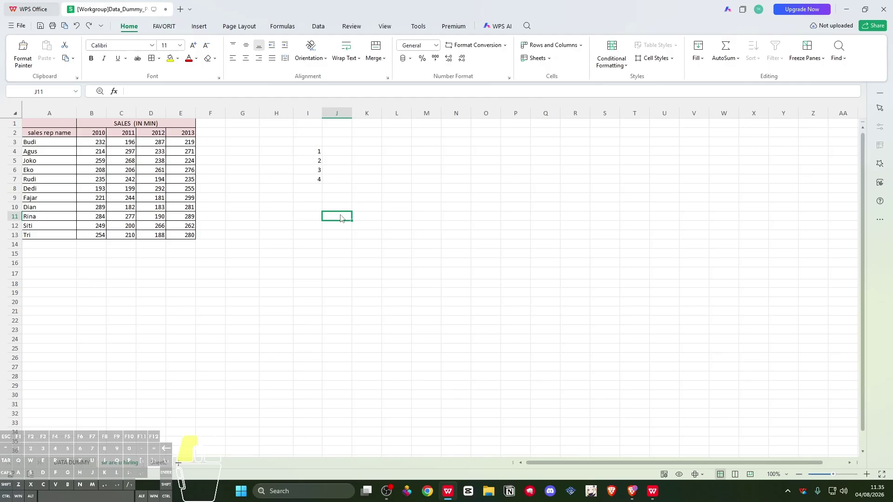
drag(306, 152, 311, 179)
right_click(309, 164)
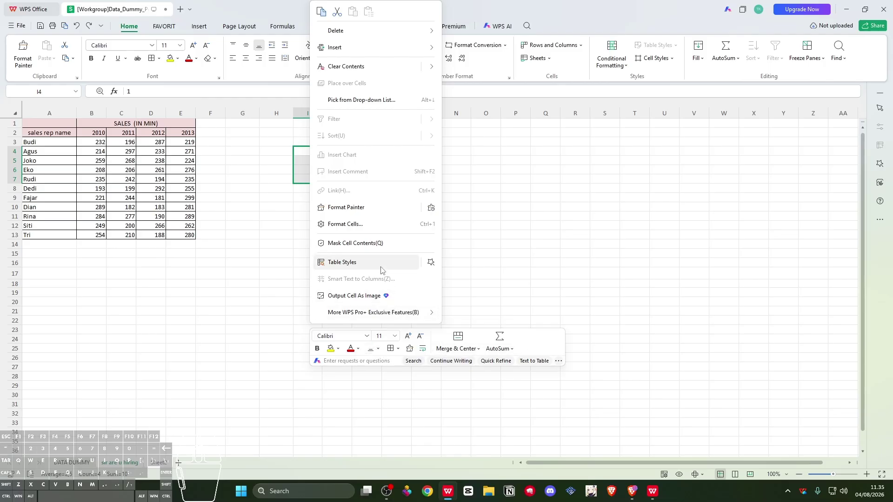
mouse_move(353, 49)
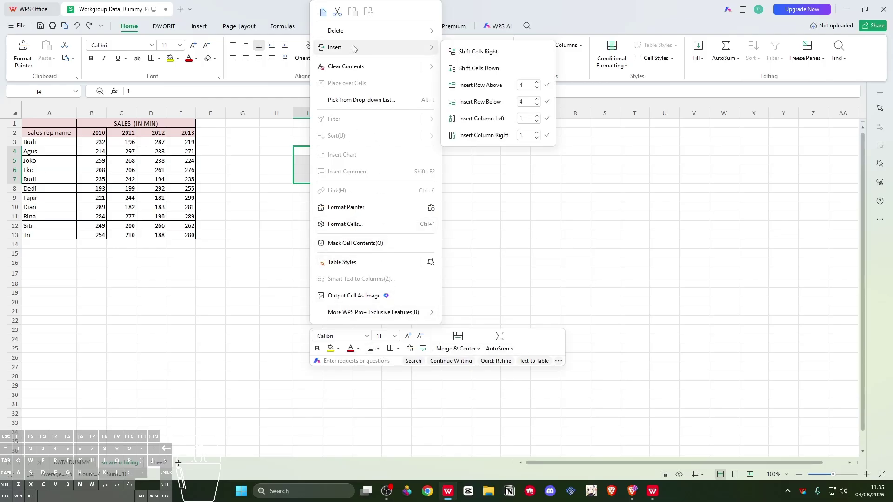
click(507, 57)
key(ctrl+z)
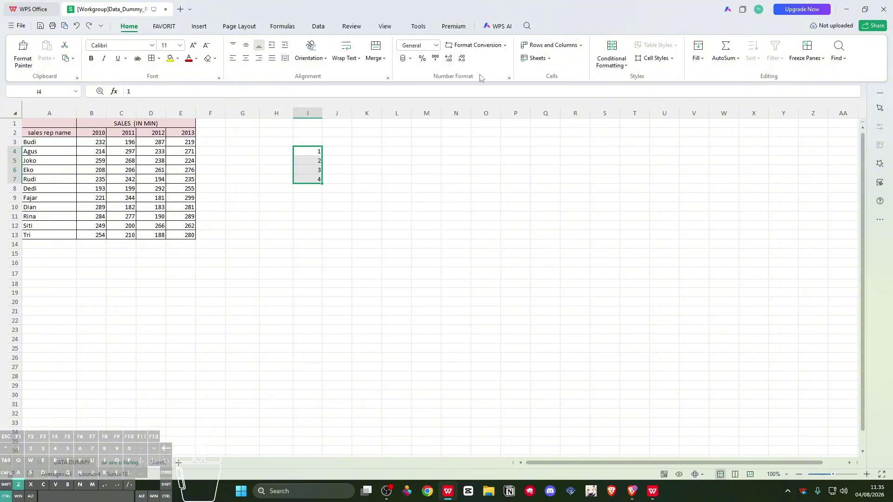
Insert four rows above the number list in I4:I7, and undo the insertion
right_click(319, 165)
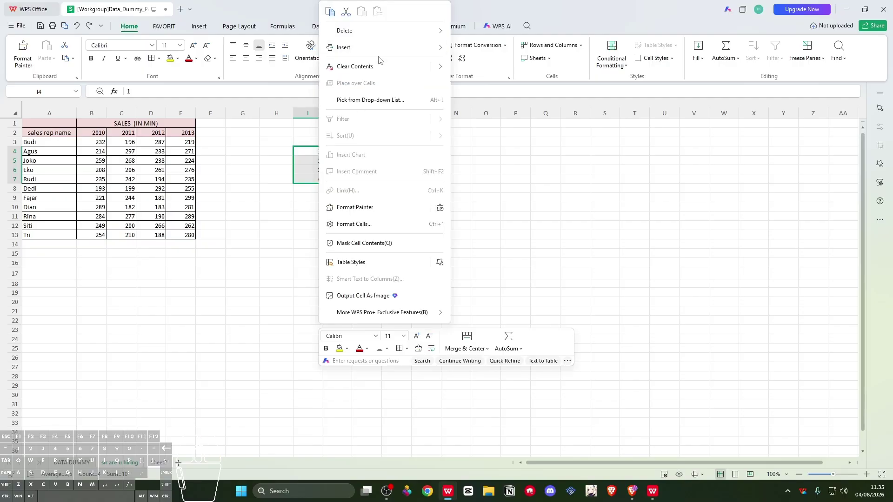
mouse_move(392, 48)
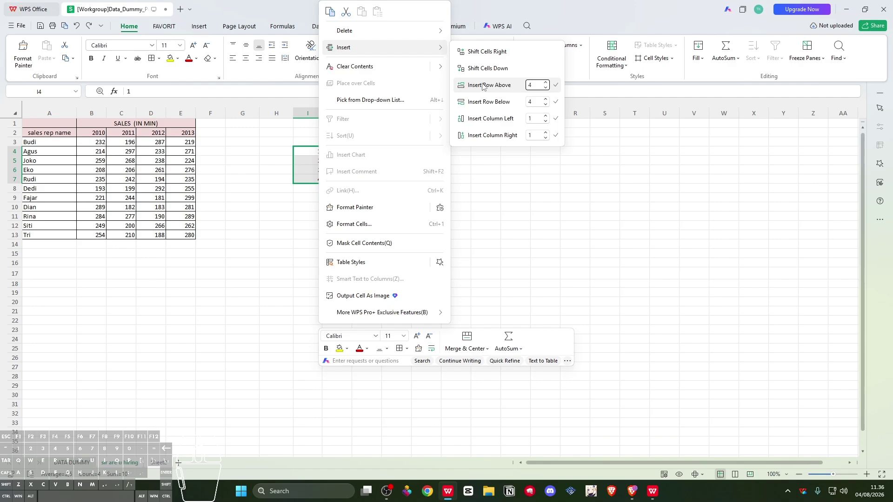
click(557, 85)
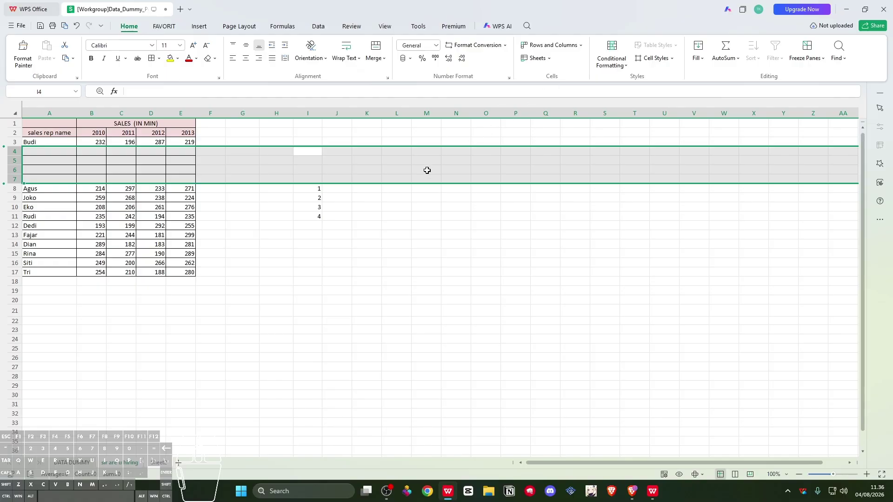
key(ctrl+z)
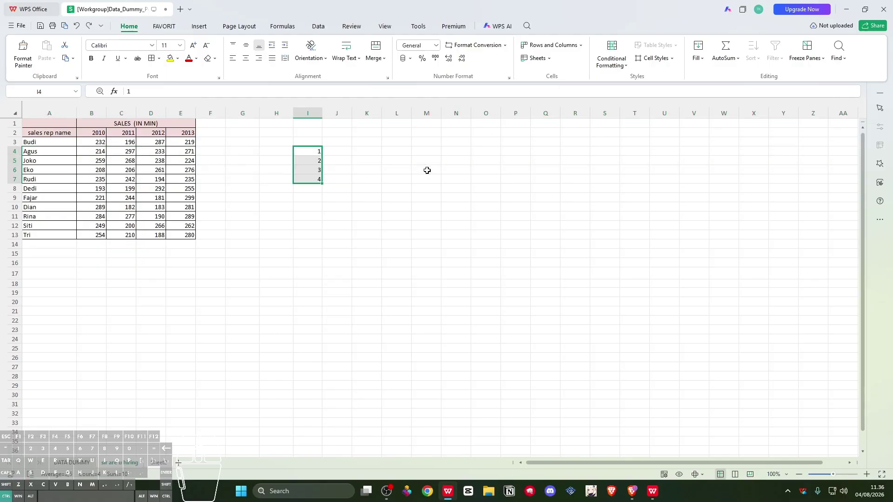
click(328, 160)
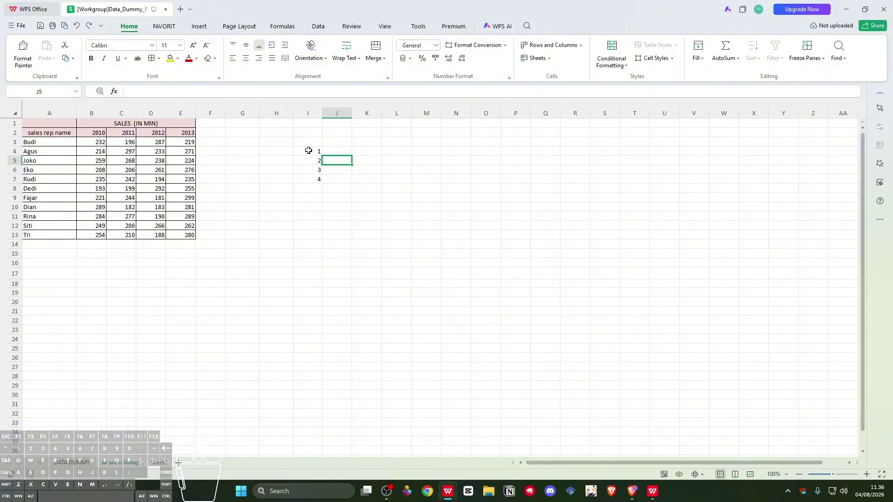
Delete the whole of column I with its number list, and undo the deletion
click(309, 113)
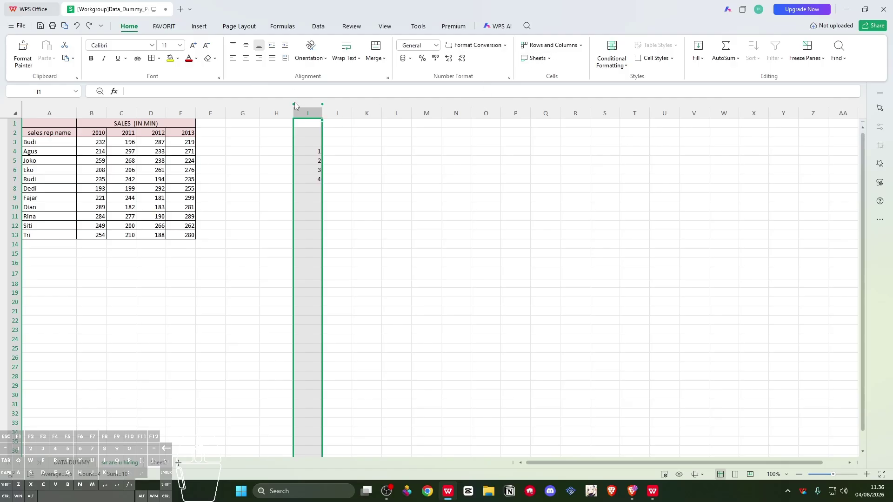
right_click(303, 113)
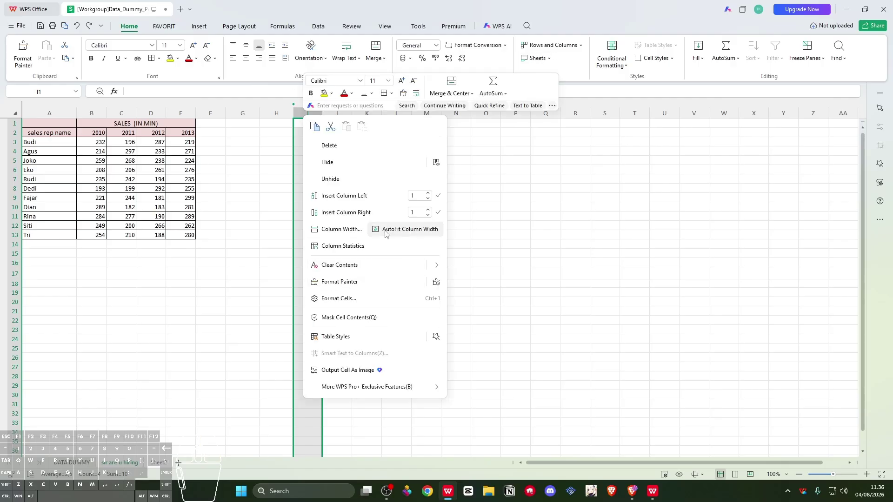
click(368, 146)
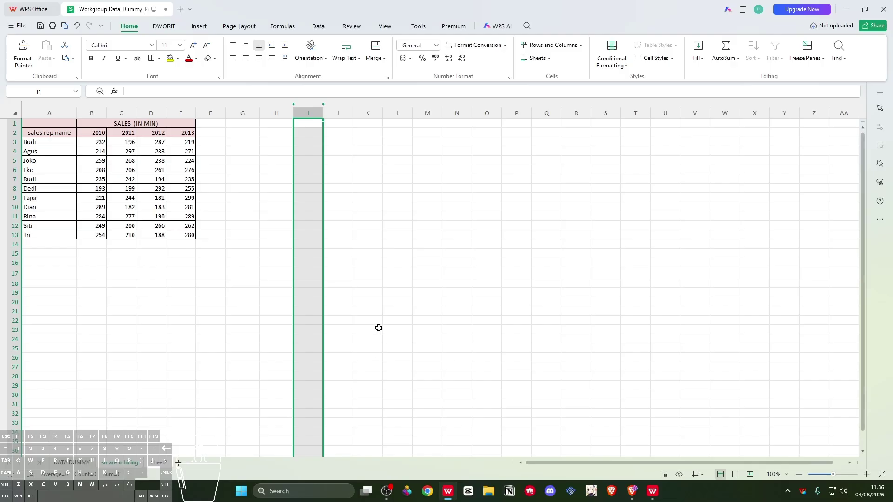
click(349, 187)
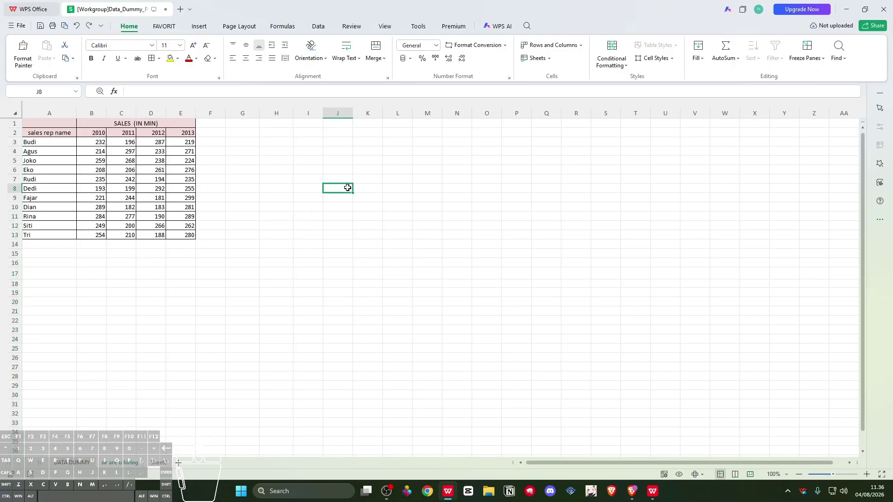
key(ctrl+z)
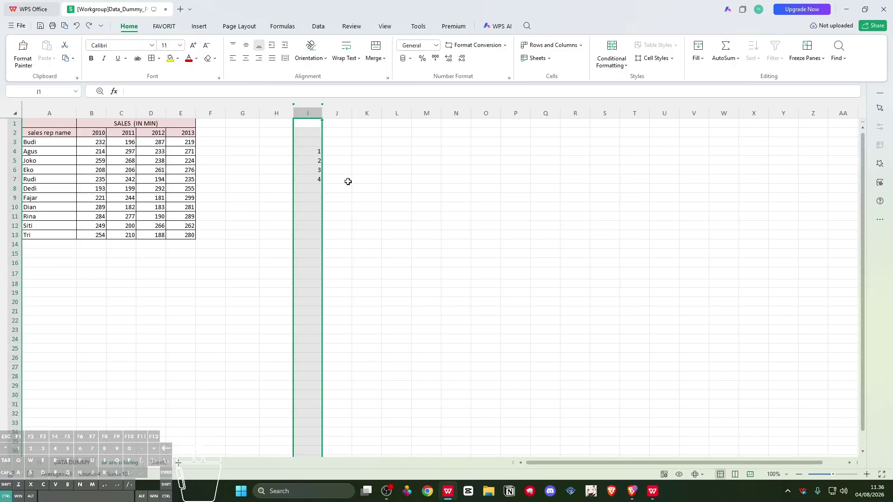
Delete column I a second time, and undo that deletion to restore the number list
right_click(311, 120)
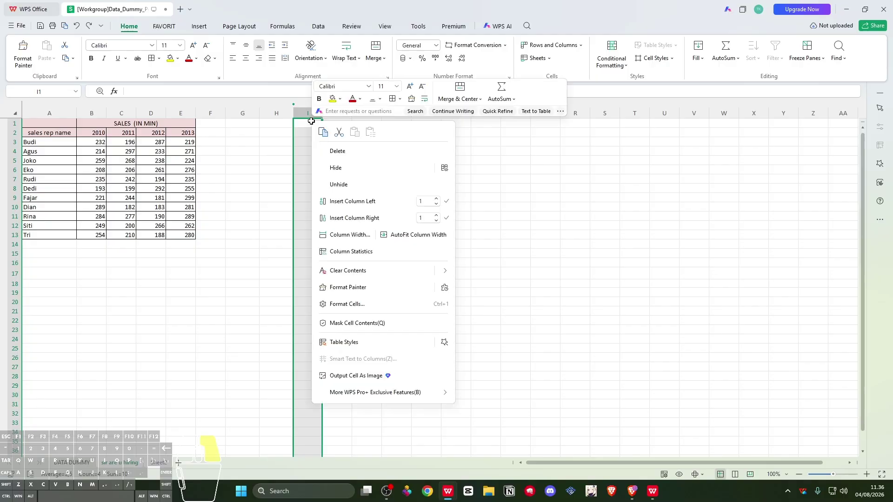
click(337, 152)
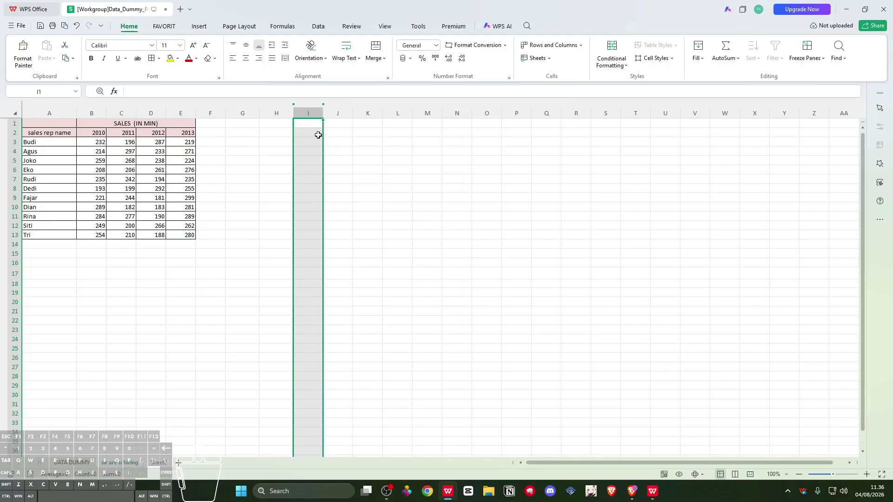
click(311, 184)
key(ctrl+z)
key(ctrl+z)
click(375, 178)
drag(317, 153, 315, 160)
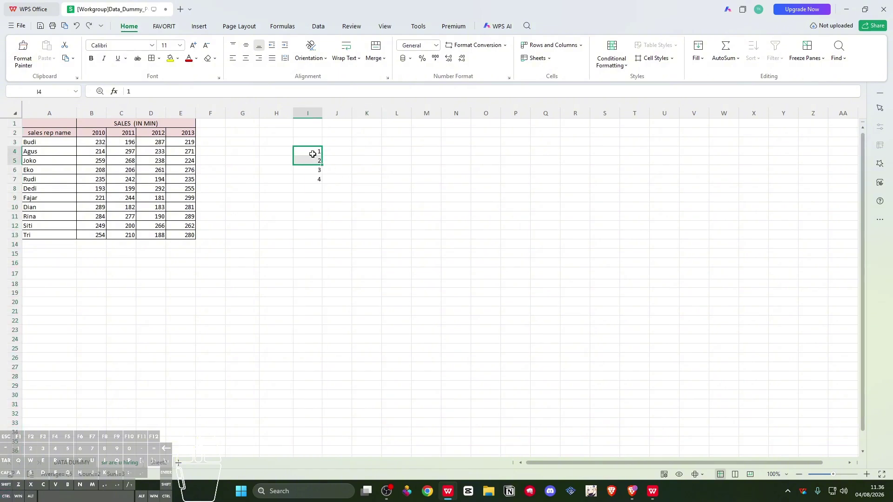
click(325, 170)
Delete the entire rows of the range C5:C8, and undo the row deletion
drag(126, 164, 126, 191)
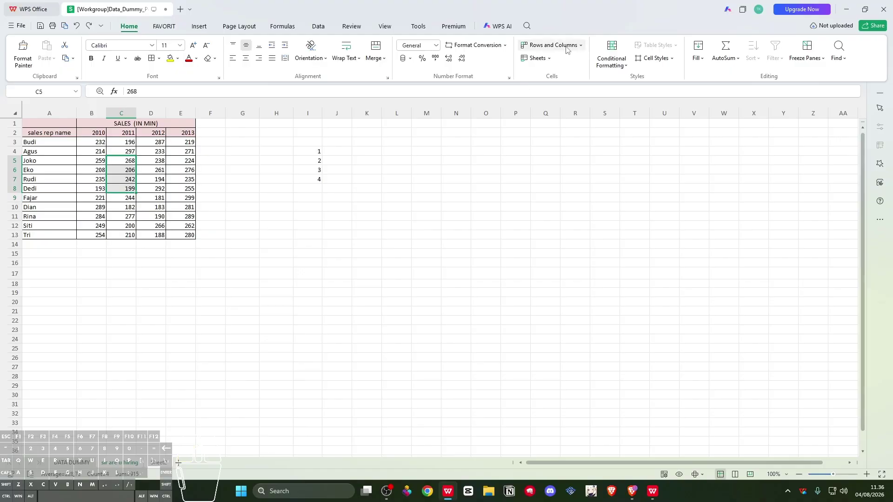
right_click(127, 180)
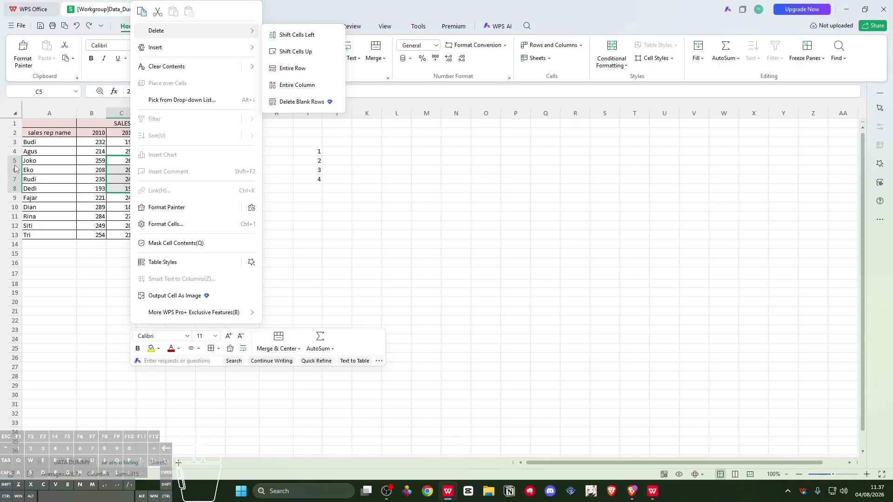
click(288, 68)
key(ctrl+z)
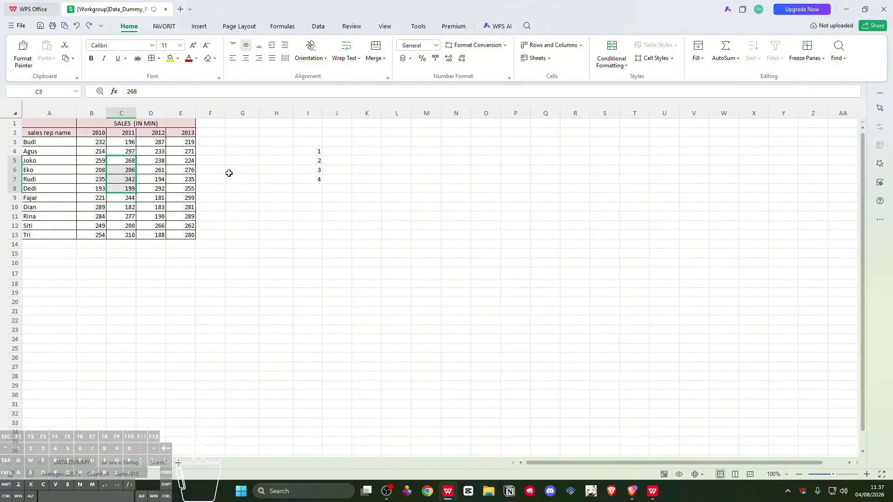
Delete the entire 2011 column starting from the selected range C5:C8, and undo the column deletion
right_click(152, 169)
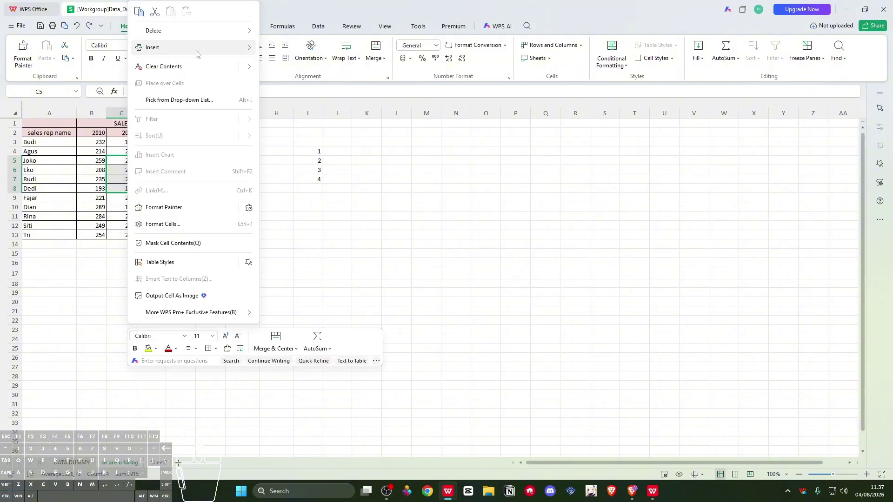
mouse_move(217, 37)
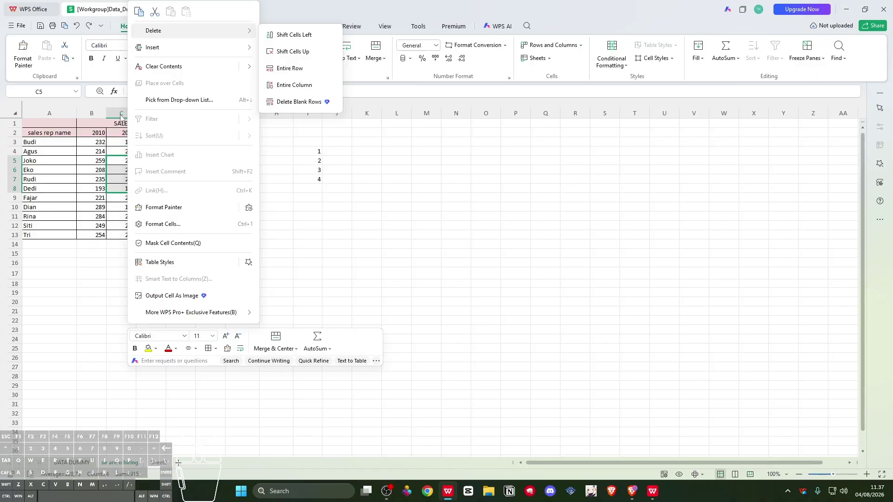
click(286, 85)
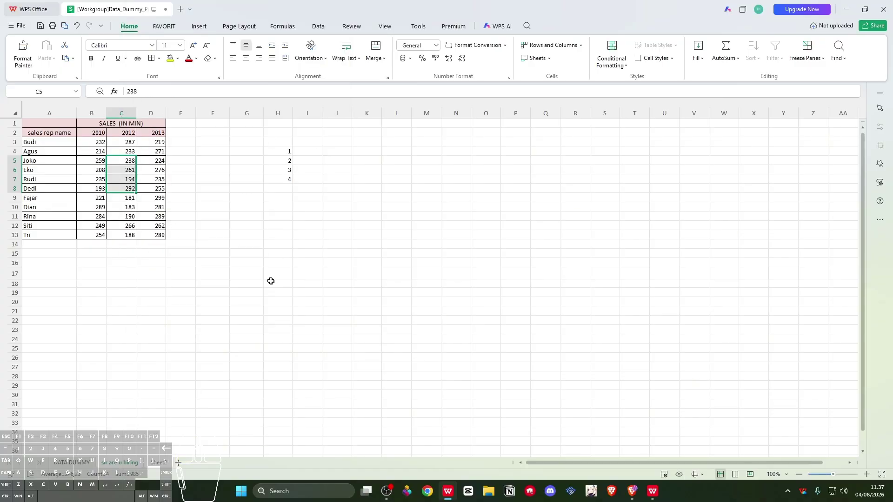
key(ctrl+z)
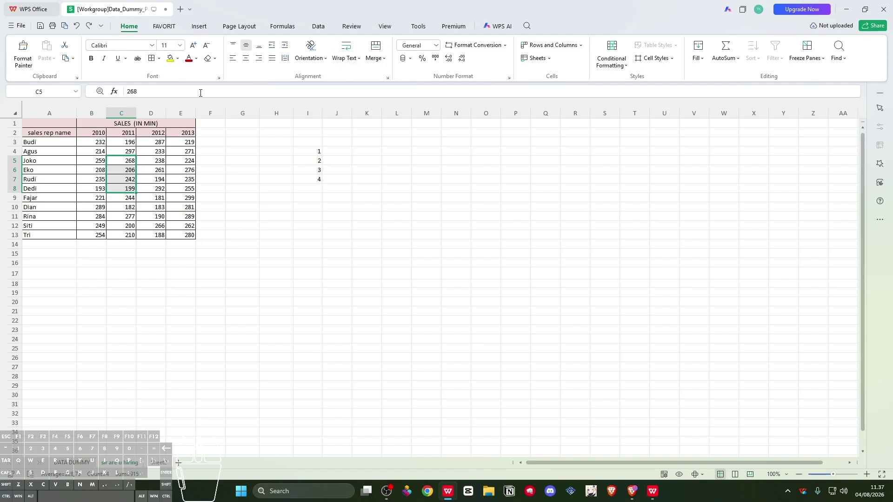
Clear both contents and formatting from C5:C8 without shifting cells, and undo the clearing
click(211, 58)
click(230, 78)
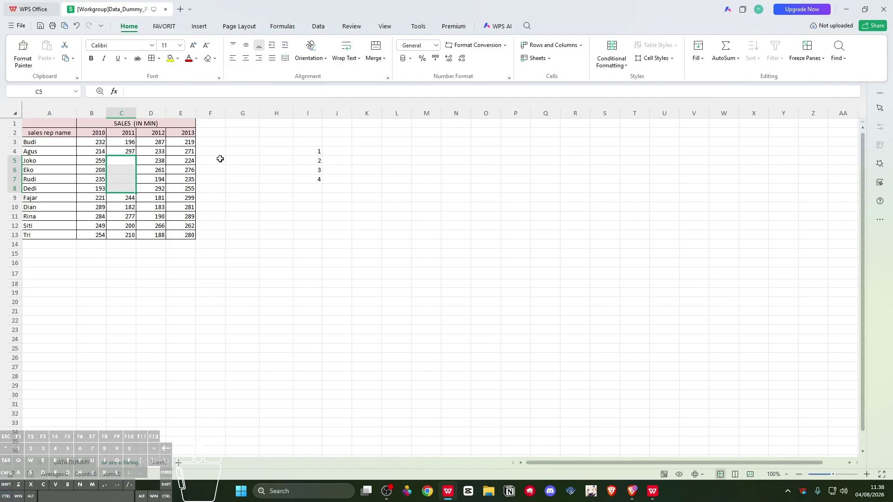
click(219, 160)
key(ctrl+z)
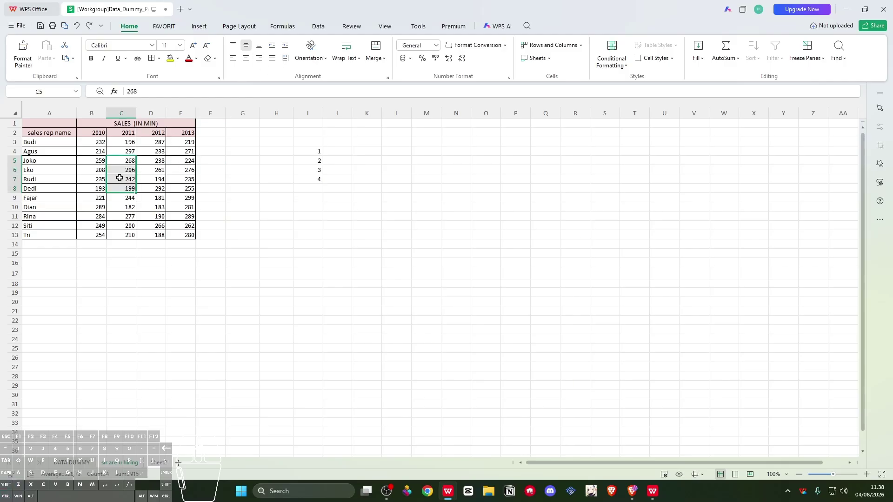
Delete cells C5:C8 from the 2011 column, shifting the cells below up
right_click(125, 173)
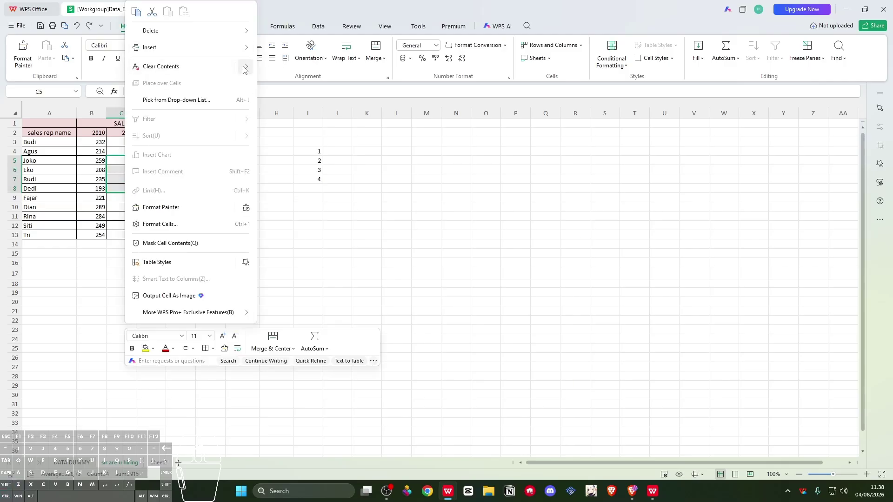
mouse_move(228, 49)
mouse_move(221, 32)
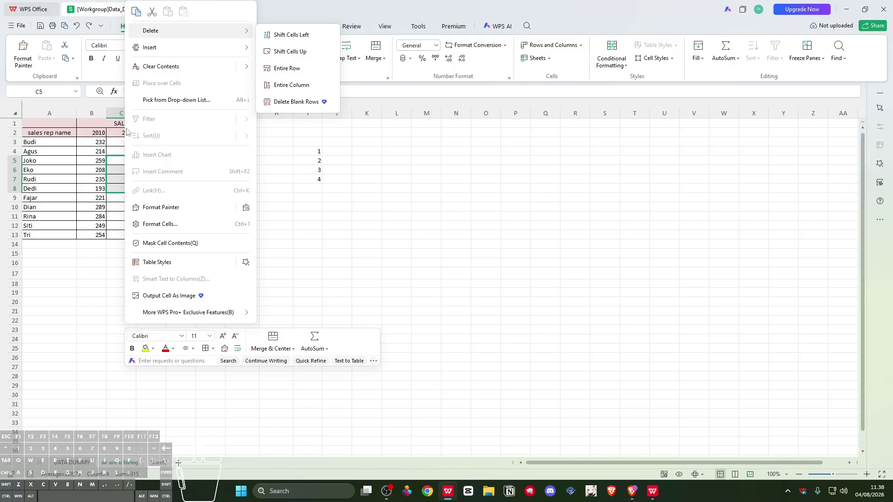
click(291, 51)
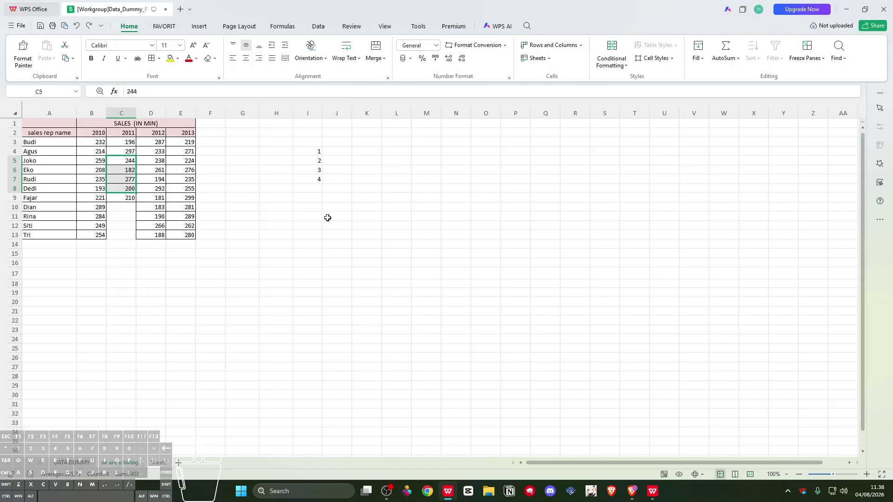
Undo the deletion of cells C5:C8 in the 2011 column
key(ctrl+z)
click(250, 245)
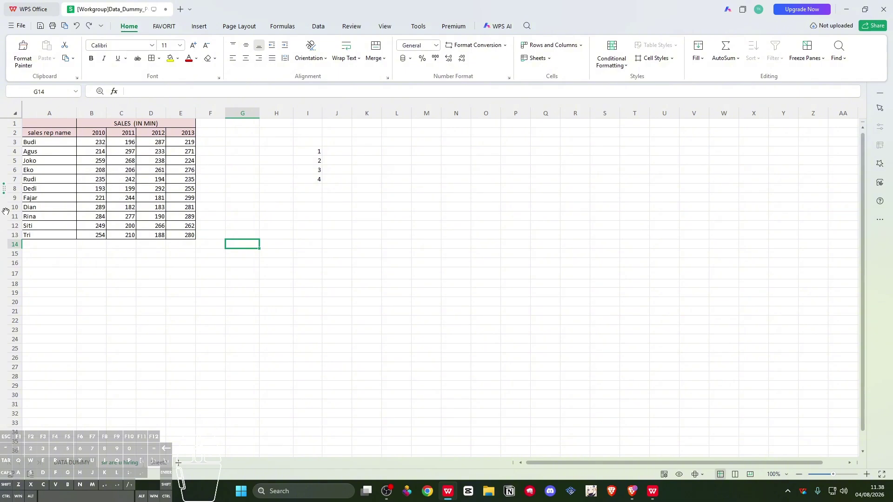
click(9, 339)
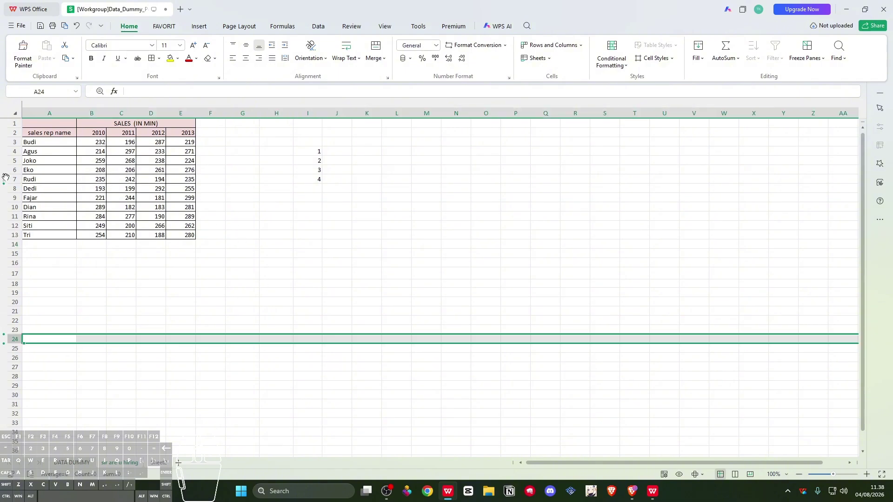
Clear the numbers 1 to 4 from cells I4:I7
drag(305, 151, 313, 179)
click(210, 58)
click(236, 78)
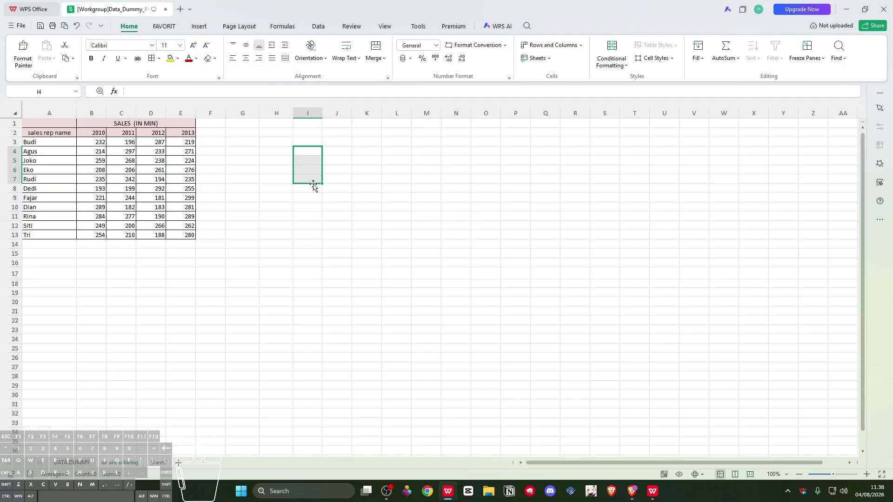
click(337, 225)
Widen column I on its own, and resize columns I to L together to one equal, narrow width
click(313, 114)
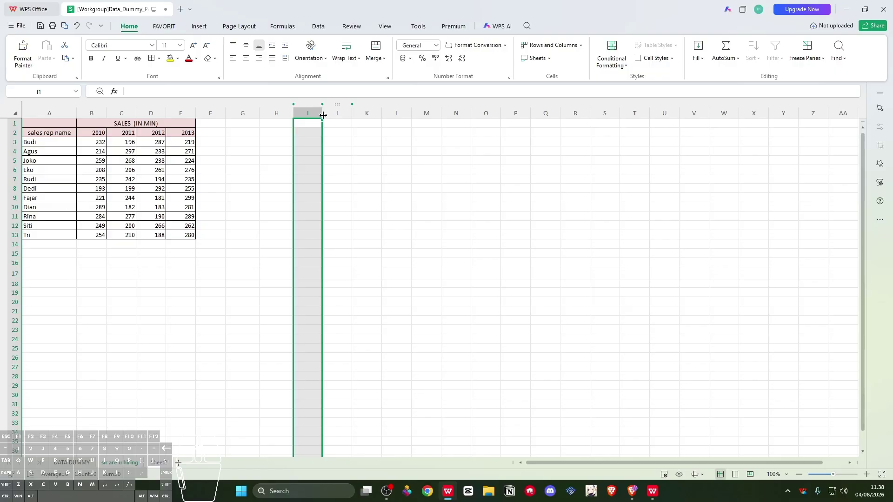
drag(323, 115, 412, 115)
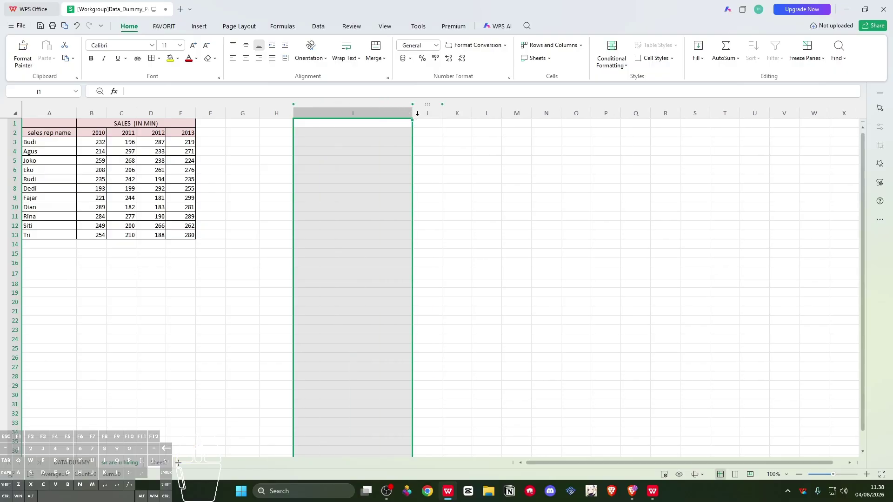
click(368, 113)
mouse_move(417, 113)
mouse_down()
mouse_move(484, 110)
mouse_move(347, 112)
mouse_move(424, 112)
mouse_up()
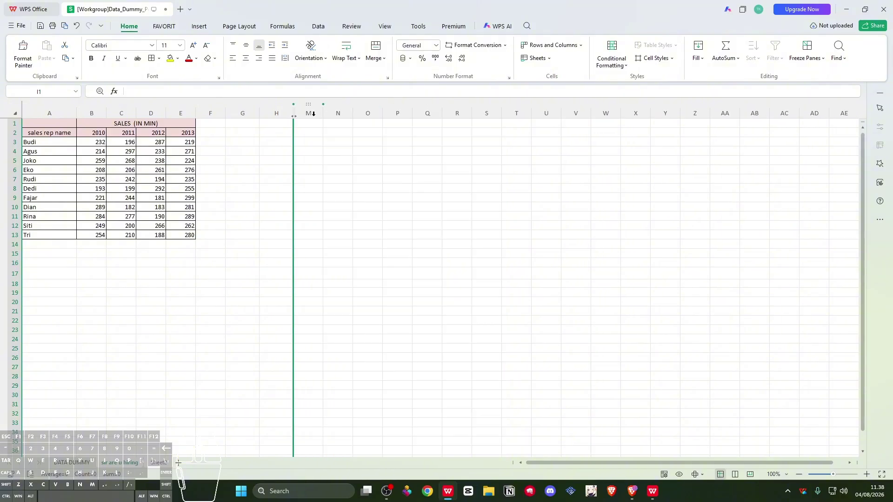
key(ctrl+z)
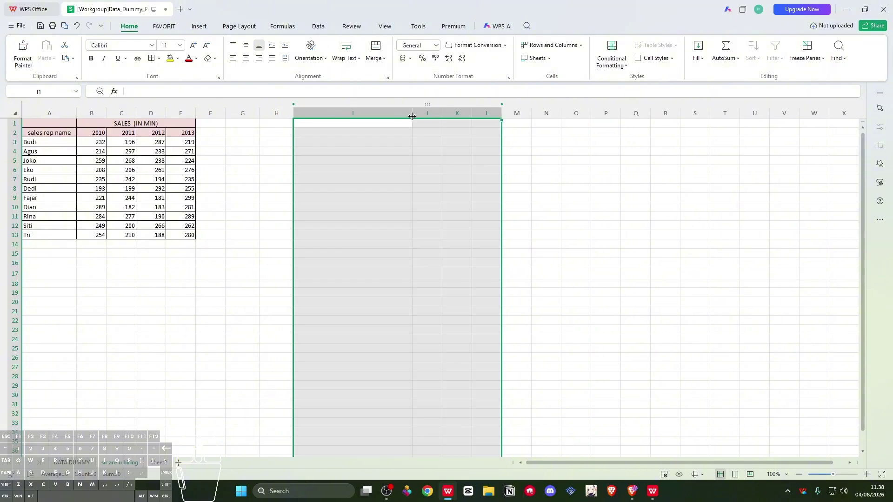
drag(414, 115, 377, 115)
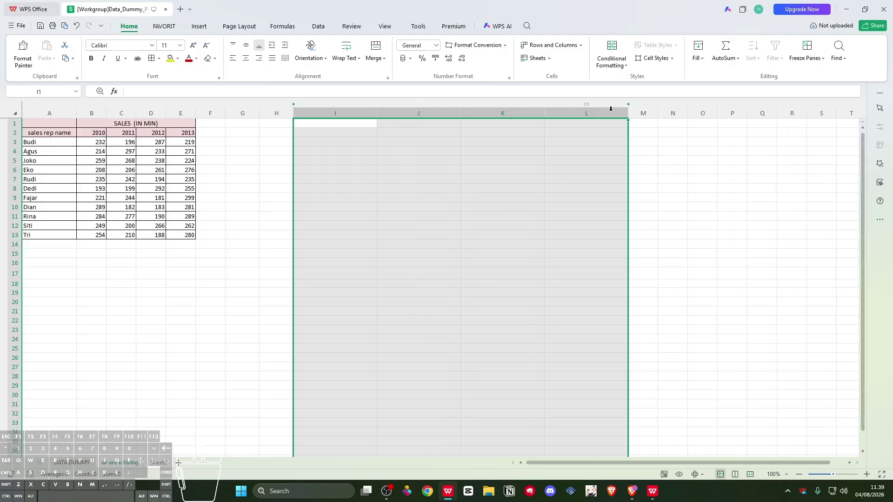
drag(625, 112, 574, 114)
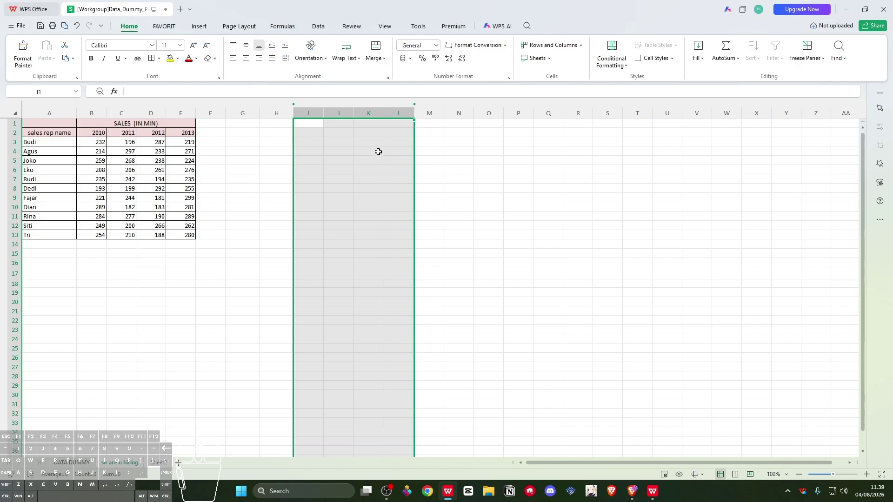
Increase the height of the empty rows 15 to 18 together by a small amount
mouse_move(15, 253)
mouse_down()
mouse_move(17, 288)
mouse_move(16, 263)
mouse_up()
click(15, 255)
click(372, 188)
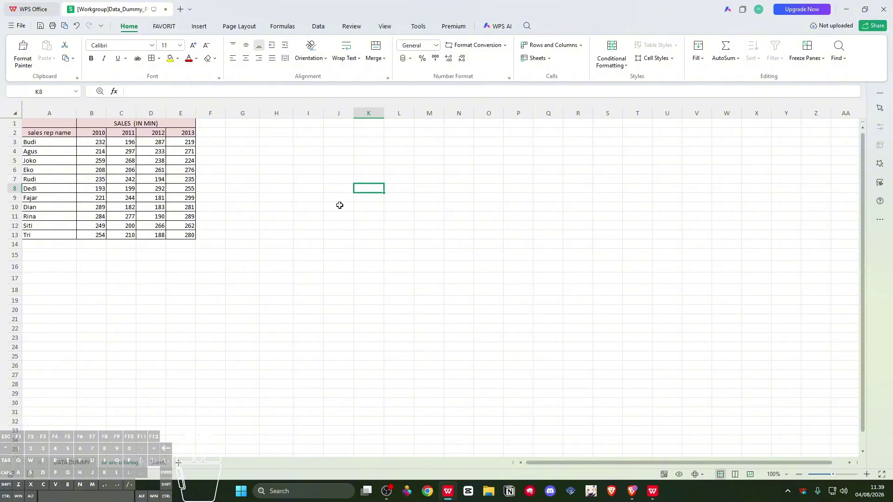
Enter the text "open to work" in cell I17 through the formula bar
click(329, 190)
click(307, 277)
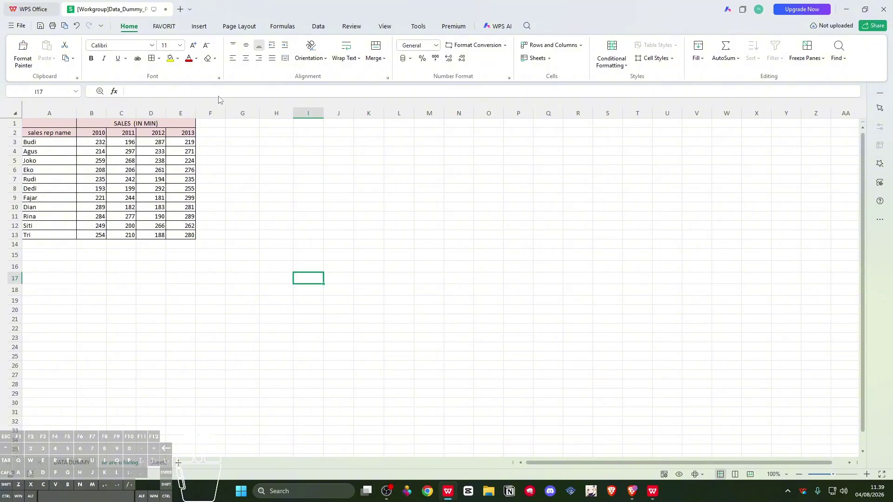
click(233, 95)
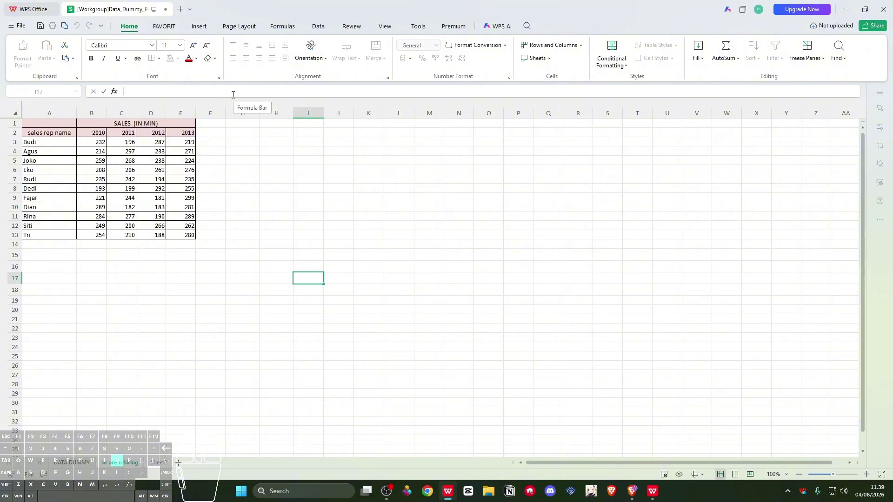
text(open to work)
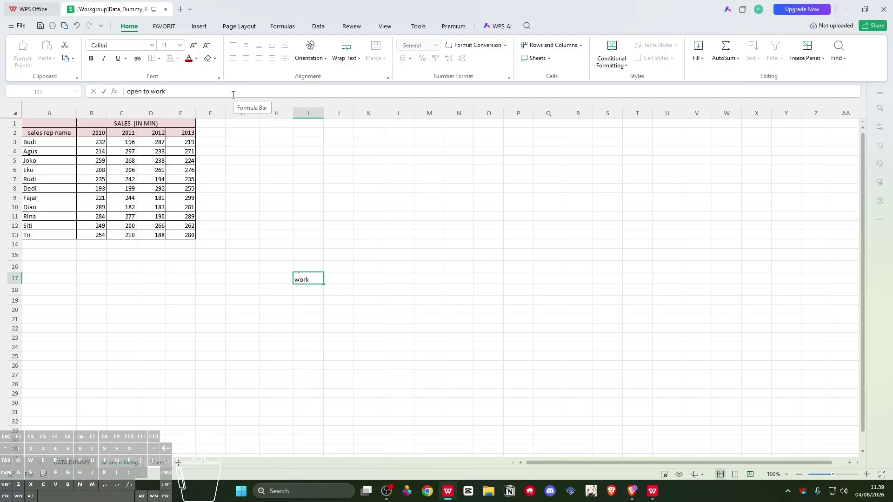
key(Return)
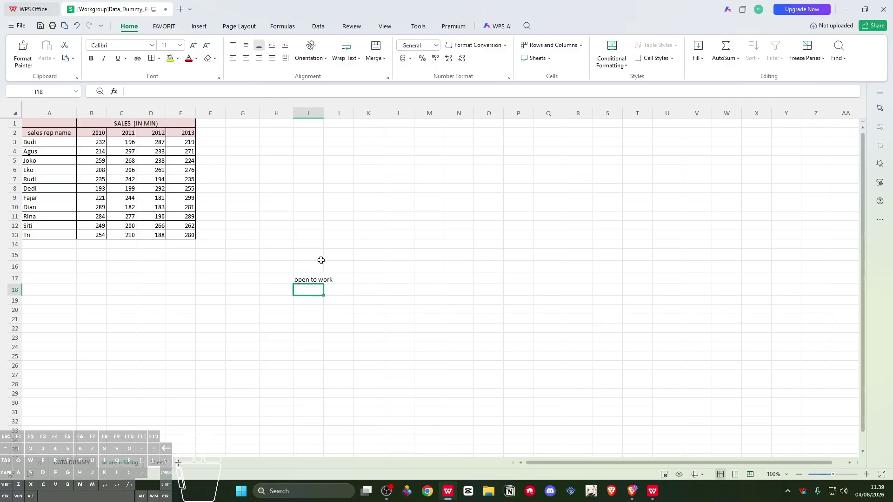
Widen column I until the text in I17 fits, and undo the widening
click(307, 113)
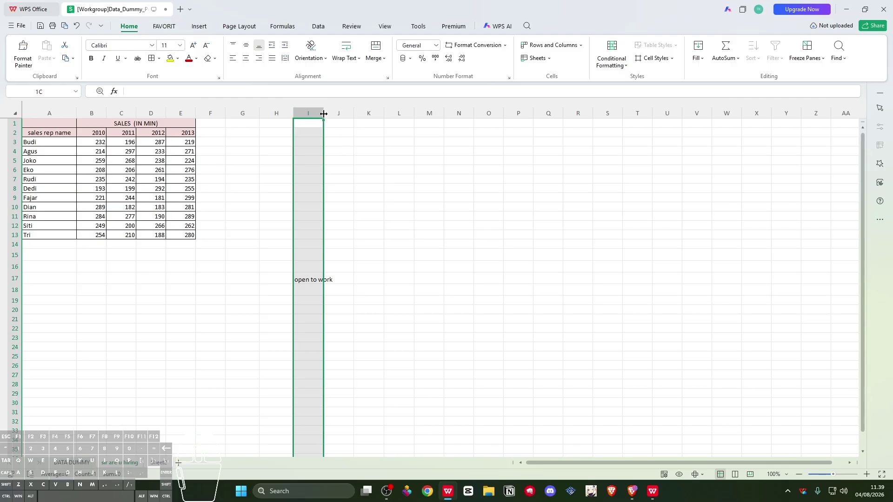
drag(324, 114, 338, 114)
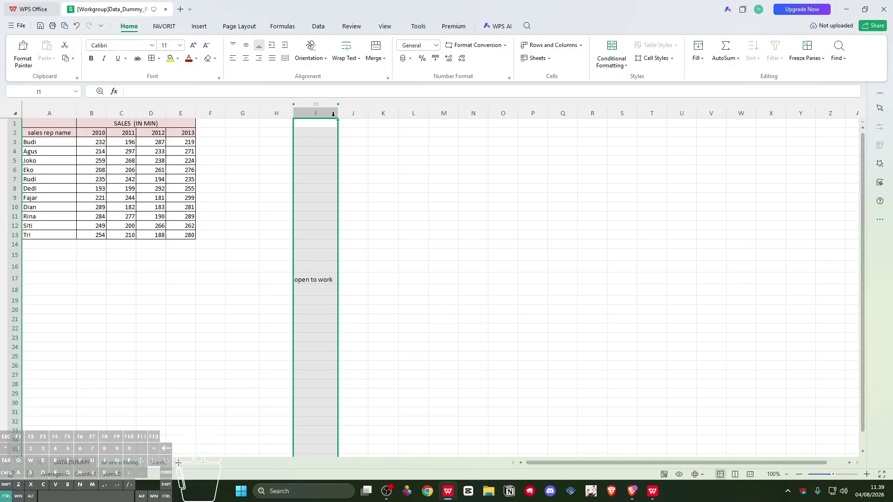
key(ctrl+z)
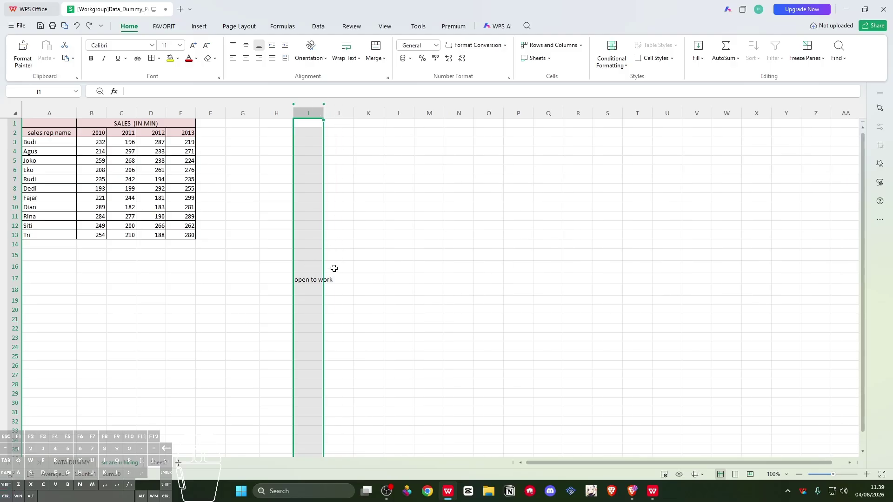
Auto-fit the height of row 17 to its text
click(50, 281)
click(15, 278)
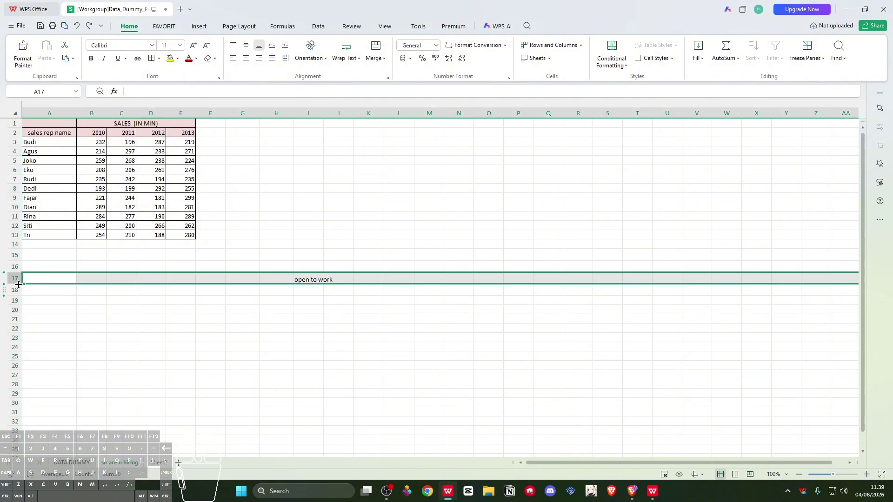
double_click(18, 284)
click(18, 287)
click(17, 280)
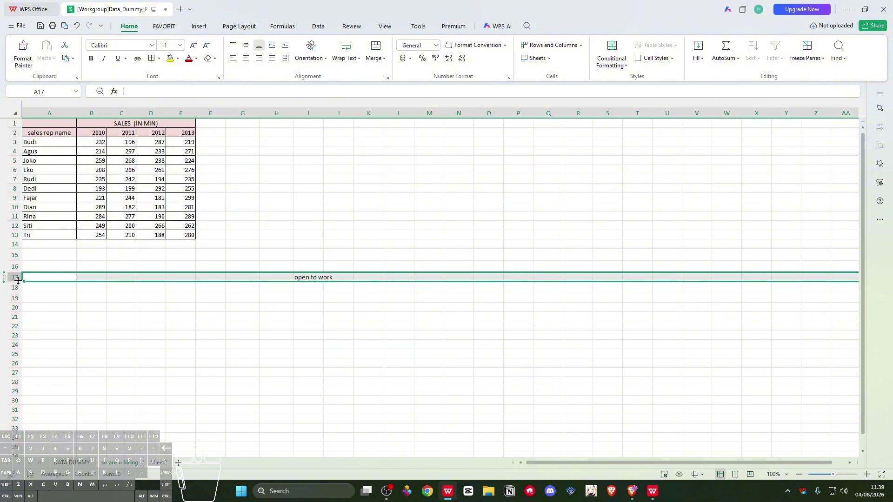
Turn on text wrapping for row 17 and narrow column I to fit the wrapped text
click(352, 49)
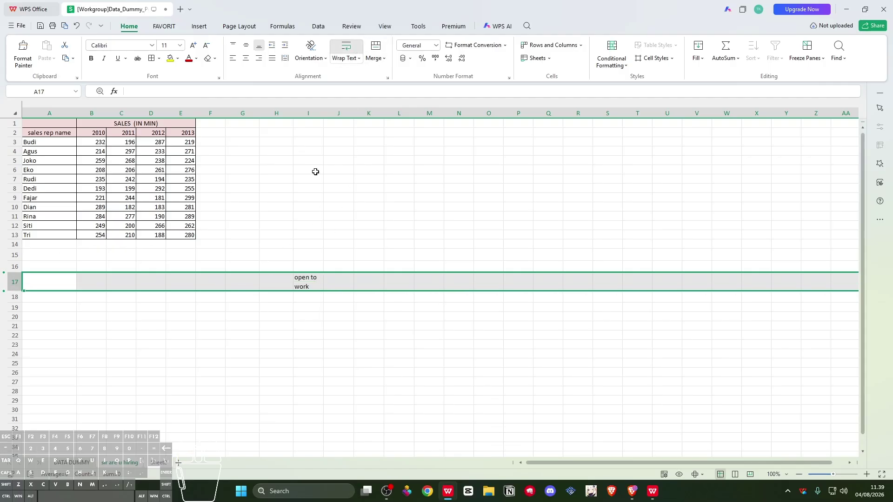
click(309, 113)
drag(324, 113, 318, 113)
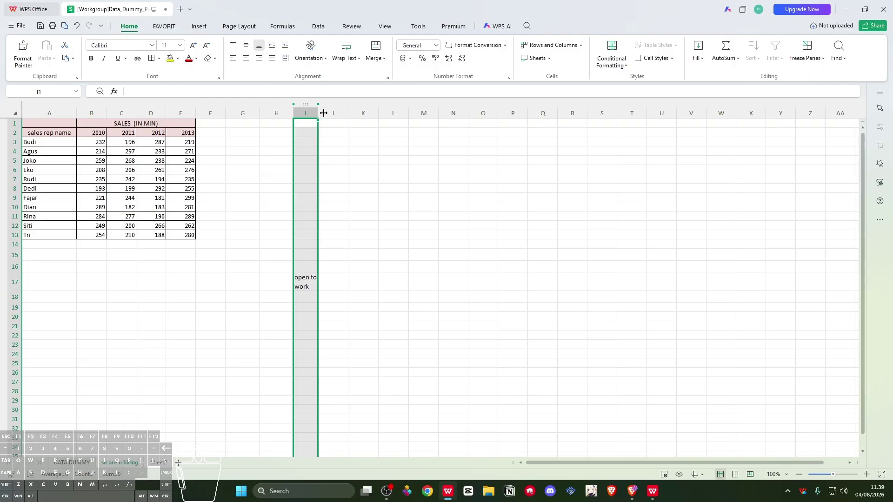
Delete the entire row 17 that holds the "open to work" text
click(15, 282)
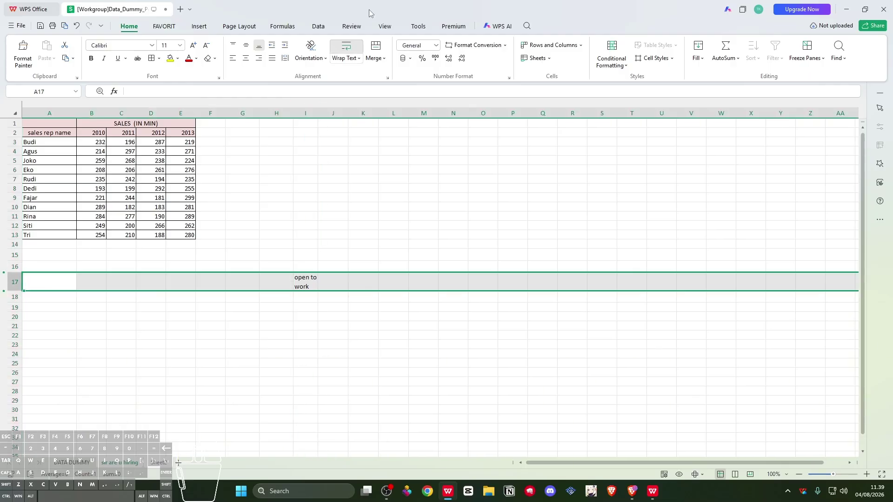
click(305, 282)
click(15, 282)
right_click(15, 281)
click(47, 80)
click(352, 263)
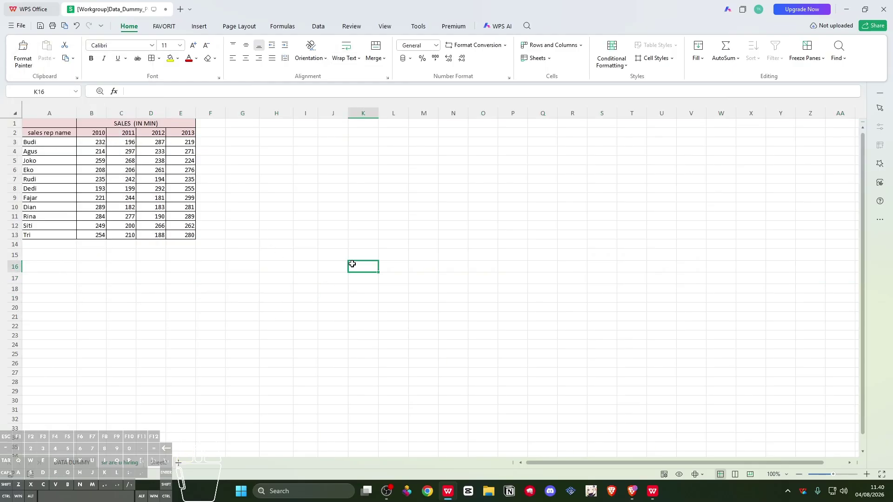
Widen columns J, K, L and M individually by moving their borders
drag(338, 113, 485, 115)
click(447, 112)
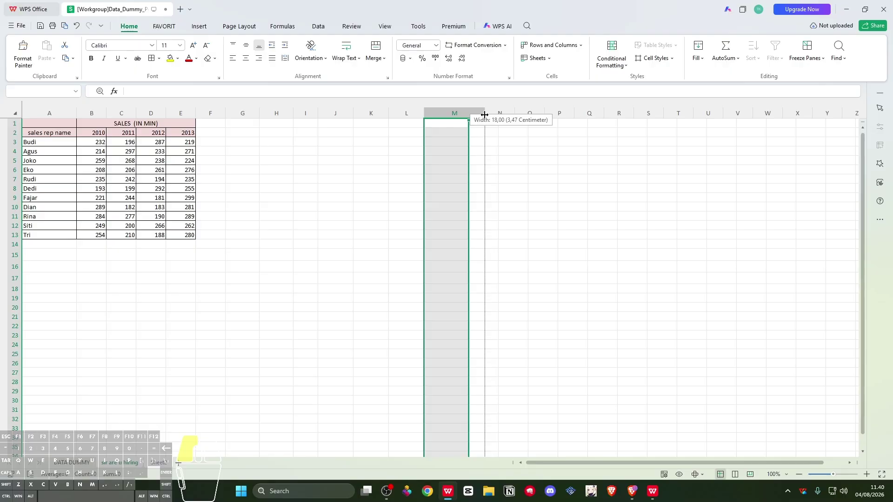
drag(485, 115, 462, 114)
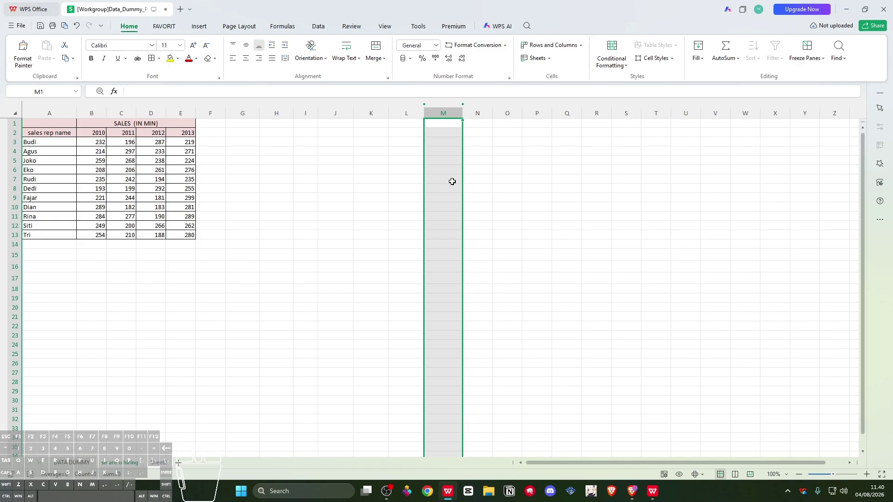
click(404, 173)
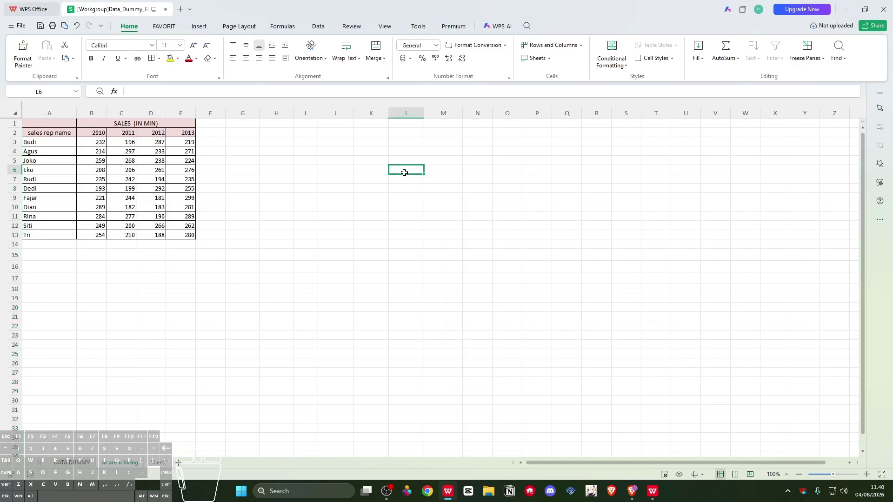
Set the width of column K to exactly 20 cm
click(365, 111)
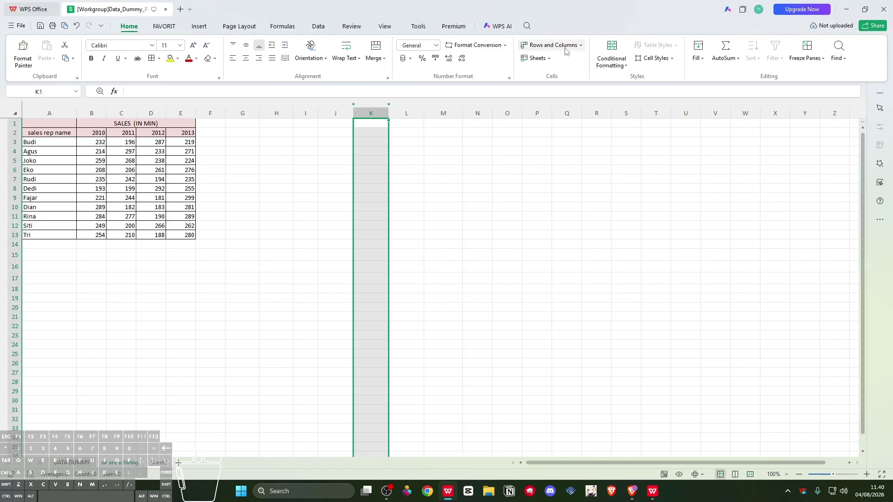
click(578, 47)
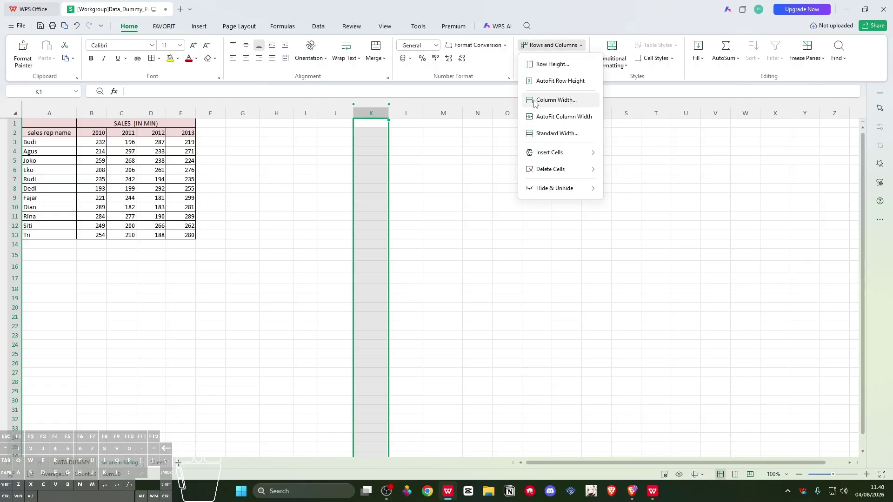
click(568, 101)
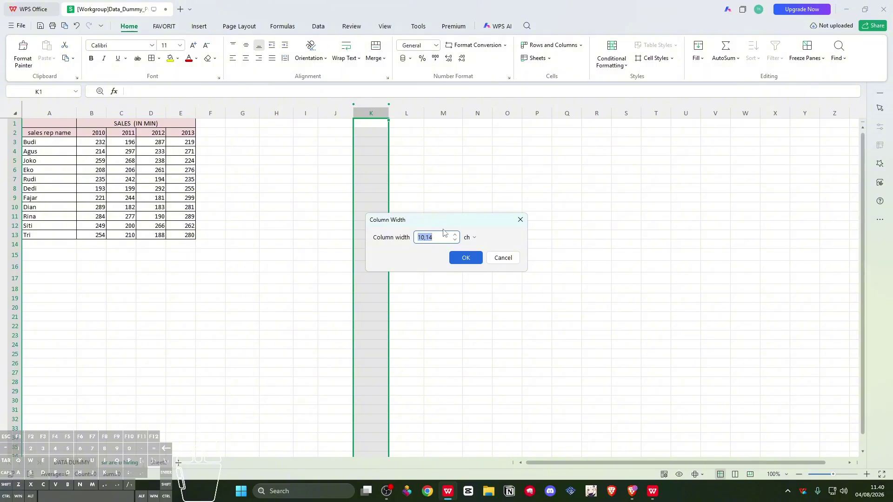
text(20)
click(471, 238)
click(471, 283)
click(461, 259)
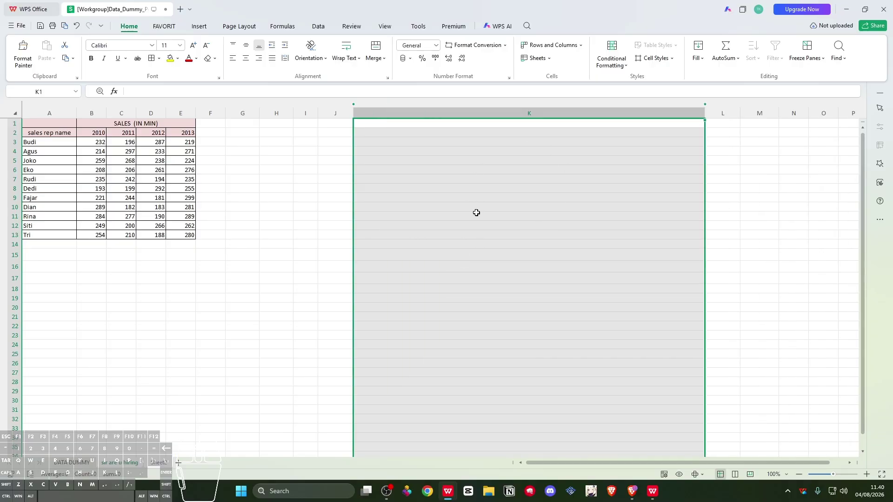
Try to set the row height to 20 cm with column K selected
click(492, 45)
click(570, 46)
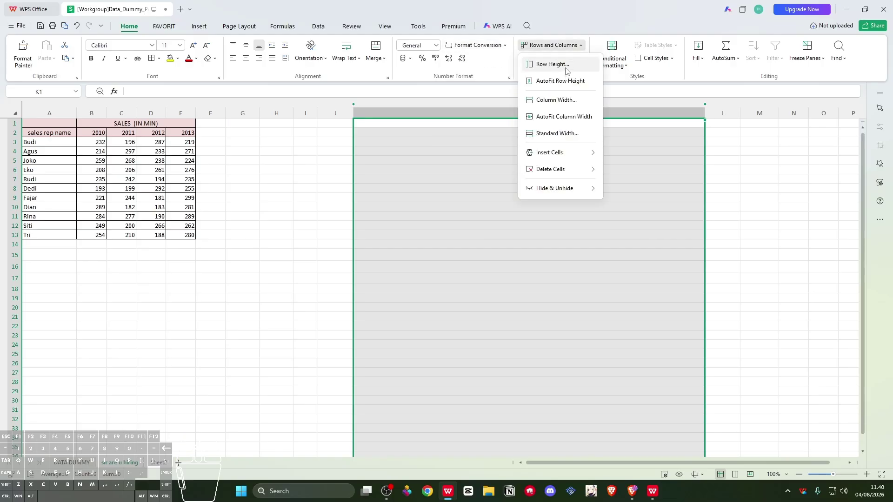
click(552, 65)
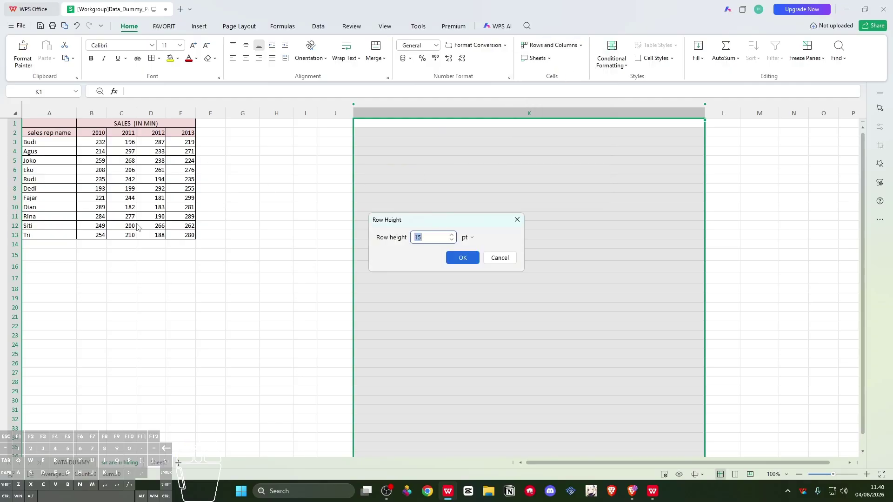
click(467, 237)
click(471, 281)
text(20)
key(Return)
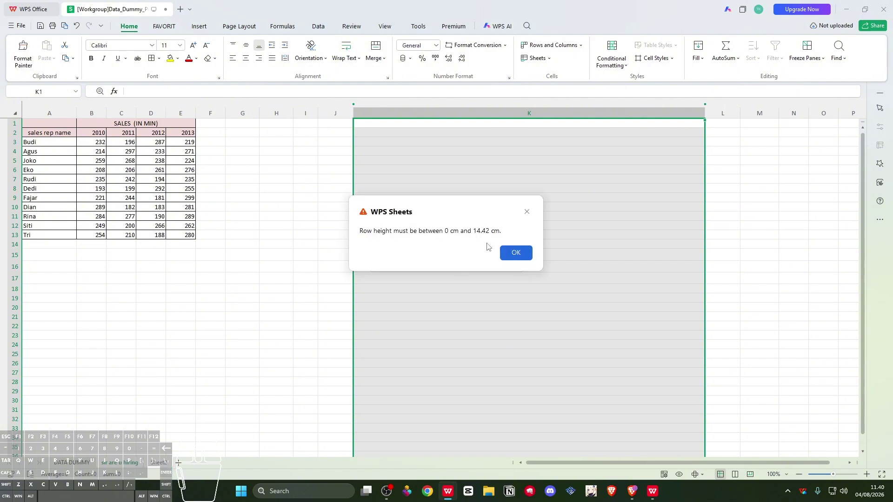
click(520, 253)
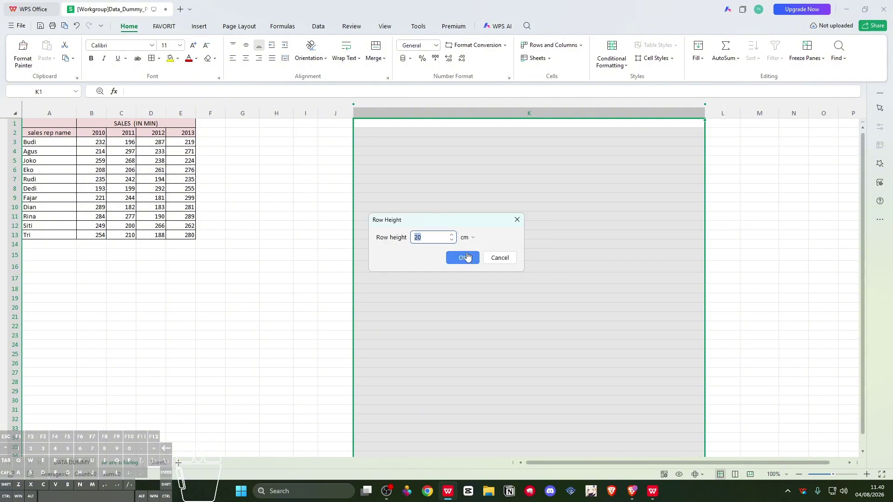
Try to set the row height to 14.42 cm with column K selected
text(14.42)
click(459, 261)
click(515, 253)
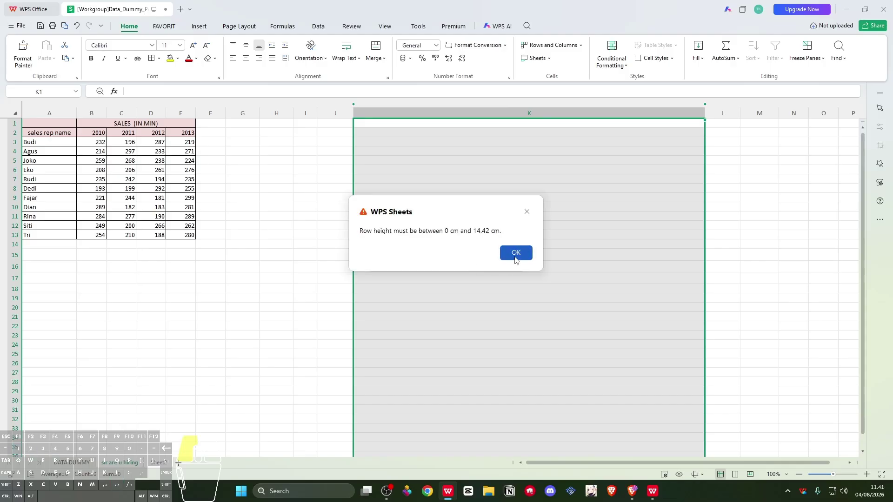
click(439, 239)
key(BackSpace)
key(BackSpace)
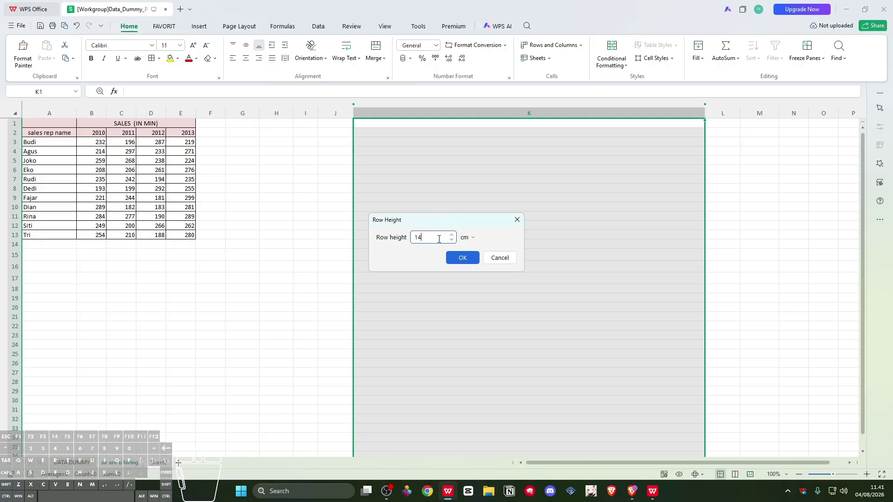
text(.42)
click(460, 257)
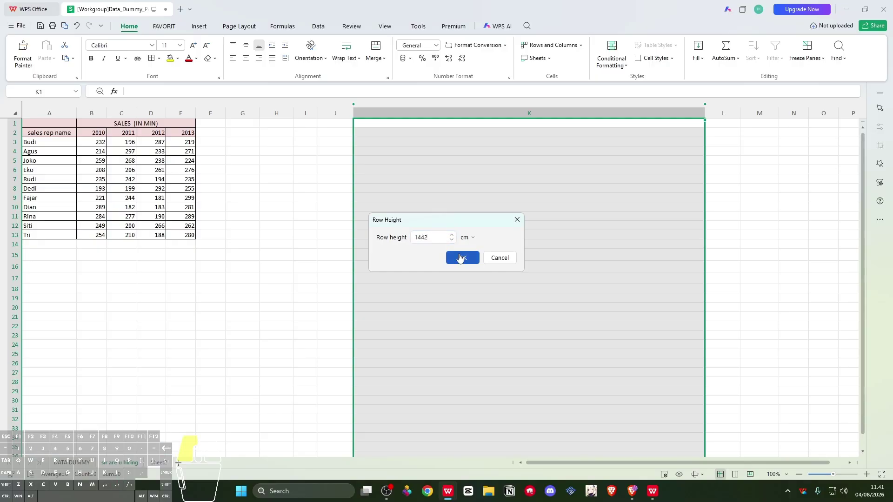
click(515, 253)
Correct the entered row height to an allowed centimetre value, apply it to the rows, and select cell K1
click(439, 237)
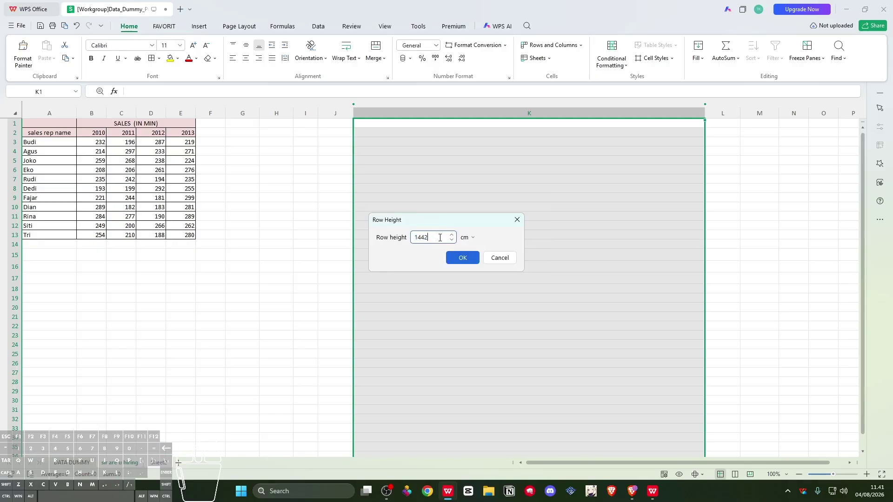
click(461, 258)
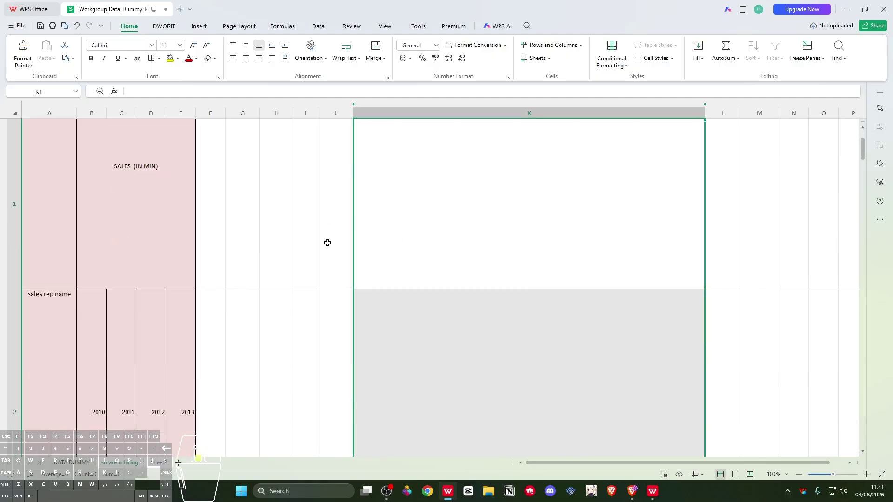
scroll(329, 248, down, 5)
scroll(267, 219, up, 5)
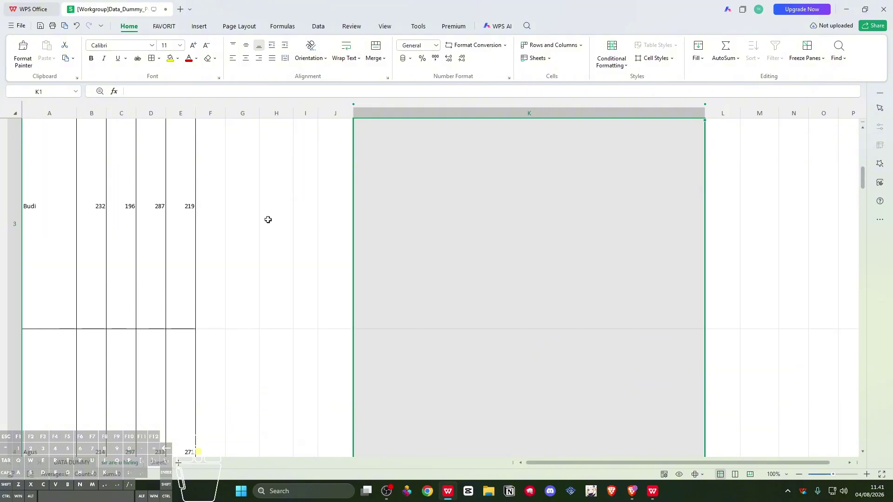
click(326, 197)
click(413, 193)
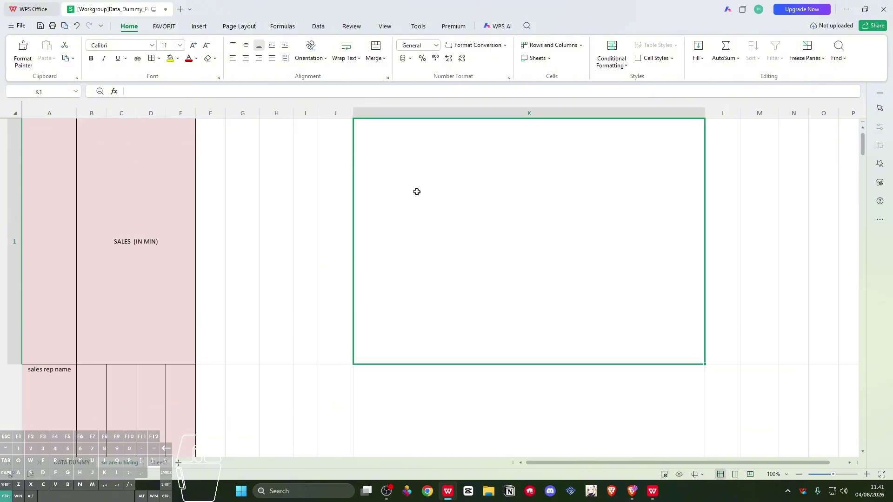
Undo the row height change and the 20 cm width of column K
key(ctrl+z)
key(ctrl+z)
key(ctrl+z)
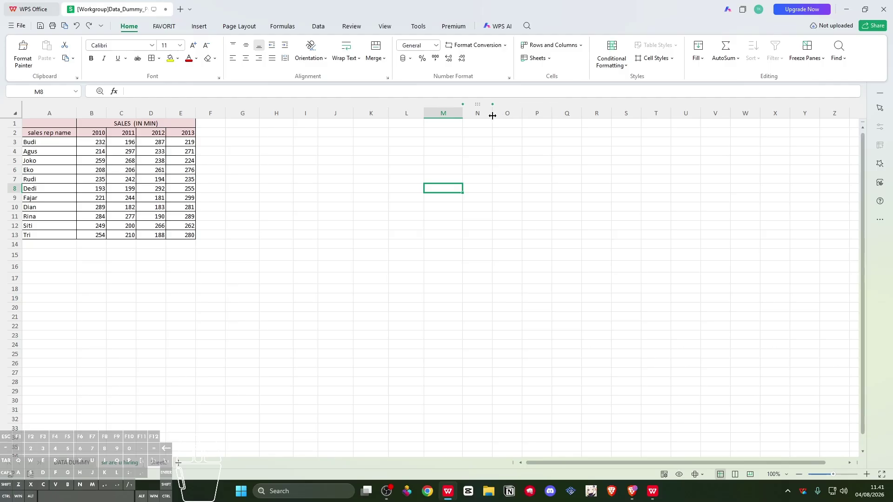
Ungroup the worksheets and keep only the last sheet with the sales table active
click(159, 463)
click(139, 463)
click(156, 464)
click(133, 464)
click(156, 463)
click(127, 464)
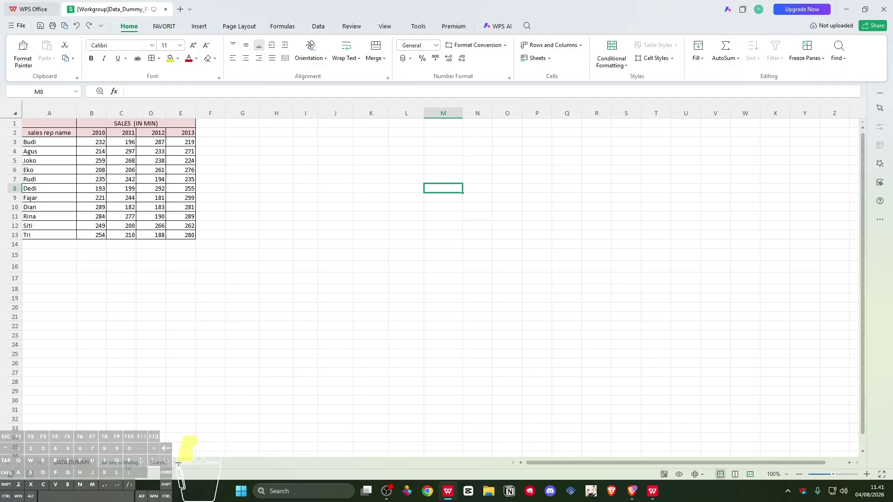
click(158, 463)
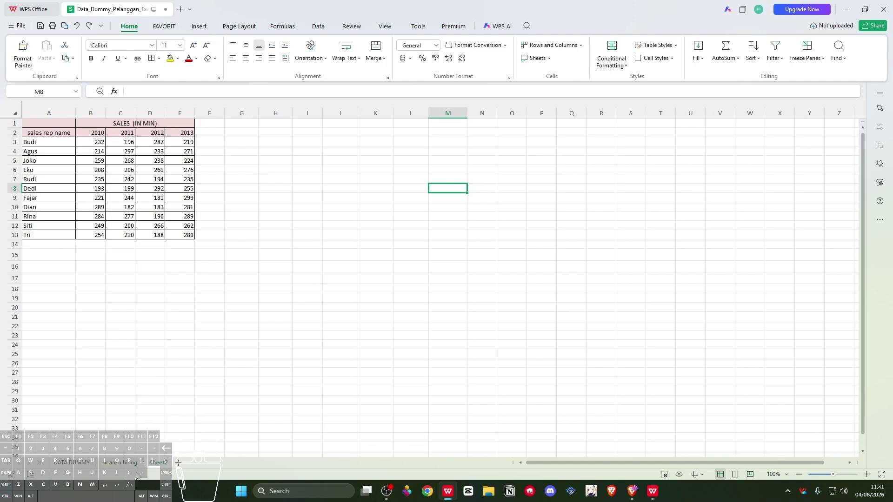
Look through the other worksheets individually and return to the last sheet with the sales table
click(125, 464)
click(79, 464)
click(122, 465)
click(162, 465)
click(130, 465)
click(152, 466)
Clear all contents and formatting from the sales table on the last sheet
key(ctrl+a)
click(222, 171)
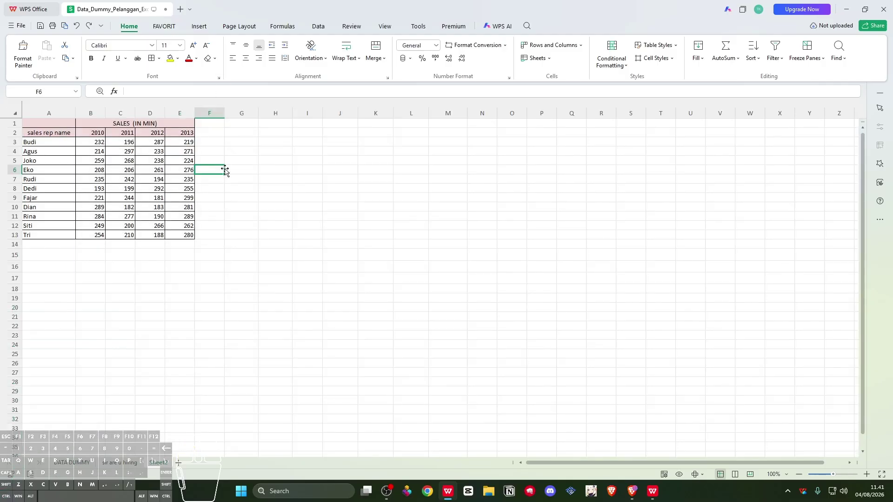
click(147, 171)
key(ctrl+a)
click(218, 59)
click(223, 76)
click(210, 162)
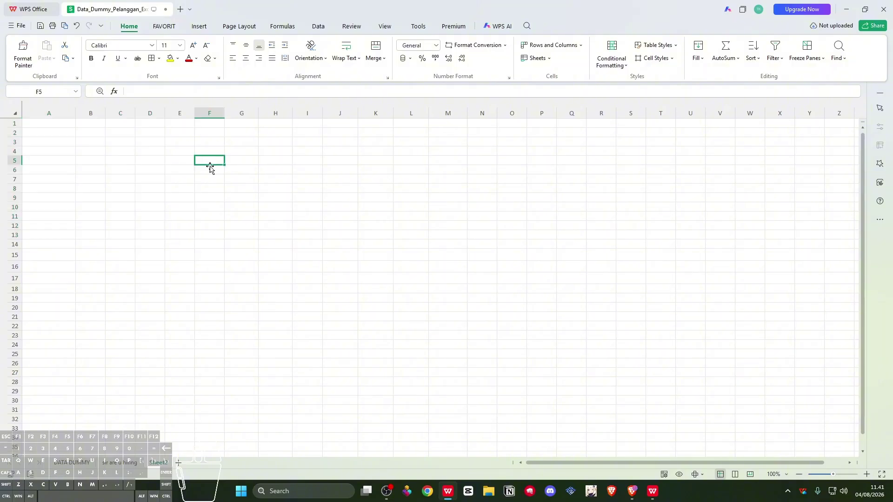
Set the width of columns E through G together to exactly 10 ch
drag(179, 160, 216, 187)
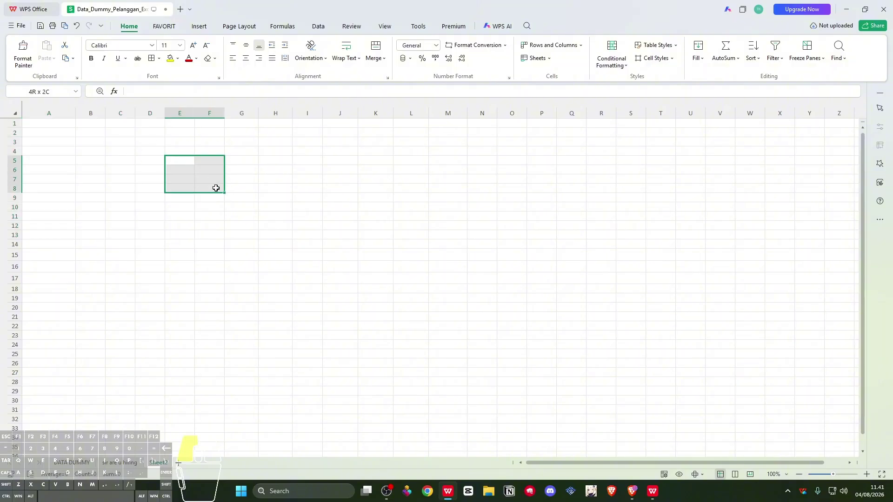
drag(188, 113, 243, 111)
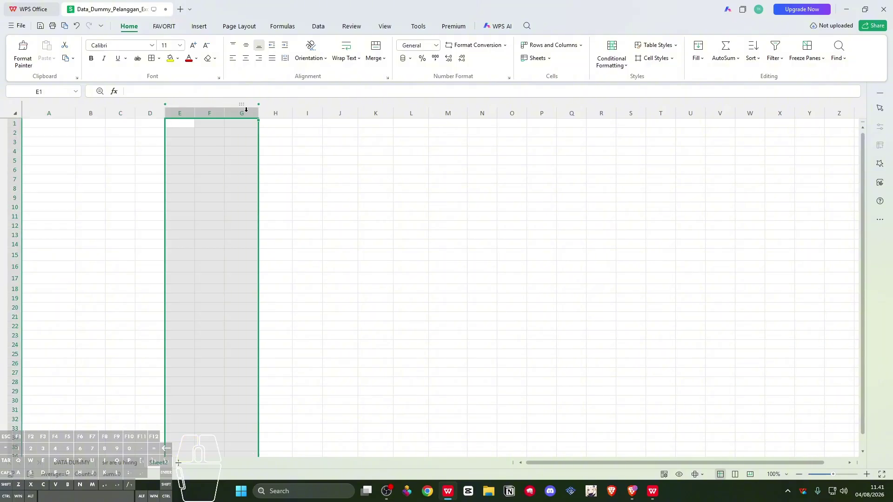
click(561, 46)
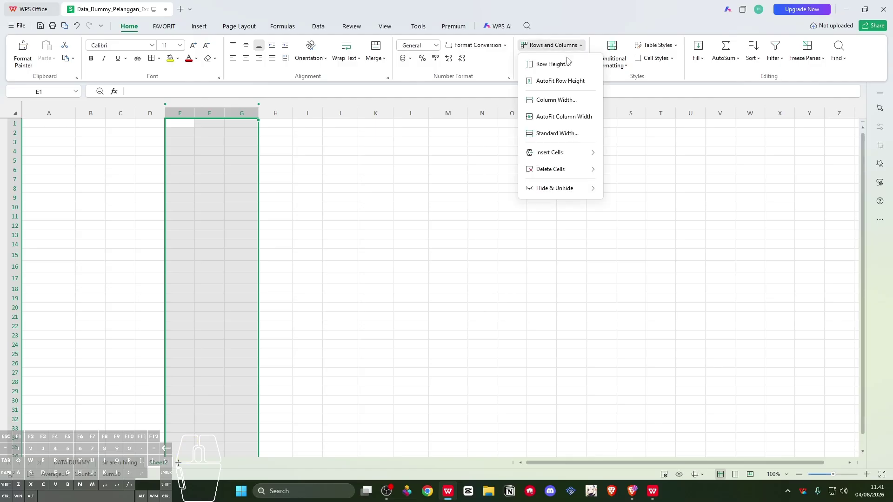
click(568, 100)
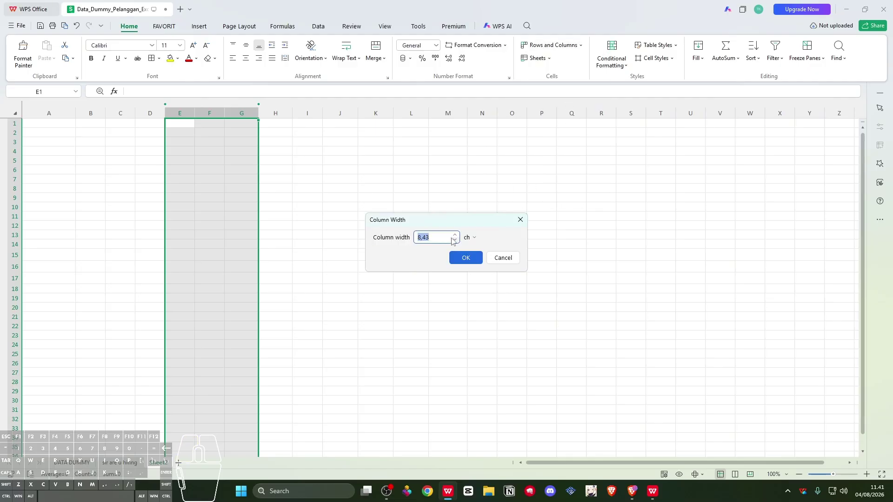
text(10)
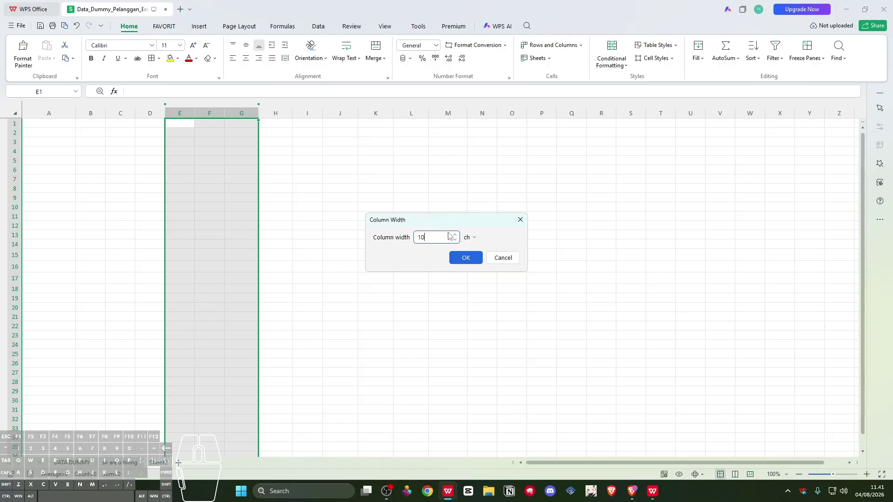
click(465, 258)
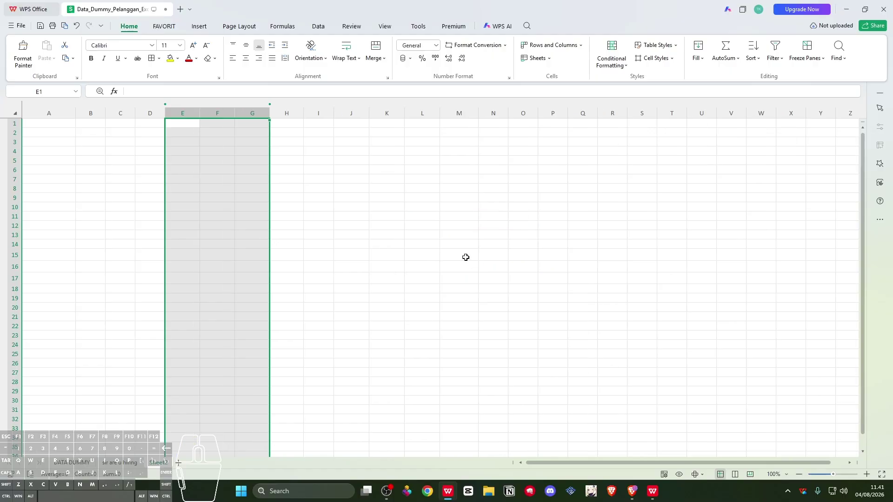
Set the height of all rows spanned by the selected columns E to G to 10 pt
click(546, 47)
click(549, 63)
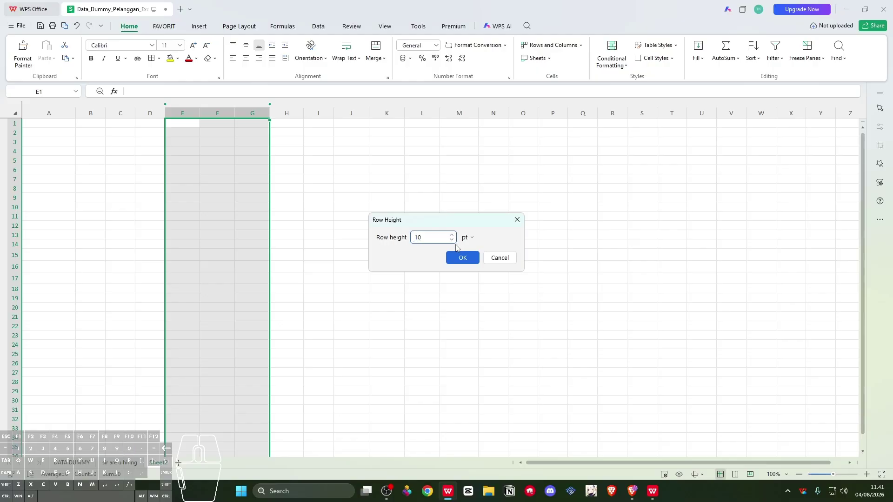
click(461, 257)
click(93, 214)
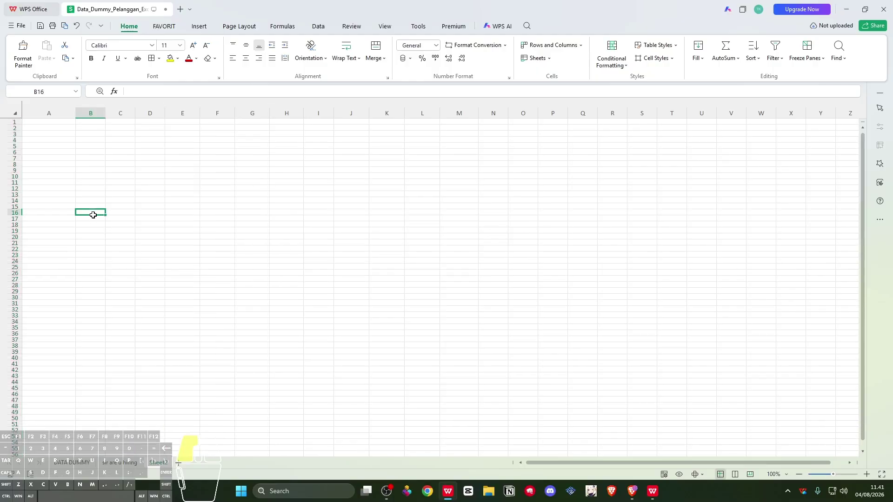
scroll(311, 227, down, 20)
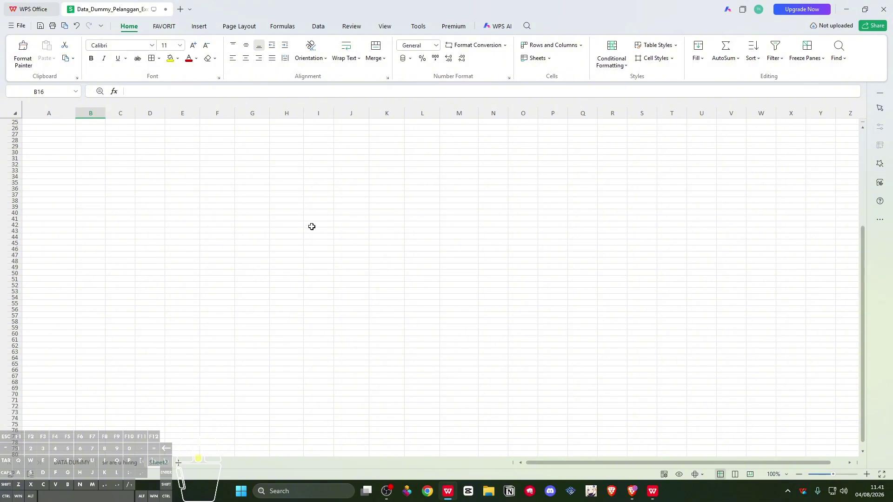
Undo the row height change
scroll(321, 221, up, 10)
scroll(327, 214, up, 3)
key(ctrl+z)
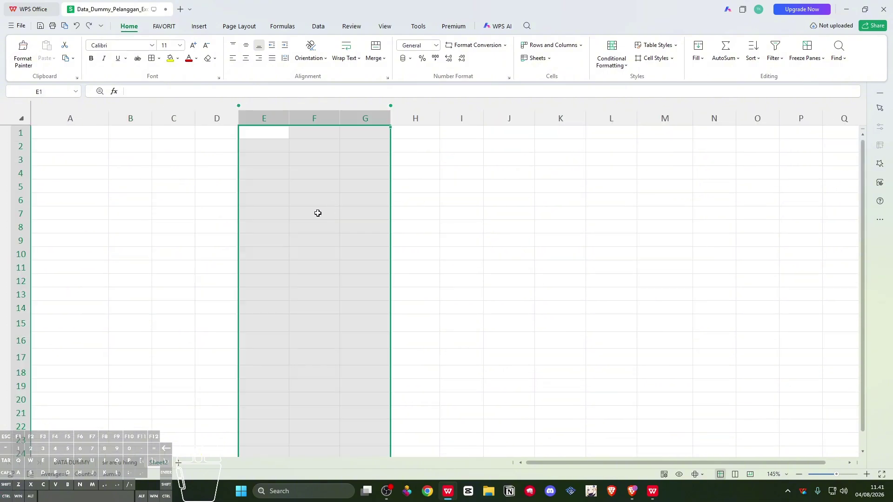
scroll(325, 214, down, 8)
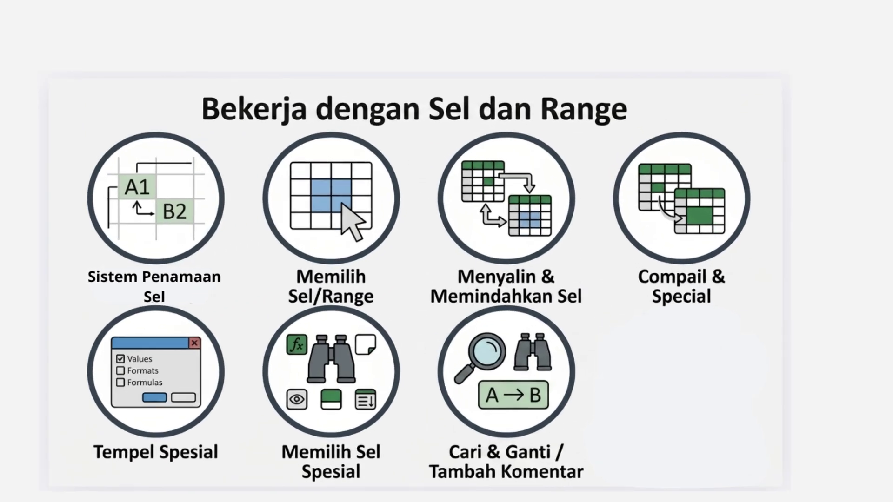
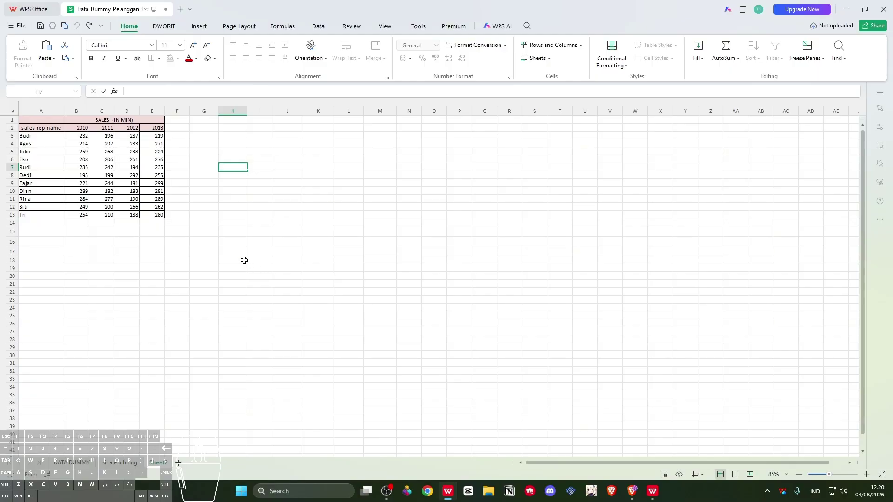
Copy the sales figures in B3:E6 and paste them three times, starting at H8, H13 and H18
drag(82, 136, 158, 159)
key(ctrl+c)
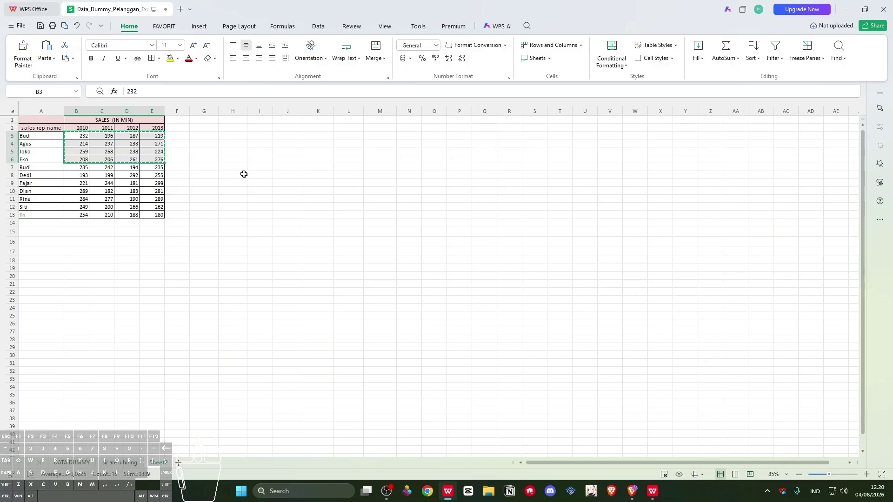
click(238, 176)
key(ctrl+v)
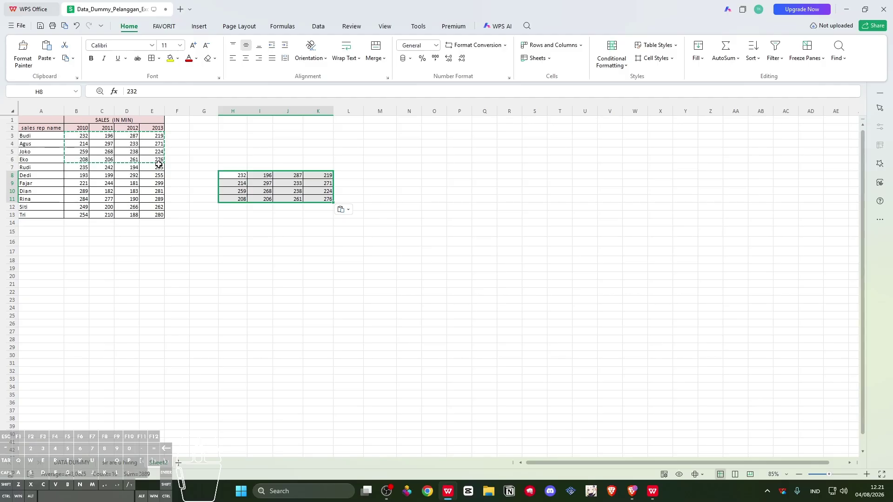
click(231, 215)
key(ctrl+v)
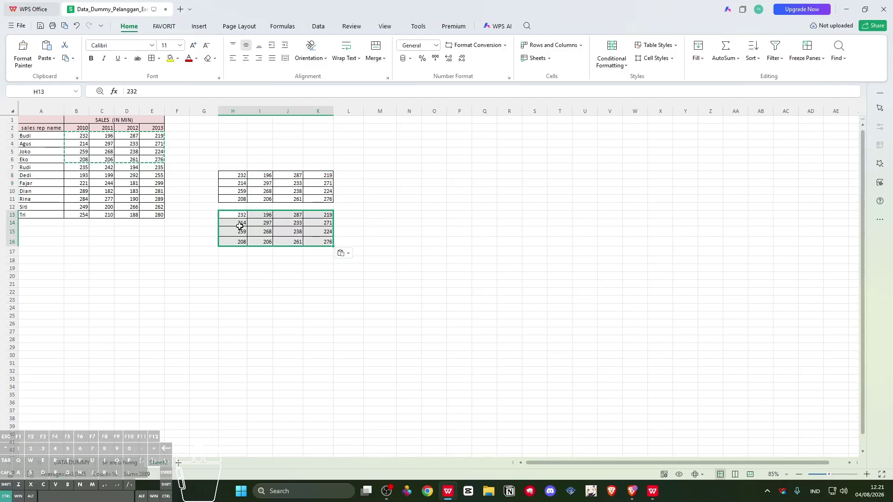
click(240, 258)
key(ctrl+v)
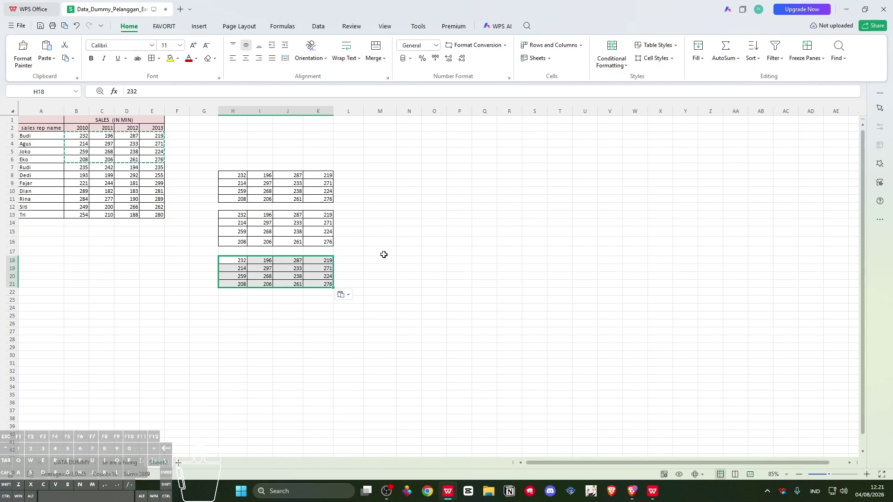
Undo the three pastes of the sales figures
key(ctrl+z)
key(ctrl+z)
key(ctrl+z)
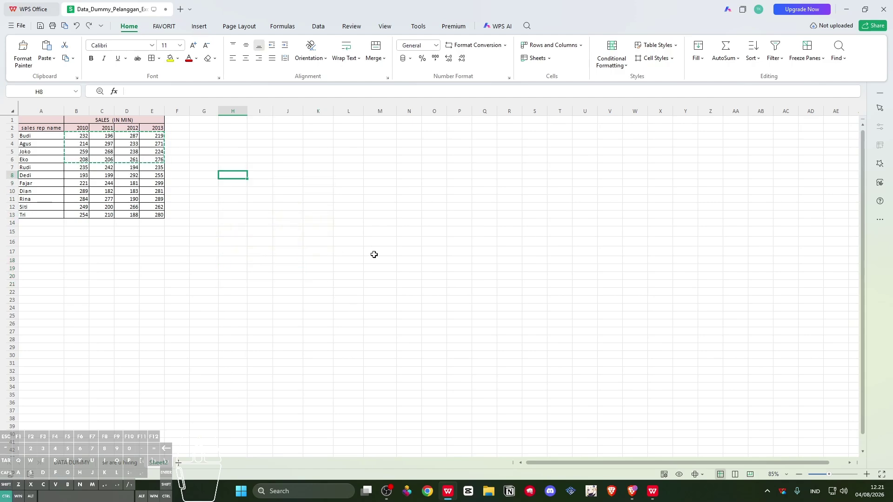
click(196, 216)
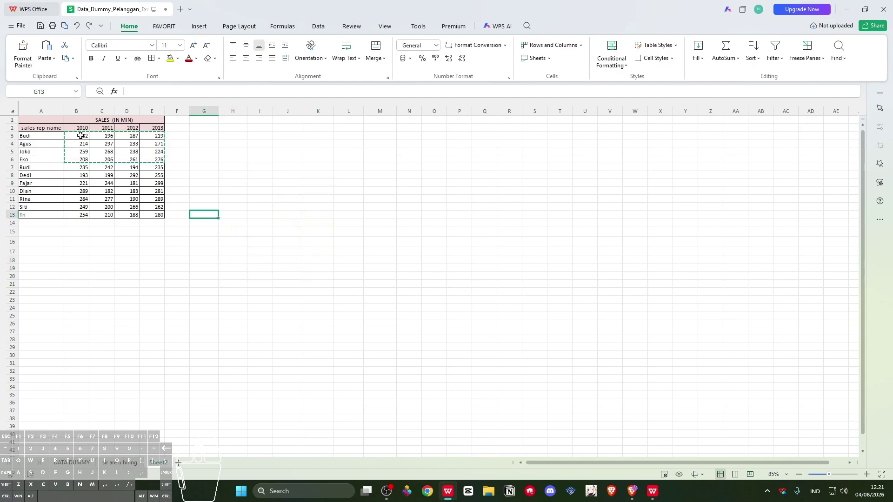
Cut the sales figures in B3:E6 and paste them starting at H9, and undo that move
drag(80, 135, 157, 159)
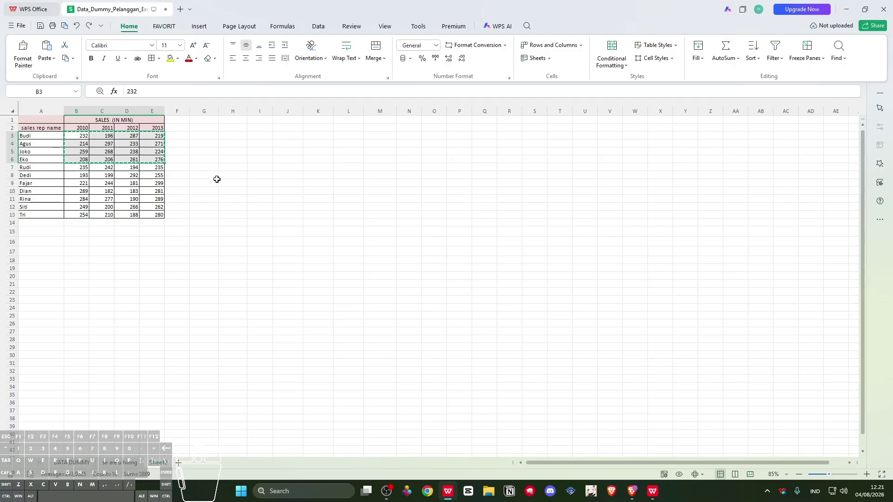
key(ctrl+x)
click(239, 187)
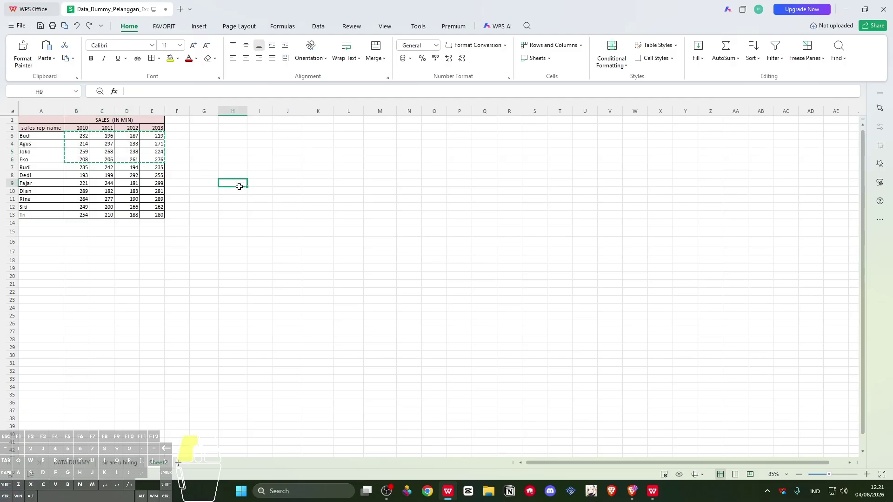
key(ctrl+v)
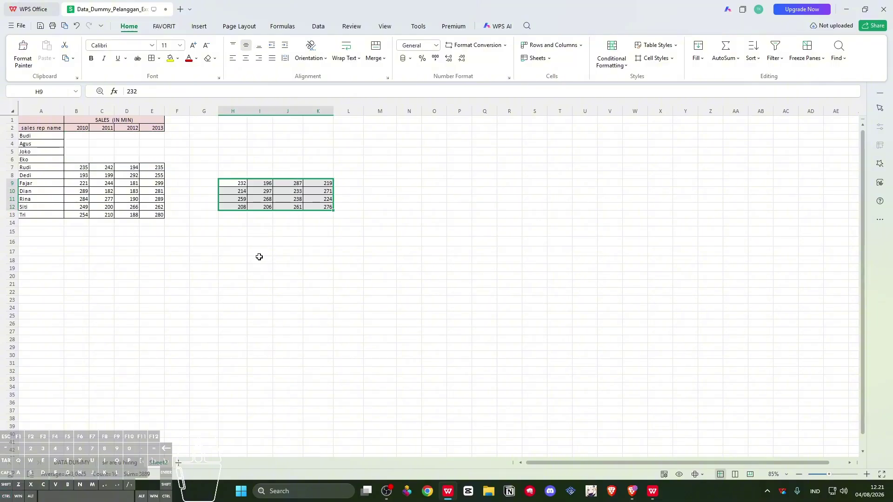
key(ctrl+z)
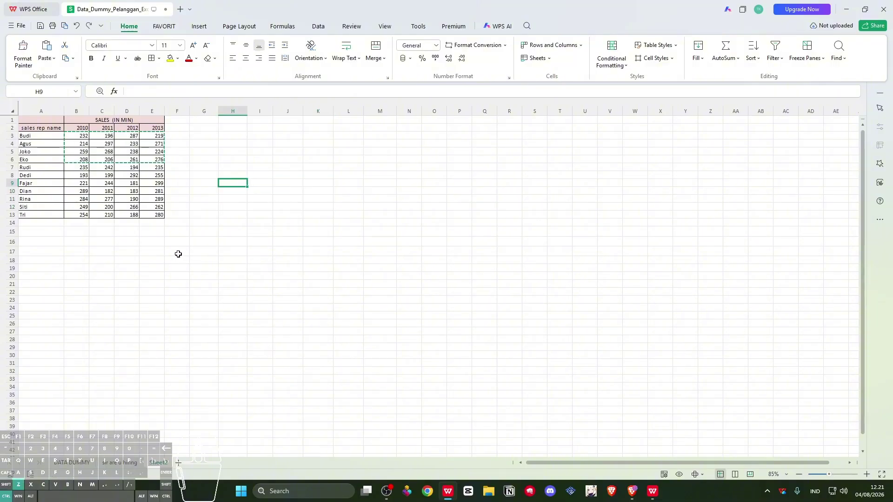
Cut the range B3:E6 and paste it starting at G6, and undo that move
drag(81, 137, 158, 160)
key(ctrl+x)
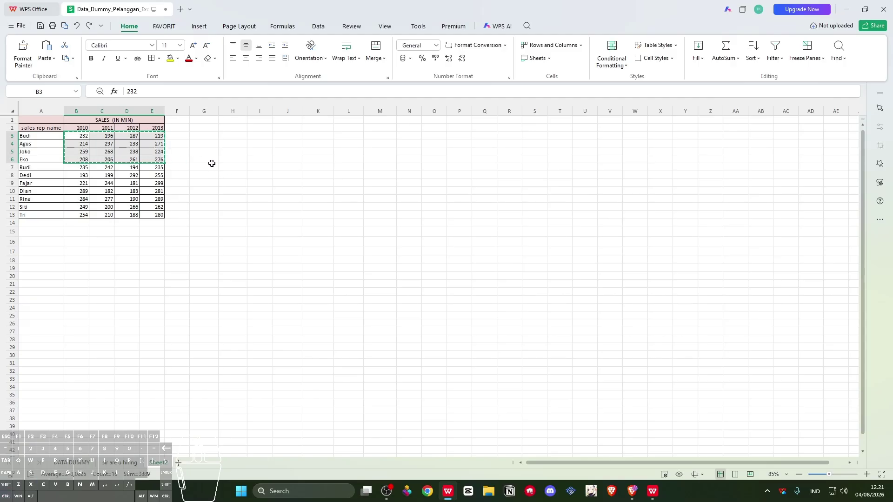
click(209, 160)
key(ctrl+v)
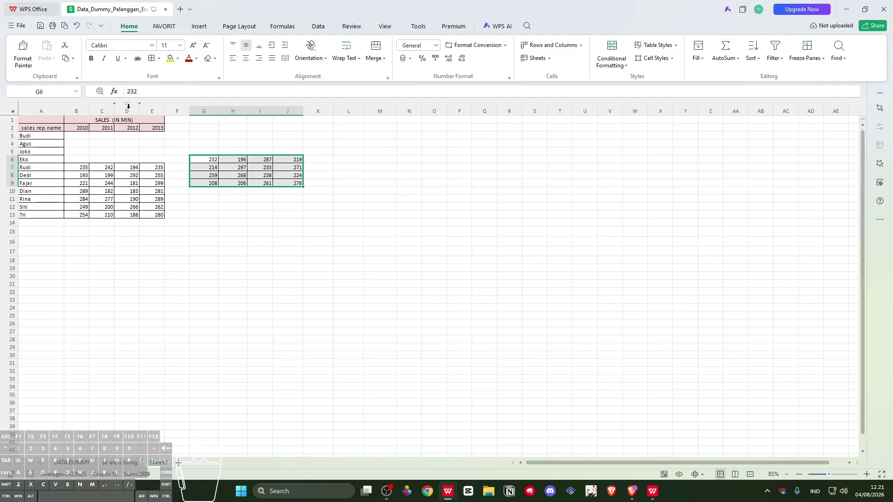
key(ctrl+z)
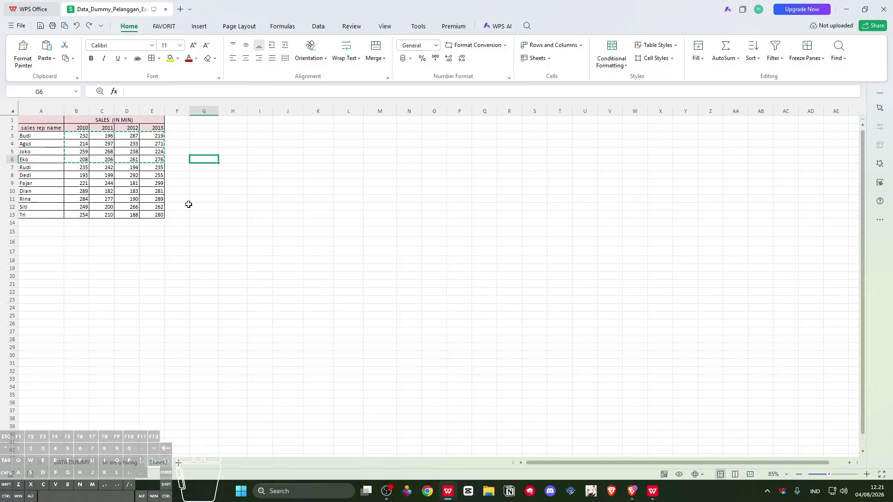
click(294, 241)
key(ctrl+c)
click(289, 276)
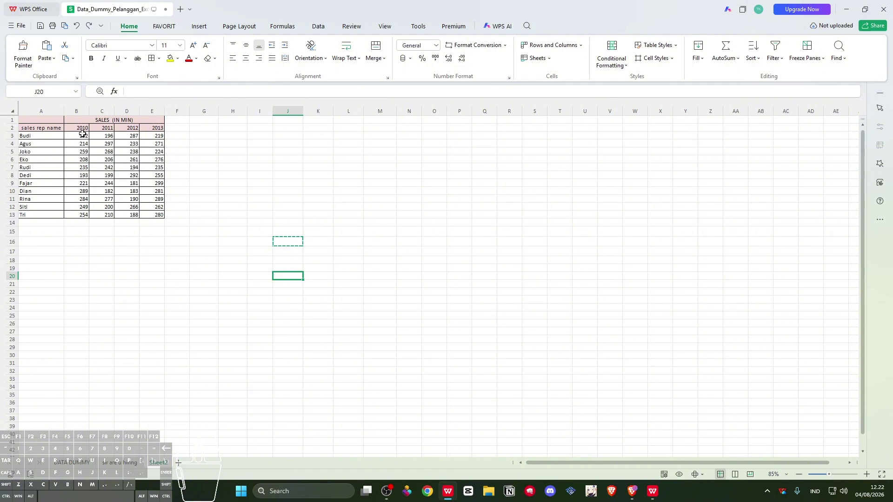
Duplicate the range B3:E6 directly on the sheet at H3:K6 and H9:K12, and move the original to H15:K18
drag(82, 134, 150, 161)
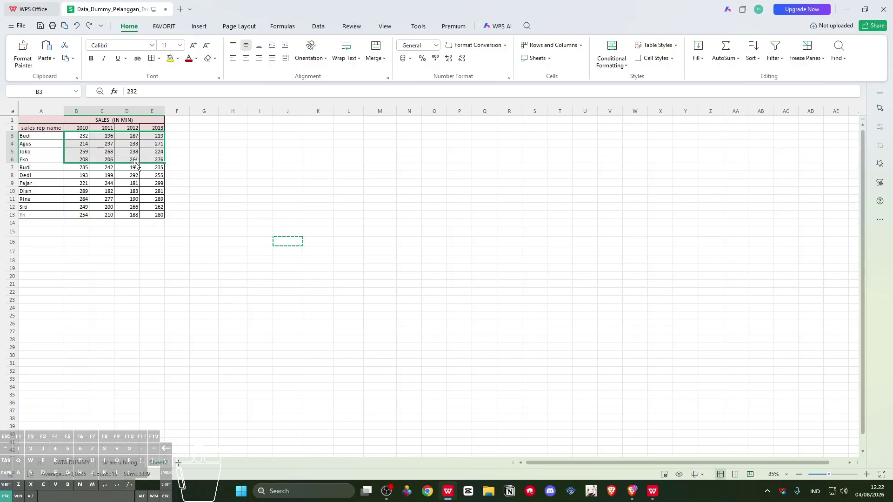
drag(136, 163, 297, 158)
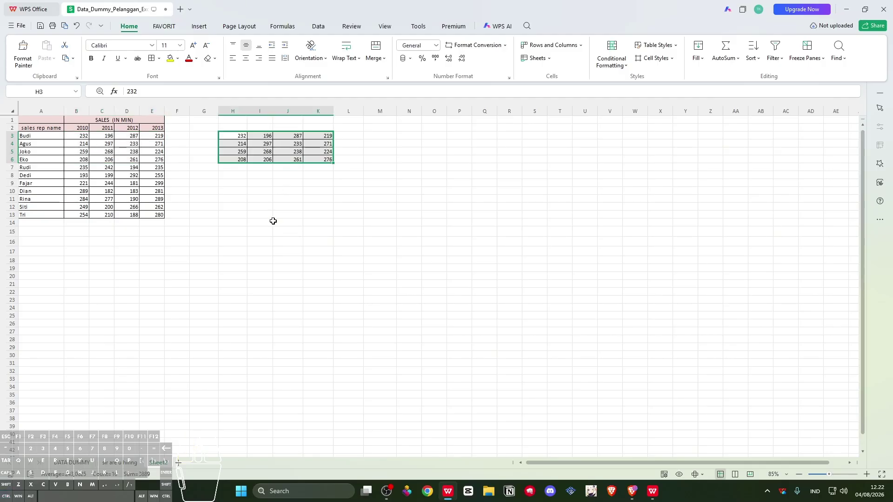
drag(90, 140, 291, 207)
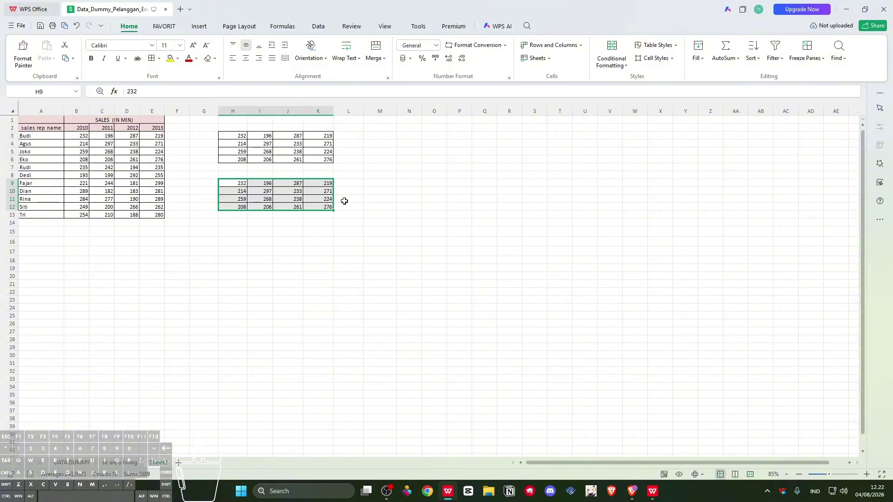
click(242, 222)
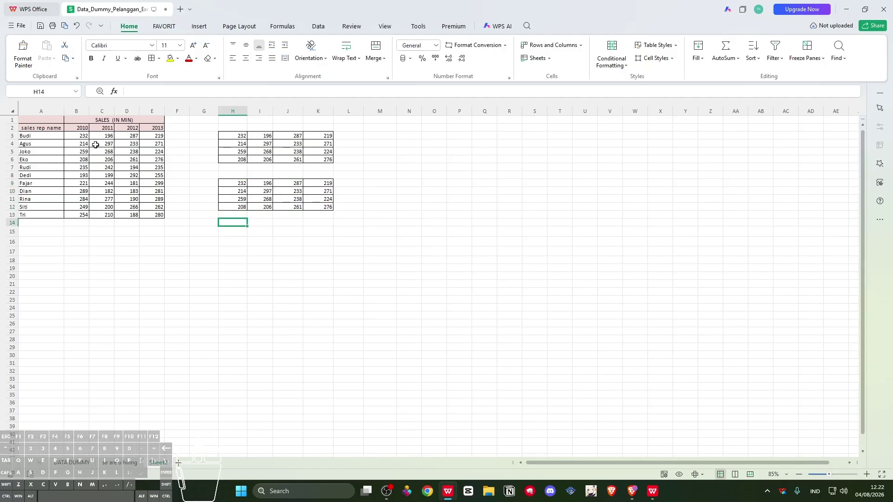
drag(77, 136, 289, 259)
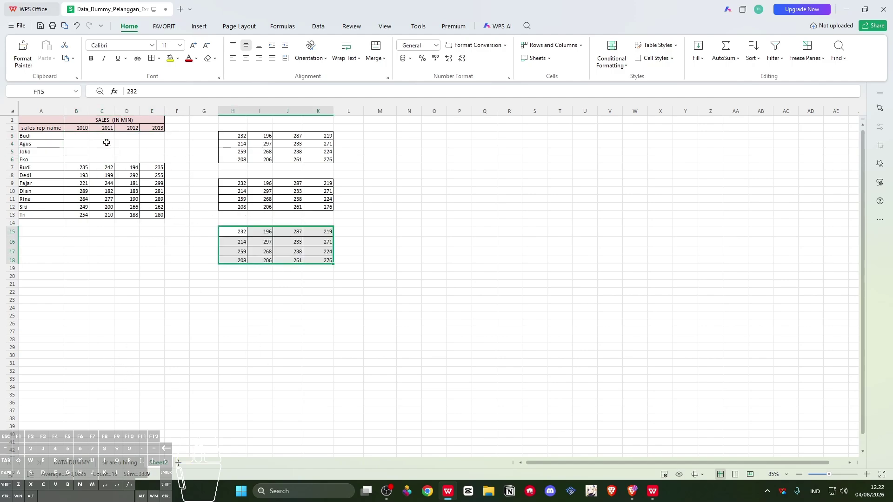
Undo the range move and both range duplicates
key(ctrl+z)
key(ctrl+z)
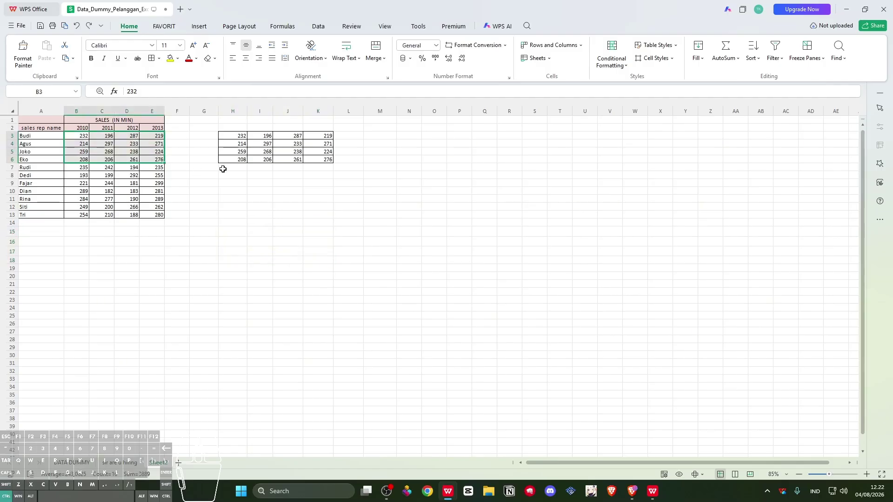
key(ctrl+z)
click(210, 191)
click(265, 191)
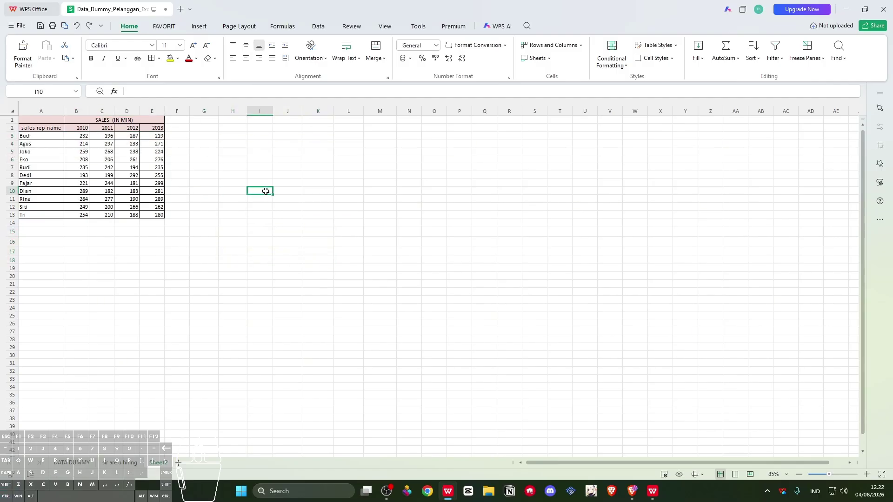
Copy the 2013 sales value in E5 to cell K15
click(151, 153)
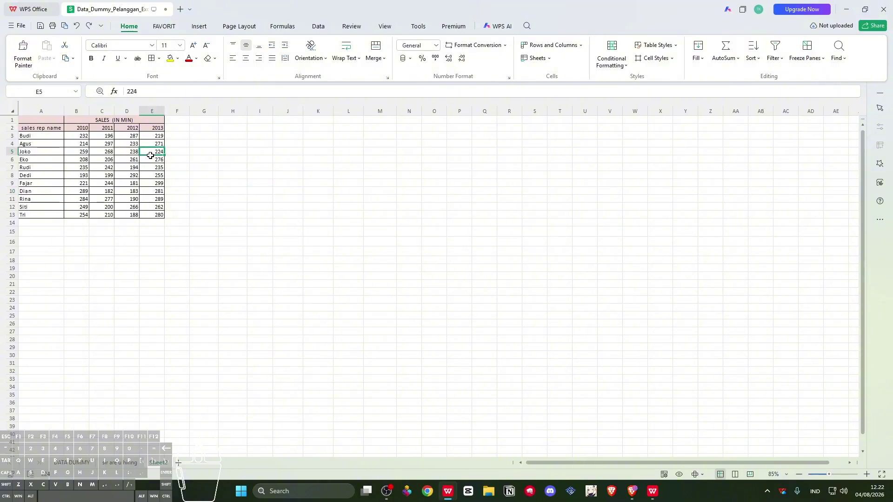
key(ctrl+c)
click(310, 231)
key(ctrl+v)
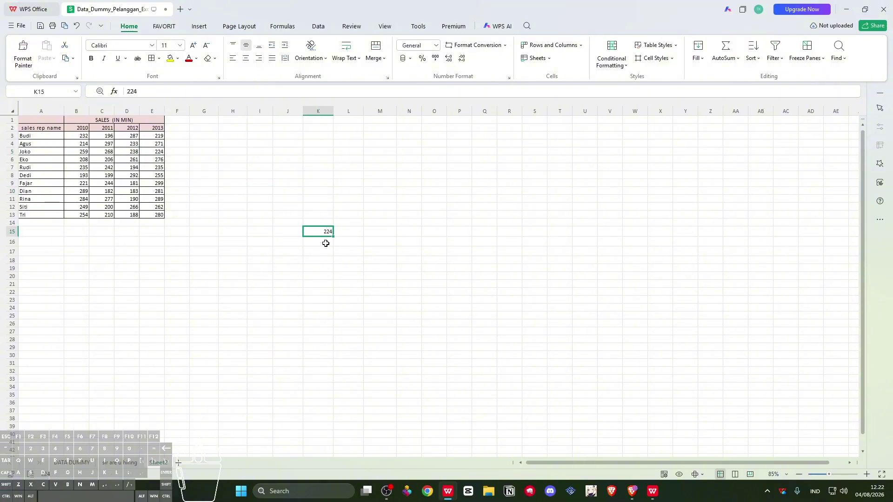
Fill the value of K15 down into K16 and right into L15
click(325, 243)
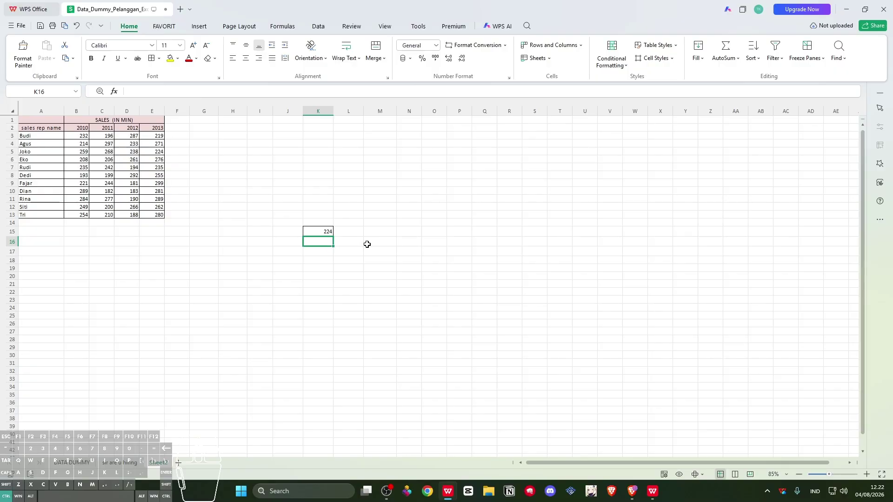
key(ctrl+d)
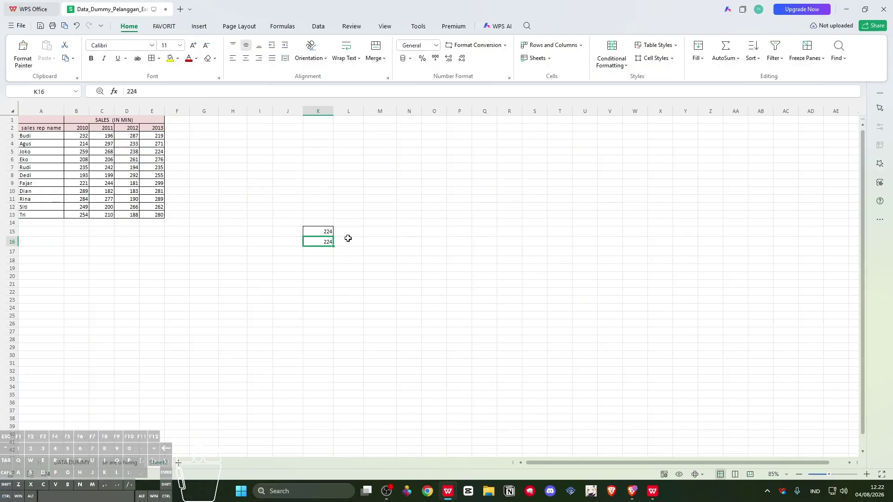
click(349, 231)
key(ctrl+r)
click(320, 222)
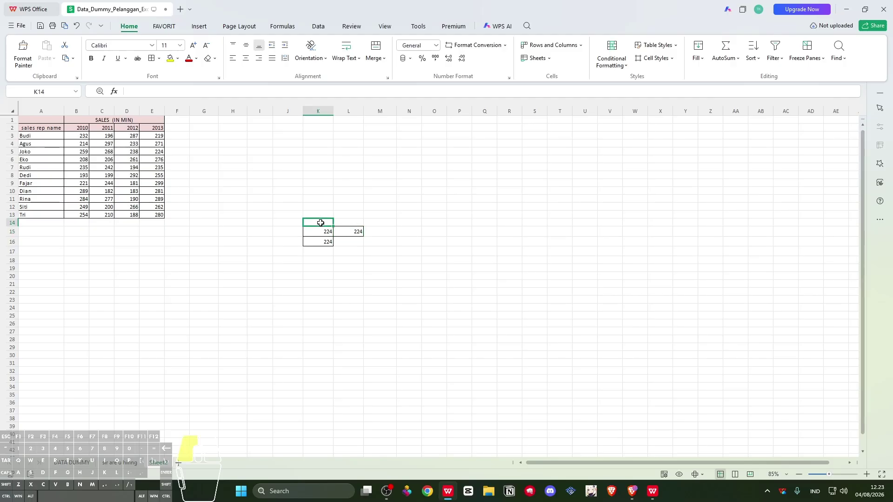
key(ctrl+f)
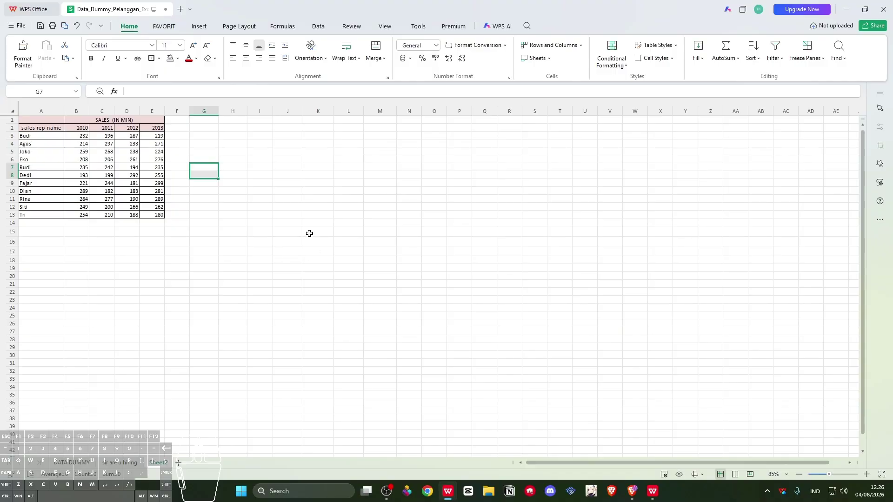
click(298, 222)
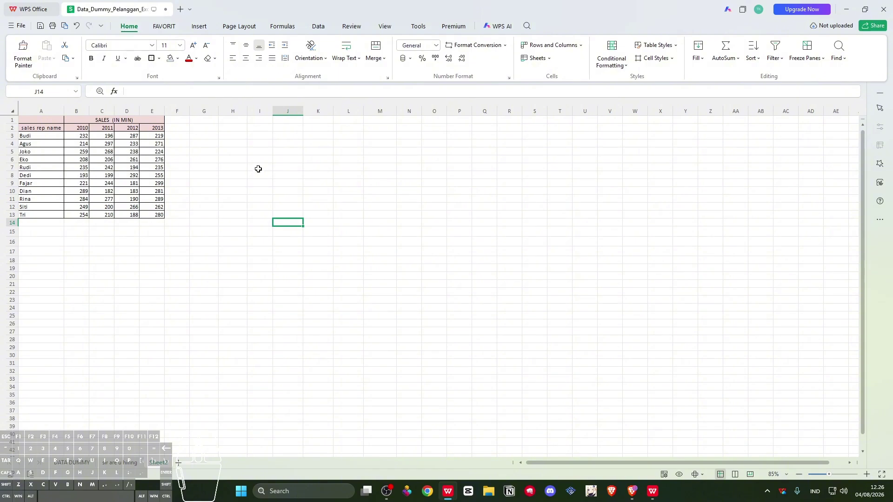
click(257, 168)
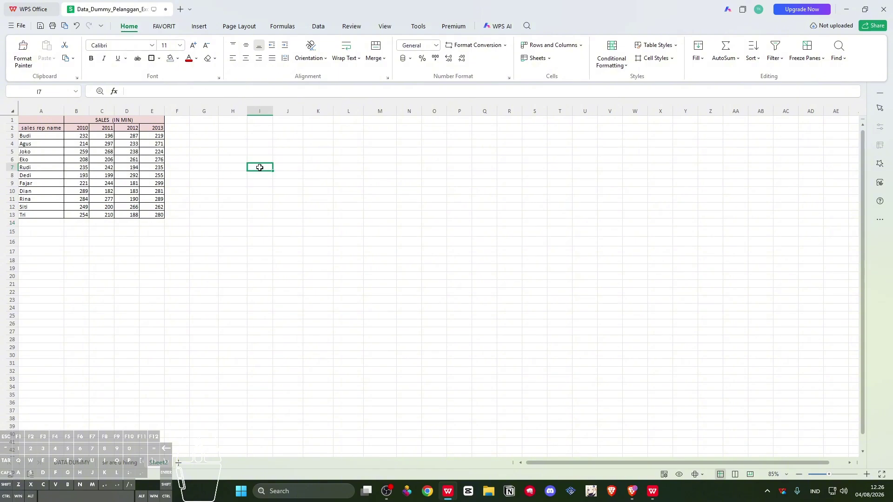
Format the empty range I7:L10 with a light blue fill and a thick outside border
drag(259, 168, 351, 189)
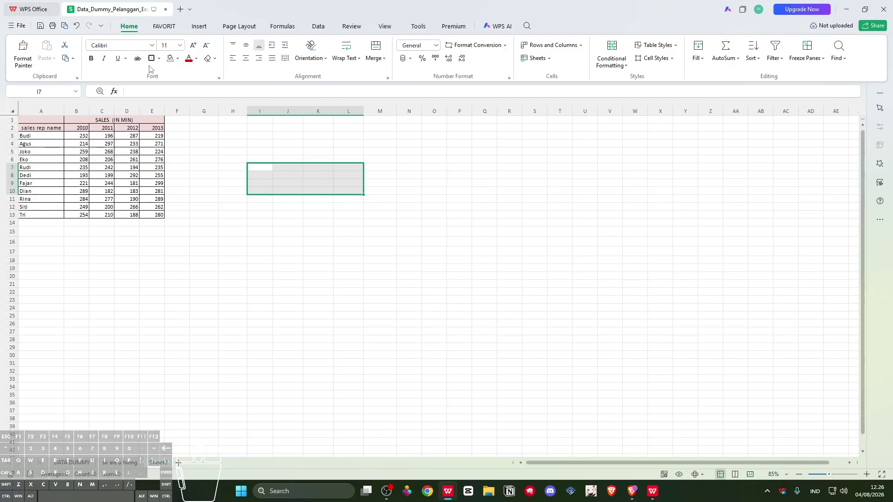
click(171, 59)
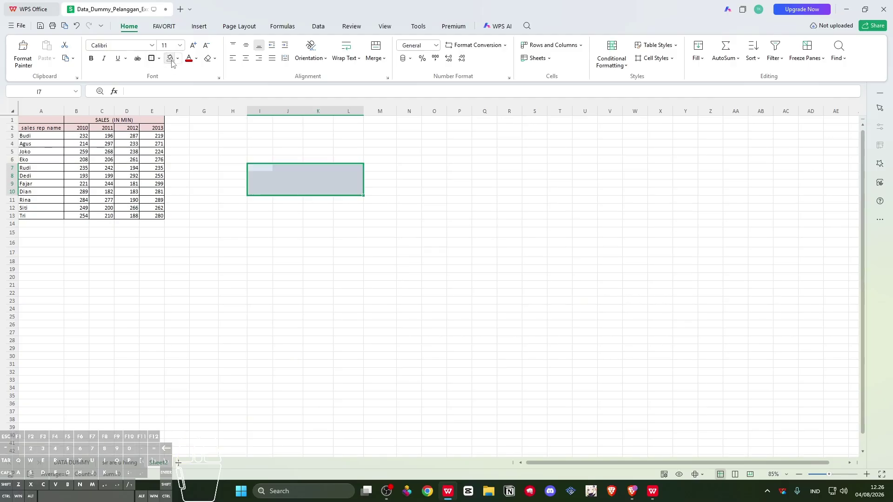
Copy the range B3:E6 onto the shaded range I7:L10 with its source formatting and undo the paste
drag(84, 136, 153, 161)
key(ctrl+c)
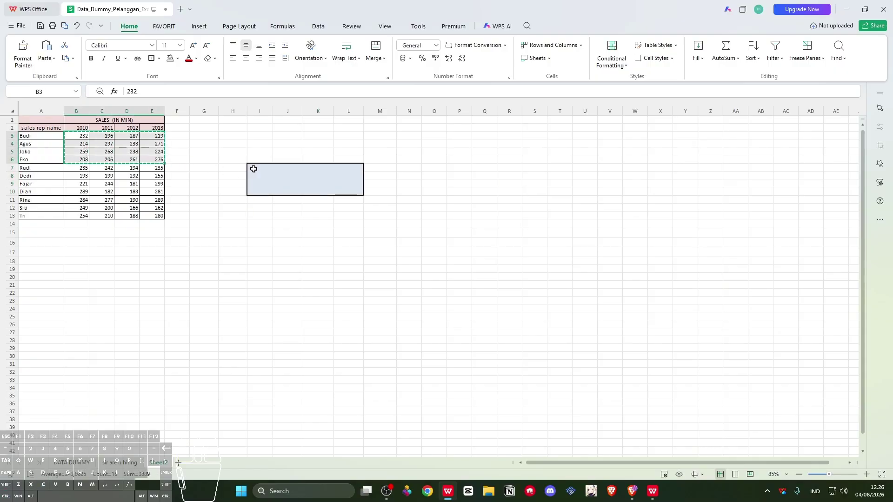
drag(251, 168, 351, 190)
key(ctrl+v)
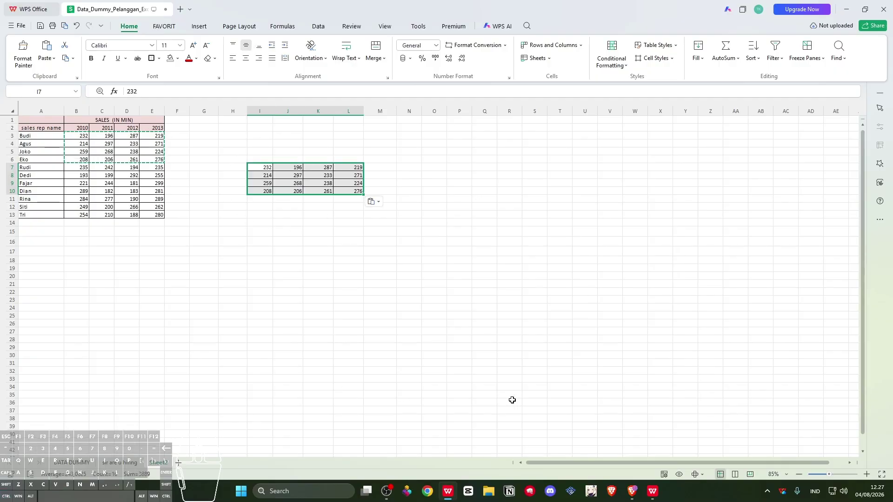
key(ctrl+z)
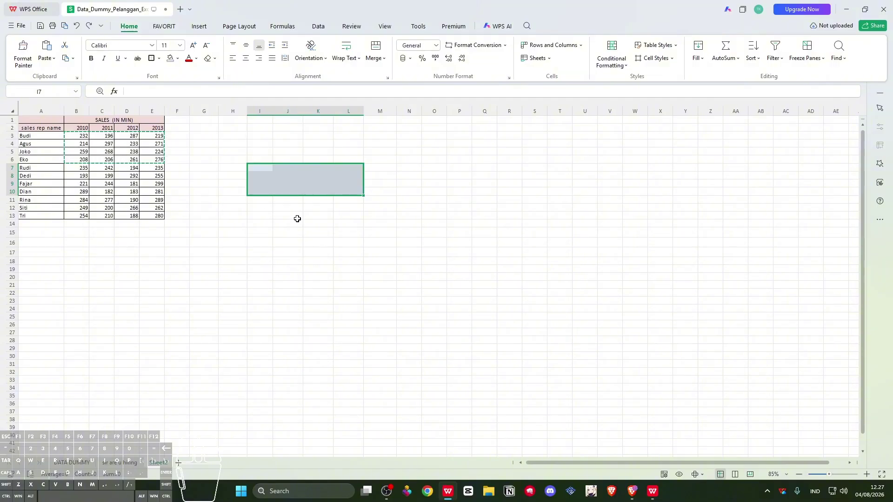
Paste the copied sales range at I7 as values only, keeping the shaded range's own formatting
click(258, 167)
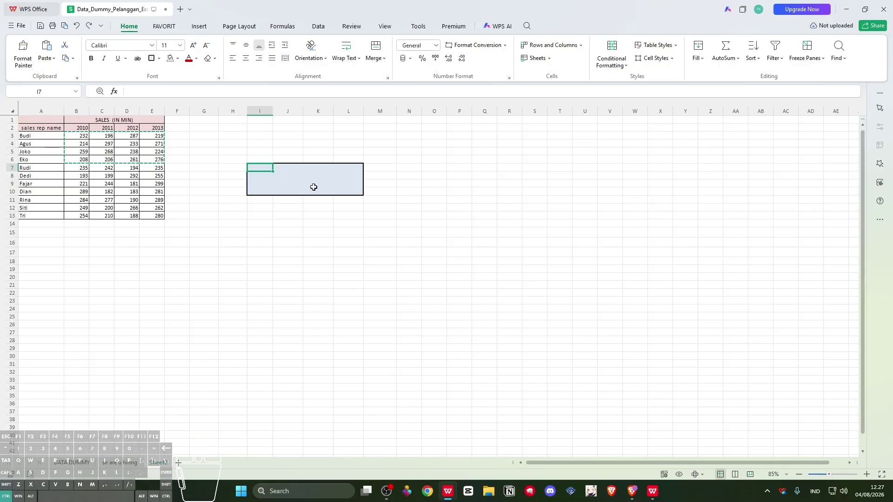
key(ctrl+v)
click(374, 202)
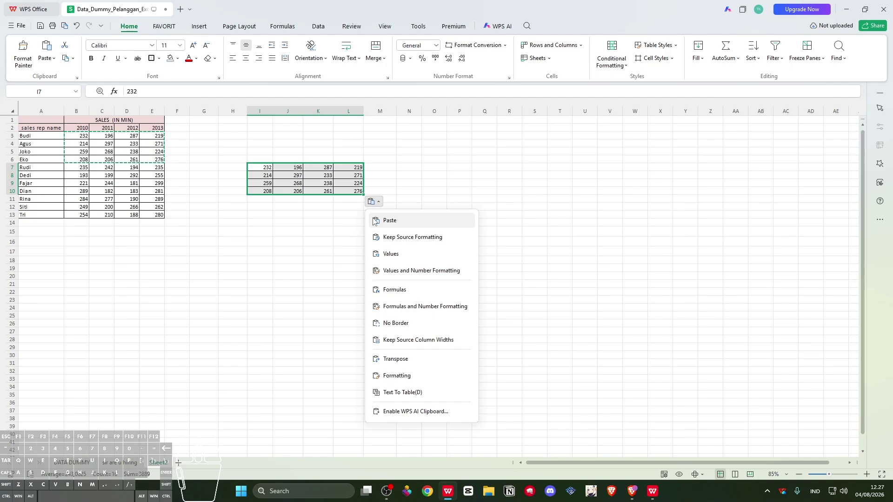
click(403, 256)
click(305, 256)
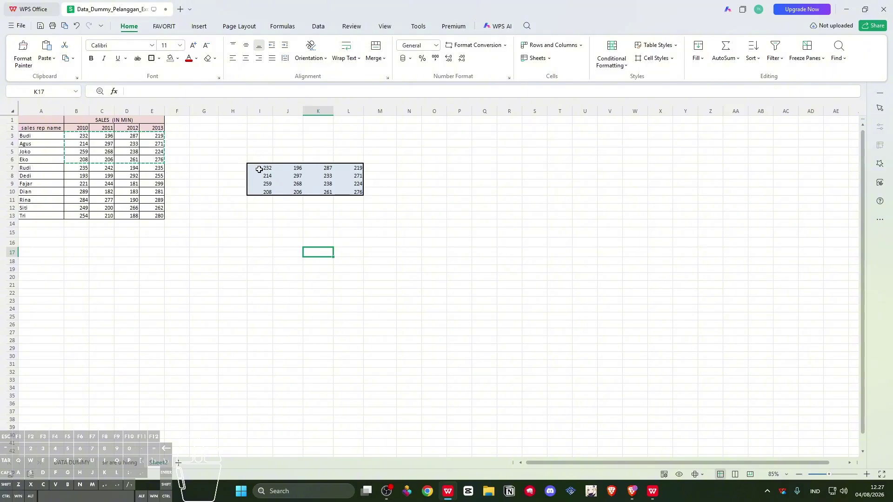
Remove the pasted values and the shading from the range I7:L10
drag(258, 168, 347, 195)
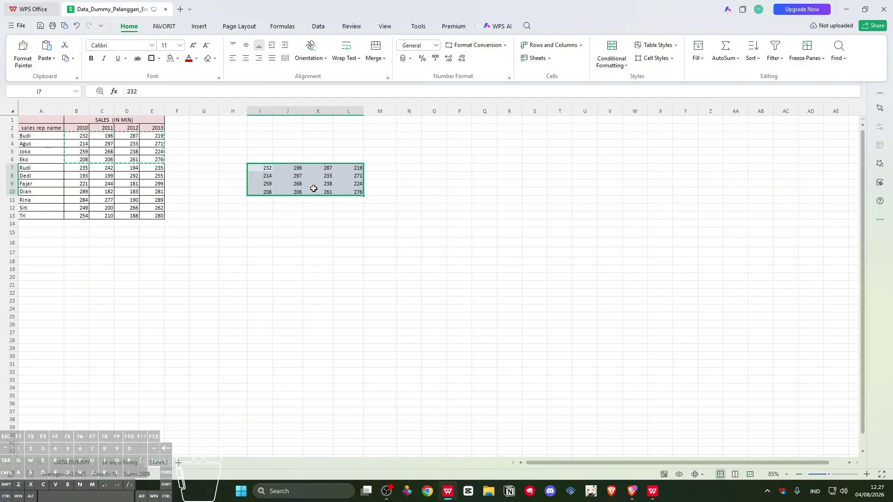
click(281, 222)
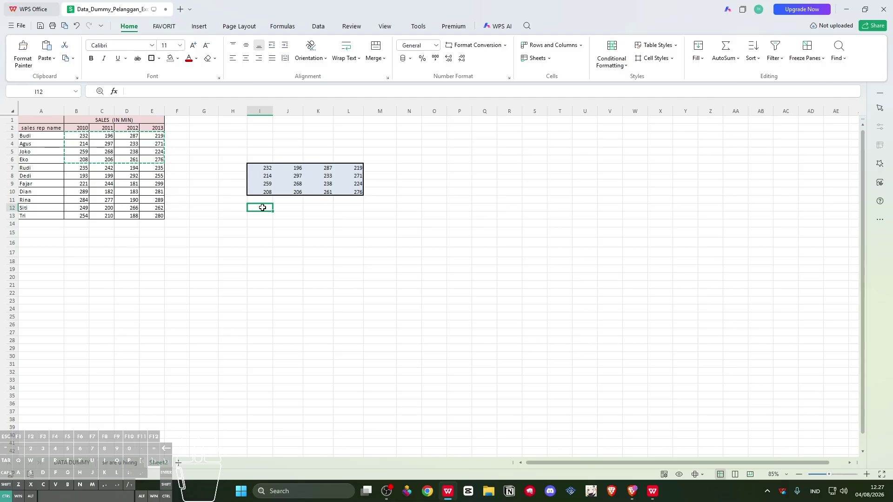
key(ctrl+z)
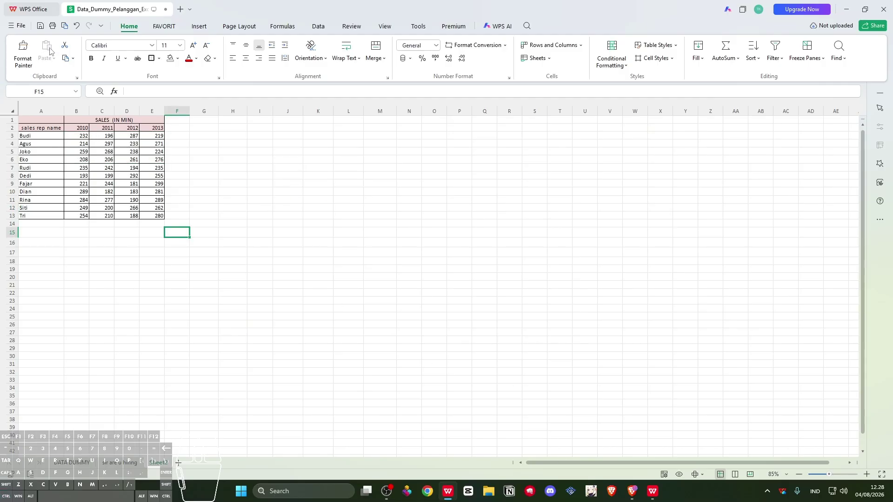
Copy the 2012 sales value in D5 to cell H10 and try repeating the paste at H14 and I16
drag(75, 138, 116, 167)
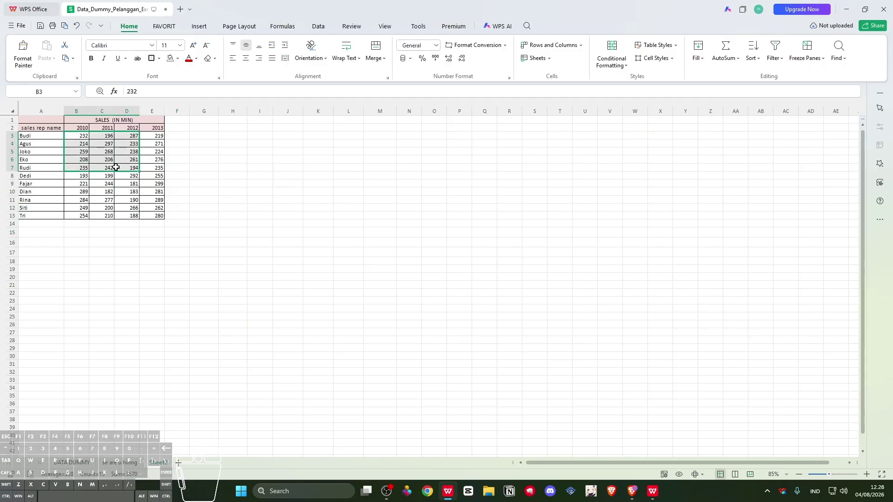
click(124, 153)
key(ctrl+c)
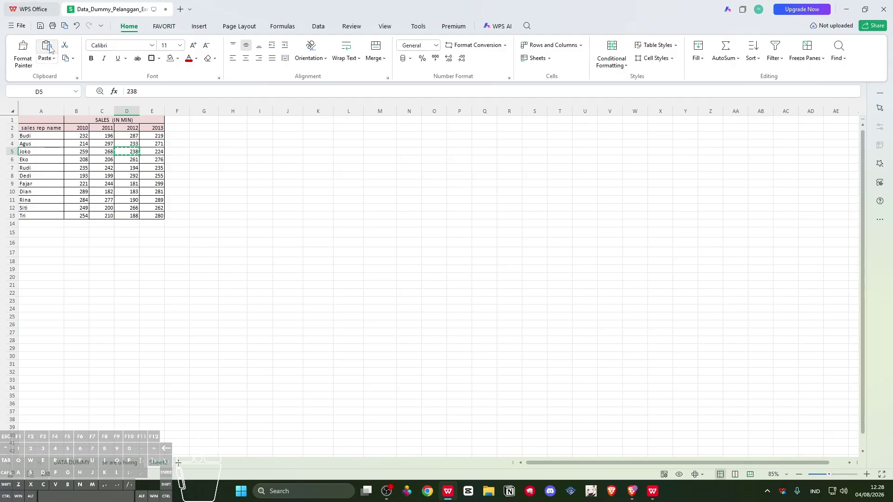
click(233, 191)
key(ctrl+v)
ctrl+click(233, 222)
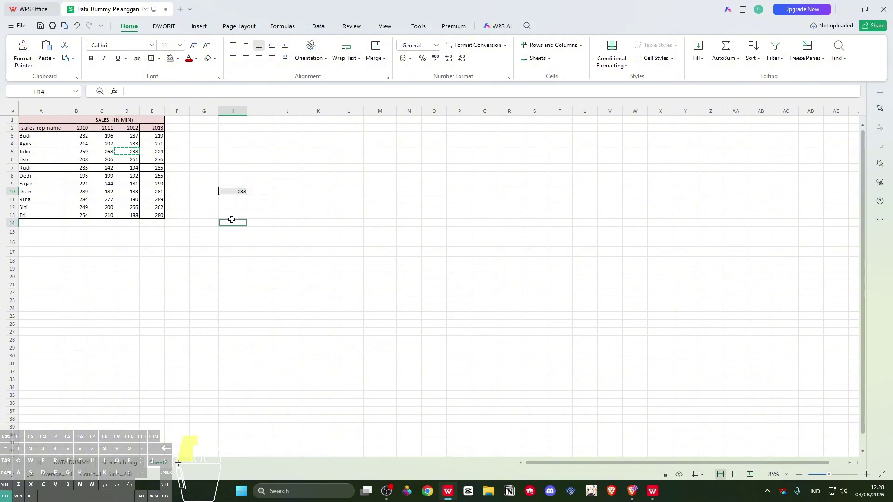
key(ctrl+v)
ctrl+click(256, 241)
key(ctrl+v)
Undo the pasted copies of the D5 value and redo the clearing of the area beside the sales table
key(ctrl+z)
key(ctrl+z)
key(ctrl+z)
key(ctrl+z)
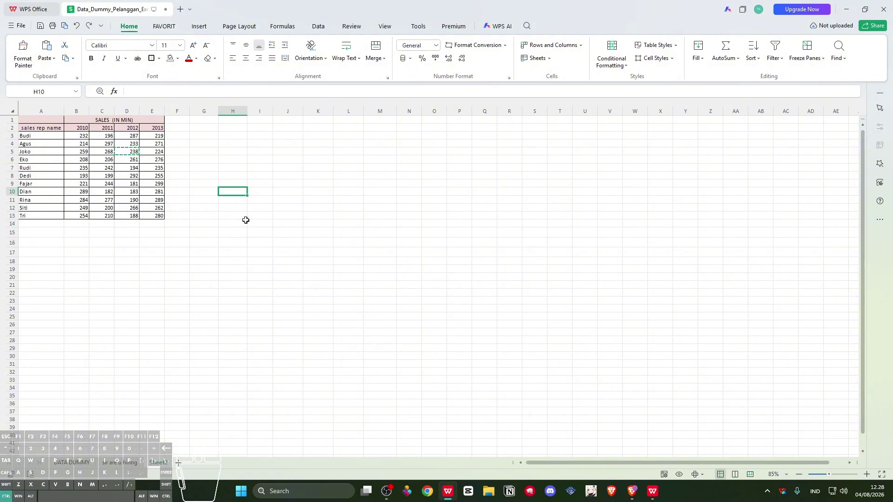
key(ctrl+y)
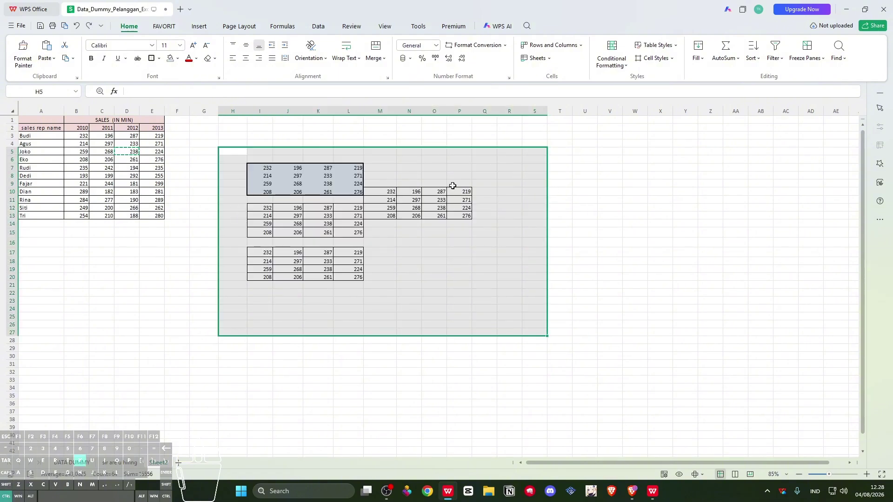
click(136, 191)
click(129, 152)
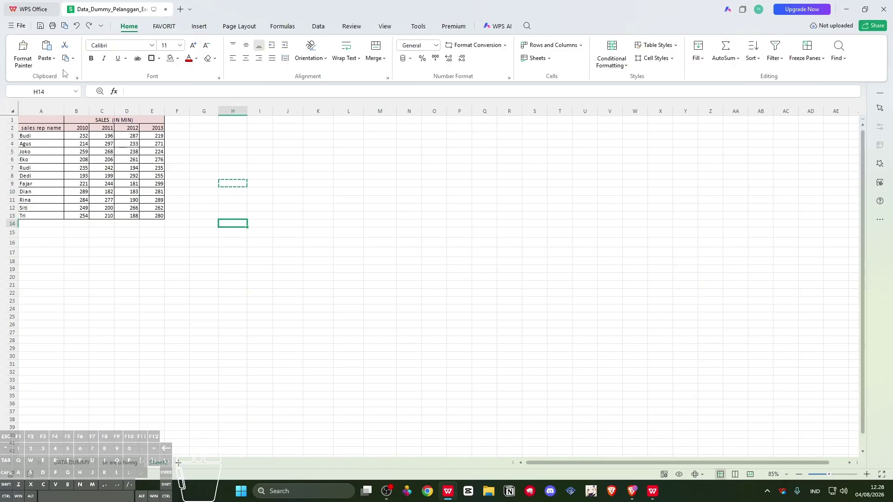
click(280, 233)
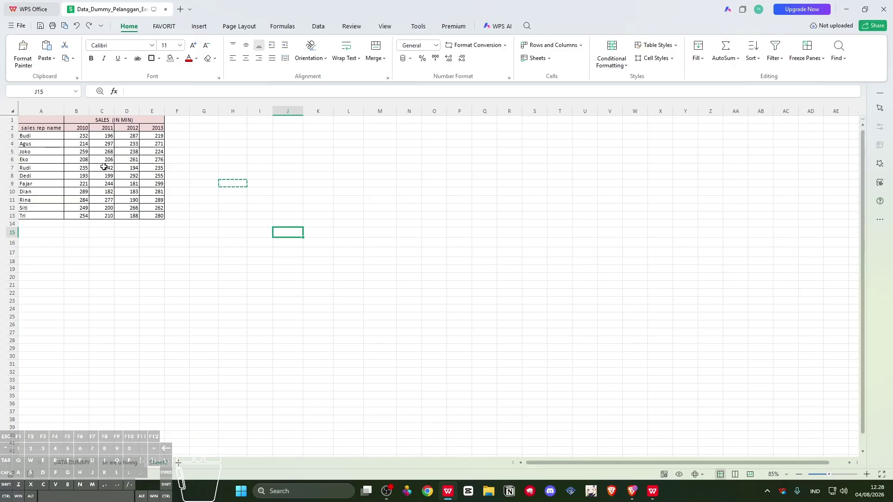
Copy the range B3:E6, paste it at H7 with its formatting, and undo the paste
drag(87, 136, 149, 160)
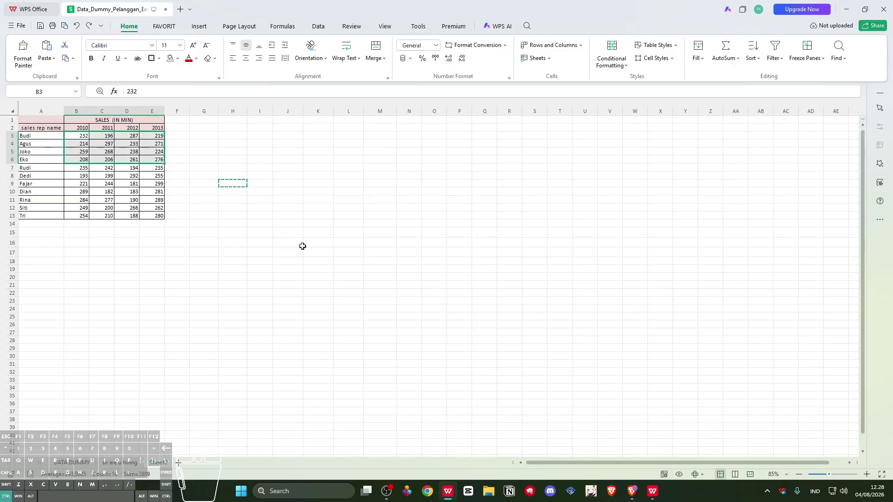
key(ctrl+c)
click(232, 175)
click(232, 183)
click(233, 168)
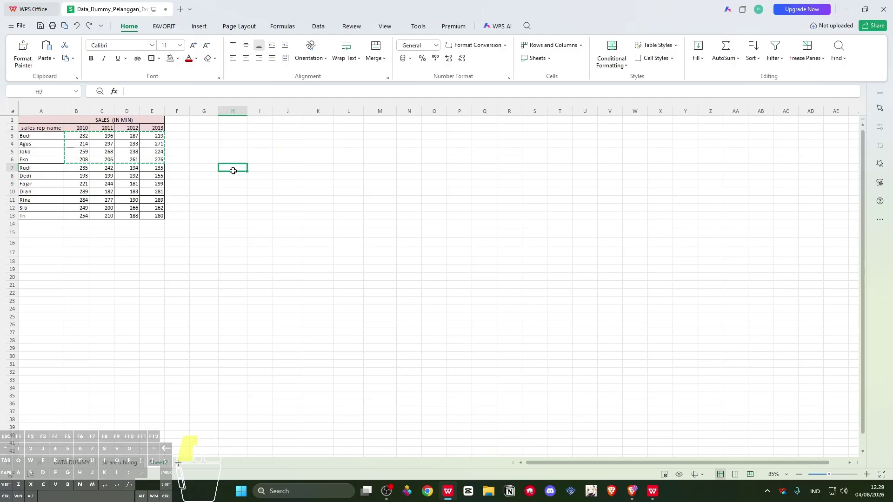
key(ctrl+v)
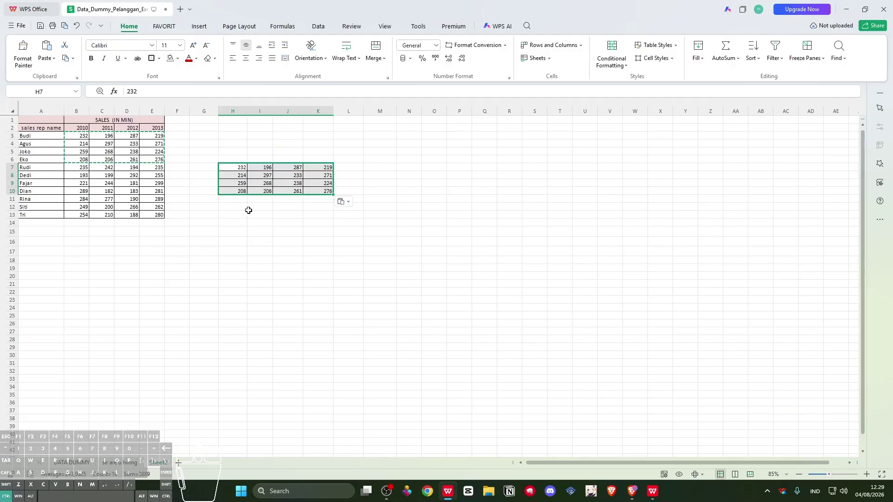
key(ctrl+z)
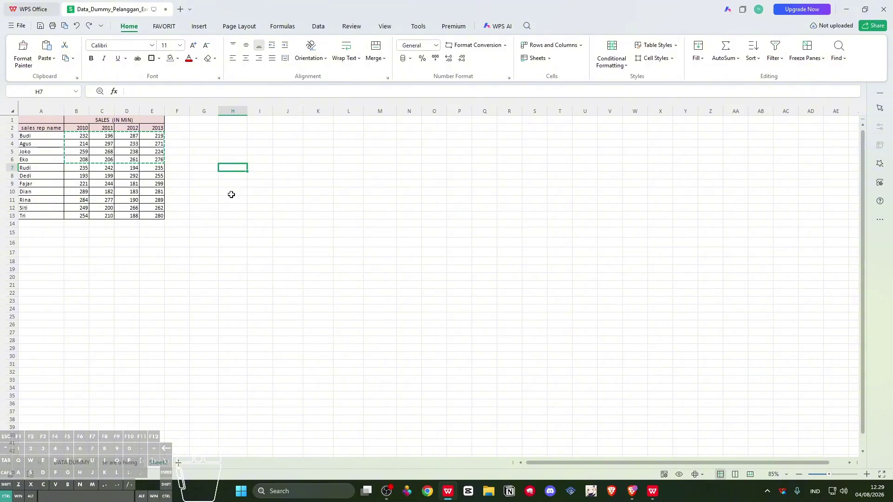
Paste the copied sales range at H7 using Paste Special with the Values option and no operation
key(ctrl+alt+v)
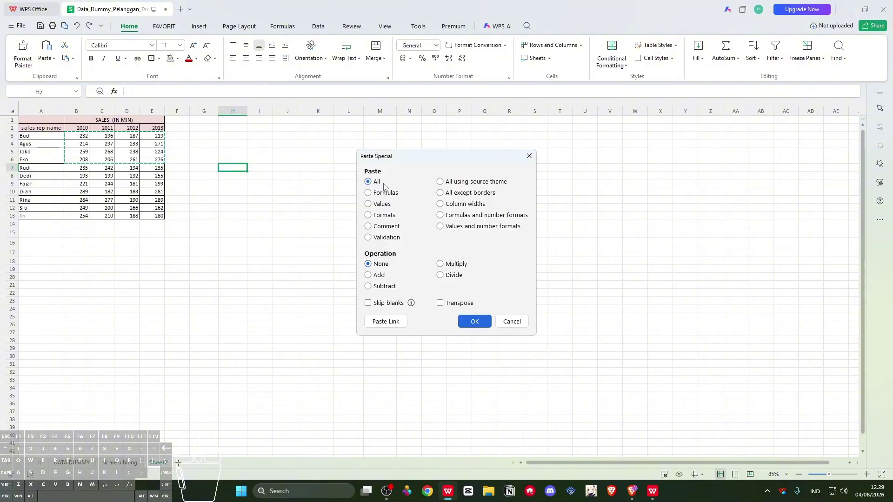
drag(382, 161, 443, 173)
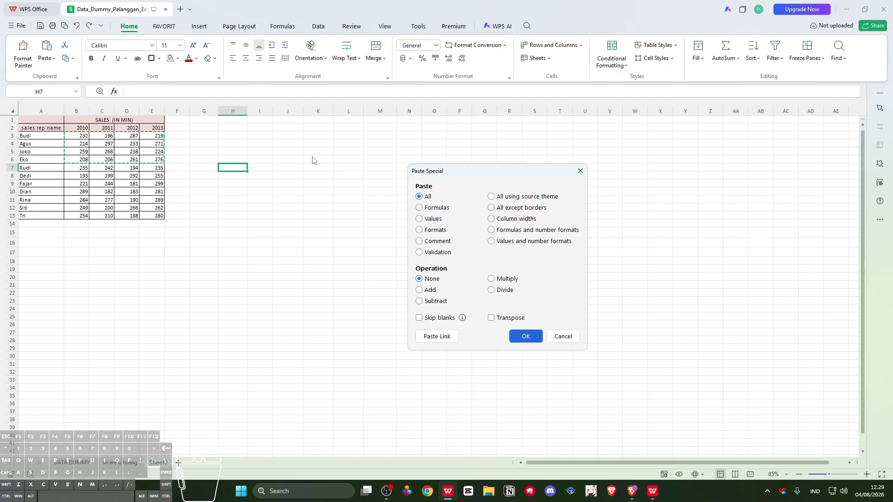
click(435, 210)
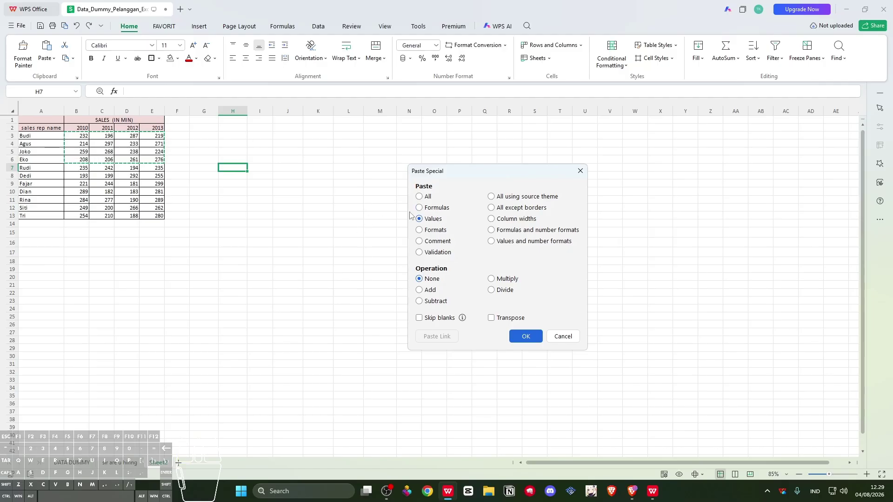
click(439, 235)
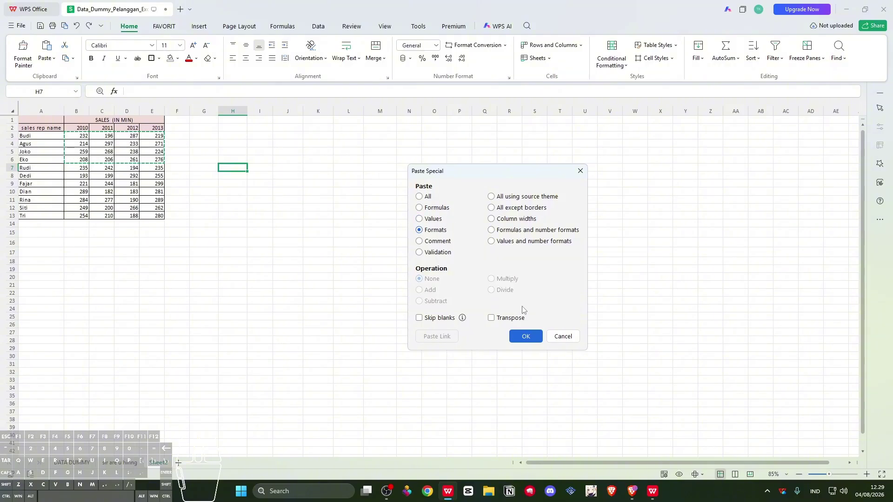
click(432, 218)
click(526, 336)
click(318, 259)
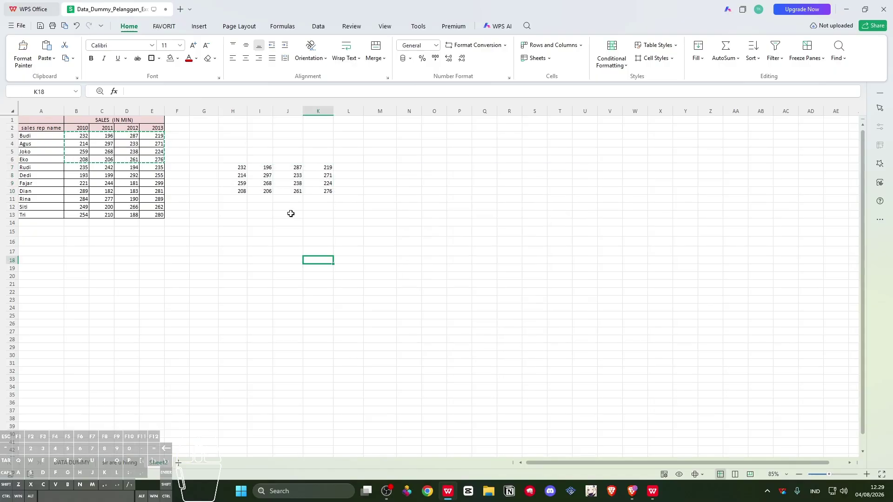
drag(242, 168, 322, 191)
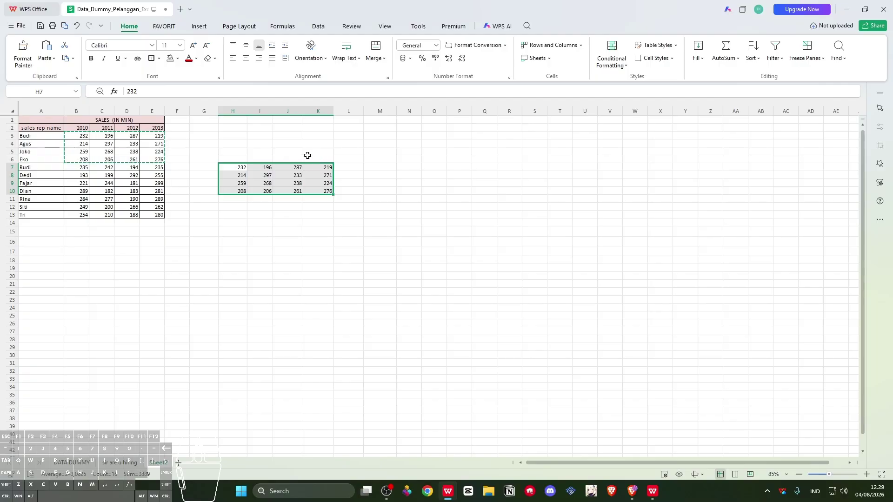
Enter 1000000 in cell K4 above the pasted values
click(324, 142)
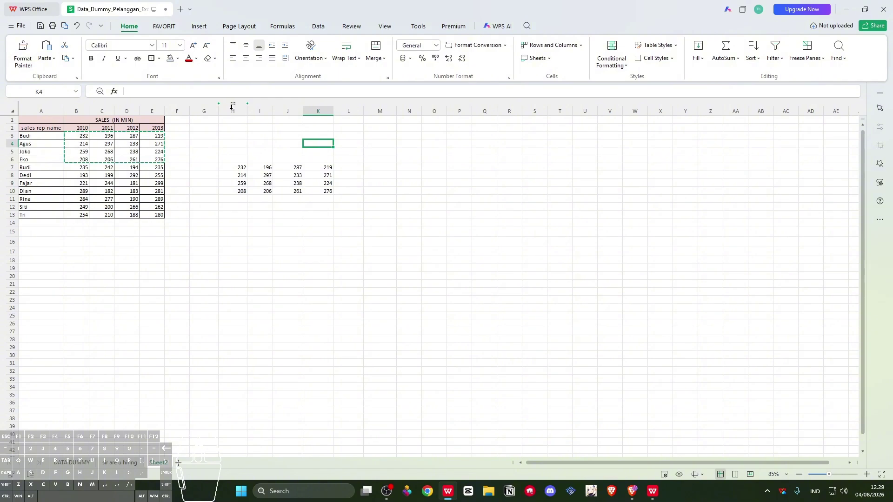
click(164, 91)
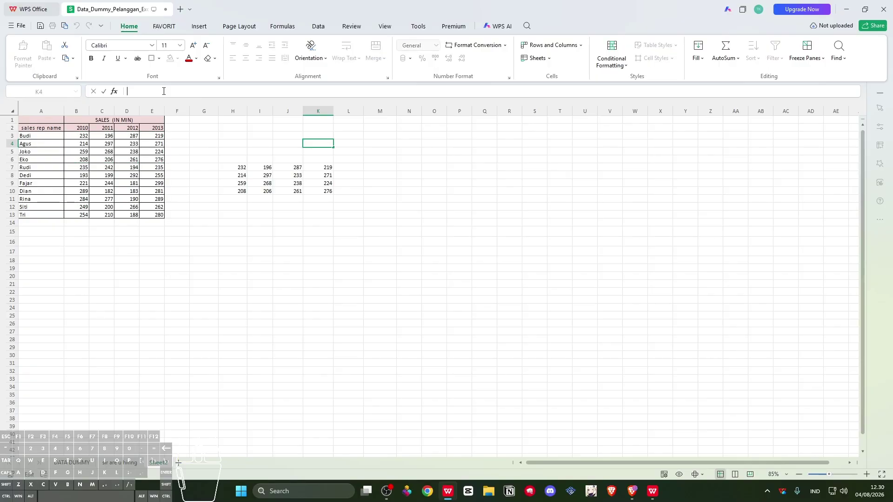
text(1000000)
key(Return)
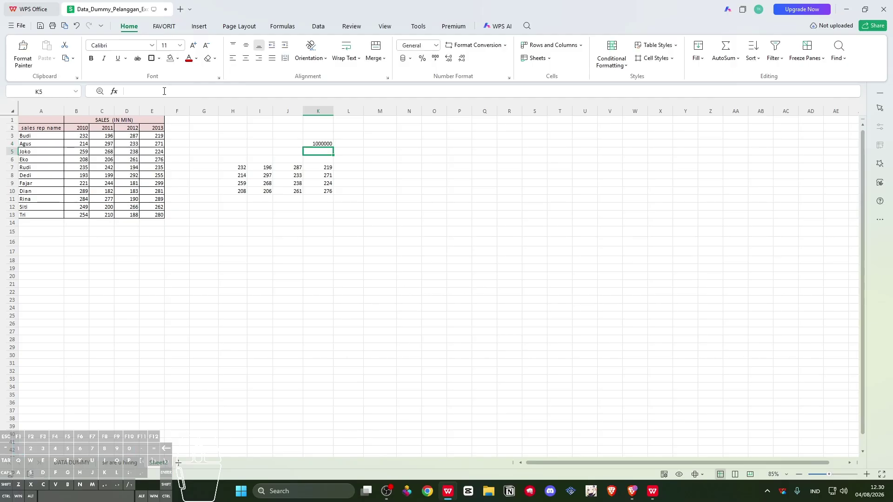
Copy K4 and multiply the values in H7:K10 by it using Paste Special with the Multiply operation
click(326, 144)
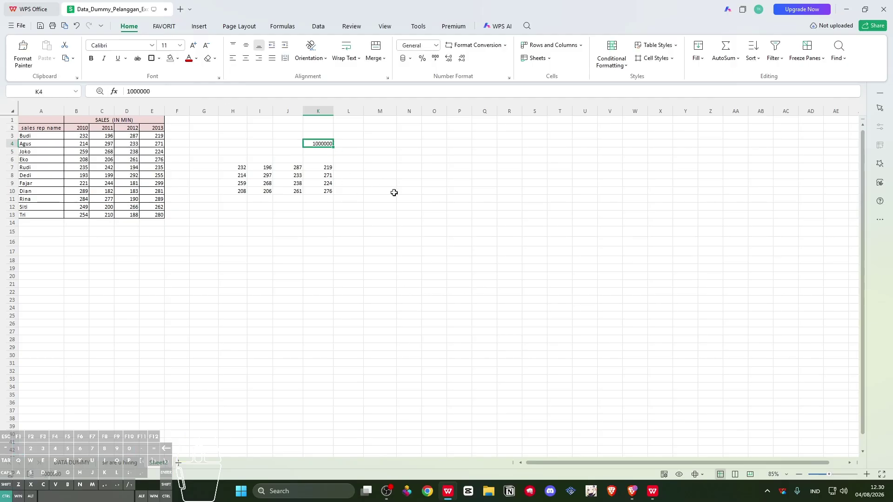
key(ctrl+c)
click(237, 170)
drag(237, 170, 321, 193)
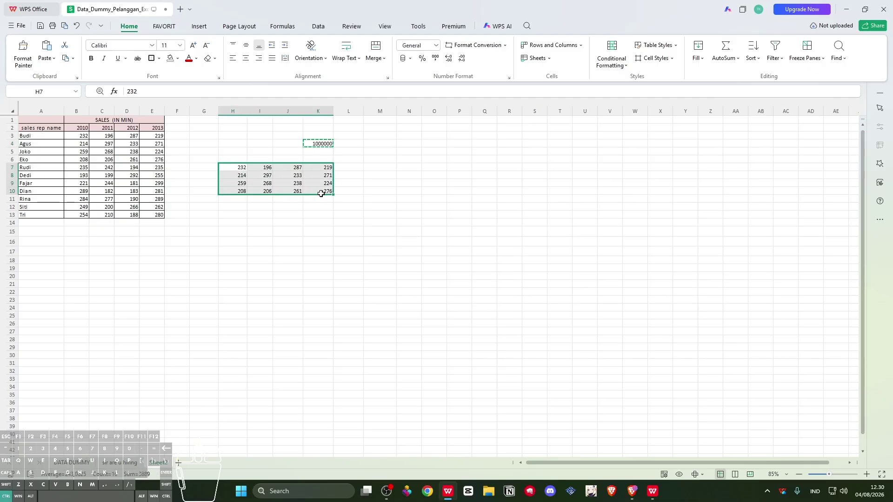
key(ctrl+alt+v)
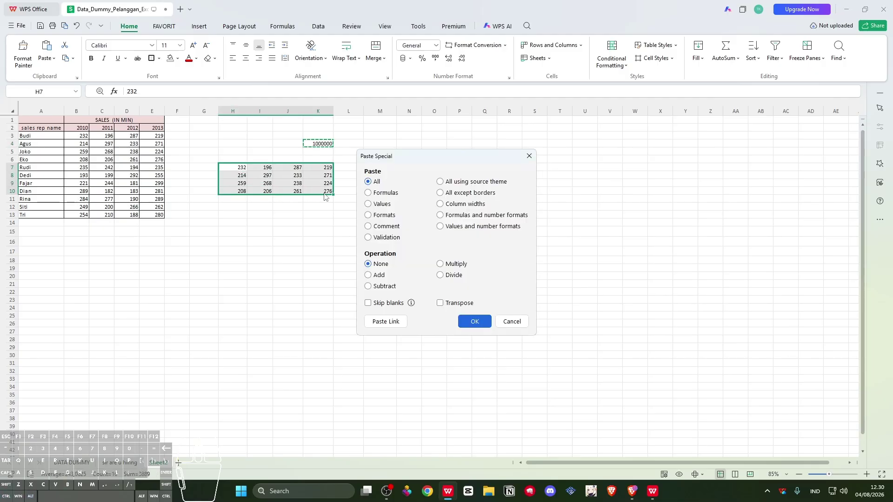
click(456, 264)
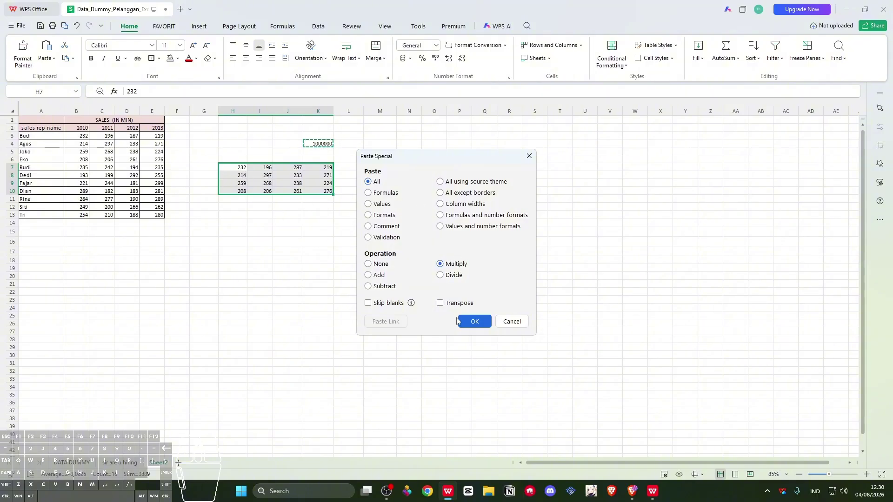
click(473, 320)
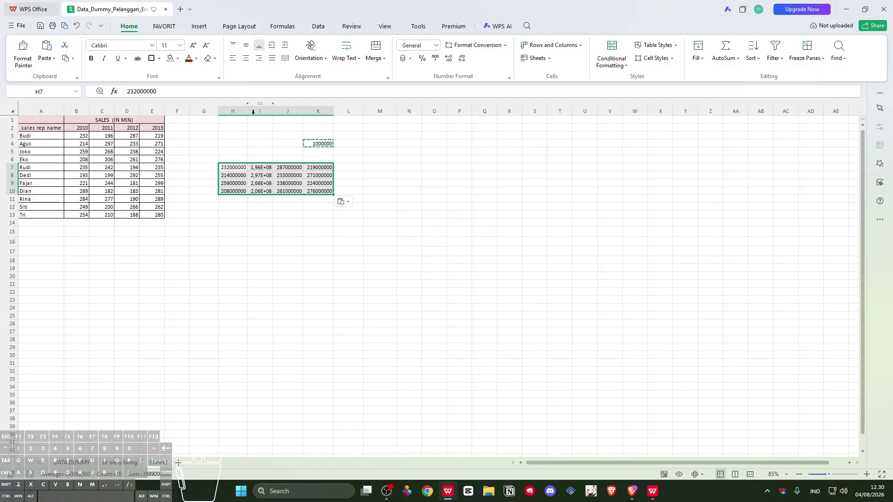
Auto-fit the widths of columns H to K to their contents
double_click(273, 110)
drag(233, 111, 323, 113)
double_click(306, 112)
double_click(307, 112)
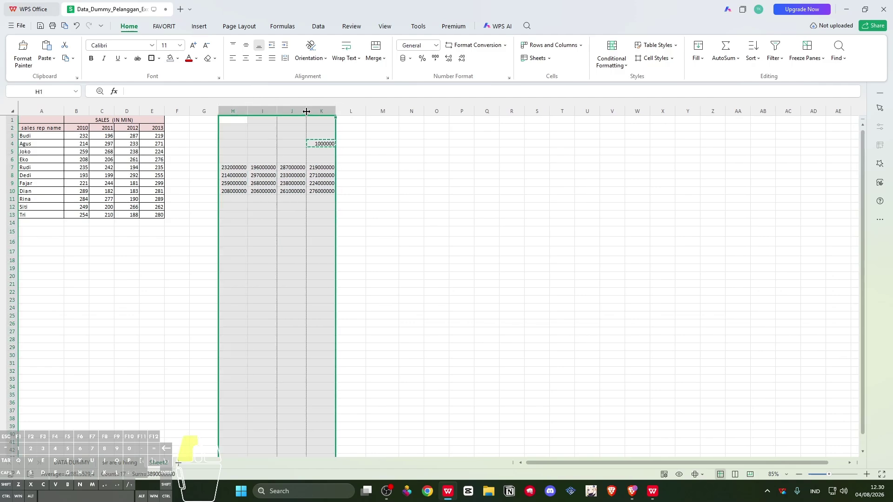
click(389, 225)
Apply the thousands separator format to H7:K10 and auto-fit columns H to K to the formatted numbers
drag(232, 169, 329, 190)
click(435, 58)
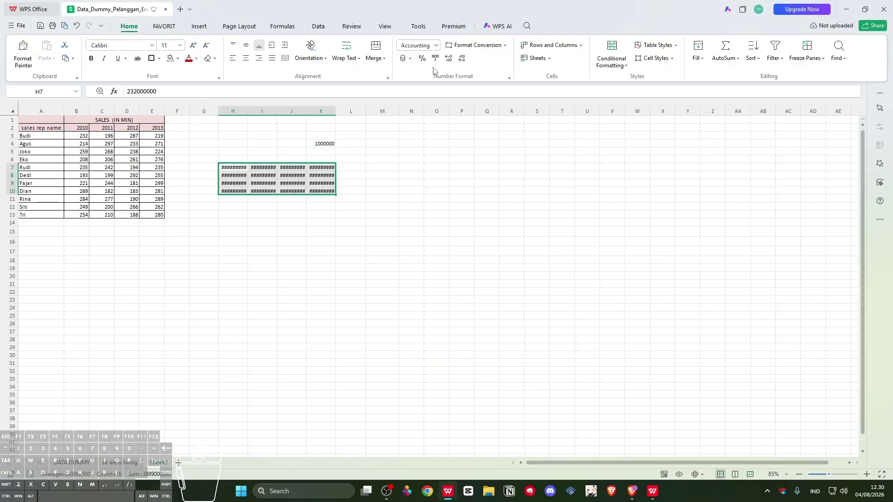
drag(244, 112, 315, 110)
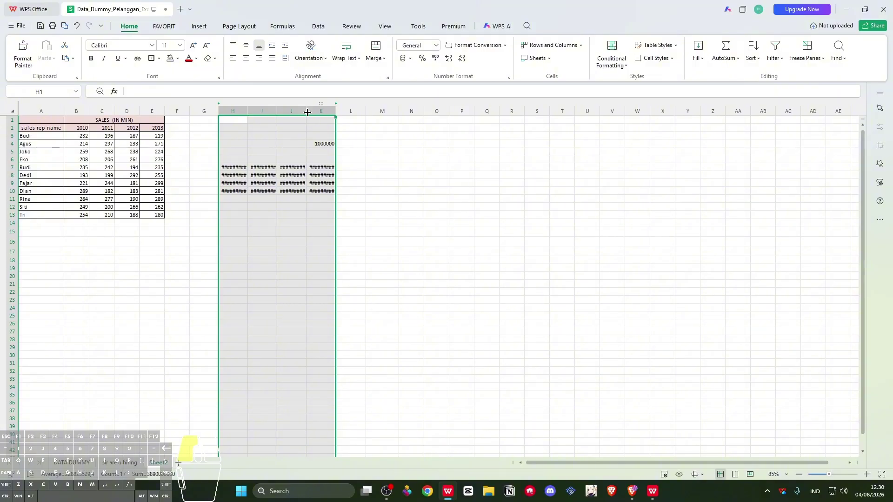
double_click(306, 111)
click(329, 208)
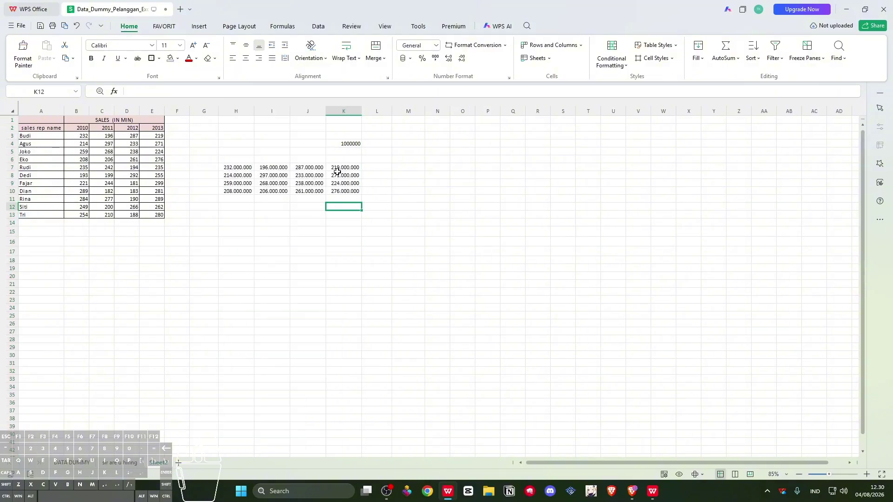
Change the value in cell K4 to 1000
click(345, 146)
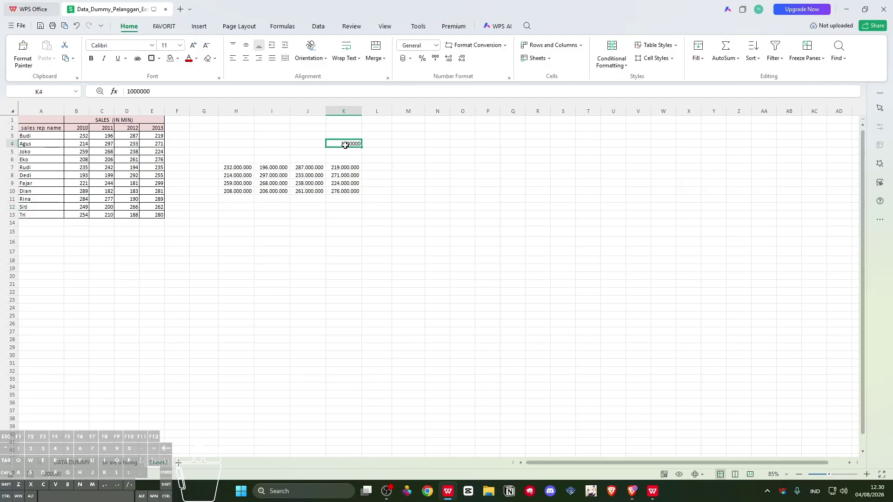
double_click(197, 91)
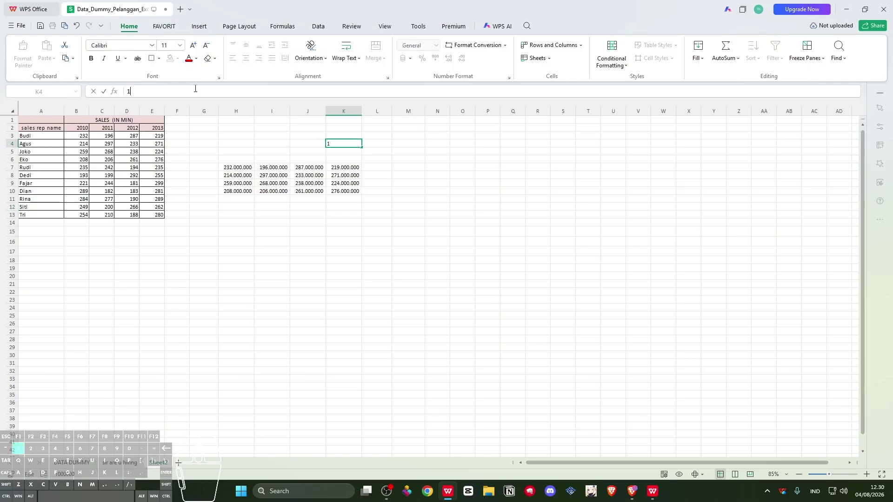
text(1000)
key(Return)
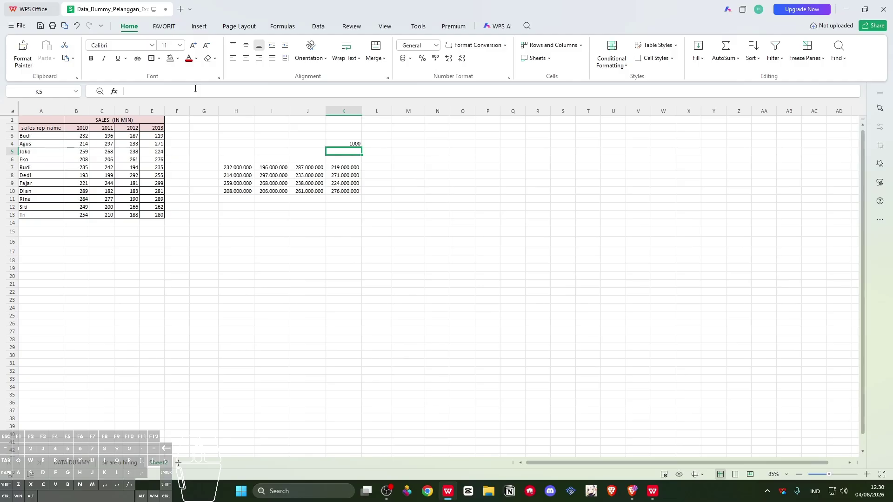
Undo the K4 edit, the number formatting, the column width changes and the Paste Special multiplication of H7:K10
click(233, 167)
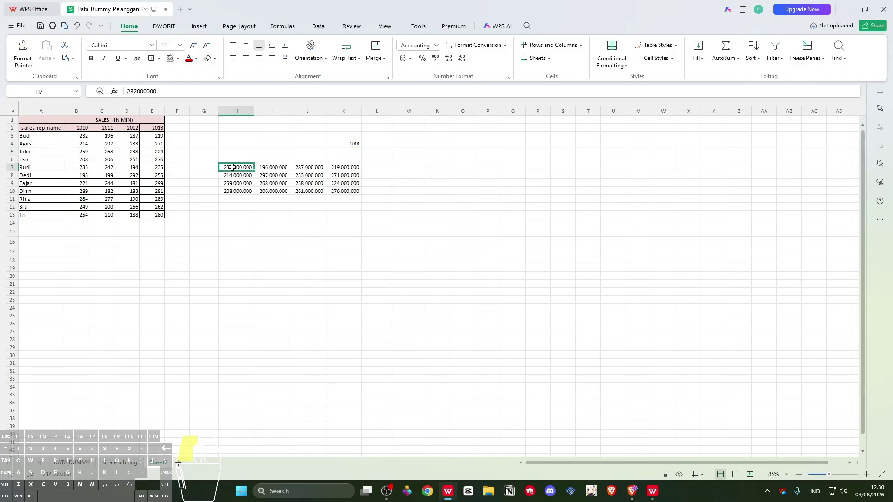
key(ctrl+z)
key(ctrl+z)
key(ctrl+z)
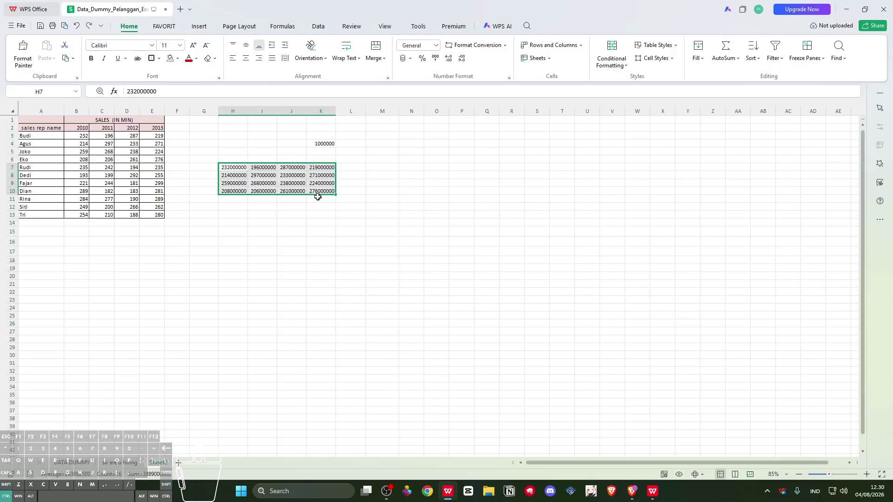
key(ctrl+z)
key(ctrl+z)
key(ctrl+z)
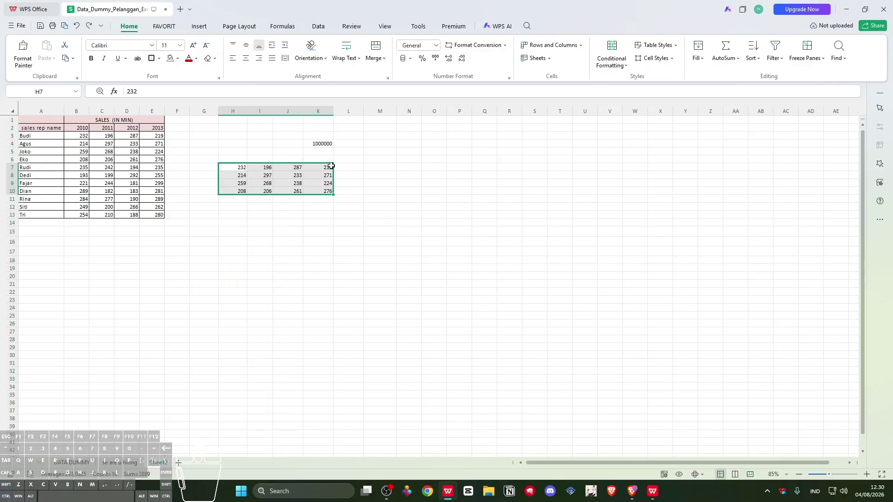
Set cell K4 above the pasted values to 1000
click(326, 145)
click(228, 93)
key(BackSpace)
key(BackSpace)
key(BackSpace)
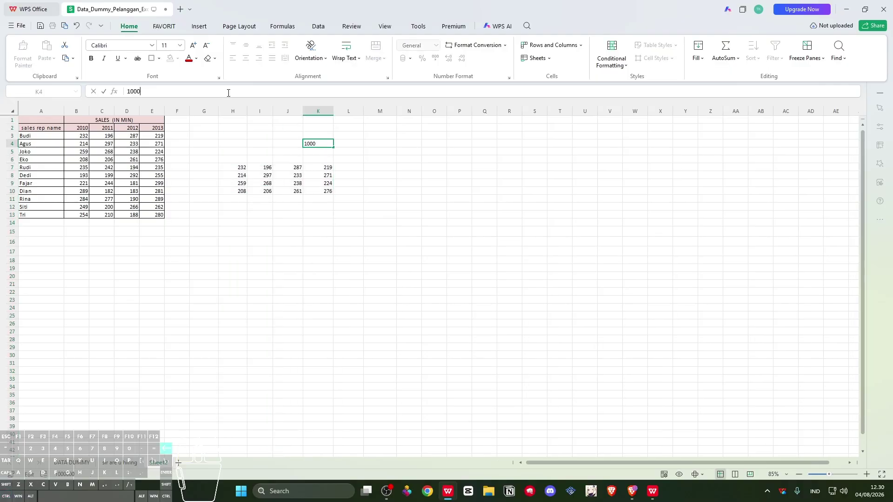
key(BackSpace)
text(0)
key(Return)
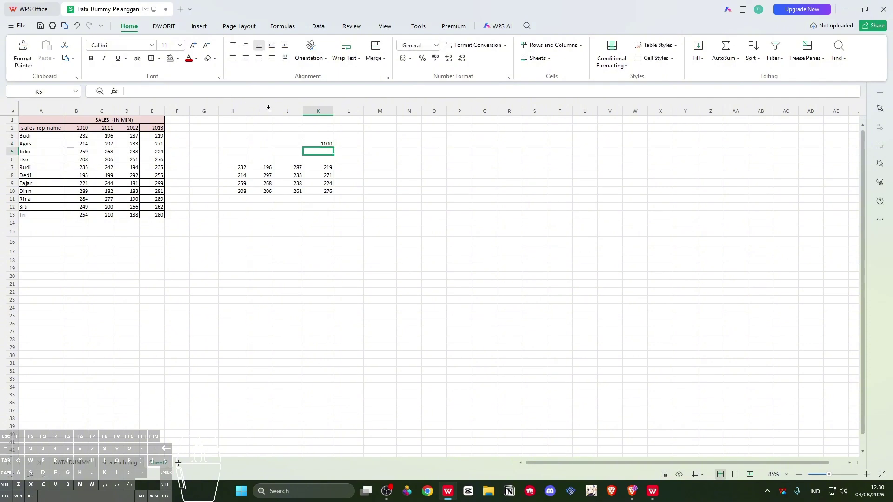
Copy K4 and divide the values in H7:K10 by it using Paste Special with the Divide operation
click(317, 143)
key(ctrl+c)
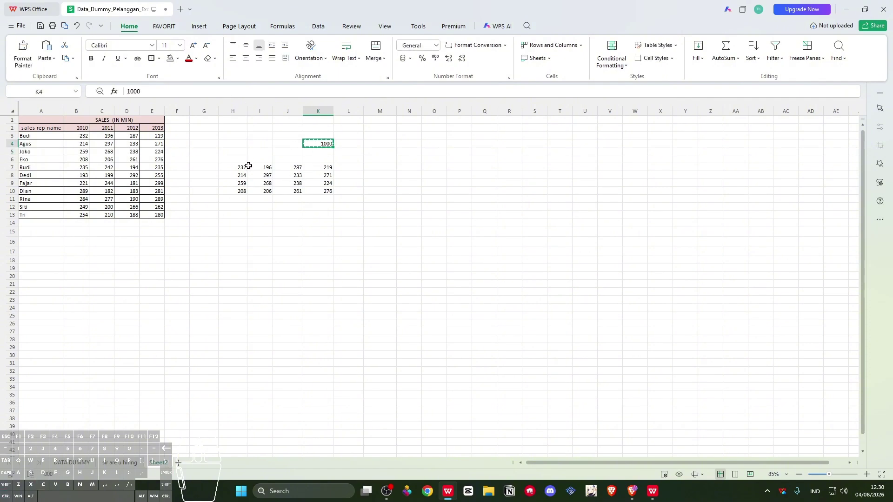
drag(239, 167, 325, 190)
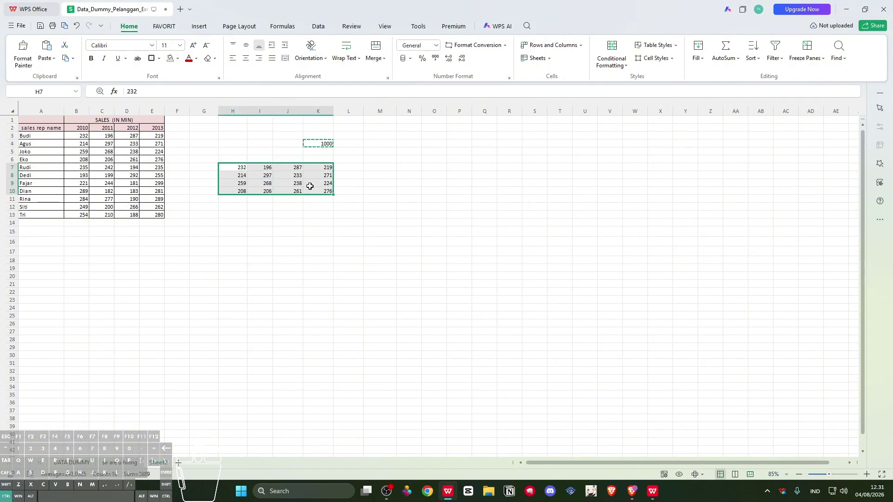
key(ctrl+alt+v)
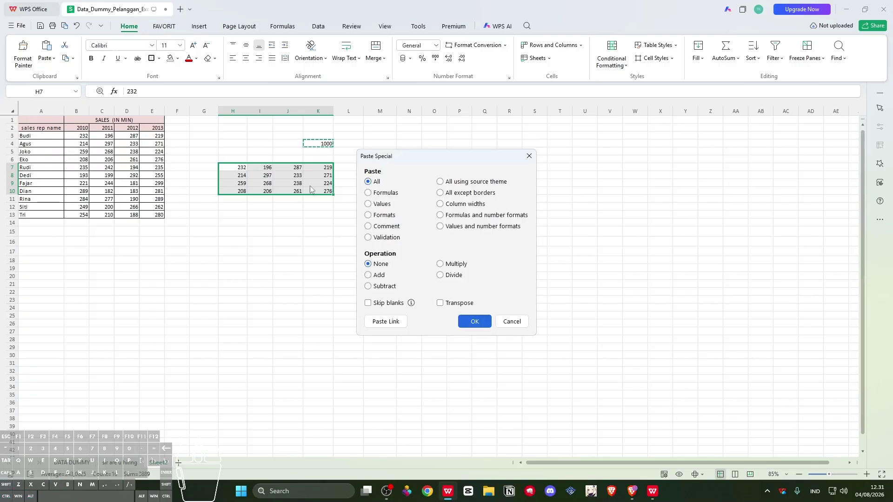
click(459, 275)
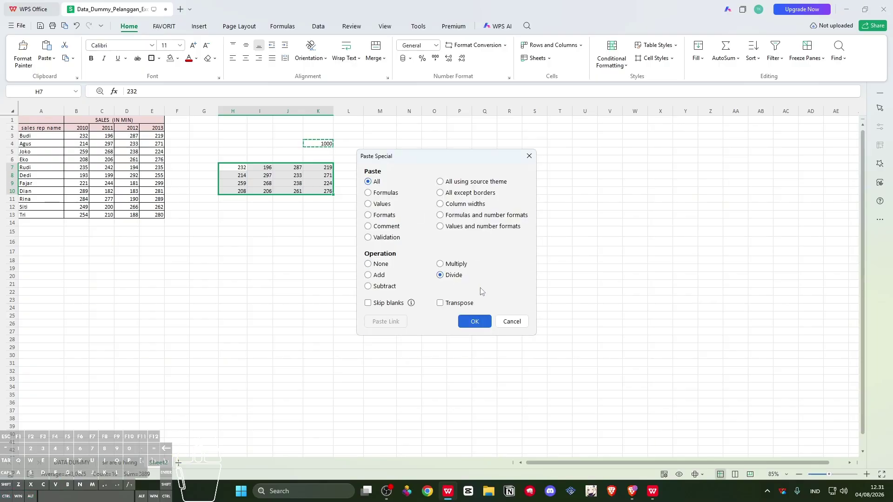
click(474, 320)
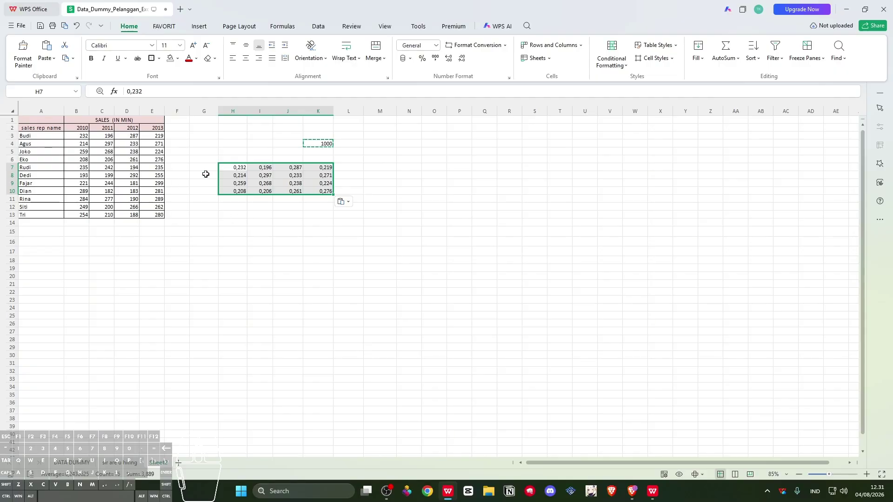
key(ctrl+alt+v)
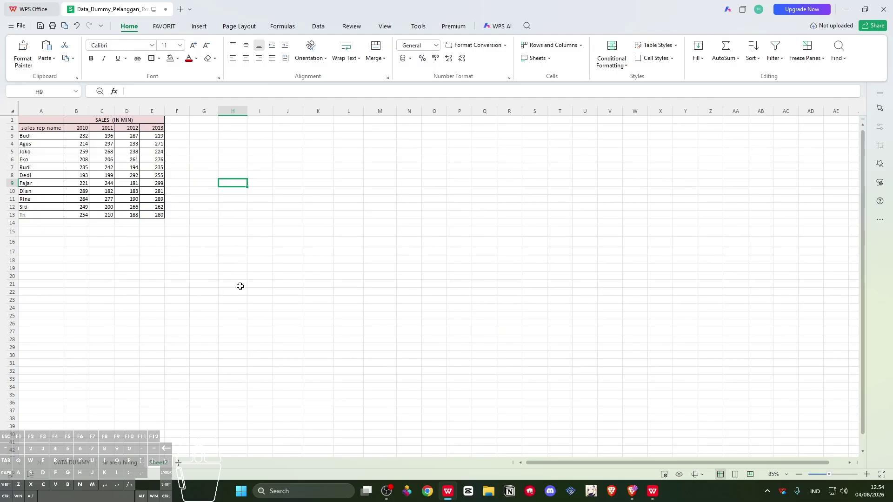
click(844, 63)
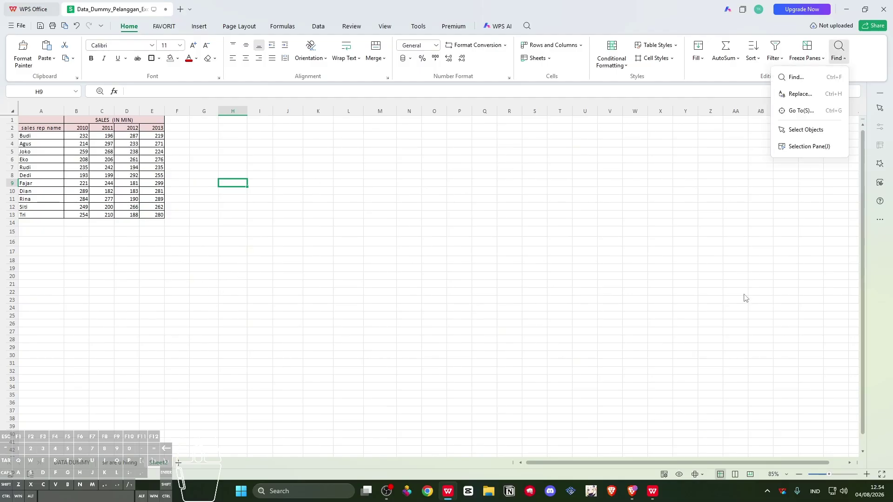
click(813, 114)
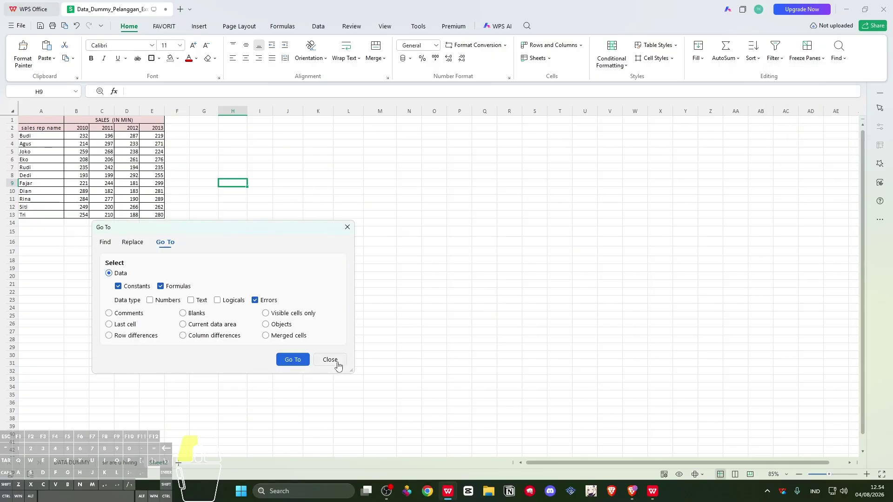
click(335, 361)
Select the whole sales table and use Go To to select only its constant number cells, excluding formulas, text, logicals and errors
click(111, 170)
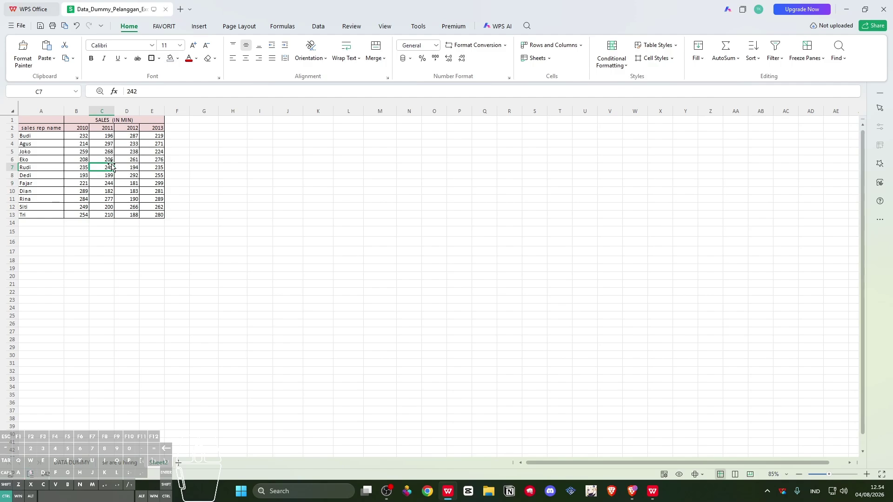
click(150, 165)
key(ctrl+a)
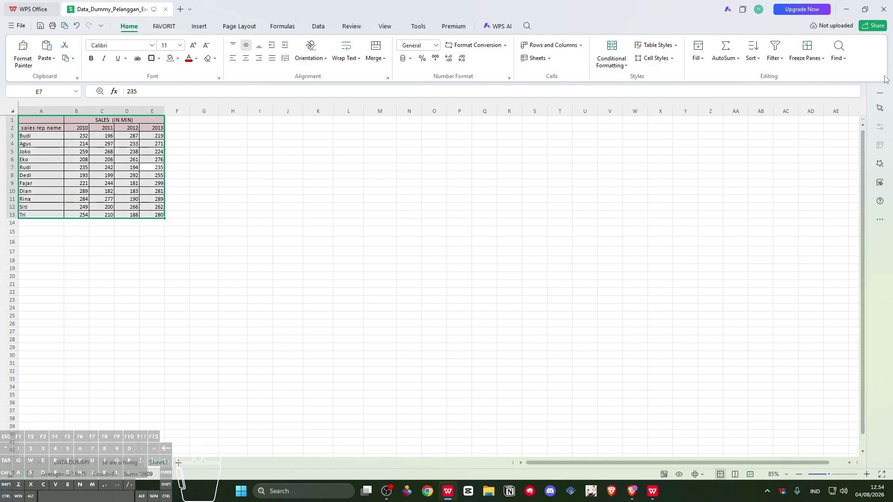
click(839, 55)
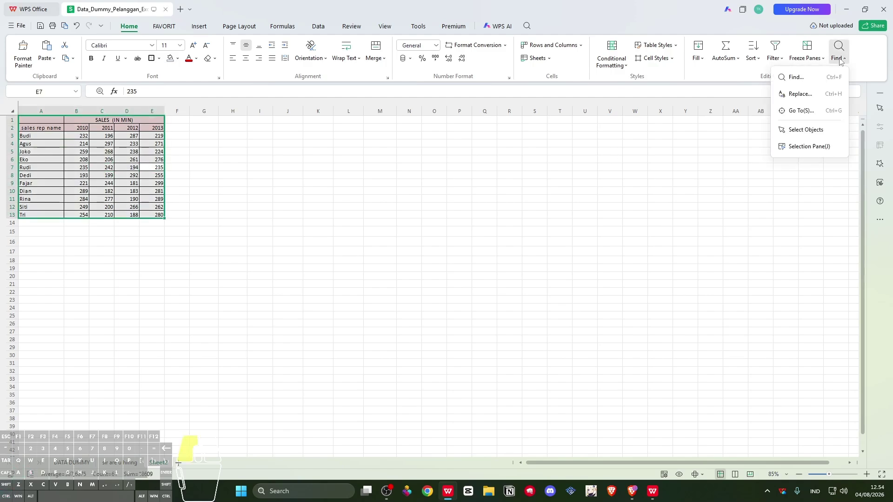
click(831, 111)
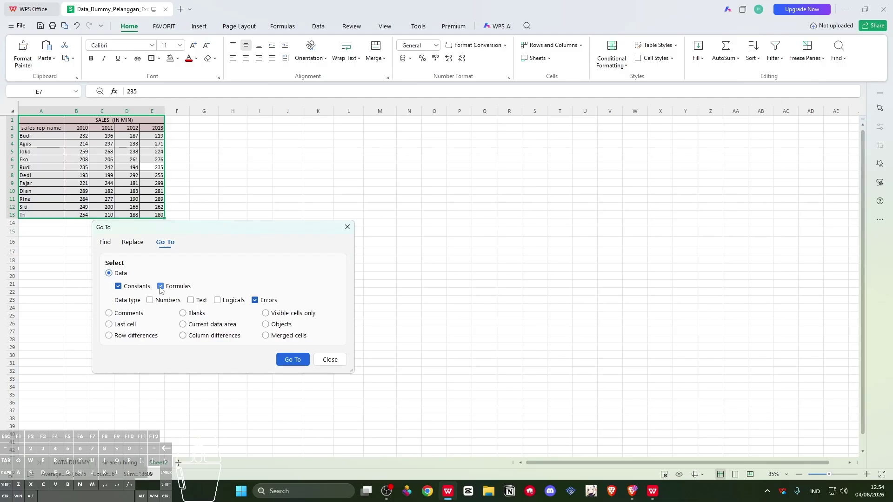
click(255, 302)
click(193, 300)
click(219, 301)
click(255, 301)
click(281, 358)
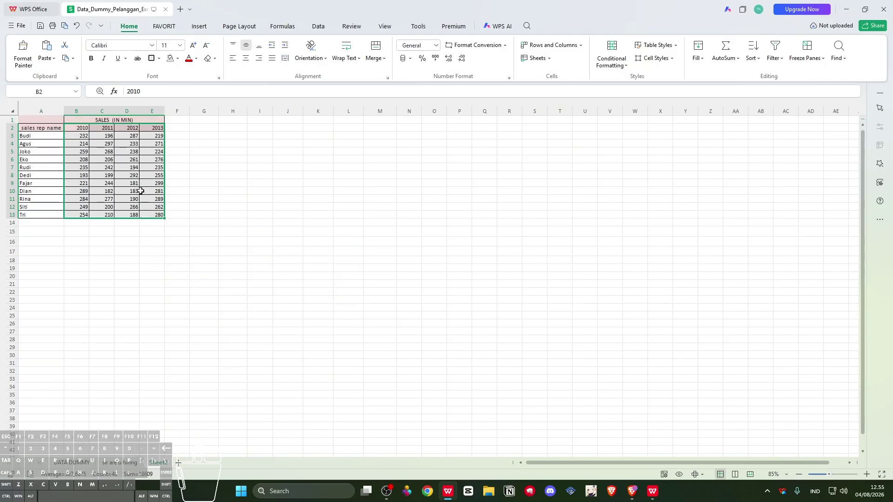
click(101, 158)
key(ctrl+a)
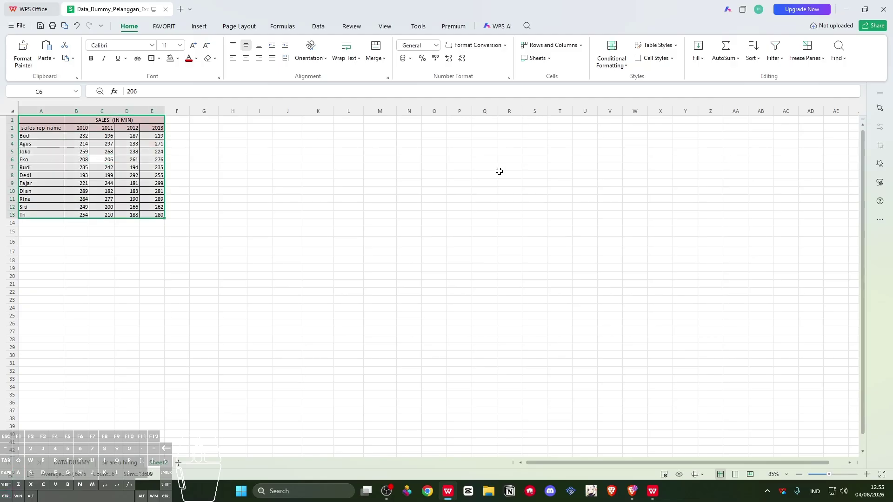
click(838, 46)
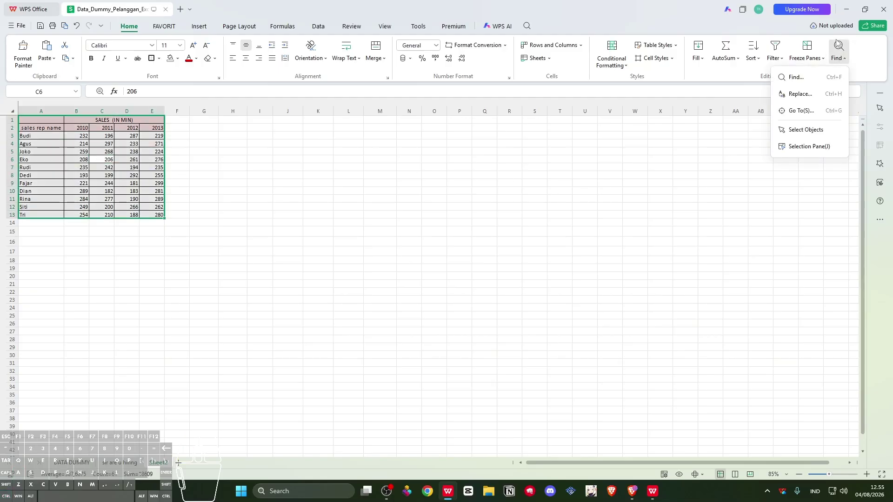
click(800, 110)
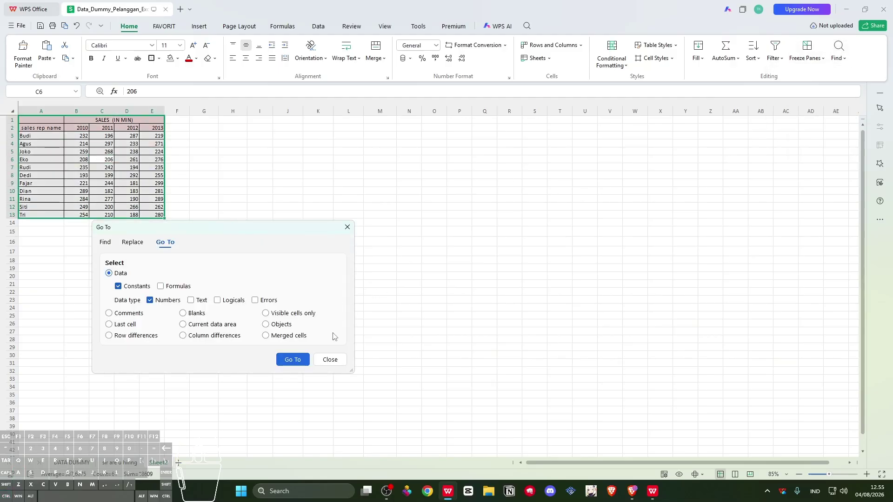
click(330, 359)
click(838, 49)
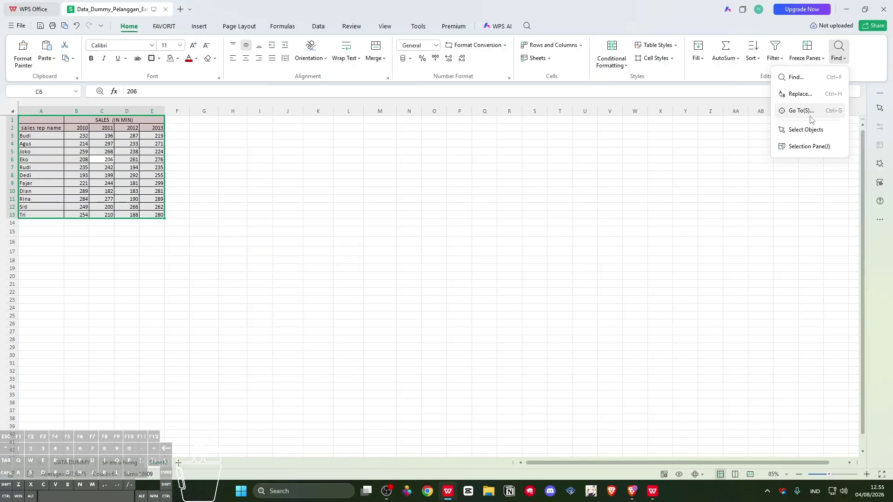
click(579, 201)
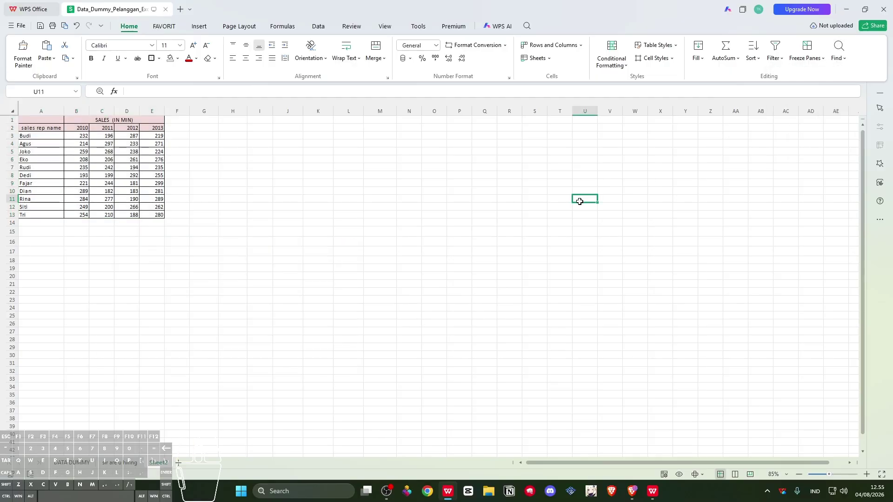
Select the whole sales table and use Go To to select only its constant text cells, excluding formulas, numbers, logicals and errors
click(100, 199)
key(ctrl+a)
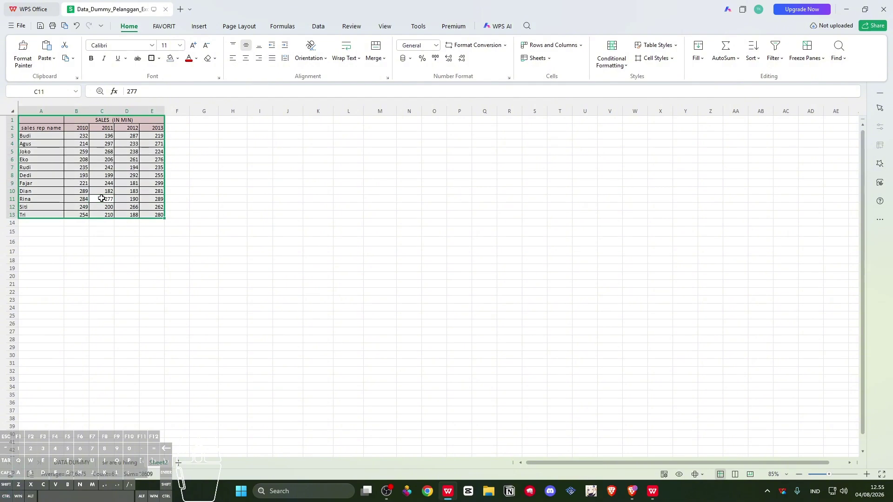
key(F5)
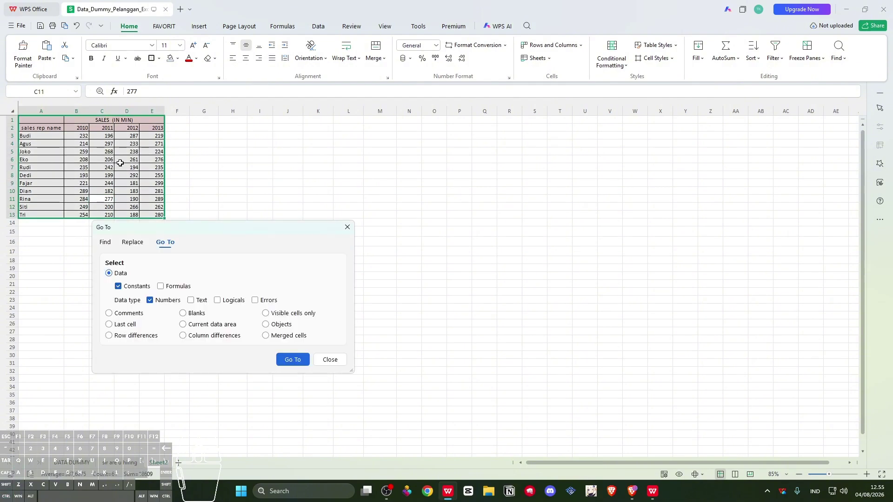
click(171, 300)
click(172, 301)
click(192, 300)
click(228, 300)
click(191, 300)
click(255, 300)
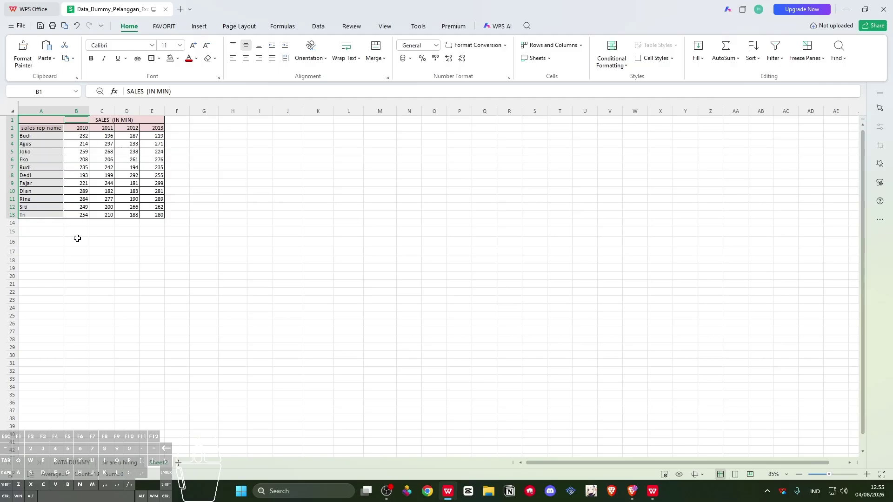
Try the formula =B13/0 in cell B14 below the 2010 column and undo it
click(73, 222)
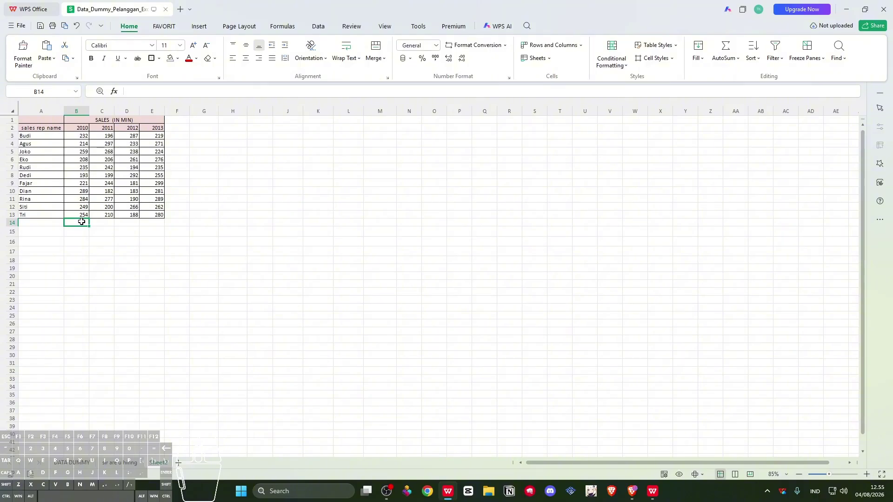
text(=)
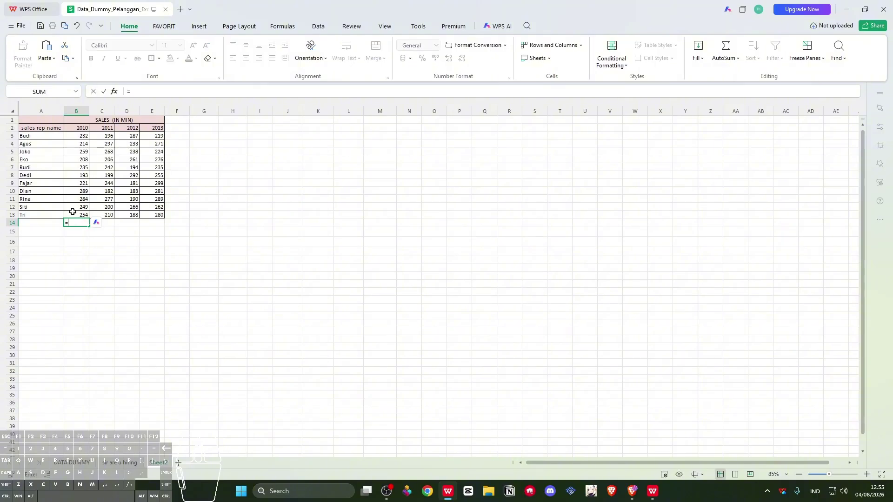
click(77, 215)
text(/0)
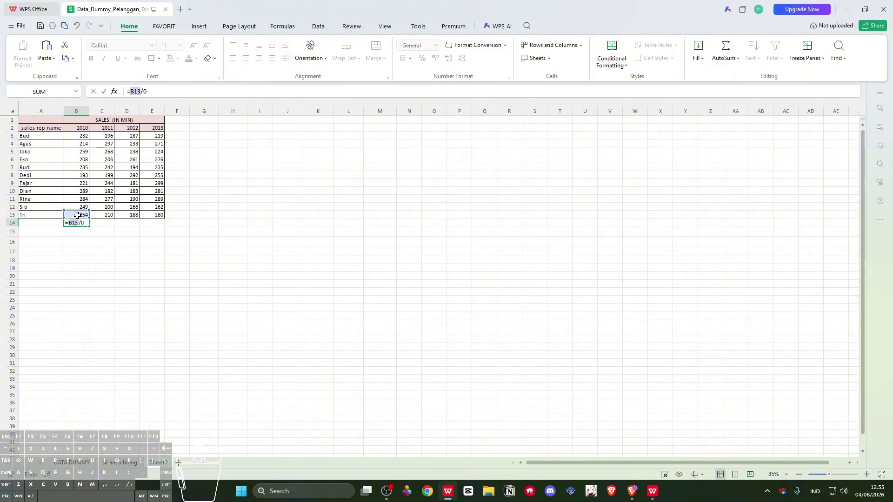
key(Return)
click(78, 223)
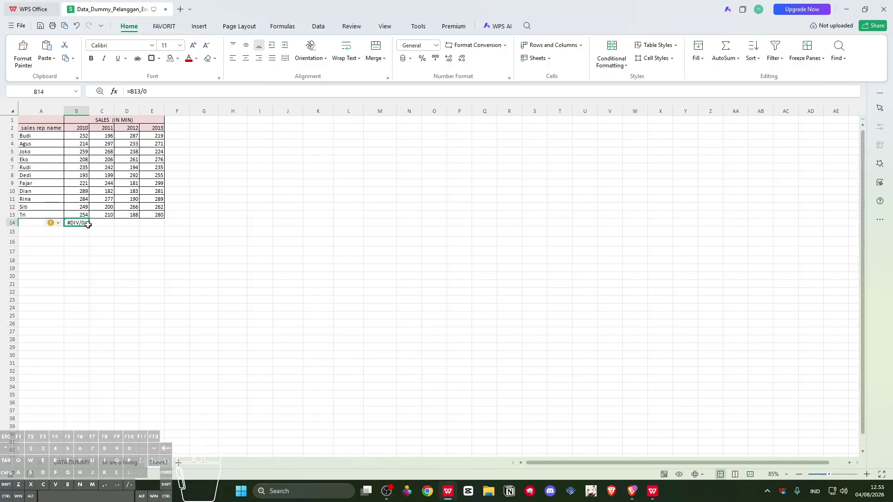
key(ctrl+z)
Replace the value in cell B7 with the formula =D7/0
click(87, 166)
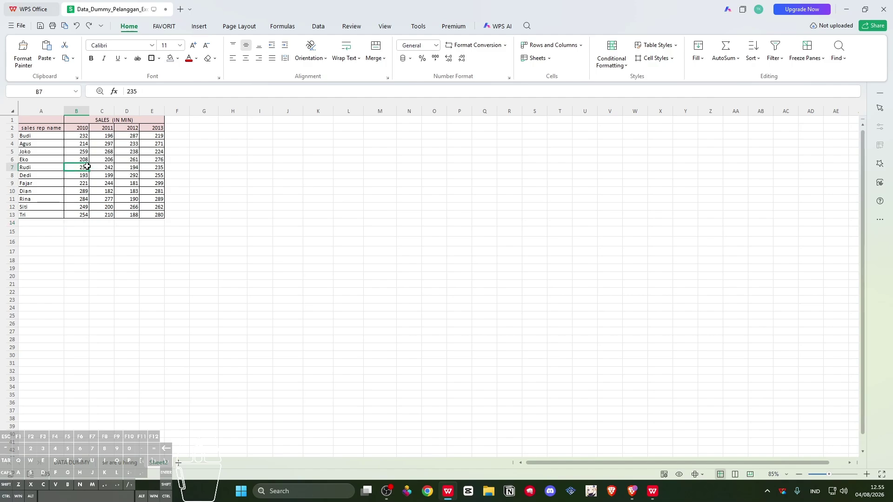
text(=)
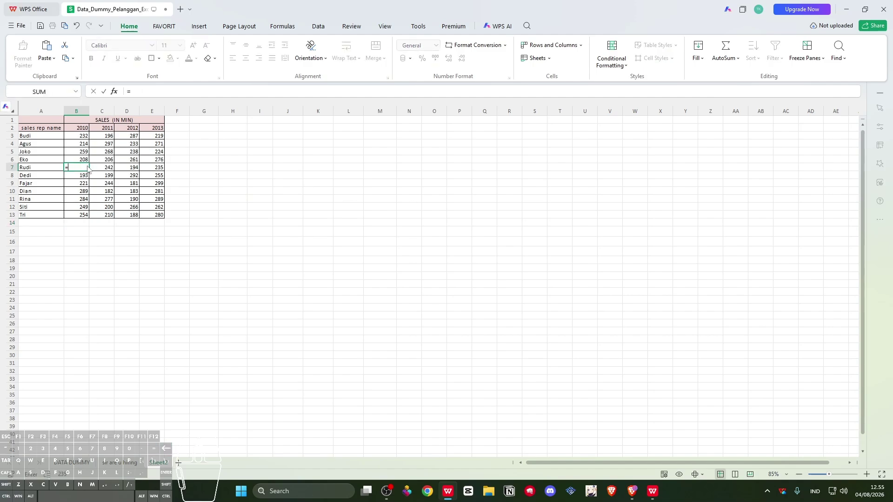
click(134, 167)
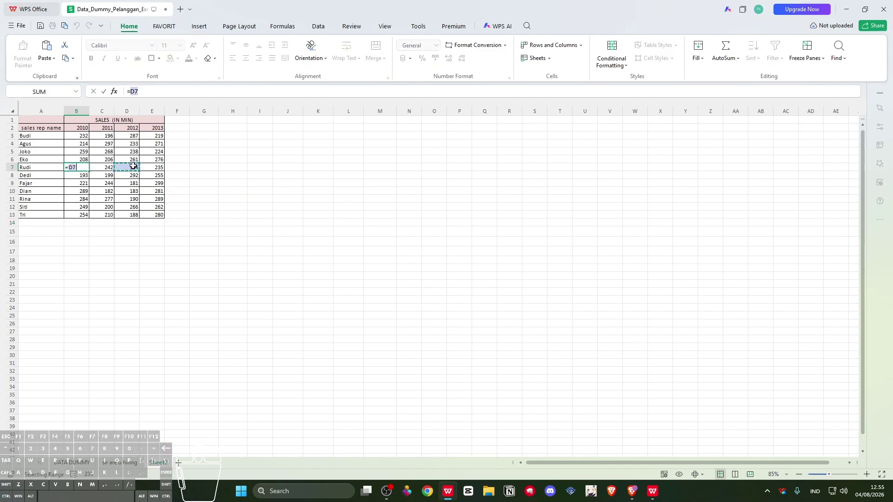
text(/0-)
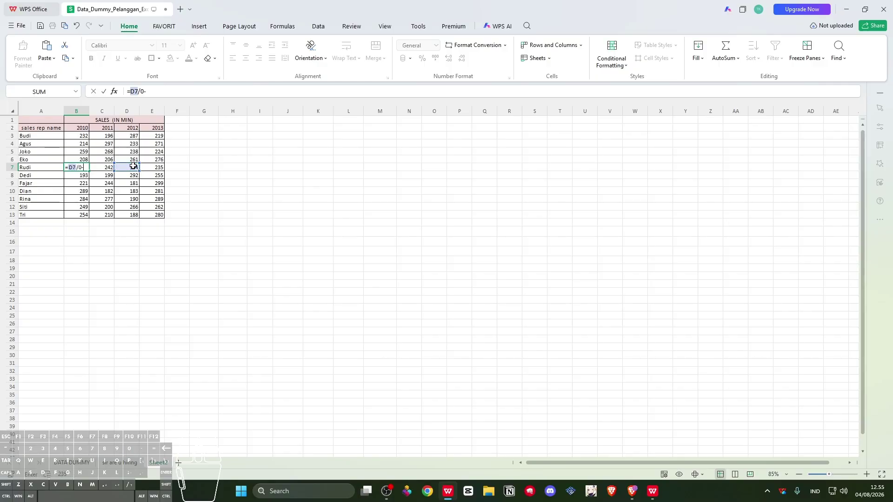
key(Return)
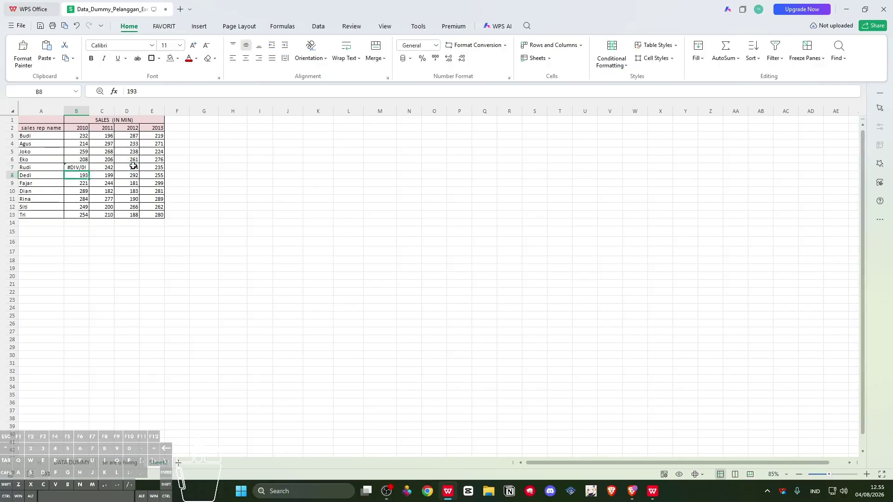
Select the whole sales table and use Go To to select only formula cells with errors, excluding constants, numbers, text and logicals
click(159, 193)
key(ctrl+a)
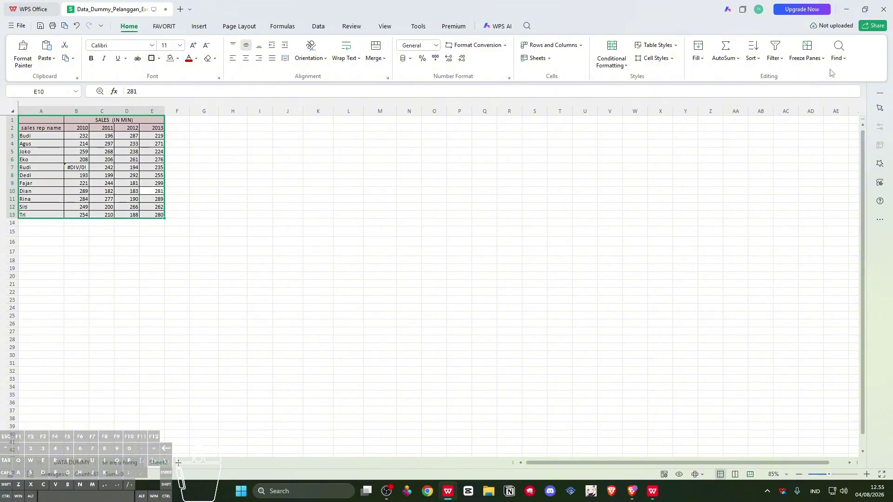
key(F5)
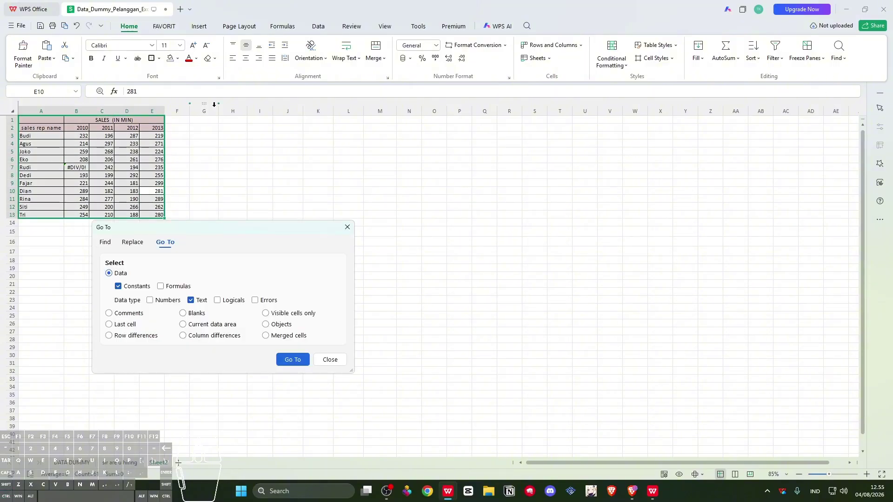
click(160, 286)
click(140, 286)
click(198, 303)
click(217, 300)
click(191, 300)
click(150, 300)
click(294, 361)
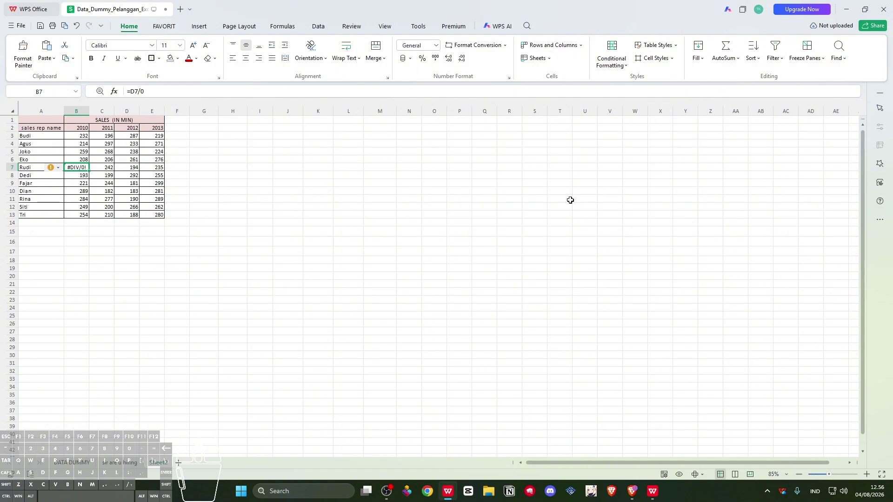
Reselect the whole sales table and reopen the Go To options, moving the dialog clear of the table
key(ctrl+a)
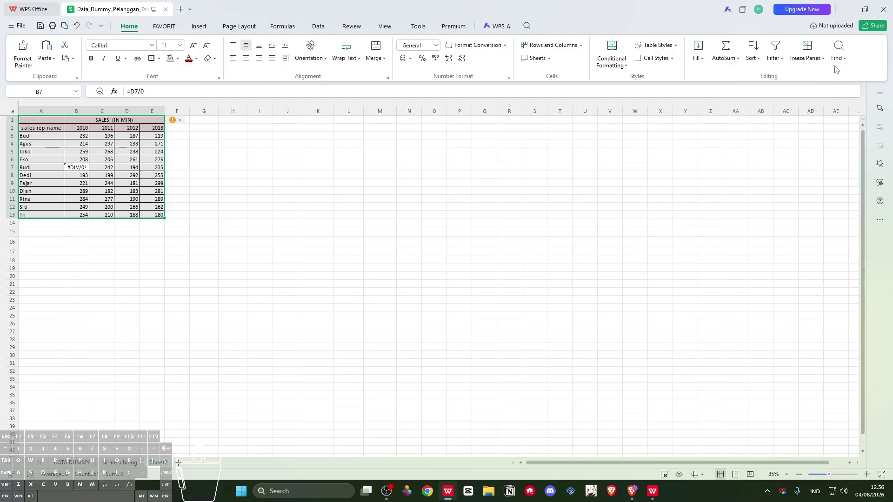
key(ctrl+g)
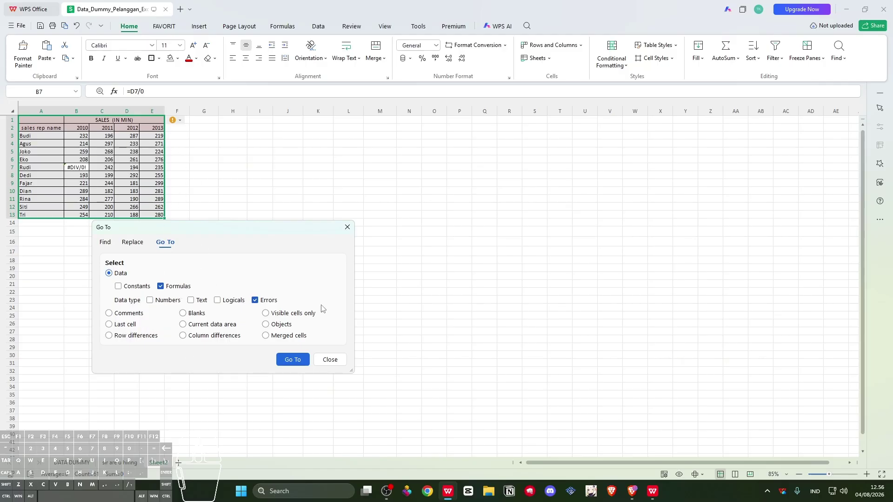
drag(162, 231, 276, 200)
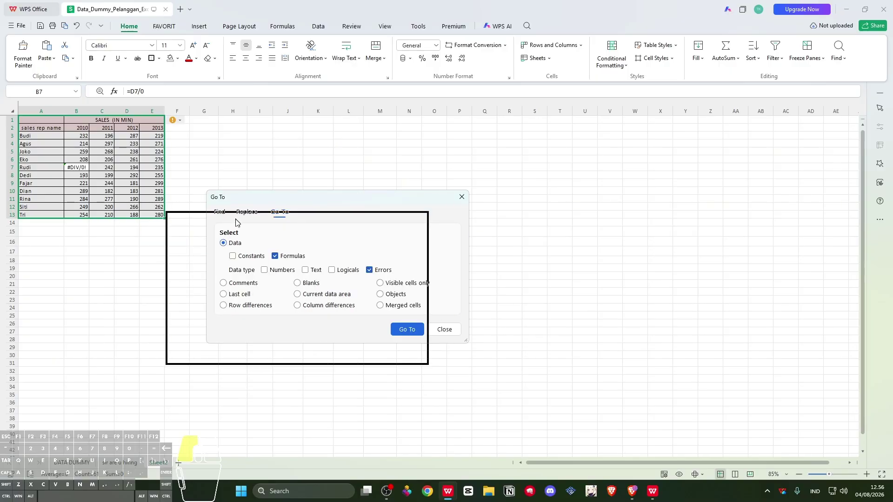
drag(233, 230, 235, 231)
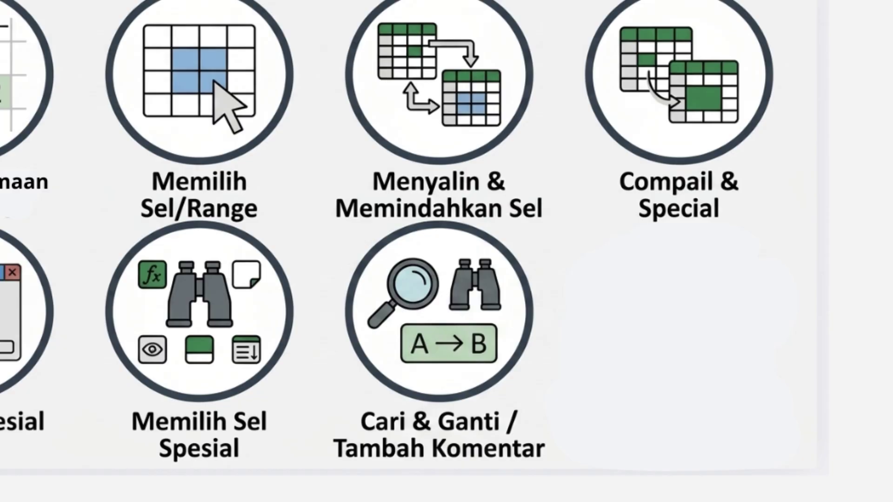
click(248, 222)
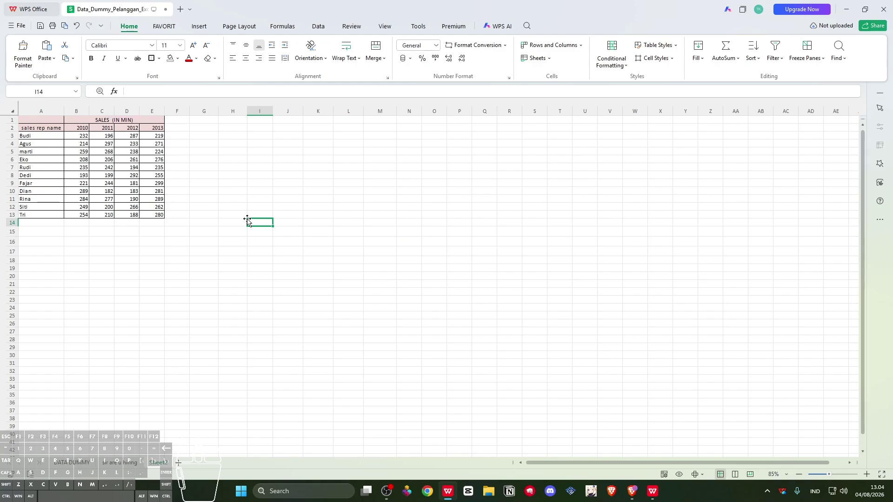
click(143, 151)
key(ctrl+a)
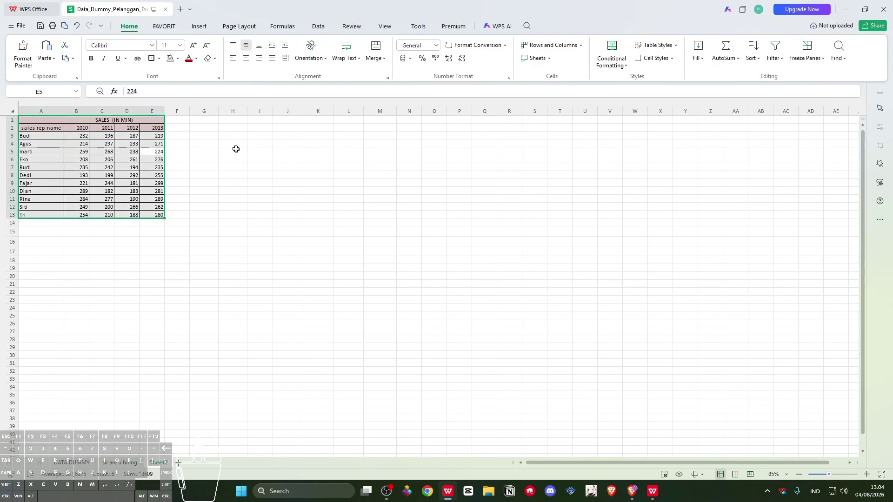
click(838, 55)
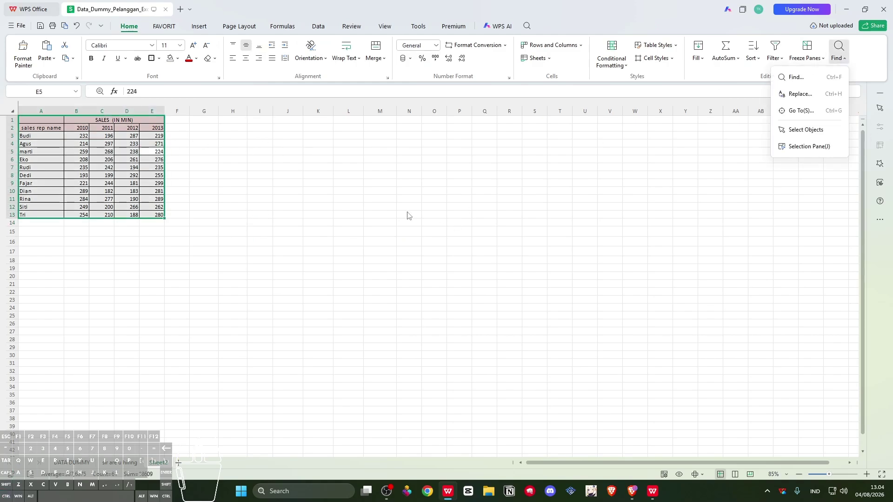
click(753, 83)
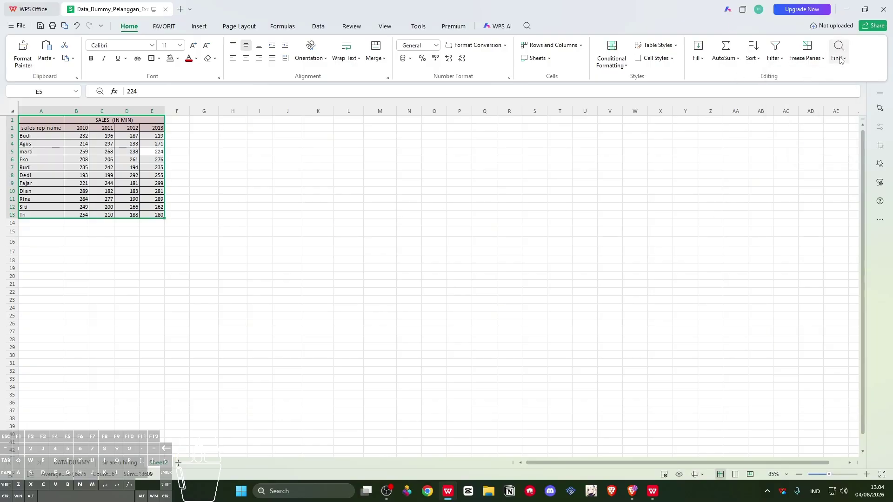
click(840, 60)
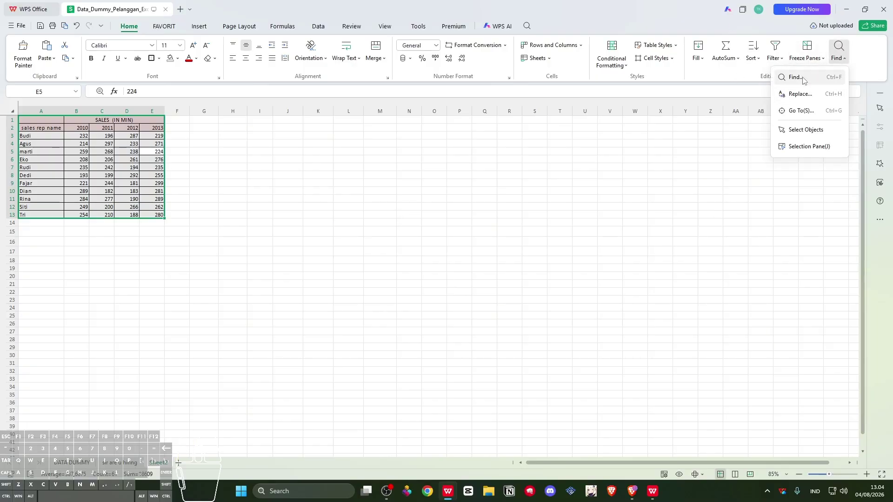
click(119, 183)
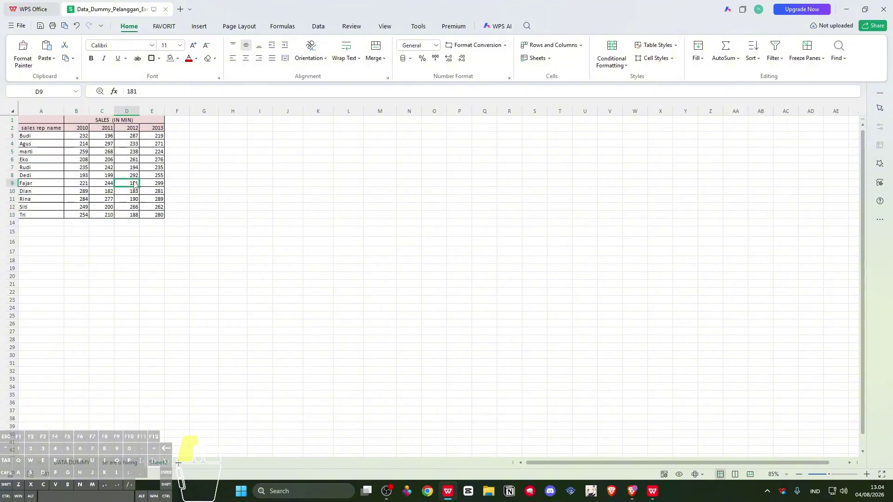
click(223, 214)
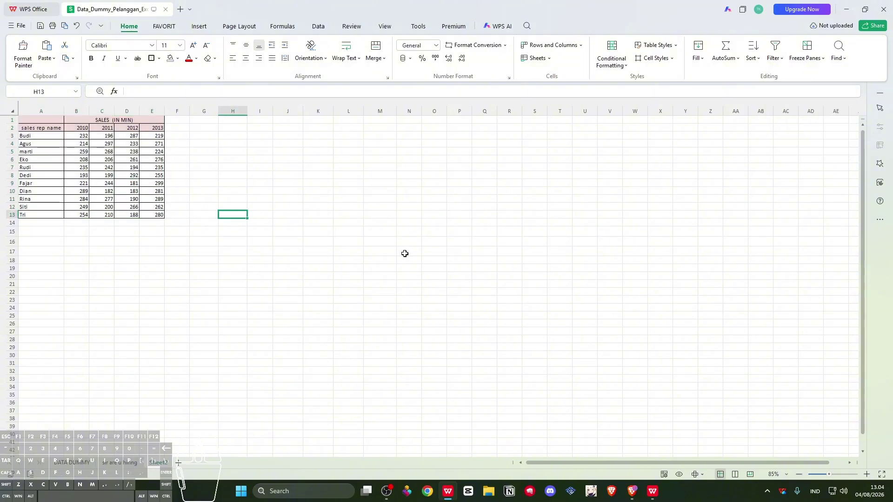
Search the sheet for the sales rep's name listed in row 6 and close the Find dialog
key(ctrl+f)
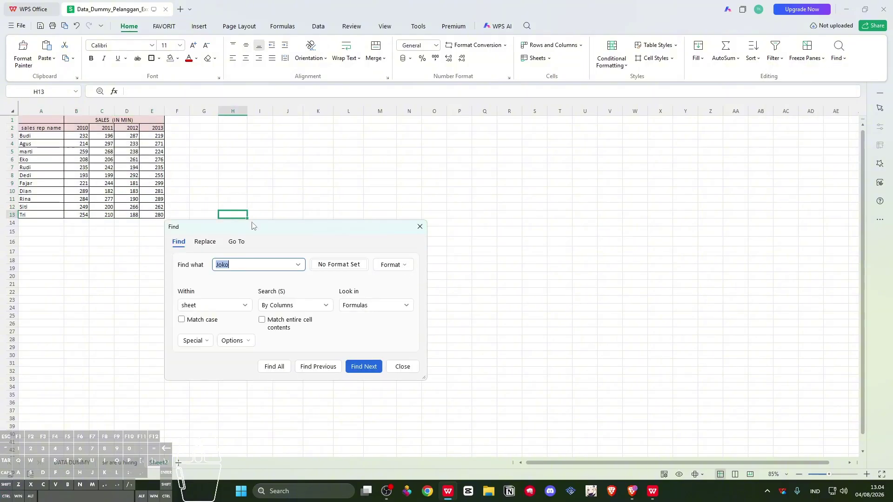
key(BackSpace)
text(eko)
click(363, 369)
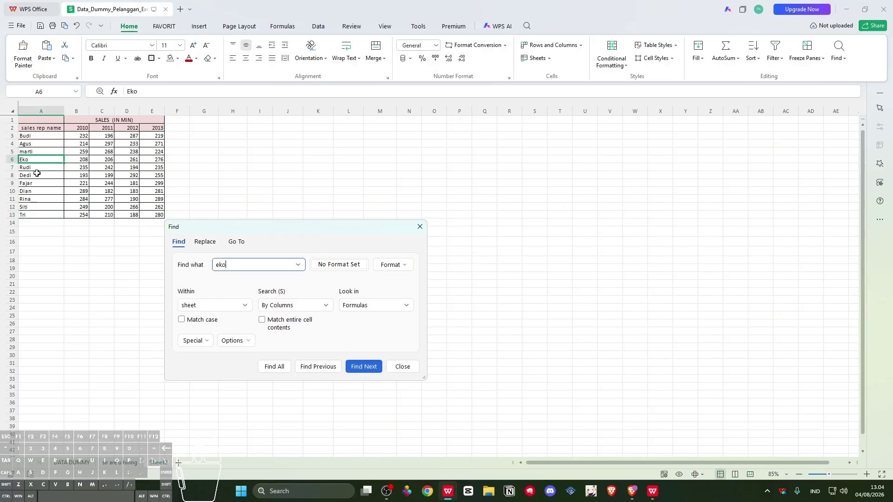
key(Escape)
click(232, 215)
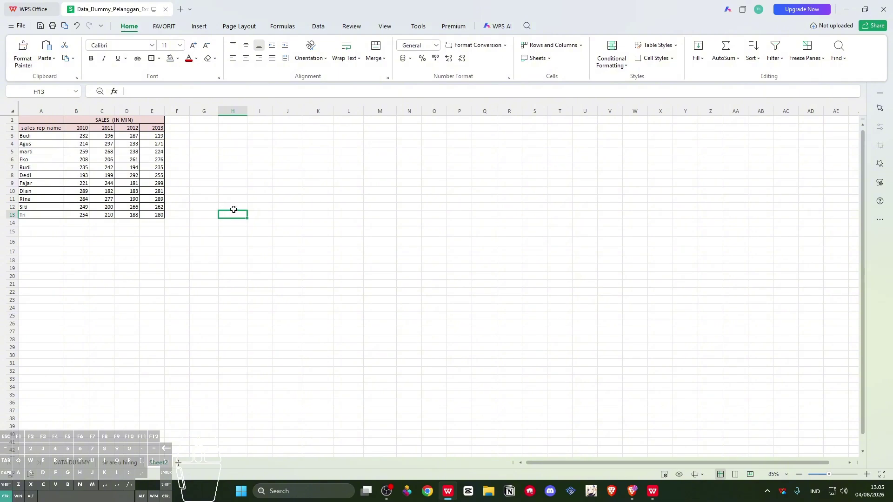
Search the sheet for the value 280 and close the Find dialog
key(ctrl+f)
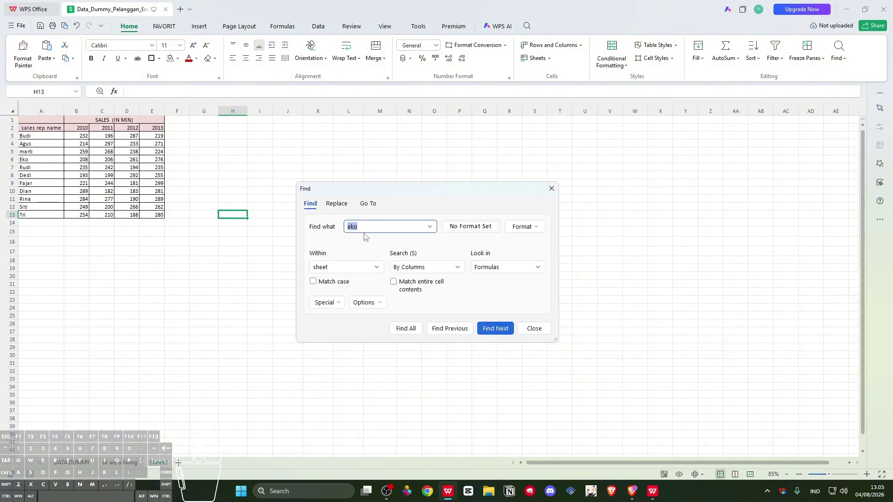
key(BackSpace)
text(280)
click(488, 334)
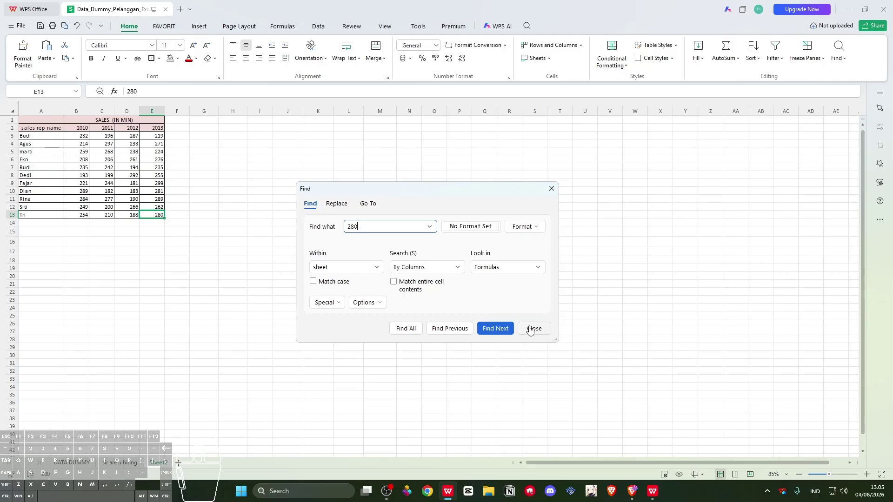
click(531, 328)
click(299, 266)
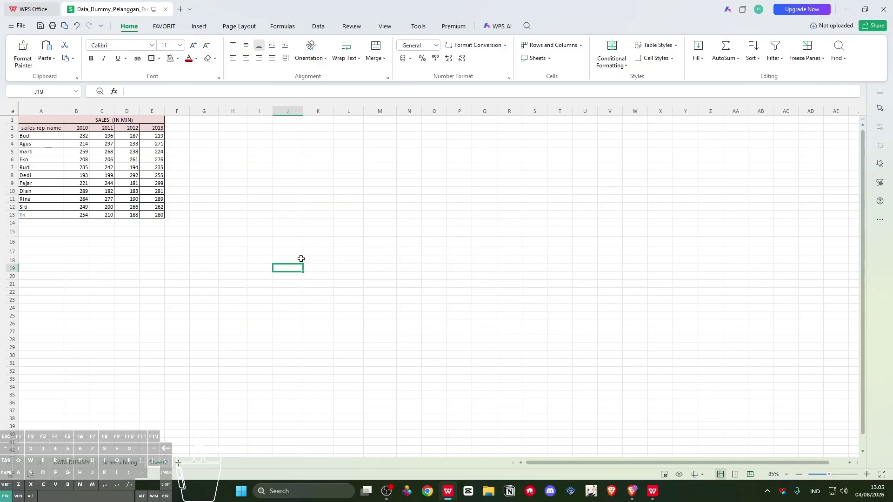
Open the Replace dialog, collapse its extra options and clear both the search text and the replacement text
key(ctrl+f)
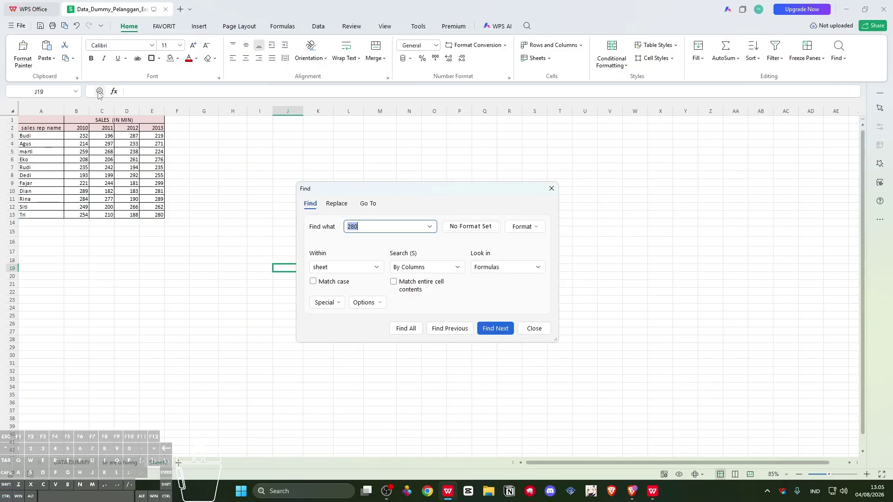
click(367, 204)
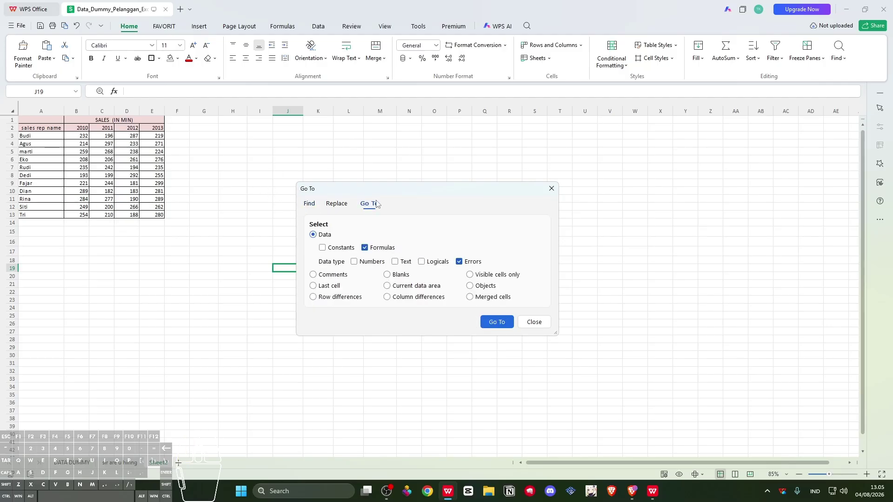
click(308, 205)
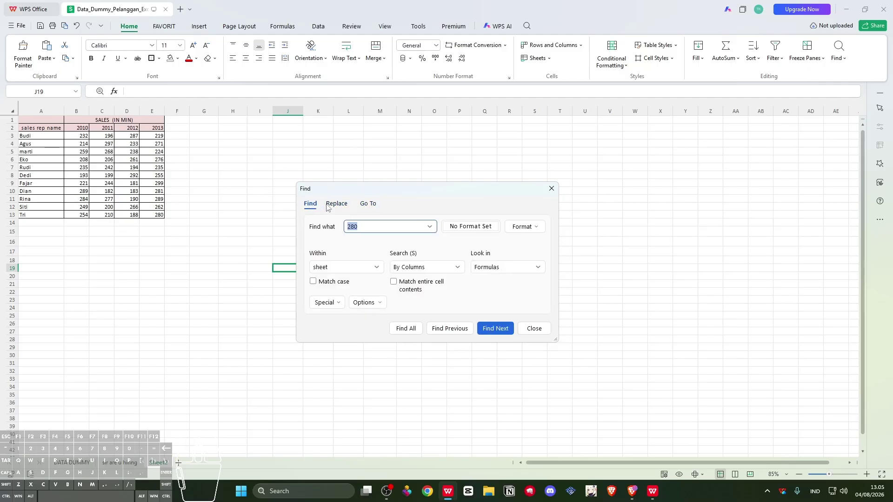
click(336, 204)
click(384, 226)
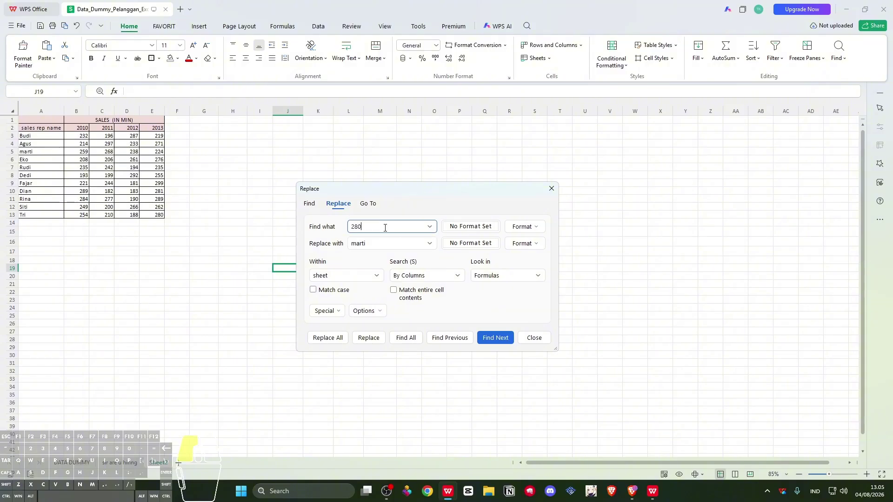
key(BackSpace)
click(370, 311)
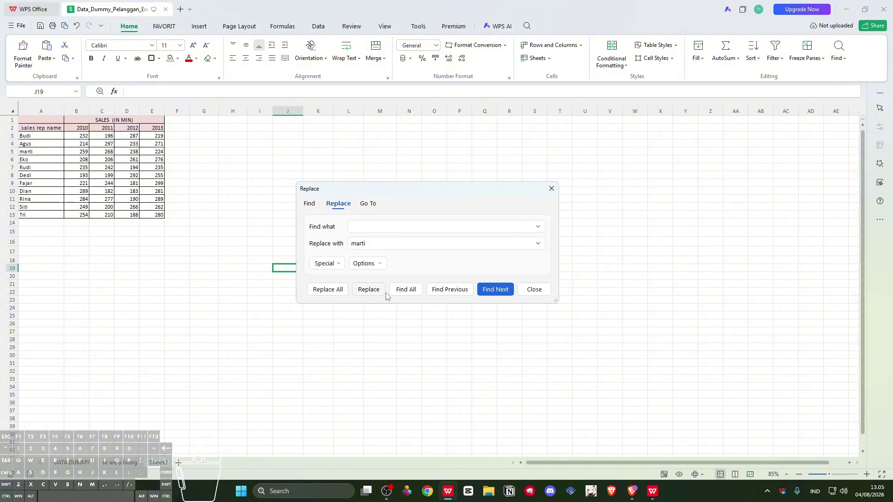
click(383, 247)
double_click(384, 247)
key(BackSpace)
Enter the sales rep's name from row 5 as the search text and a different rep's name as the replacement
click(380, 226)
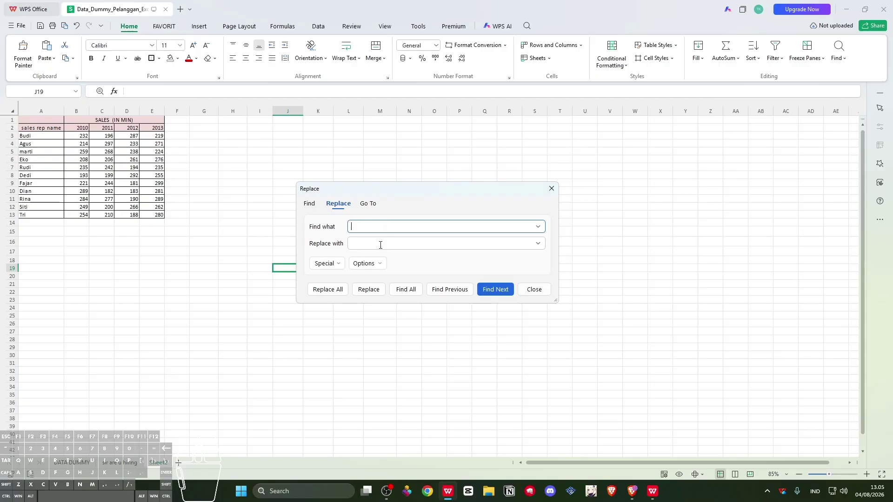
text(marti)
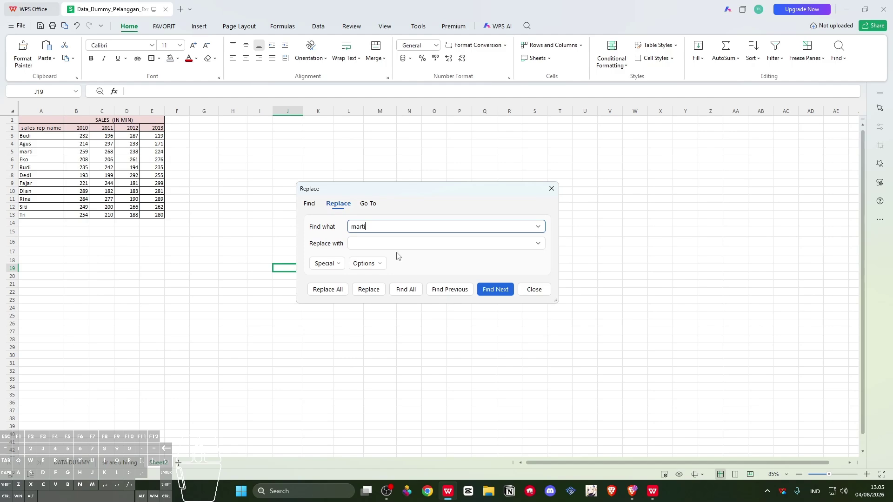
click(399, 242)
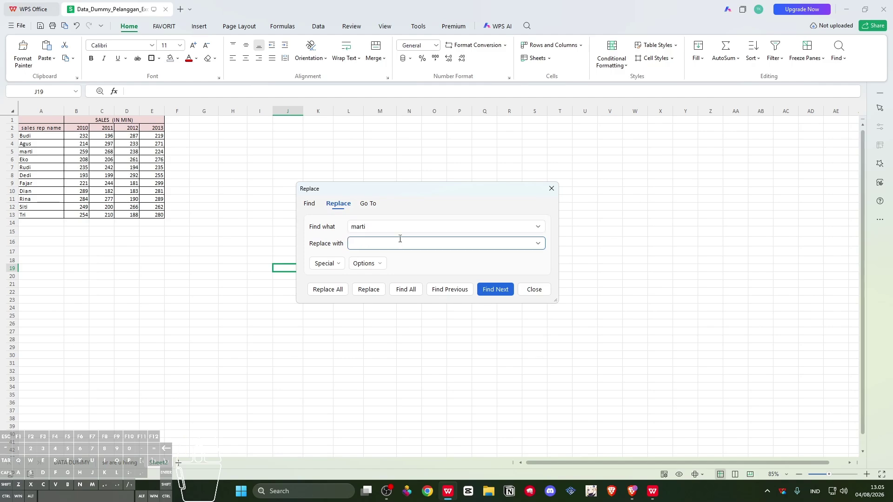
text(acong)
click(371, 227)
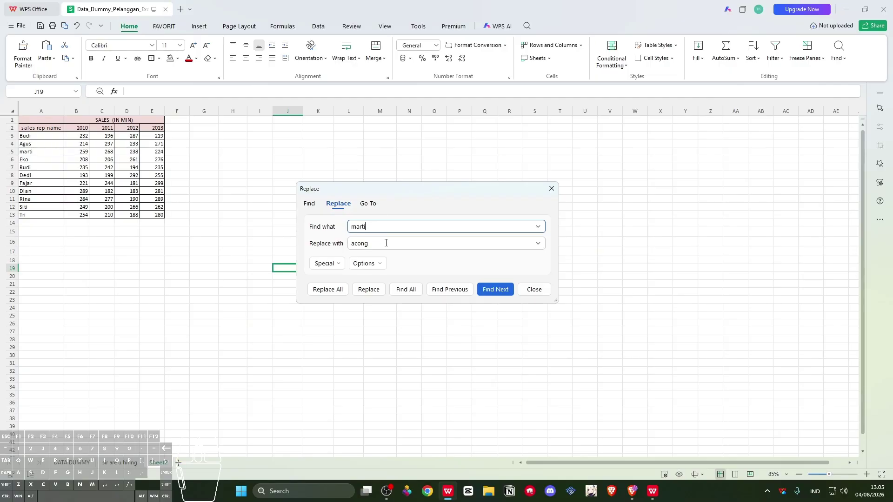
click(385, 243)
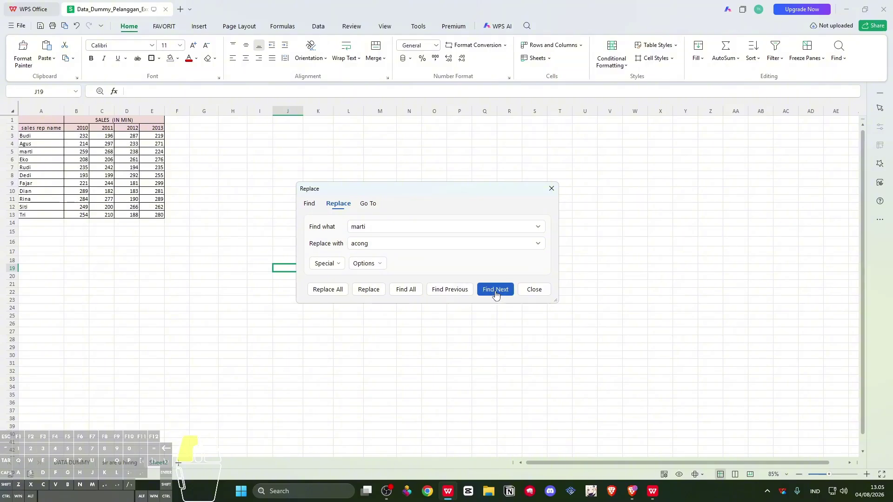
Find the sales rep's name in row 5, replace it with the new name and close the Replace dialog
click(495, 290)
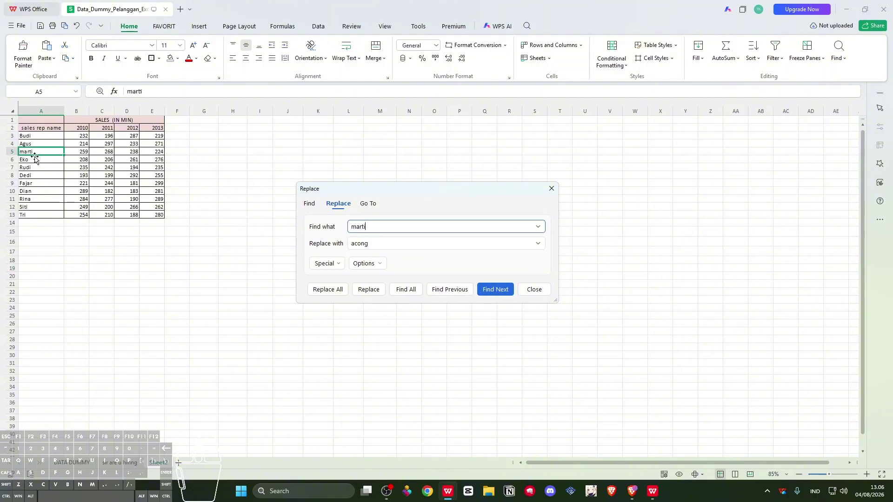
click(369, 290)
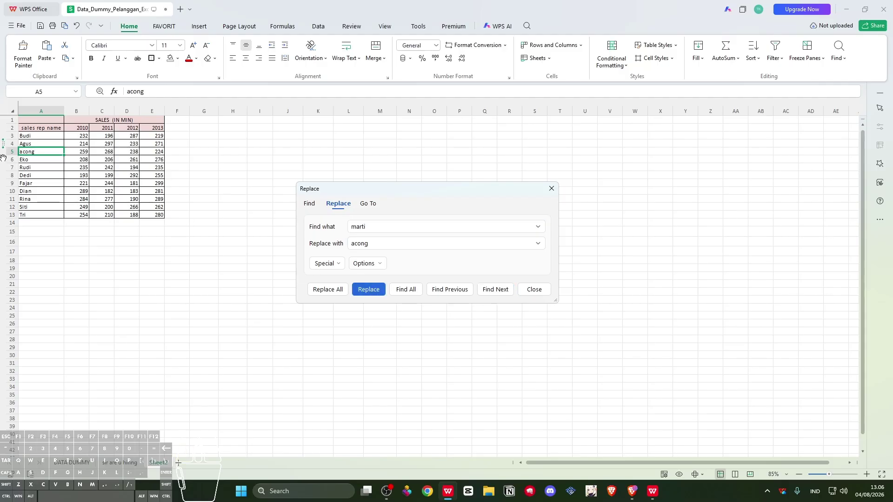
click(534, 290)
click(254, 229)
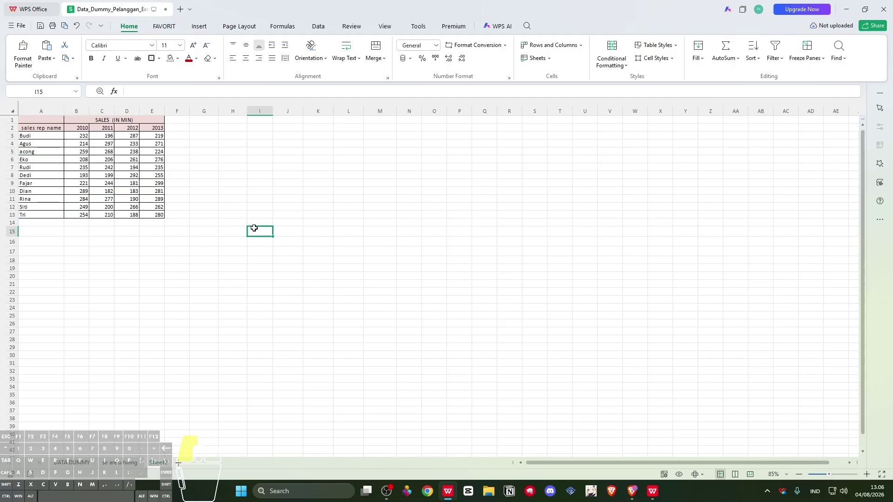
Examine the special characters and extra search options available for finding and replacing
key(ctrl+f)
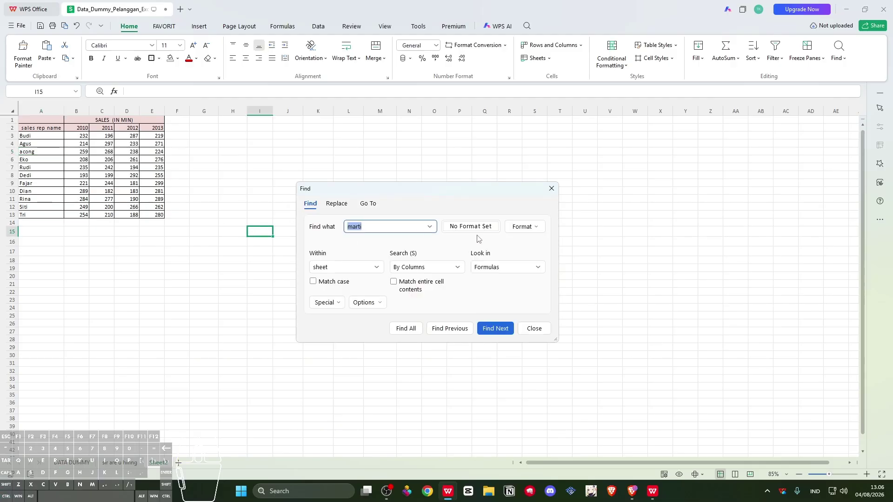
click(336, 203)
click(310, 203)
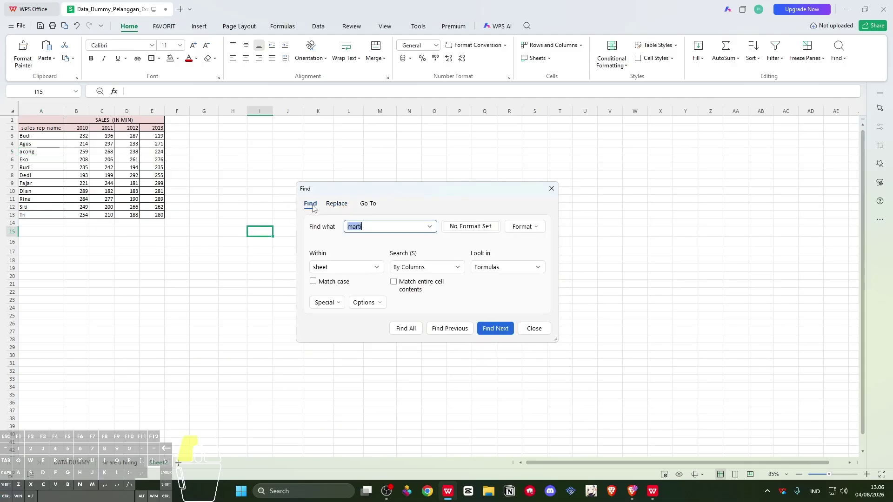
click(377, 303)
click(342, 256)
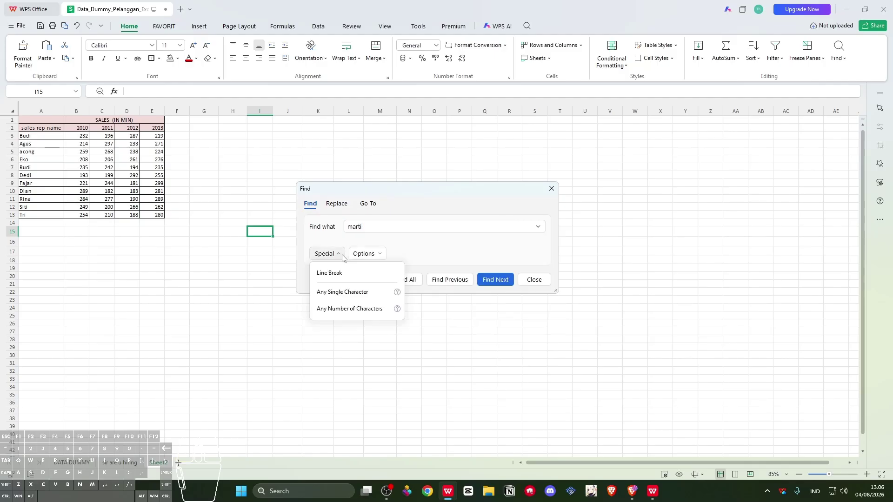
click(339, 255)
click(374, 256)
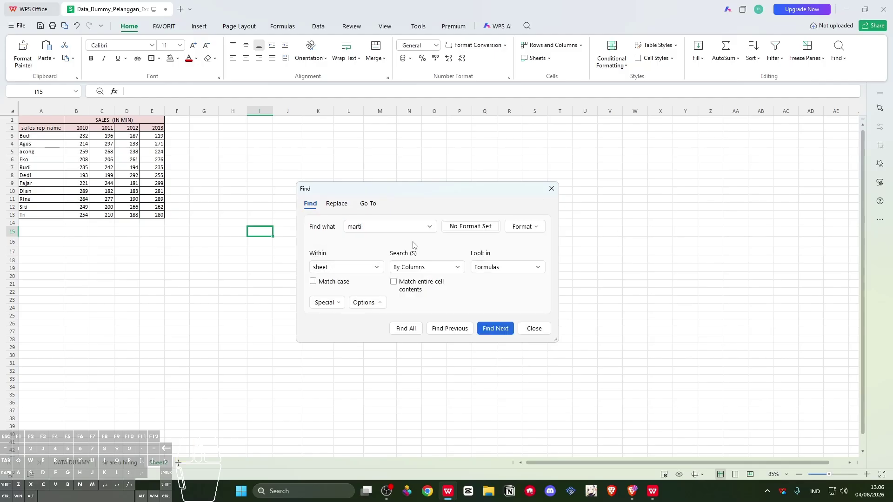
click(337, 203)
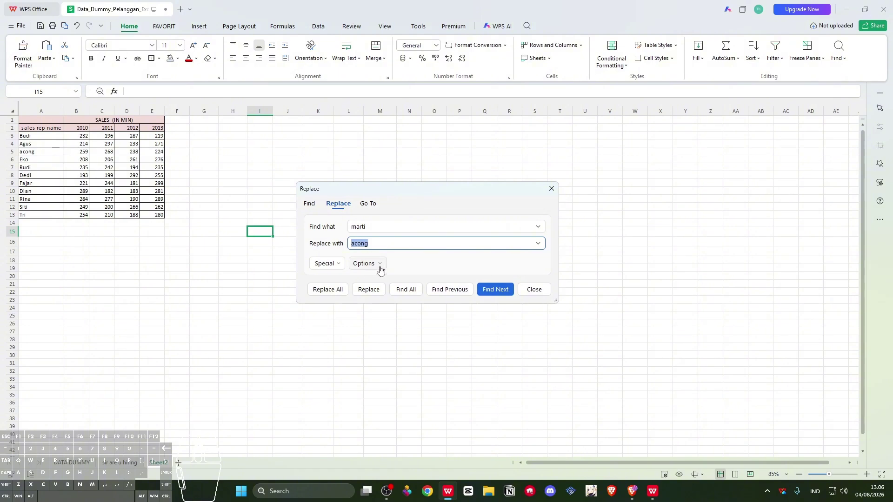
click(361, 261)
click(382, 315)
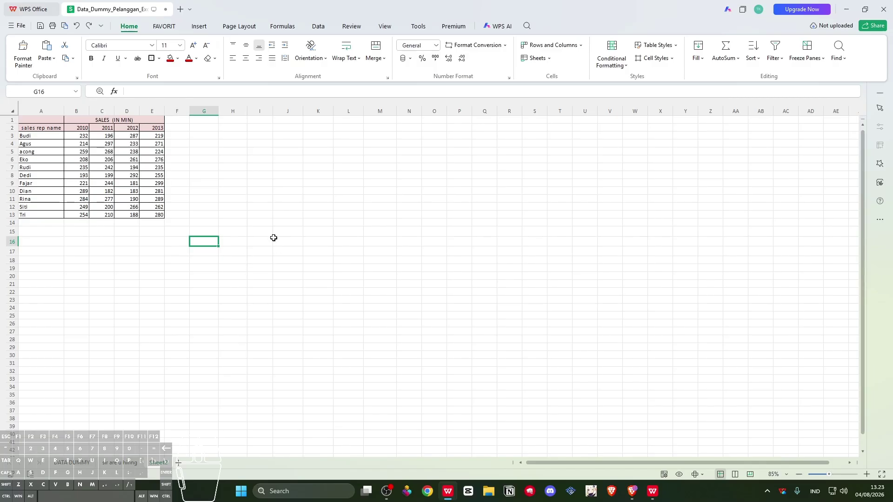
Insert a comment on the 2010 sales value in cell B4
click(208, 167)
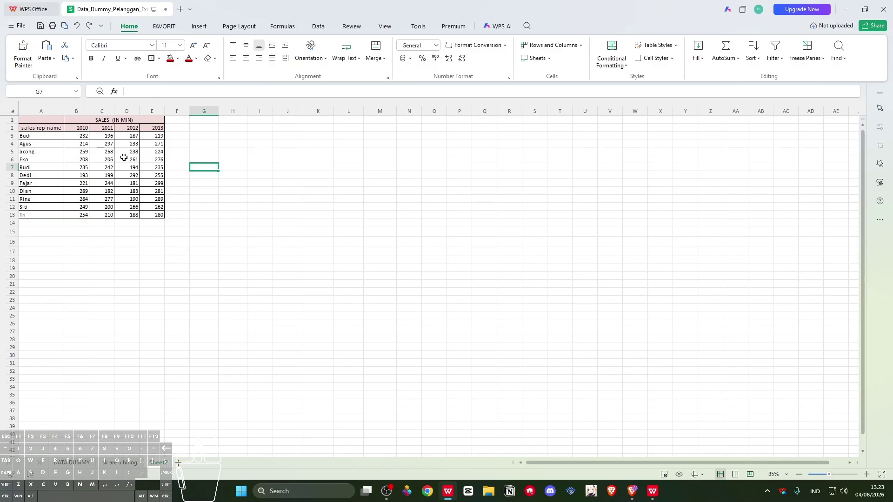
click(83, 143)
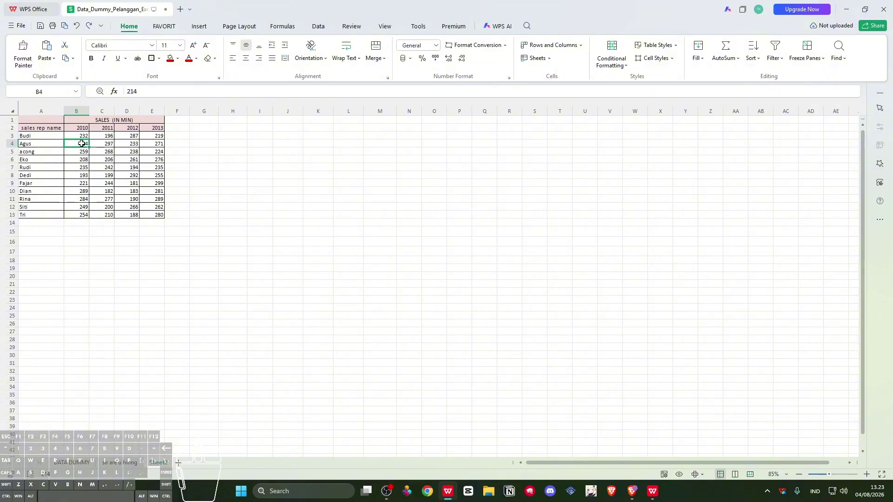
right_click(78, 144)
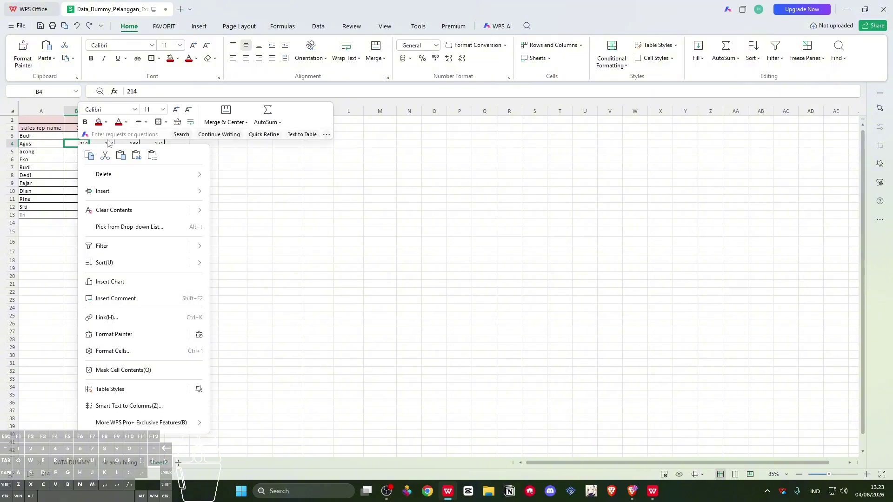
click(139, 300)
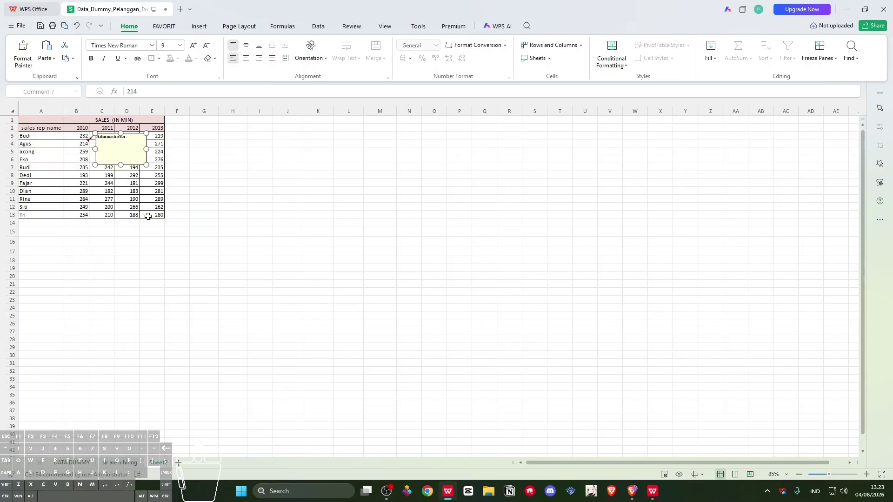
Add a comment to the 2011 sales value in cell C9, leaving its default heading
click(107, 186)
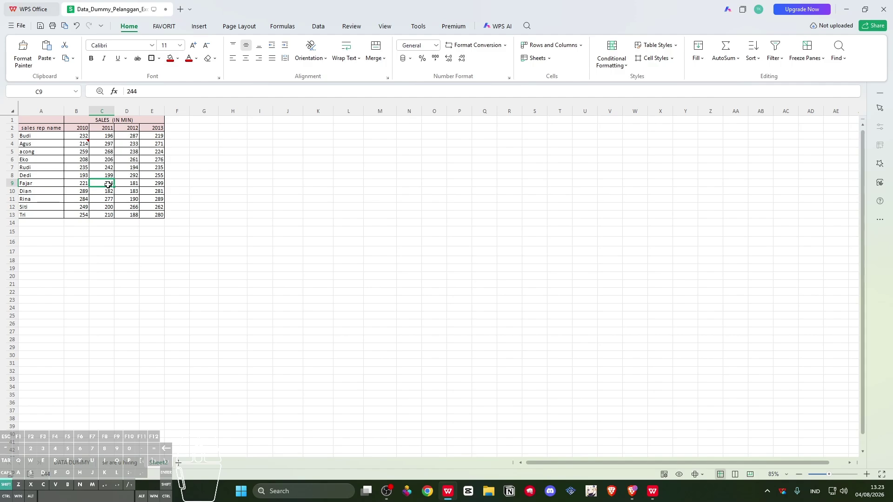
key(shift+F2)
click(127, 152)
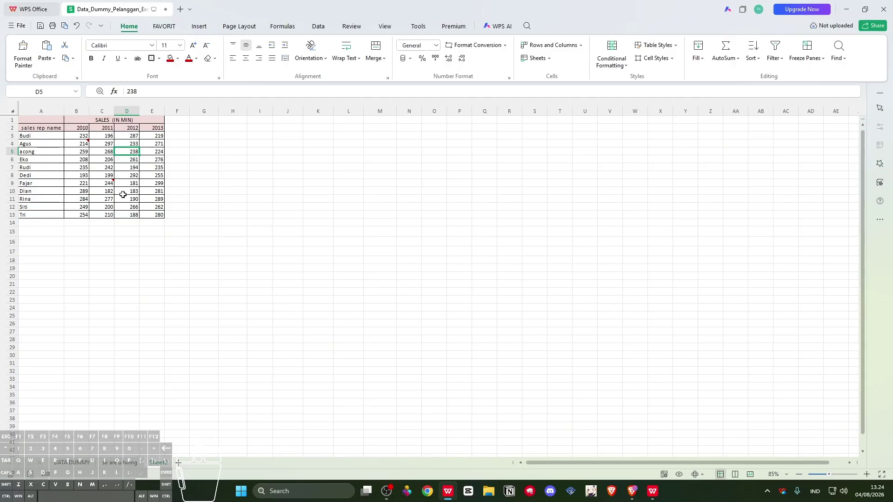
Edit the comment on cell B4, replacing its author heading with "IBU BOS:"
click(80, 143)
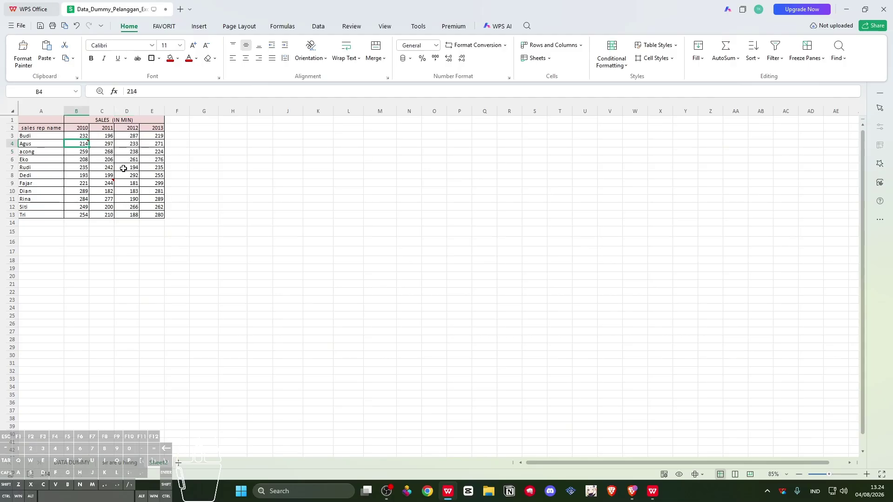
right_click(81, 145)
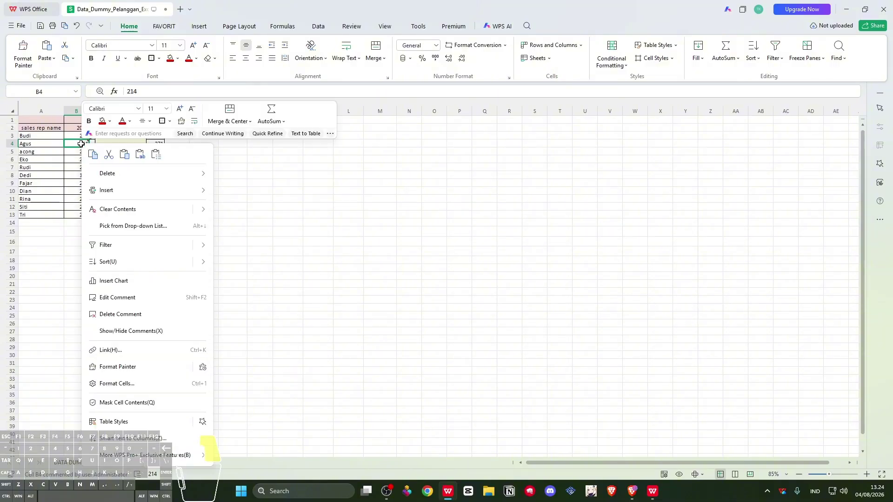
key(Escape)
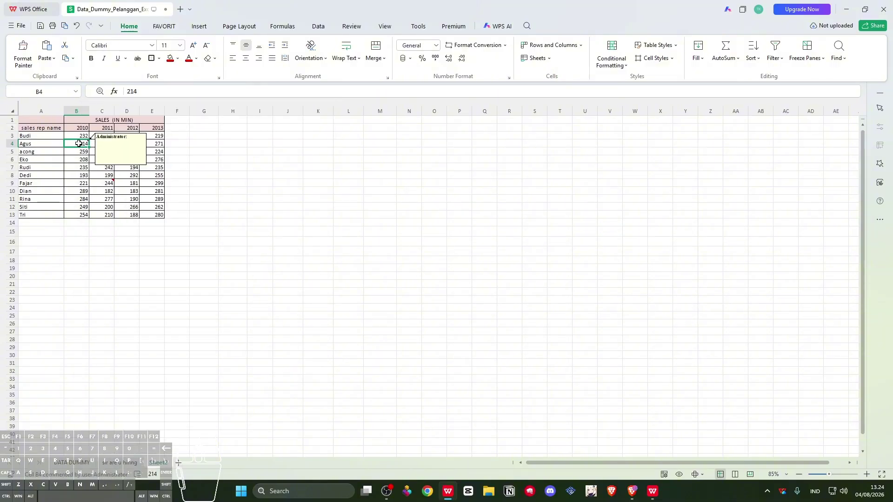
right_click(79, 143)
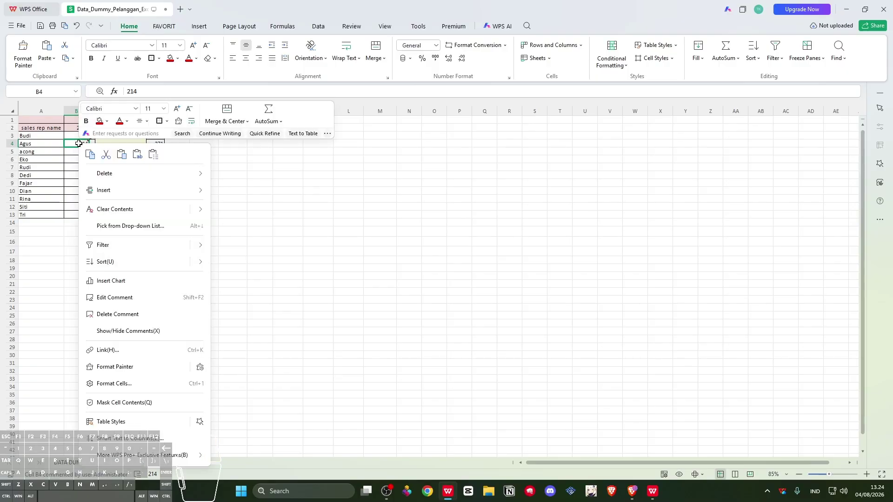
click(143, 297)
key(BackSpace)
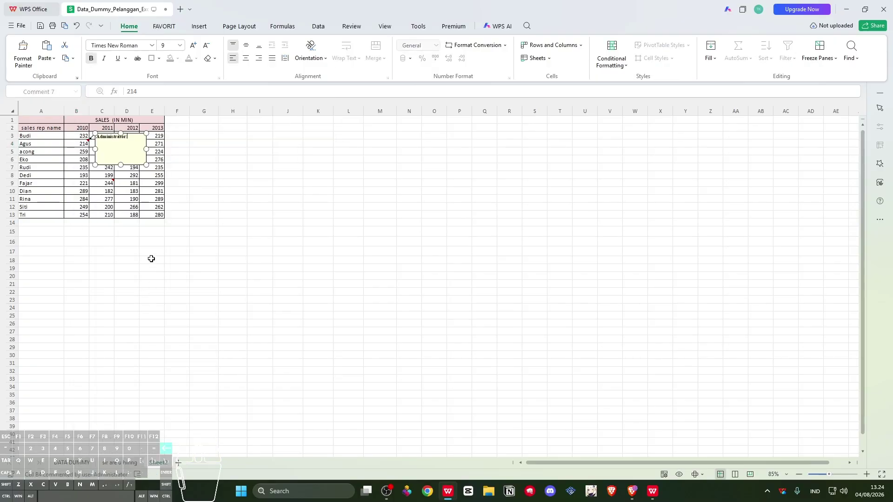
key(BackSpace)
key(BackSpace)
key(BackSpace)
key(Caps_Lock)
text(BOS)
key(BackSpace)
key(BackSpace)
key(BackSpace)
key(BackSpace)
text(IBU BOS:)
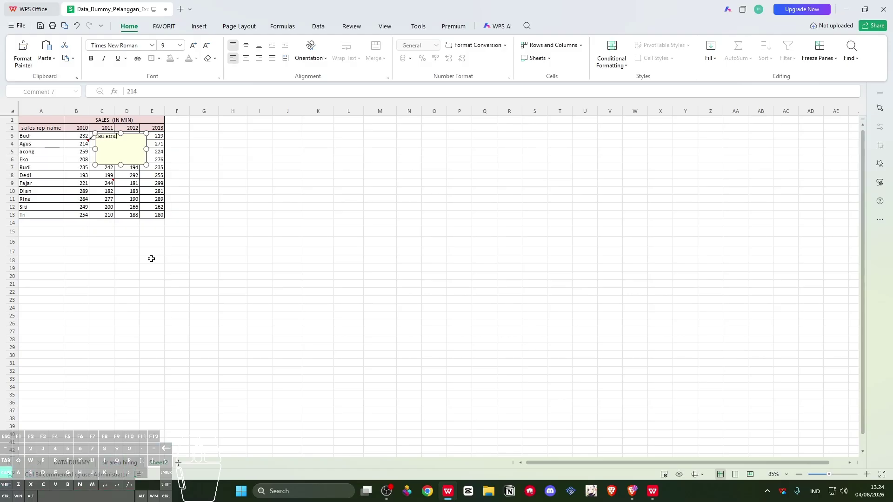
Add the line "ini revisi, angka ini dapet dari mana?" below the heading in B4's comment and finish editing
key(Caps_Lock)
key(Return)
text(ini revisi, angka dap)
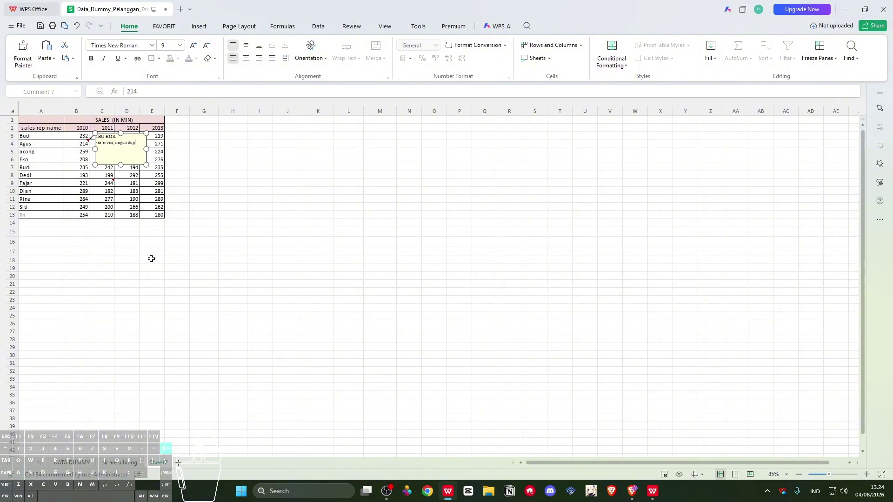
key(BackSpace)
key(BackSpace)
key(BackSpace)
text(ini dapet da)
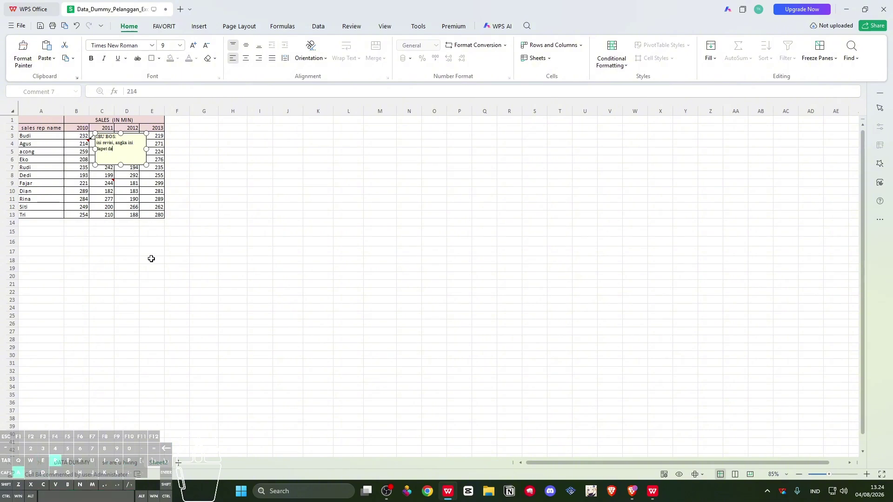
text(ri mana?)
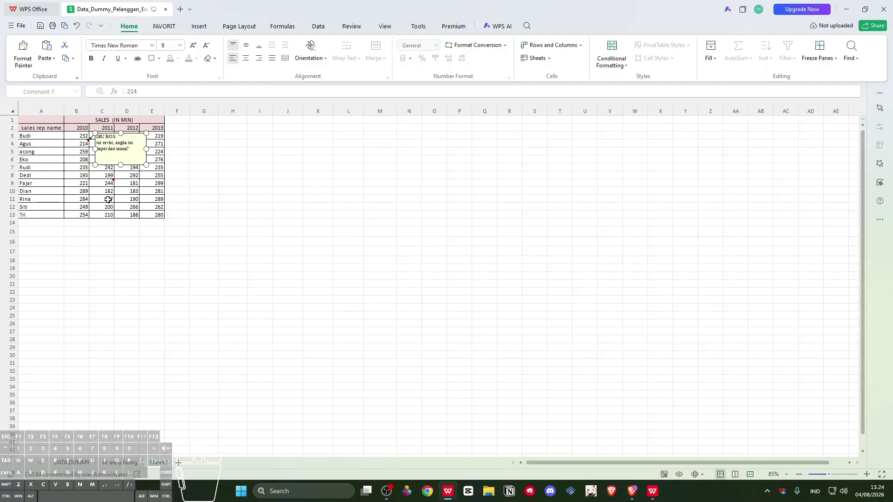
click(107, 200)
click(81, 145)
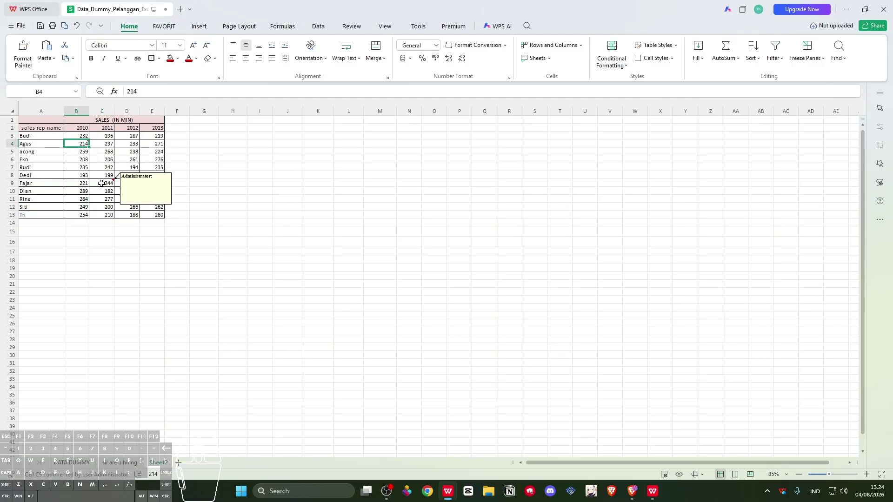
Edit the comment on the 2011 value in cell C9, replacing its default author heading with the commenter's name
click(101, 183)
right_click(109, 185)
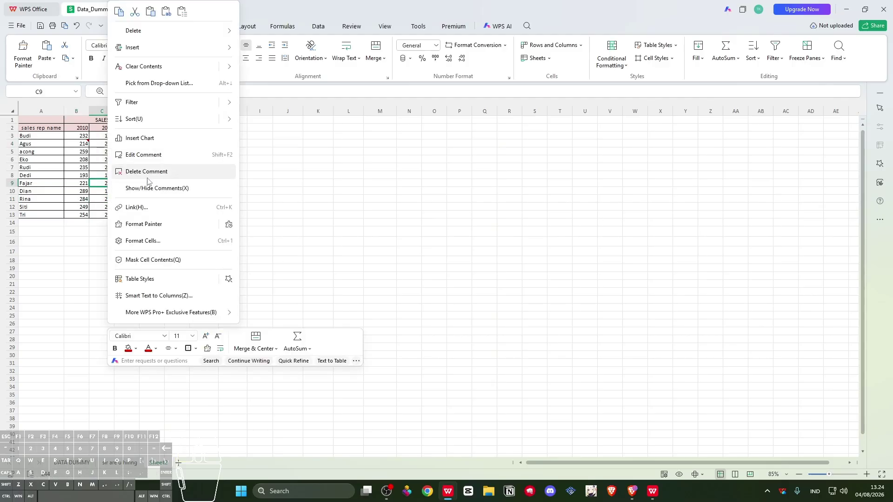
click(156, 160)
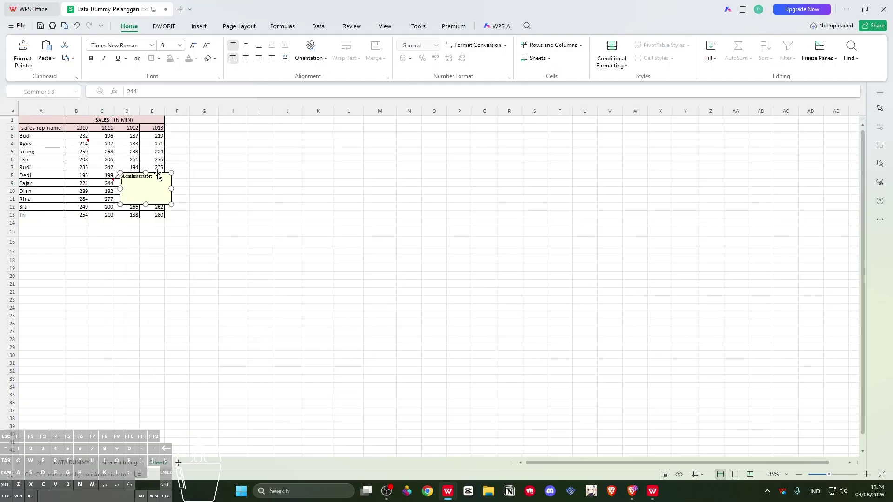
key(BackSpace)
key(BackSpace)
key(BackSpace)
key(BackSpace)
key(BackSpace)
key(BackSpace)
key(BackSpace)
text(TIO:)
key(Return)
Add the line "pak___ minta ___" below the heading in C9's comment
text(pak-)
key(BackSpace)
text(_)
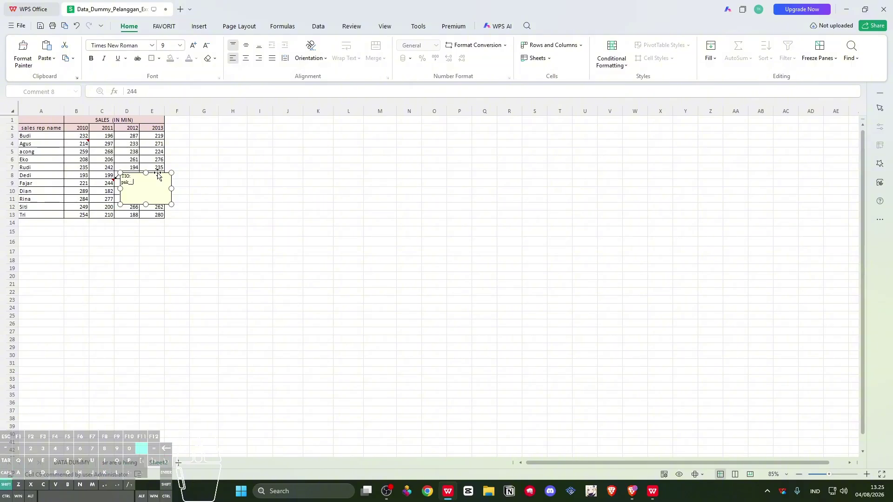
text(_ minta __)
key(Return)
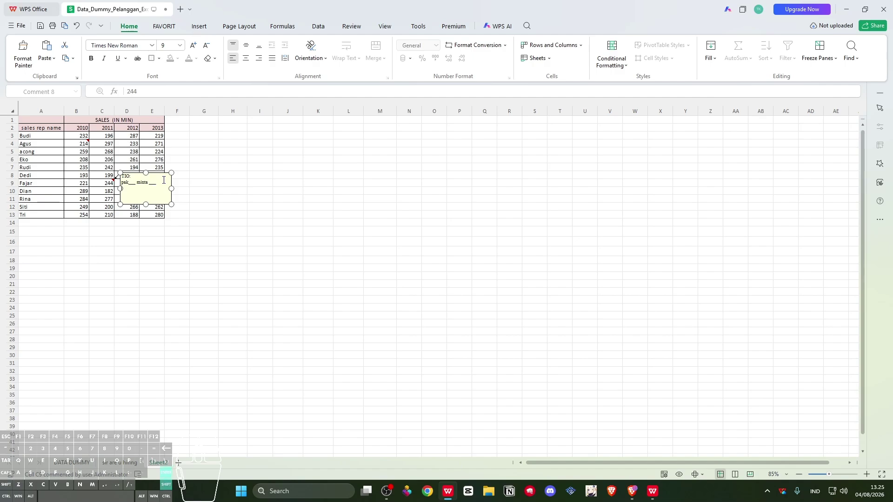
Add the closing line "open to work!" to C9's comment and finish editing it
text(e)
key(BackSpace)
text(pen wo)
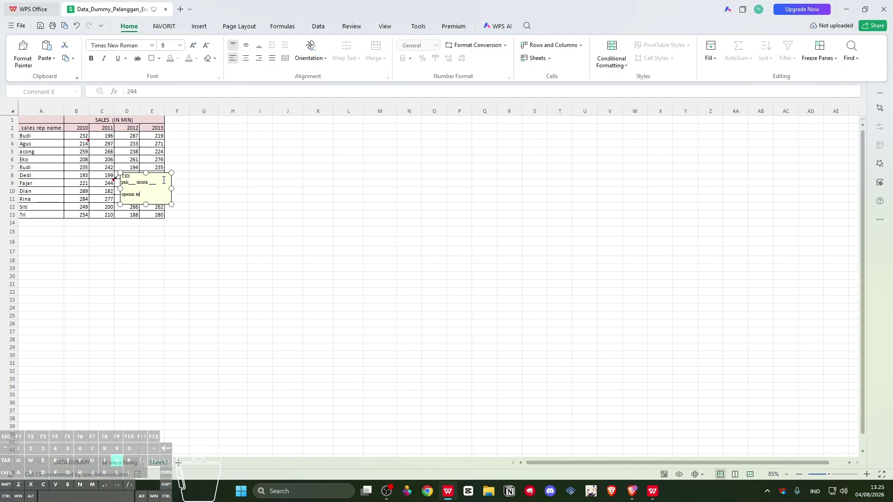
key(BackSpace)
key(BackSpace)
text(to work!)
key(Return)
click(122, 286)
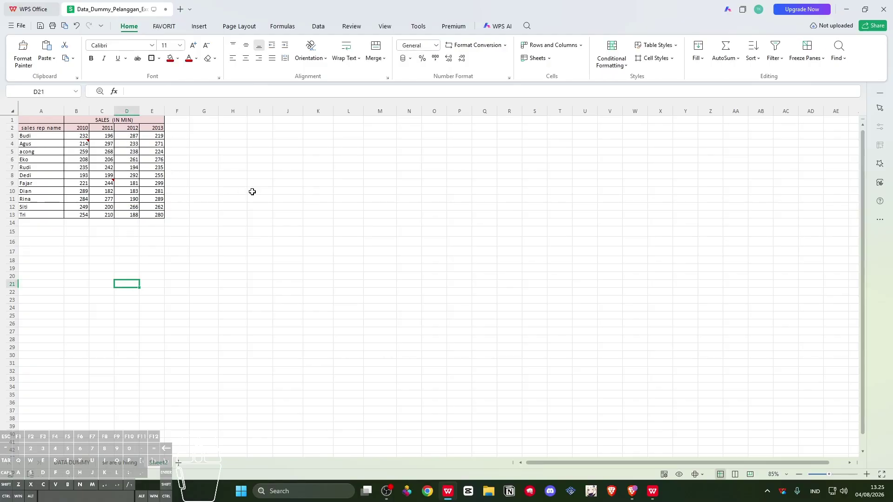
Open B4's comment for editing and try to apply a Double underline through its font formatting
click(80, 143)
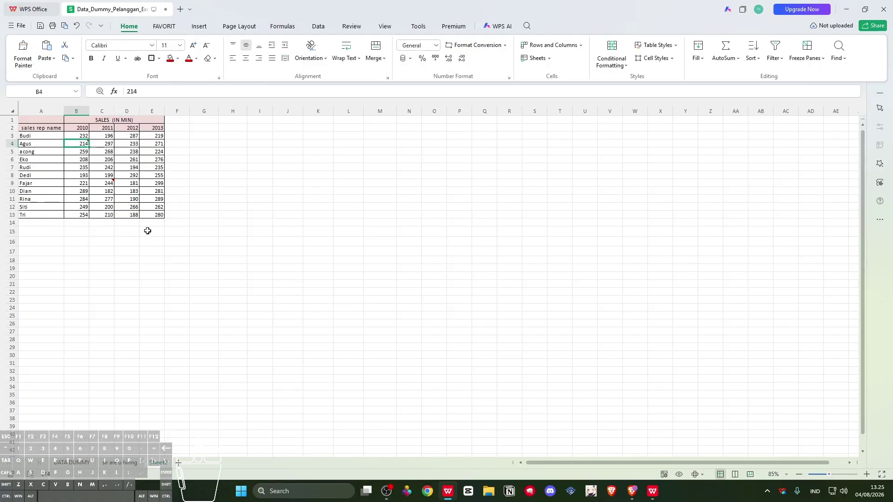
right_click(79, 141)
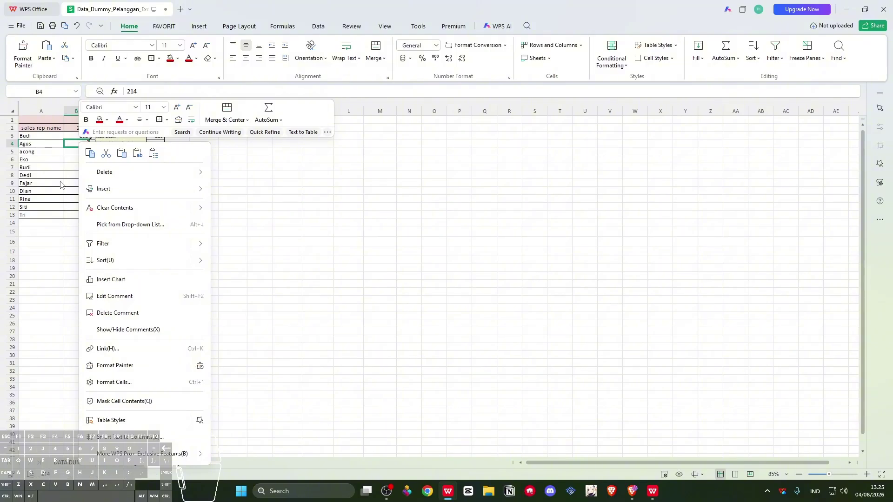
click(114, 296)
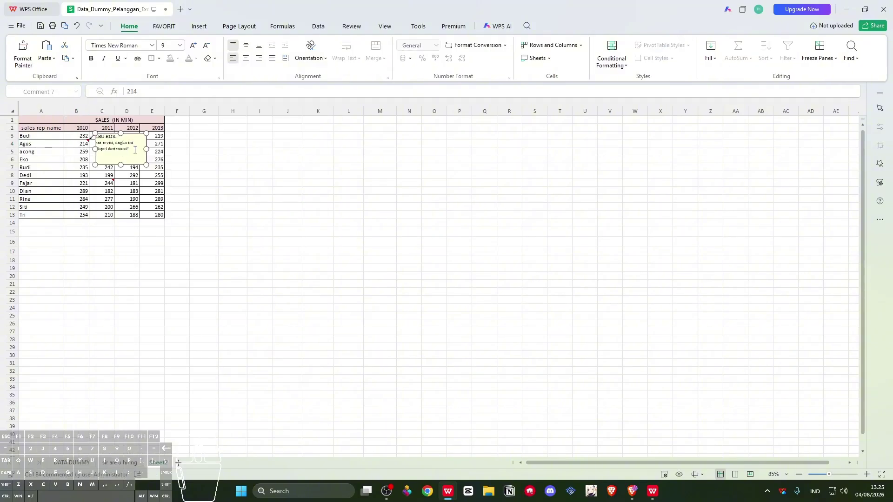
right_click(129, 154)
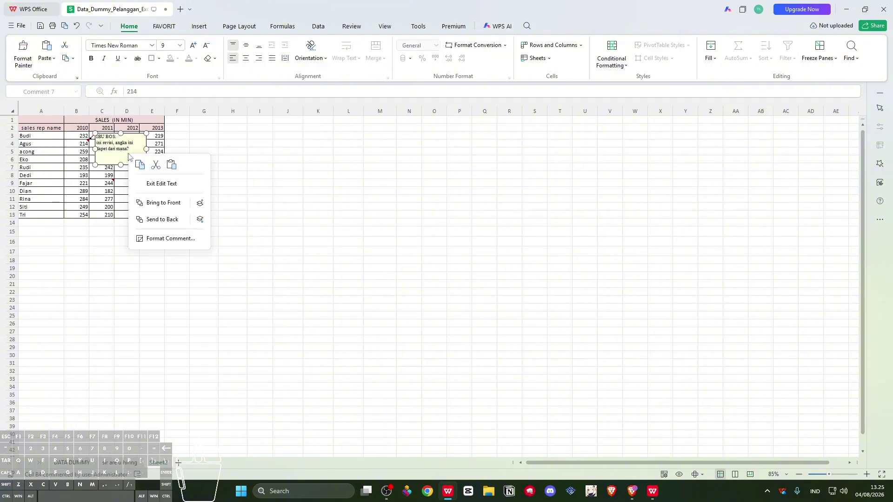
click(169, 240)
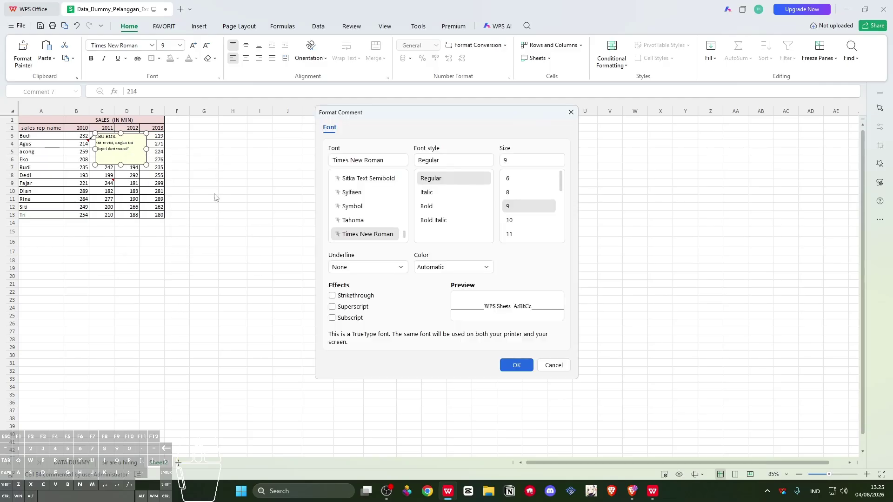
scroll(383, 193, up, 1)
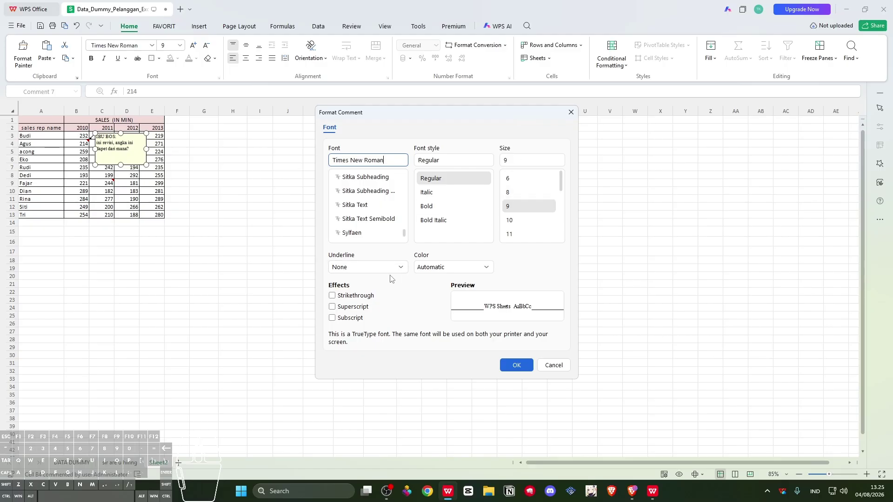
click(362, 267)
click(367, 295)
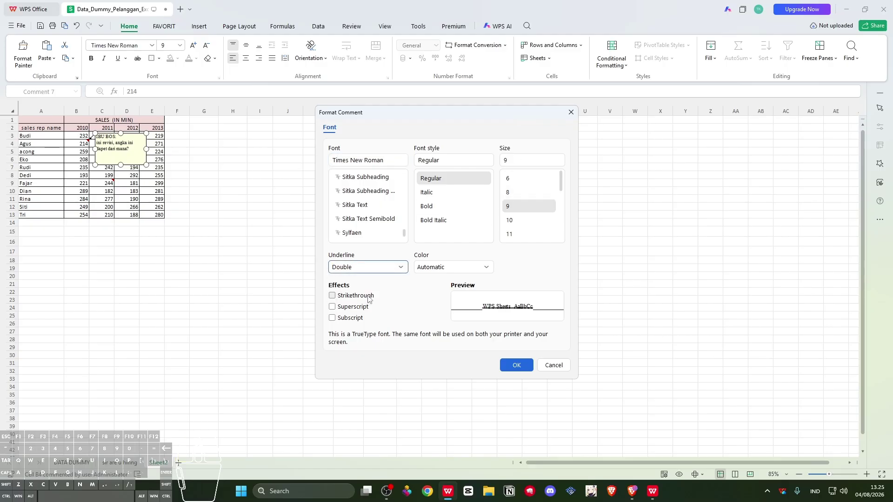
click(515, 366)
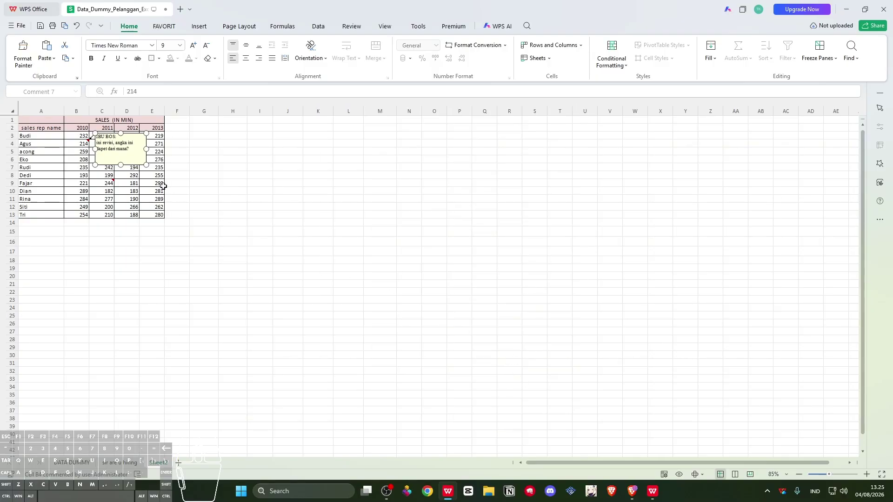
Enter the test text "twewgweg" at the end of B4's comment and leave the comment
text(twewgweg)
click(111, 236)
click(83, 144)
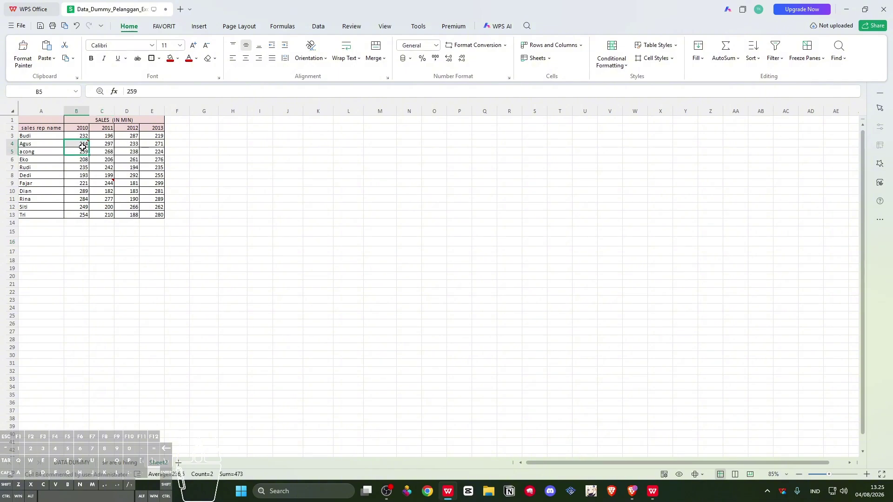
Reopen B4's comment for editing and delete the test text from its last line
right_click(85, 144)
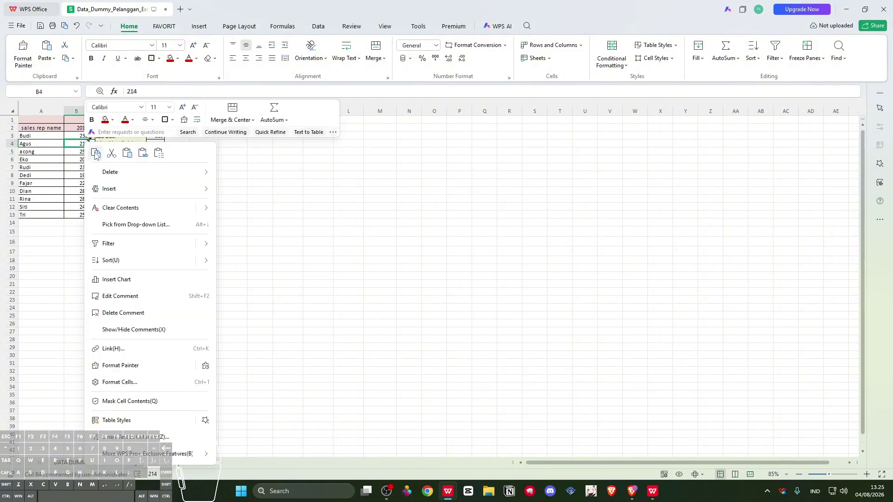
click(152, 298)
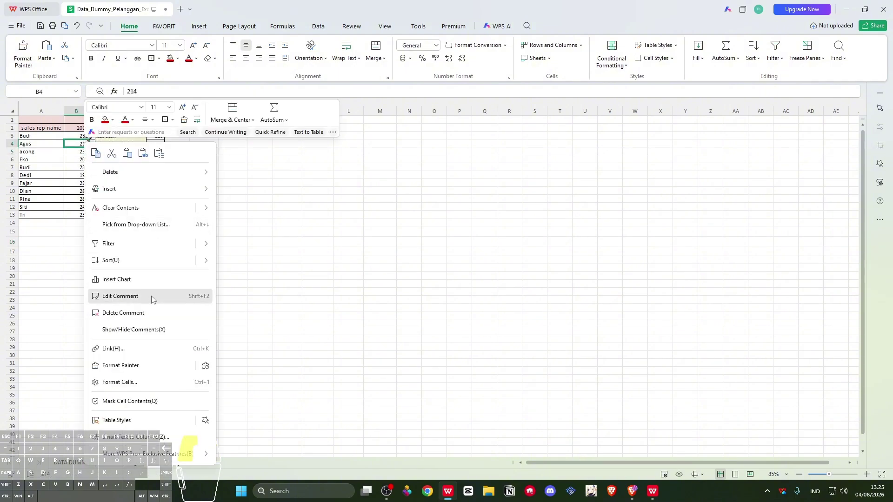
right_click(126, 160)
click(122, 156)
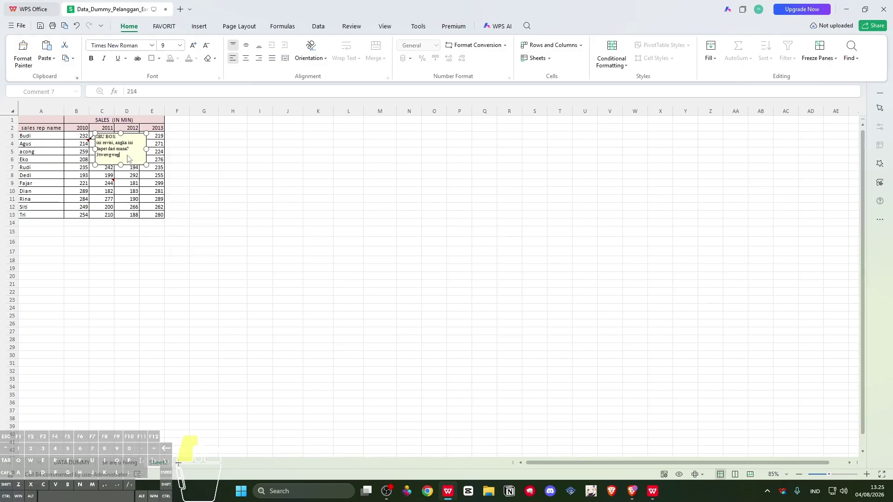
drag(121, 156, 96, 155)
key(BackSpace)
Try to set the font color of B4's comment to turquoise through its comment formatting
right_click(120, 155)
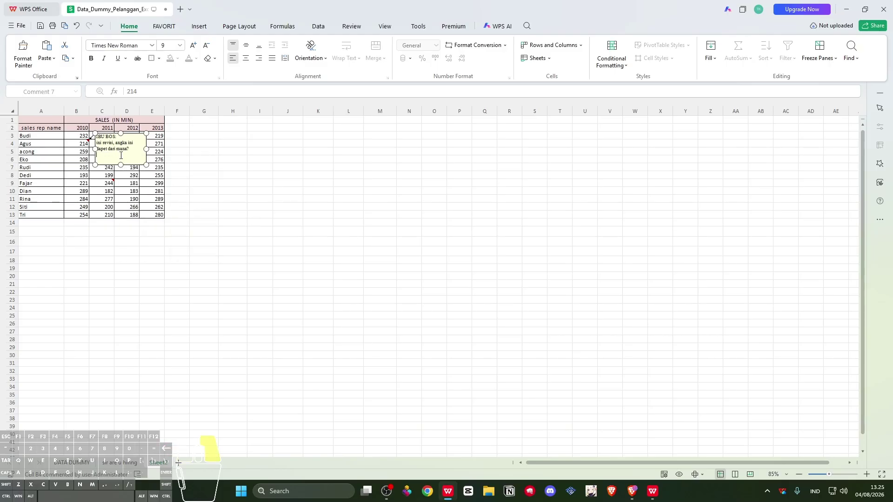
click(161, 240)
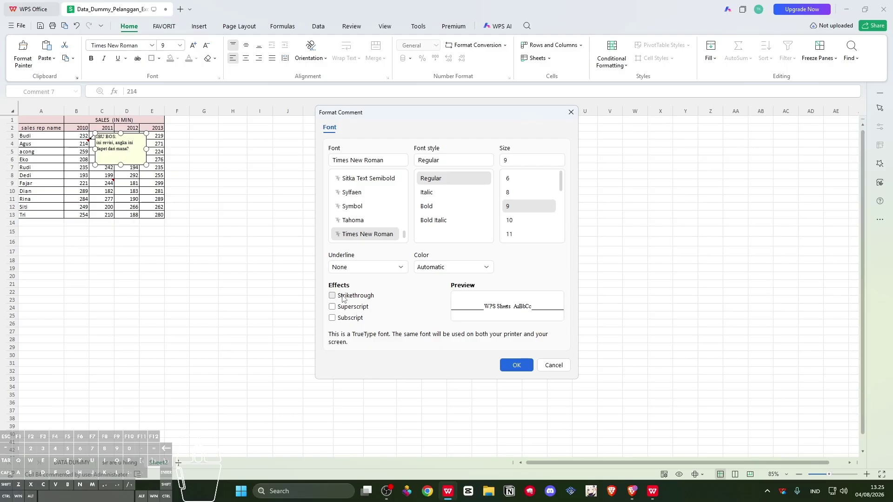
click(454, 267)
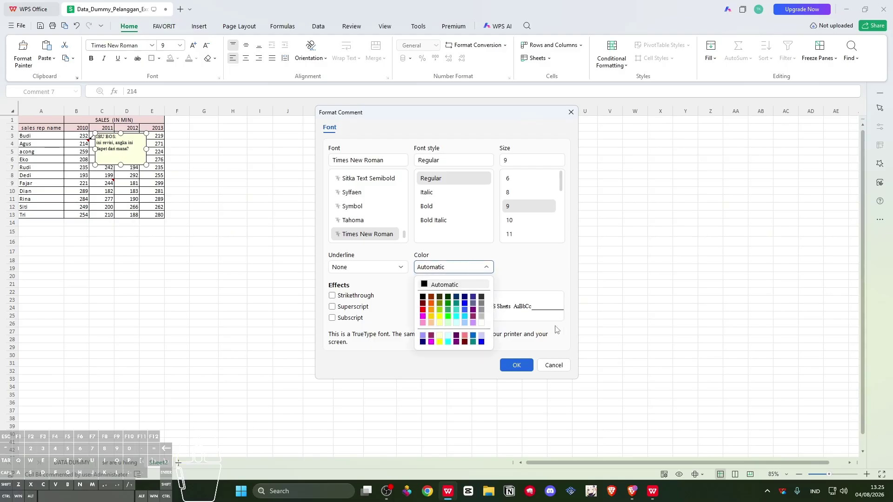
click(465, 316)
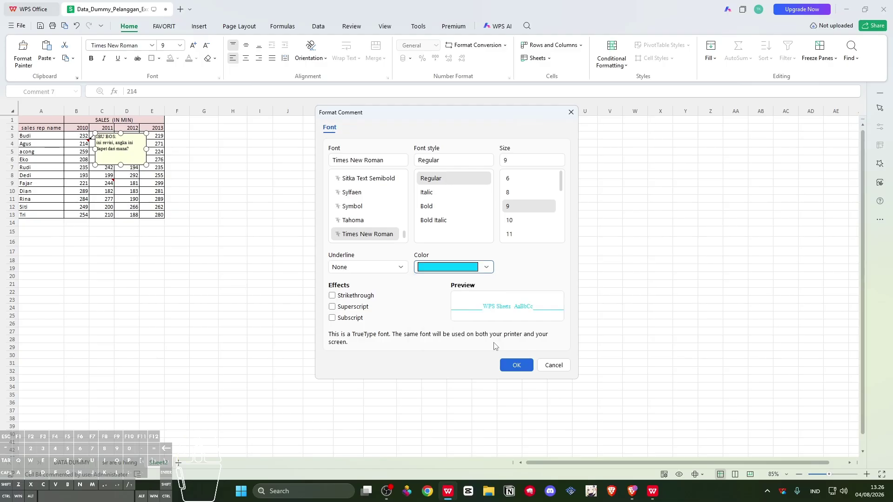
click(526, 365)
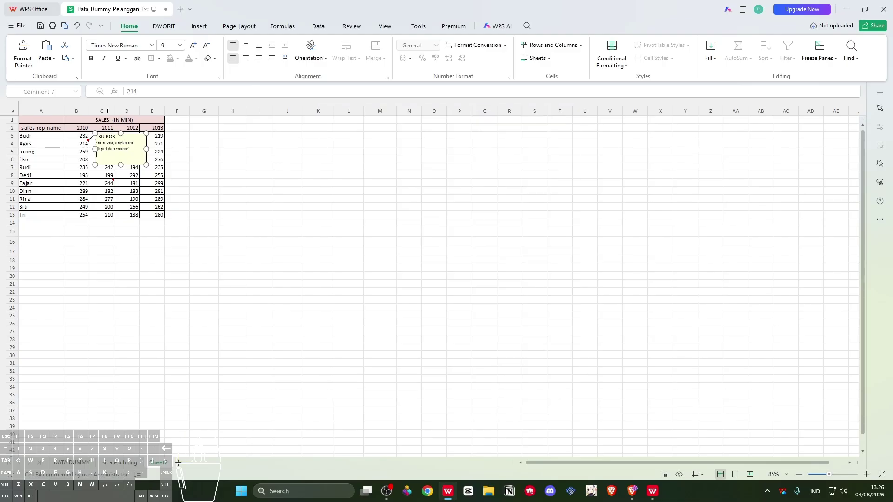
Try out the comment formatting with a line of test text in B4's comment, and delete that text again
text(gfewqgf)
key(BackSpace)
key(BackSpace)
key(BackSpace)
key(BackSpace)
key(BackSpace)
key(BackSpace)
Check the font settings of B4's comment and close them without making changes
right_click(132, 157)
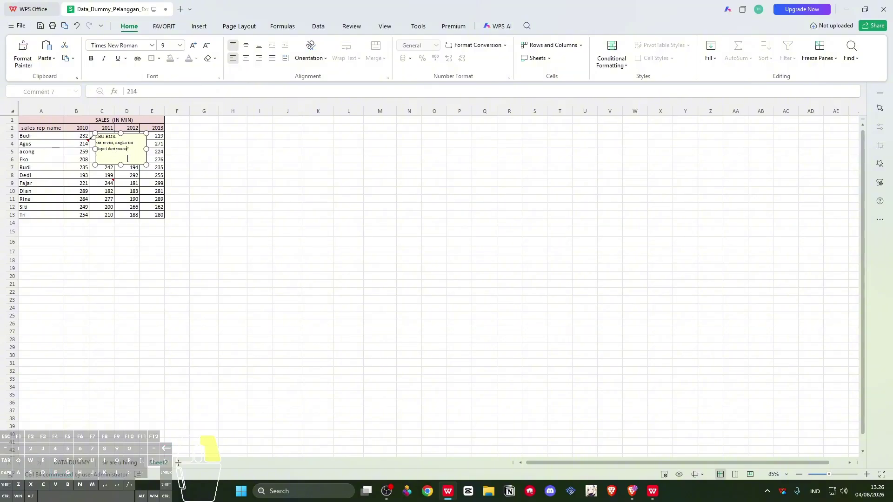
click(172, 243)
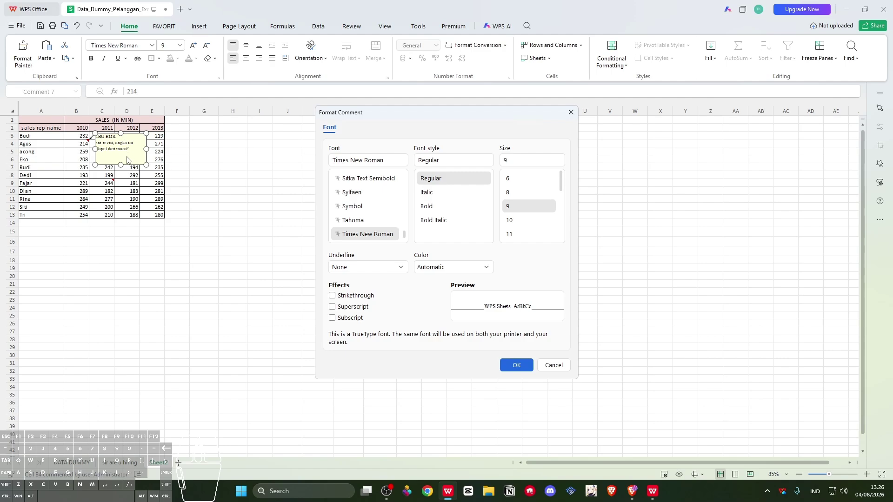
click(553, 366)
click(287, 273)
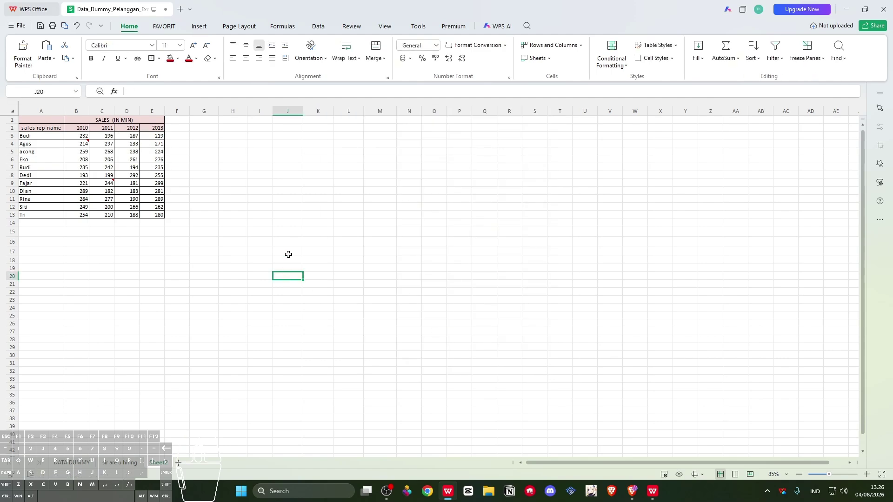
text(negarta)
key(Return)
key(BackSpace)
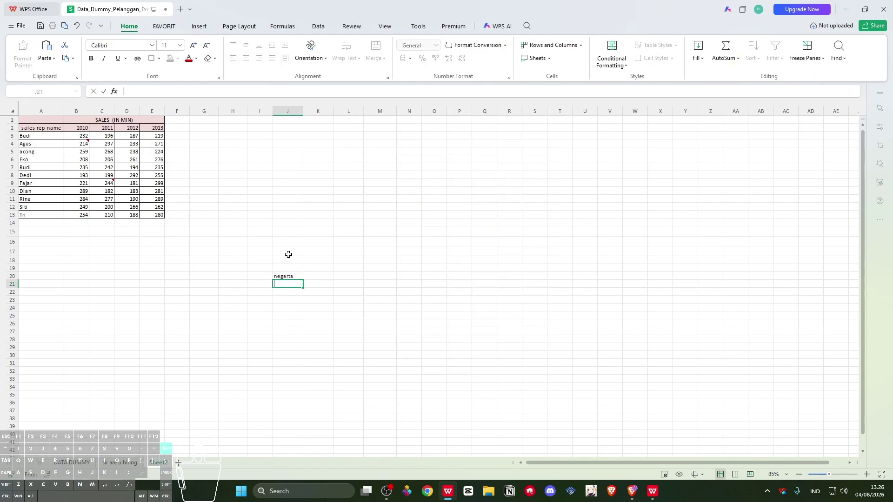
key(Tab)
key(ctrl+z)
key(ctrl+z)
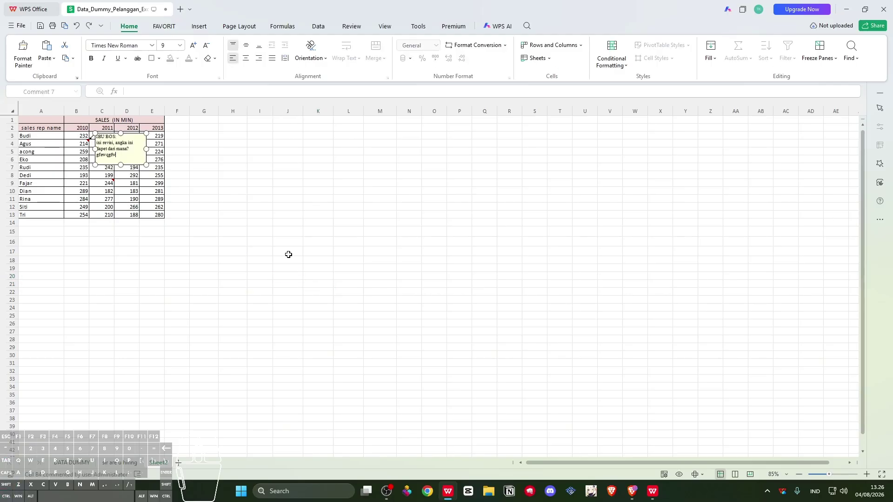
Enter the heading "negara" in J17 with "indon", "malay" and "singapo" listed in the cells below it
click(288, 255)
text(negara)
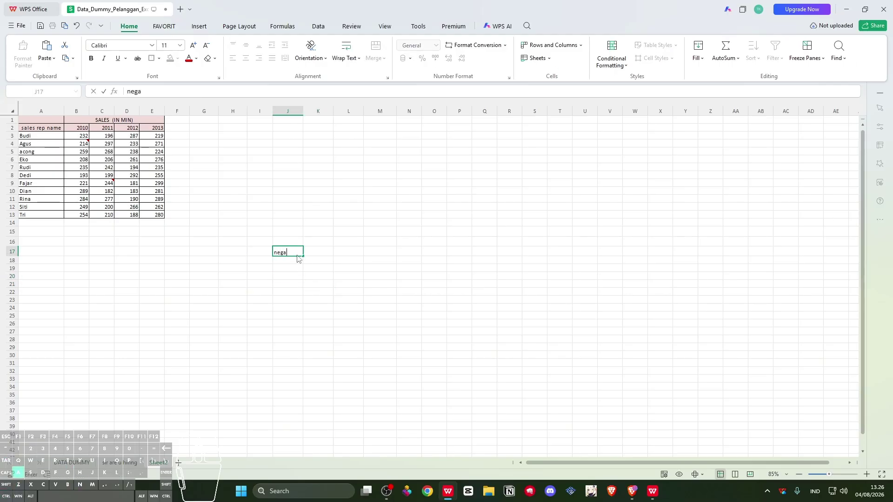
key(Return)
text(indon)
key(Return)
text(malay)
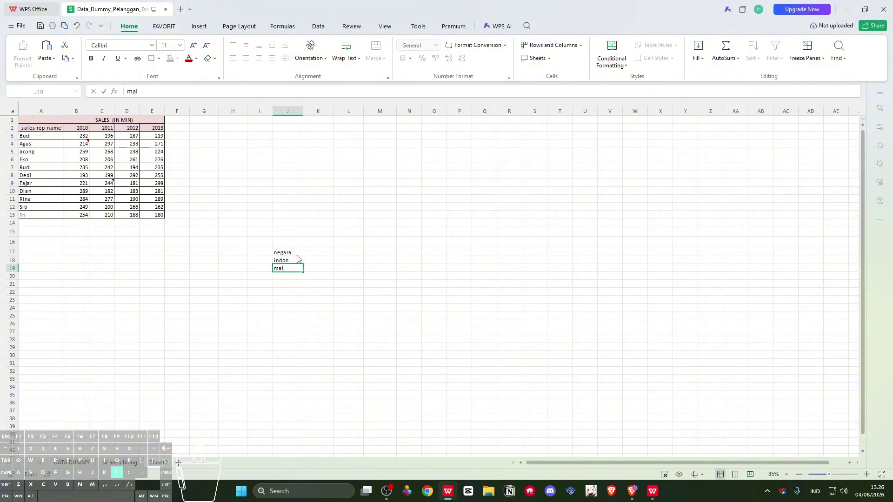
key(Return)
text(singapo)
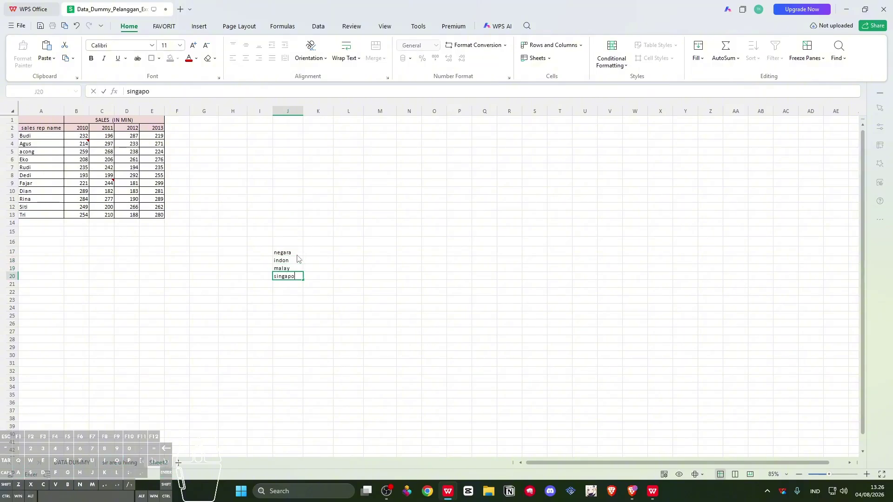
Insert a comment on J18, review its font and color options in the comment formatting, and leave them at their defaults
click(289, 259)
right_click(288, 259)
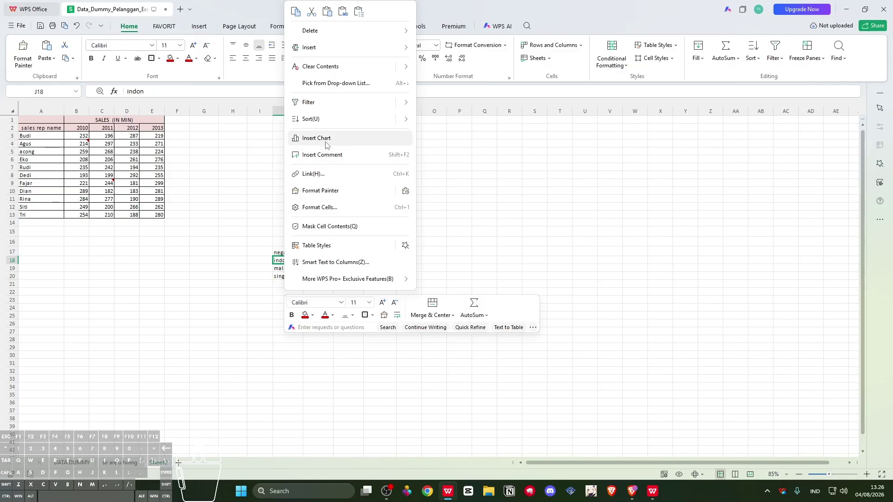
click(331, 155)
right_click(338, 264)
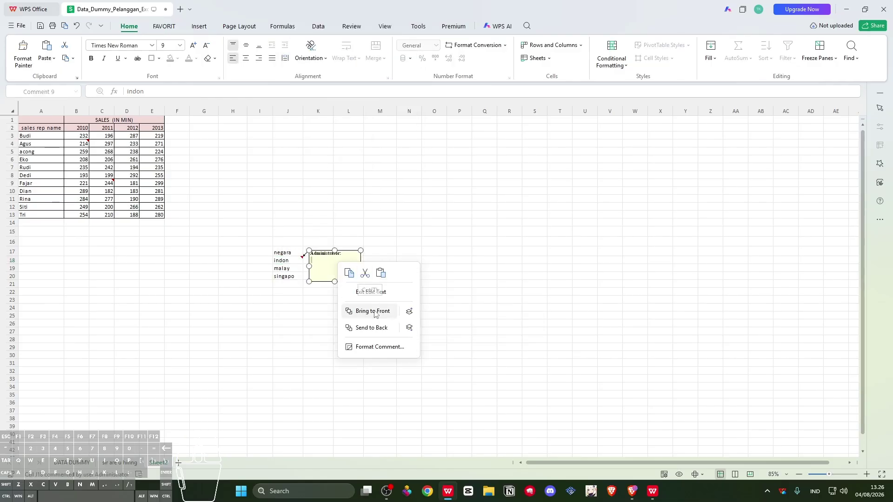
click(374, 347)
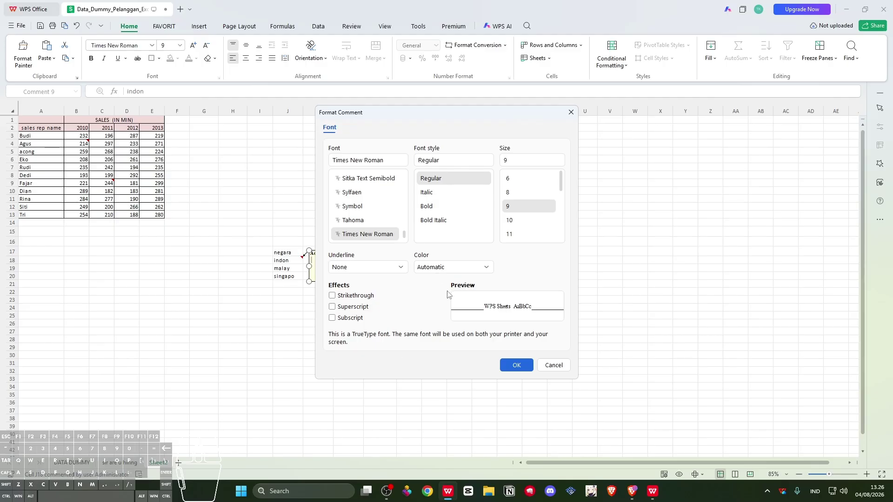
click(484, 267)
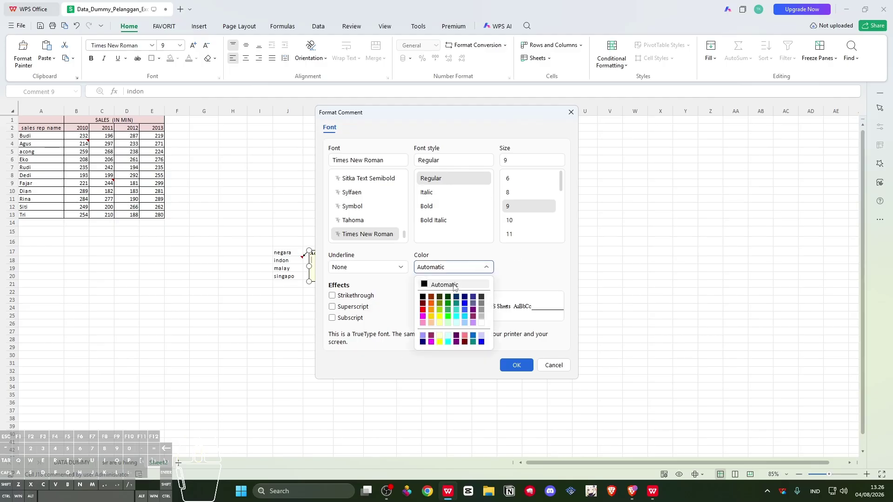
click(402, 310)
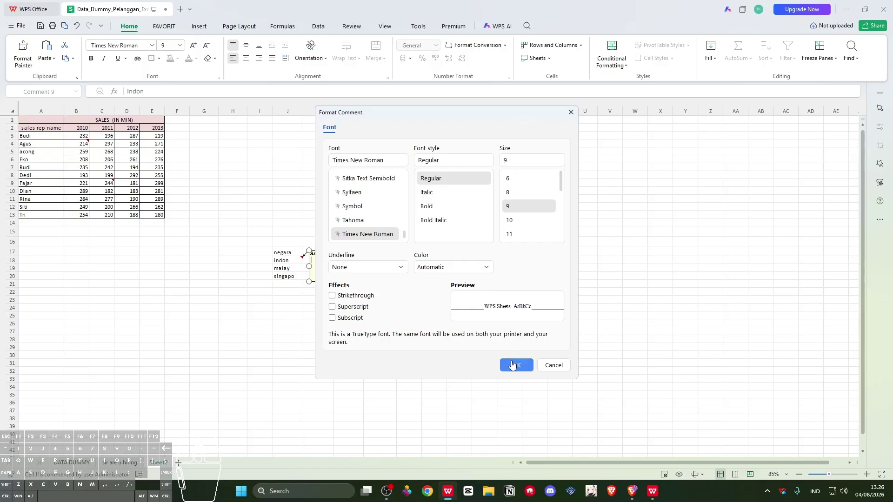
click(514, 365)
click(369, 316)
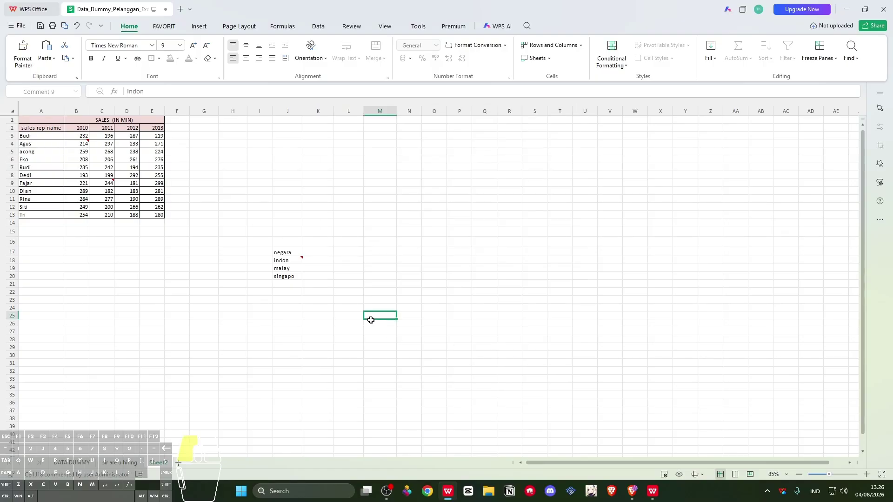
Enter "kentang gore" in J22 and "kentang rebus" in J23, and widen column J to fit both entries
click(284, 291)
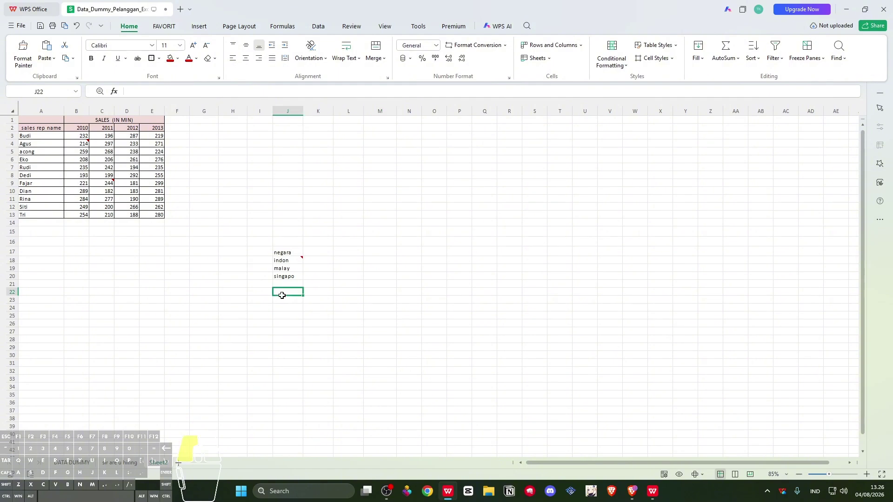
text(kentang gore)
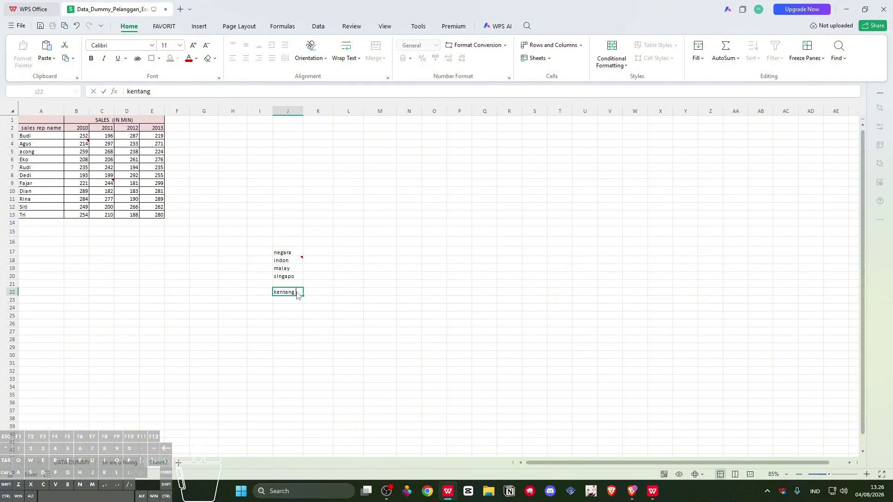
key(Return)
text(ken)
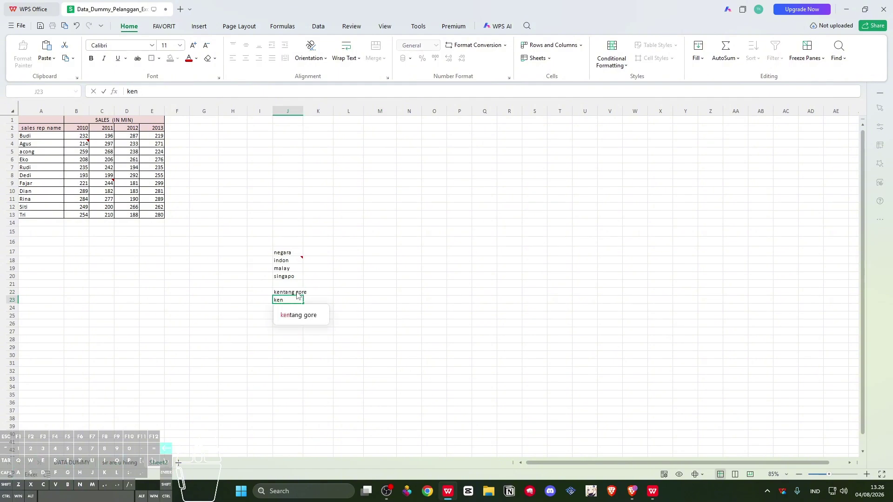
text(tang rebus)
key(Return)
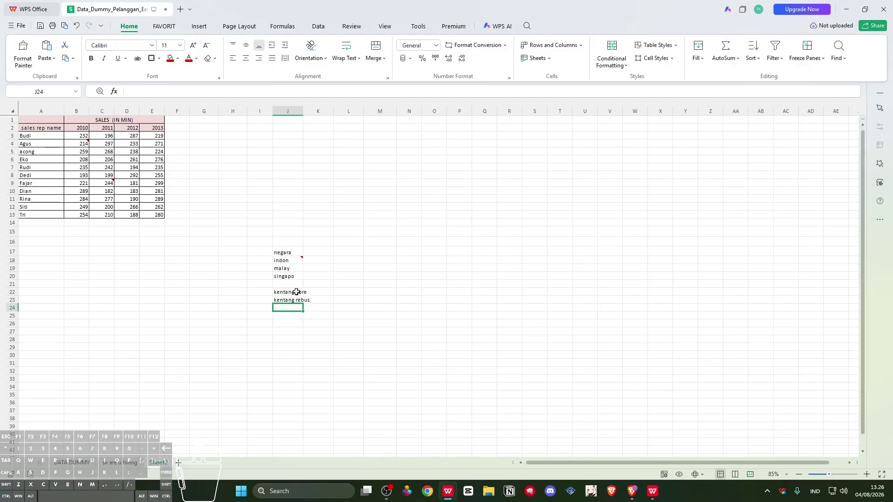
drag(304, 111, 315, 111)
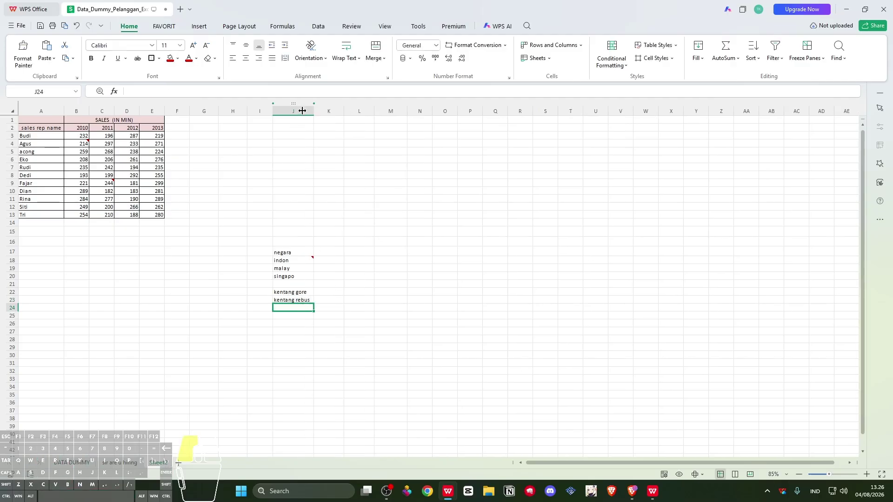
click(303, 111)
Insert a comment on J23 and look at its font formatting, closing it without making changes
click(301, 300)
right_click(305, 301)
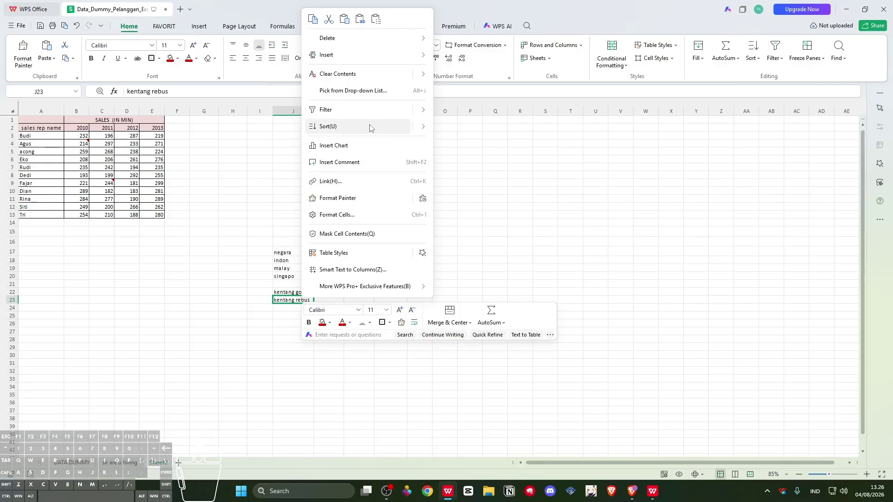
click(368, 163)
right_click(342, 305)
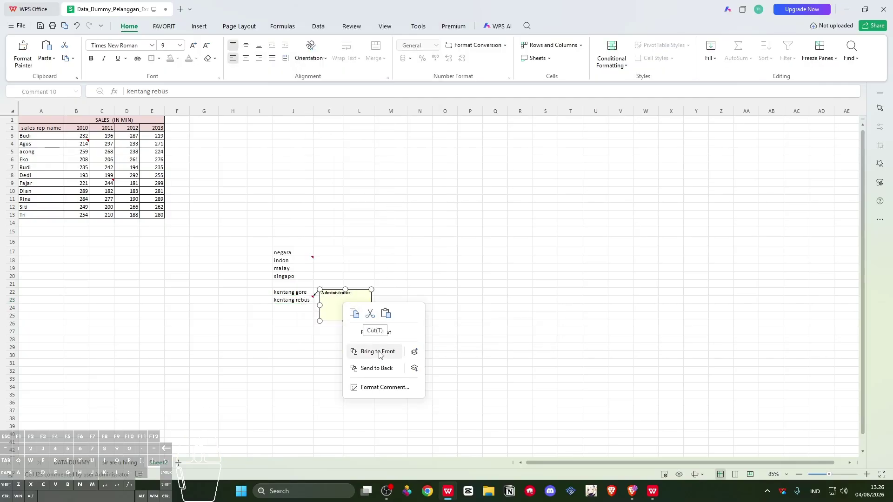
click(414, 369)
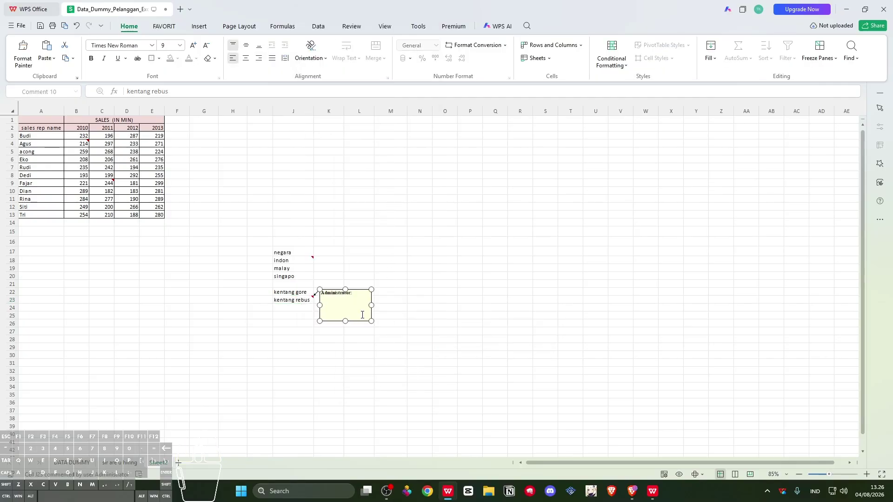
right_click(362, 315)
click(397, 400)
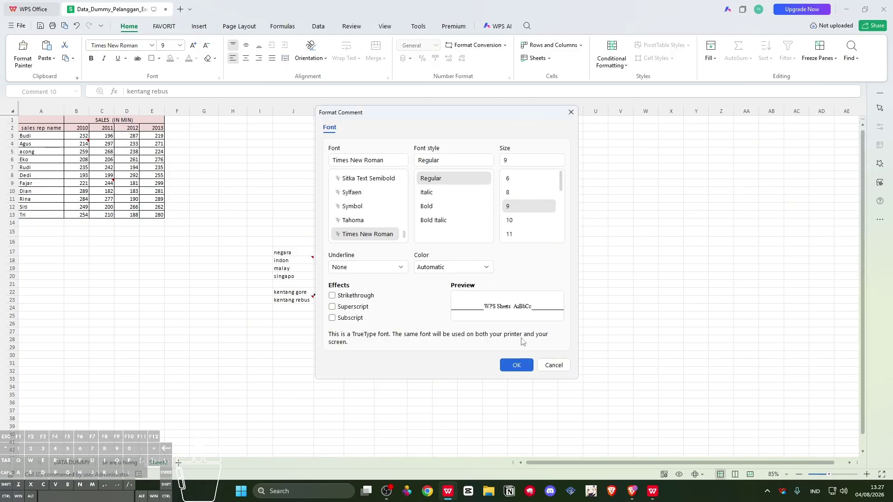
click(560, 364)
Clear everything from I15:K27, including the test lists and their comments
drag(253, 231, 334, 335)
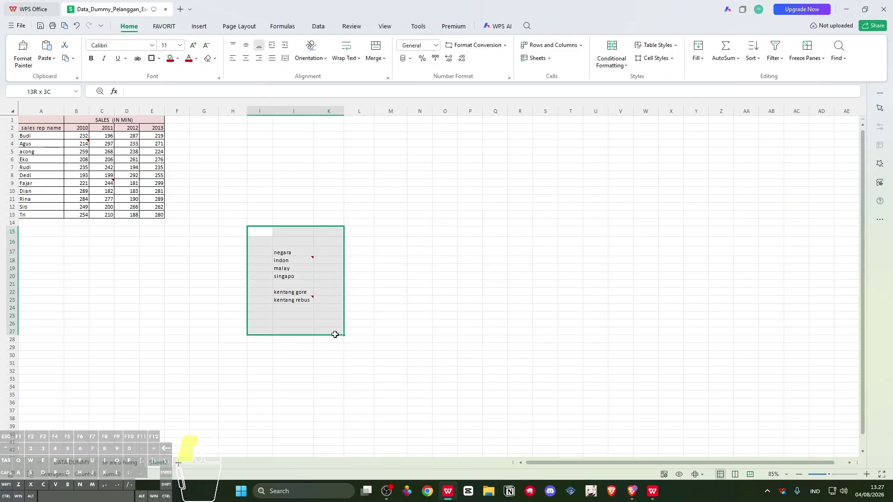
click(214, 58)
click(219, 77)
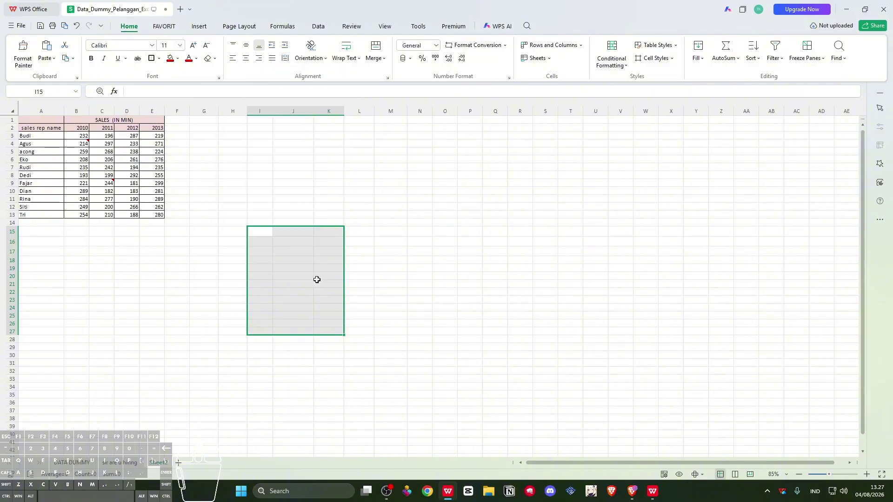
mouse_move(112, 184)
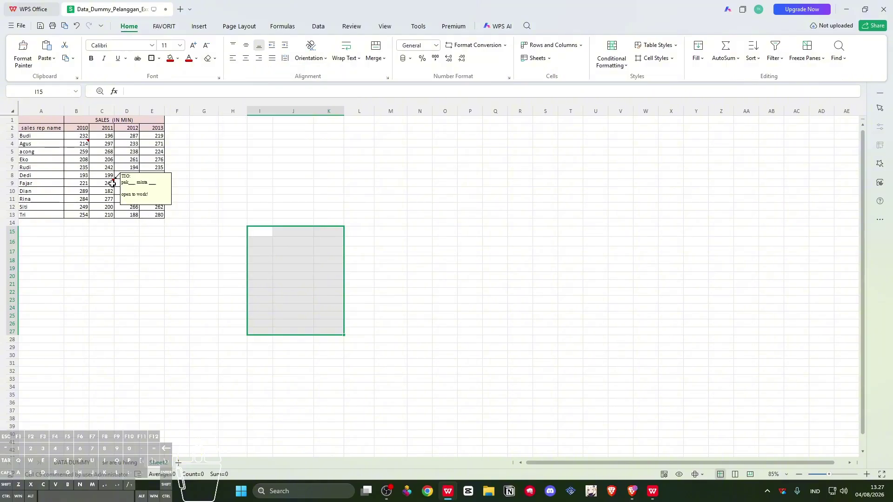
click(191, 260)
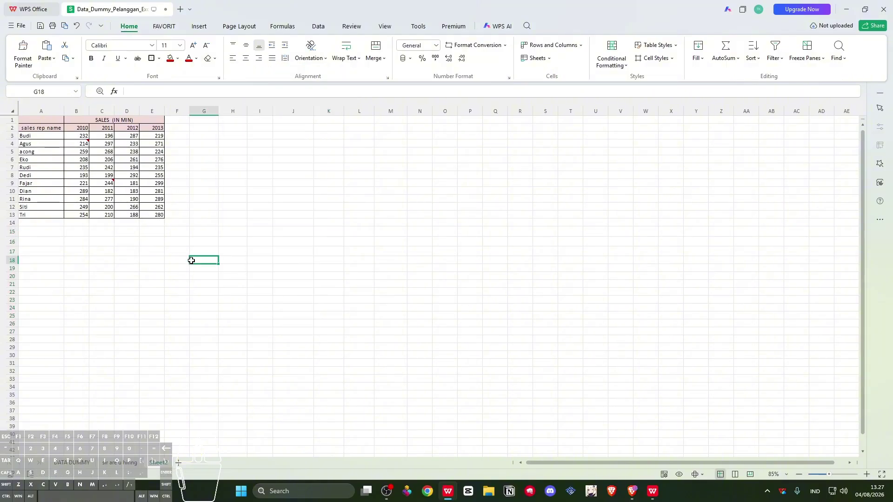
Select the whole sales table and use Go To with the Comments option to select its commented cells
click(29, 152)
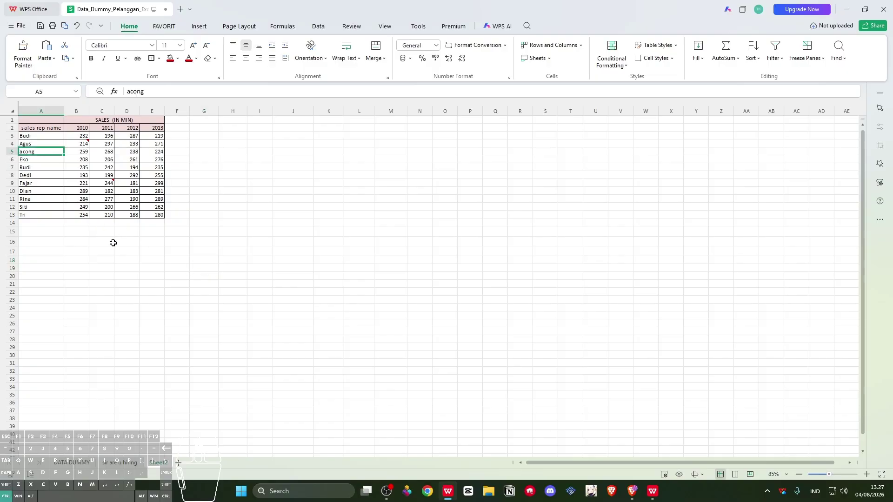
key(ctrl+a)
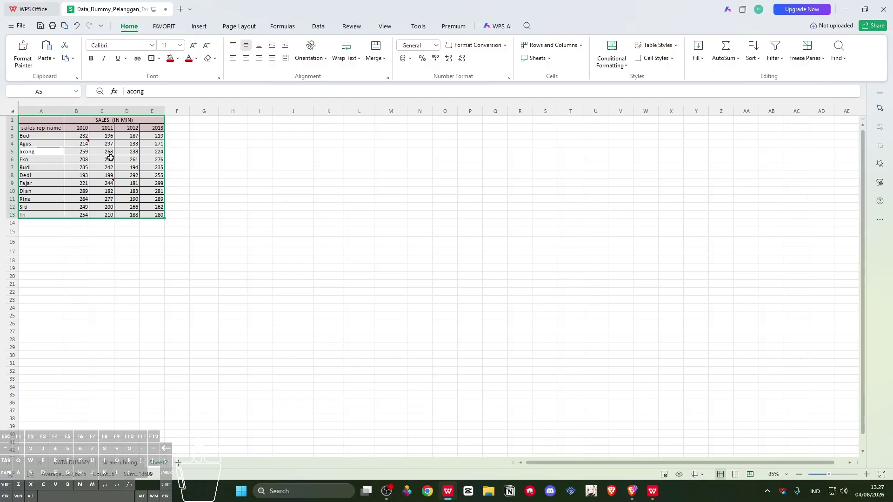
key(F5)
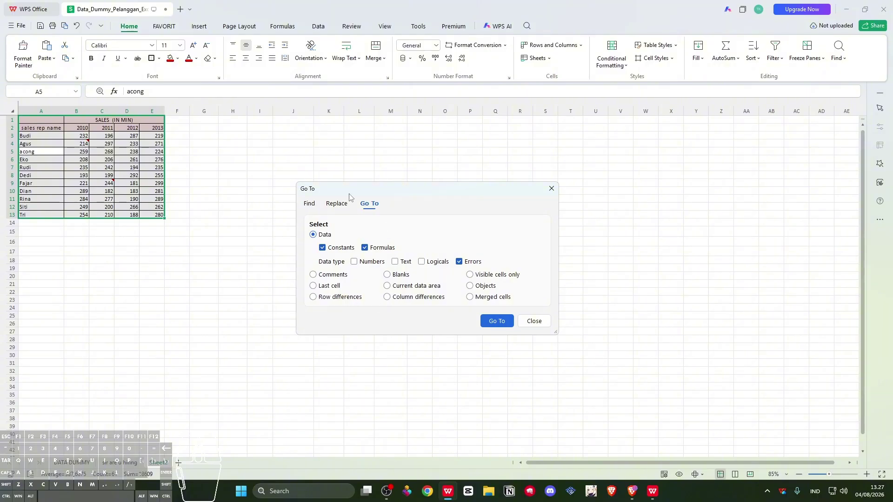
click(534, 321)
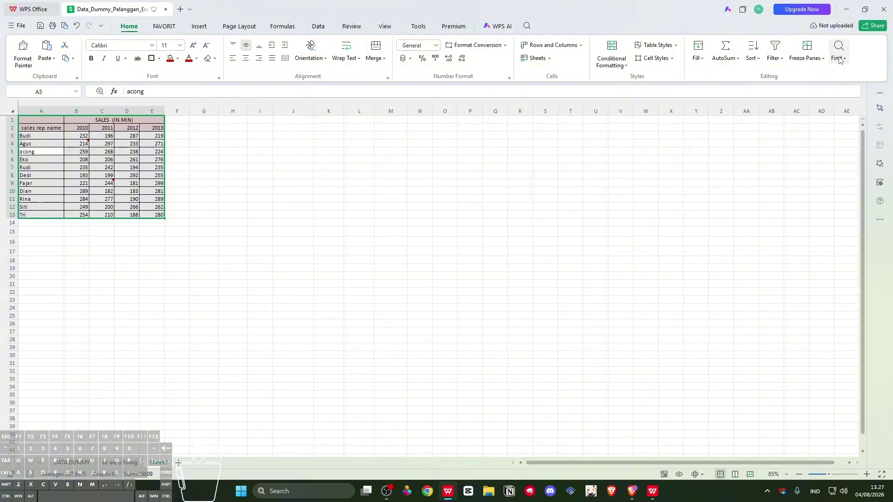
click(839, 57)
click(800, 111)
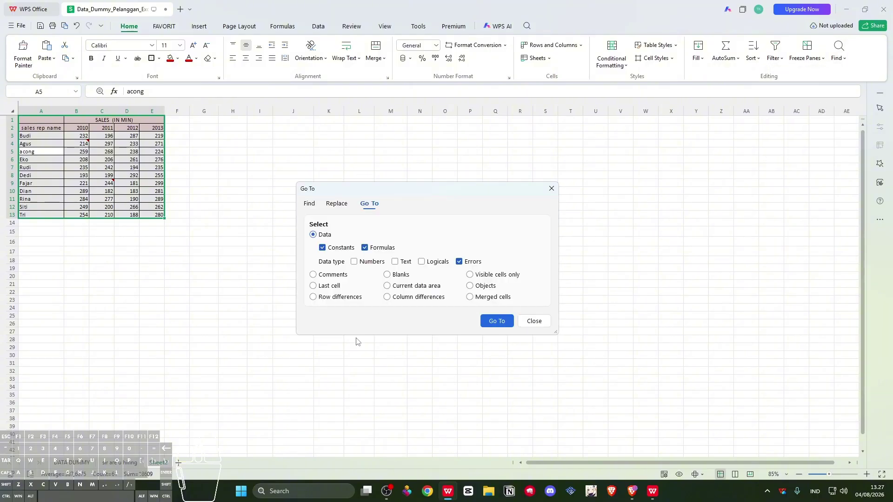
click(339, 275)
click(496, 321)
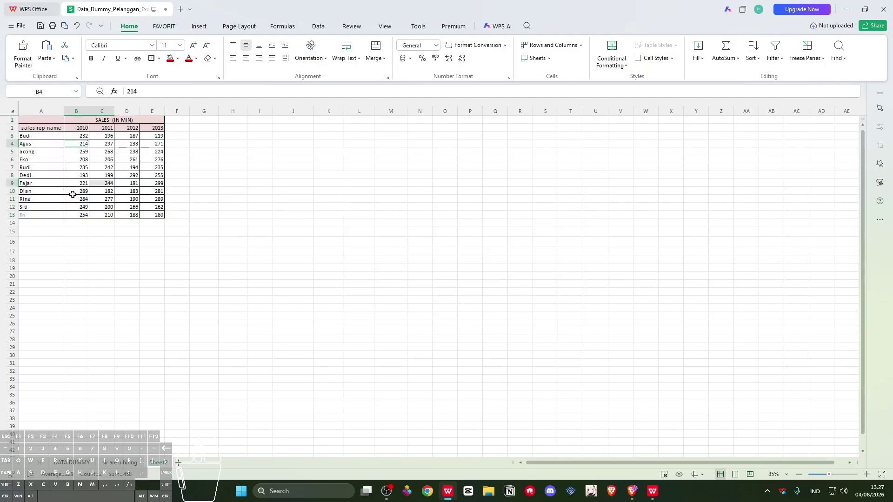
Fill the selected commented cells with light orange and check the comments on B4 and C9
click(178, 58)
click(247, 112)
click(213, 253)
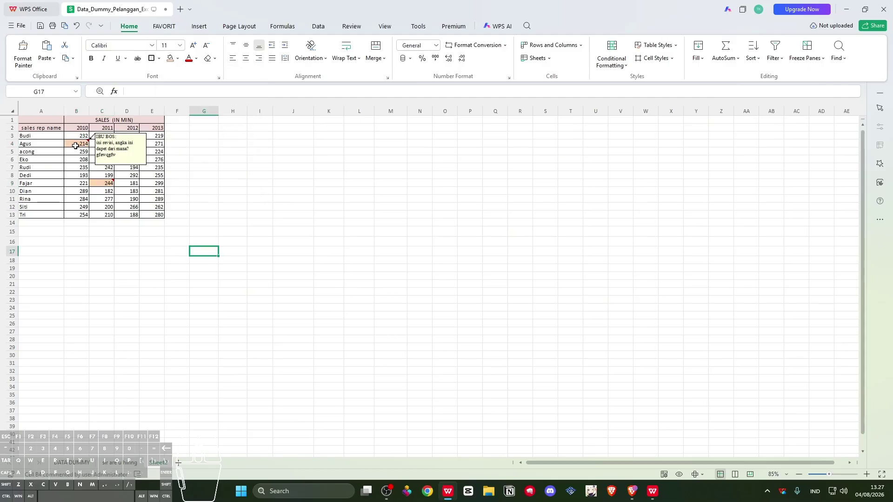
click(83, 144)
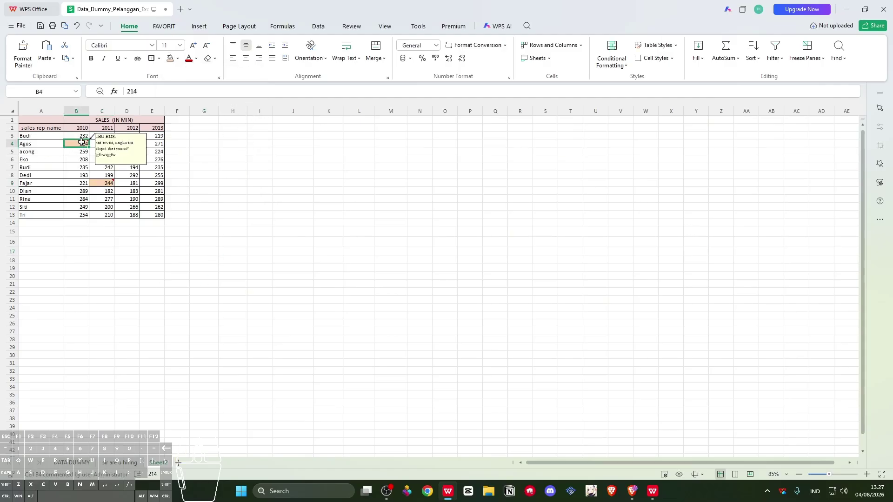
mouse_move(102, 183)
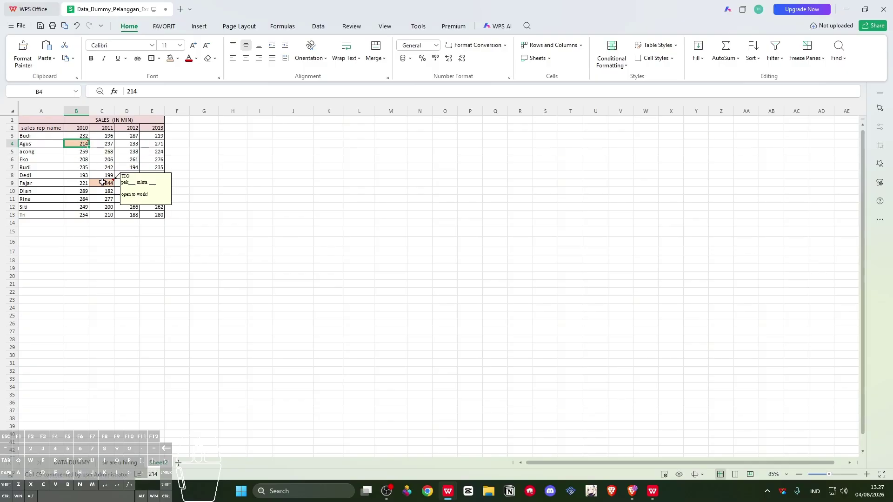